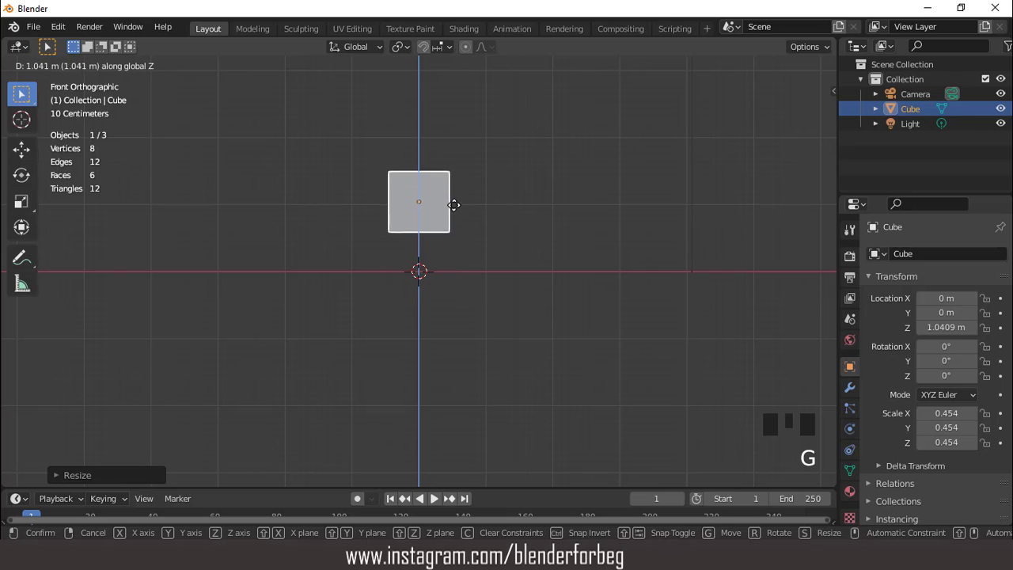
# Place the cube about 1.32 m above the origin along Z and enter Edit Mode
pyautogui.click(450, 196)
pyautogui.moveTo(450, 196); pyautogui.dragTo(435, 179, button='middle')
pyautogui.press('Tab')
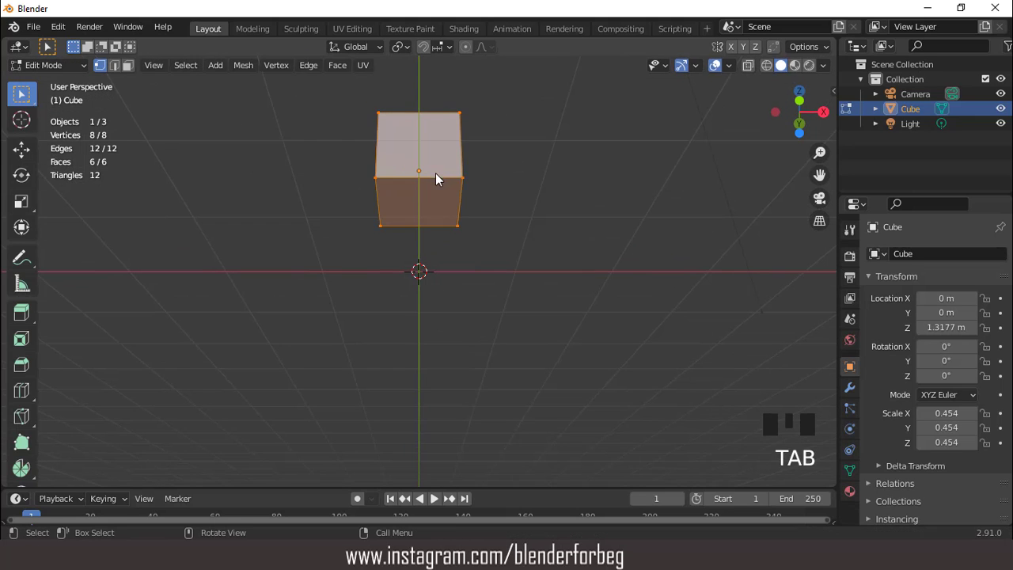
# Inset the cube's bottom face and extrude it downward to form a short neck
pyautogui.press('3')
pyautogui.click(435, 201)
pyautogui.scroll(2, 435, 202)
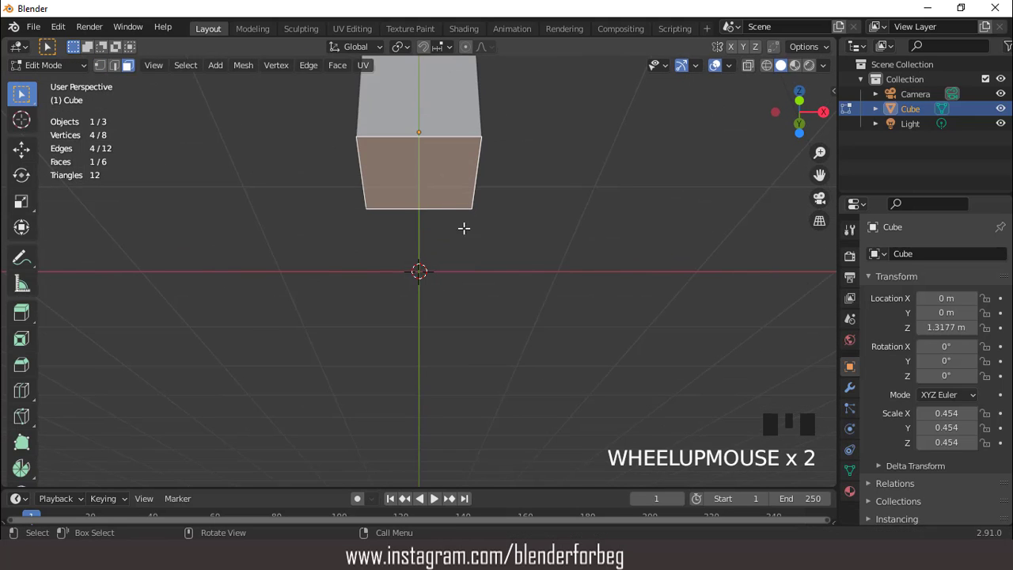
pyautogui.press('i')
pyautogui.click(469, 227)
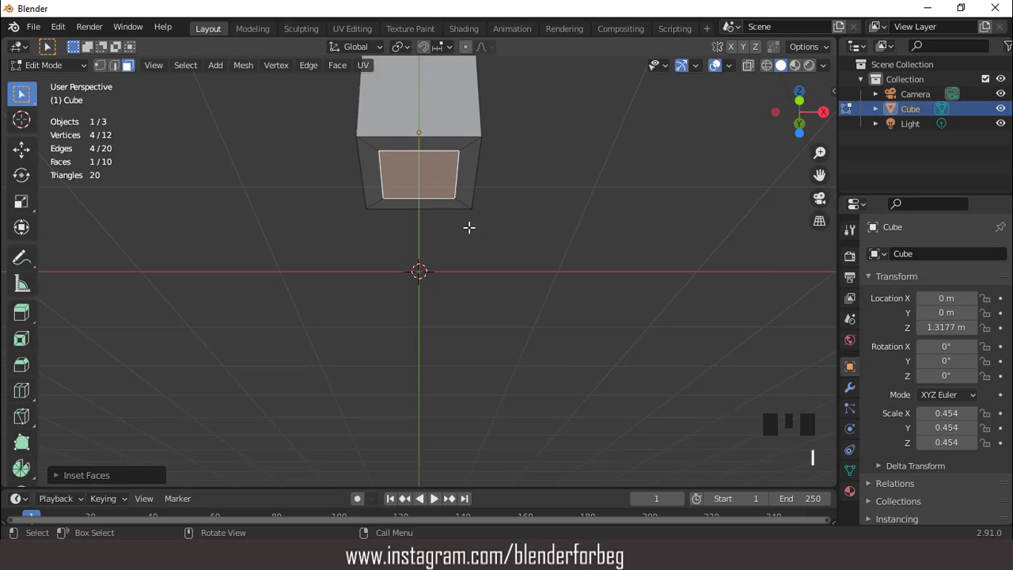
pyautogui.press('KP_1')
pyautogui.press('e')
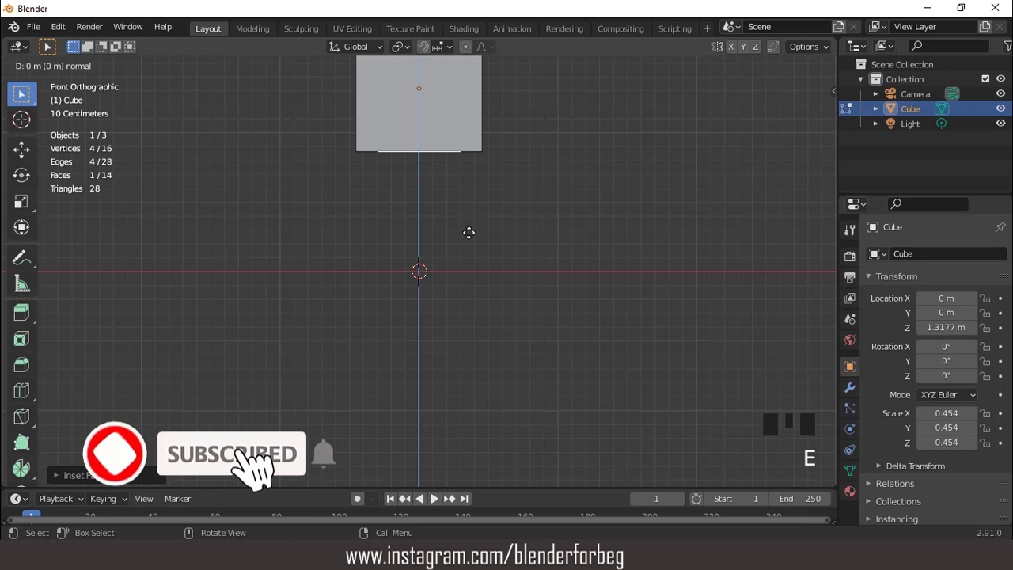
pyautogui.click(467, 262)
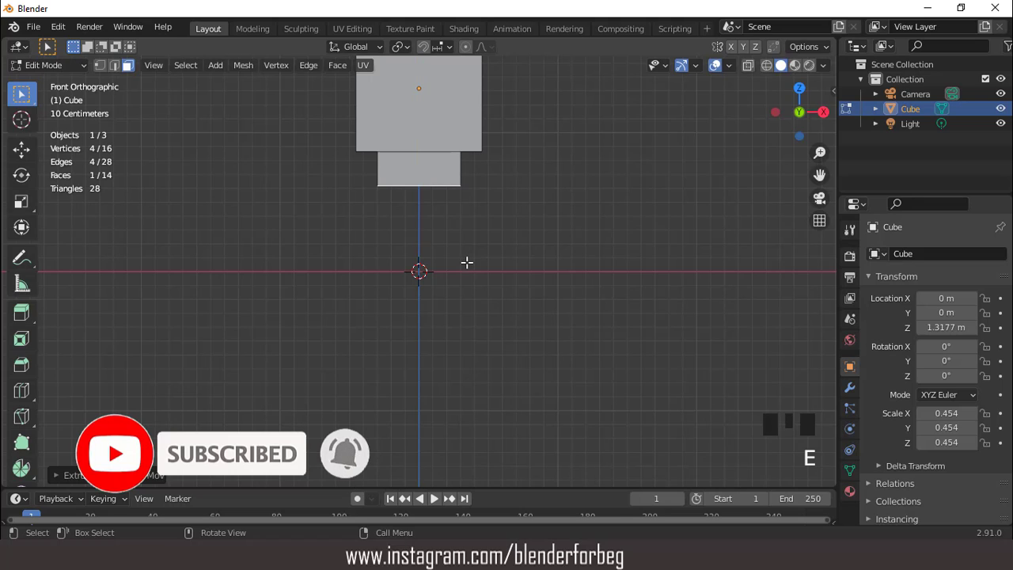
# Extrude the neck's bottom face in place and enlarge it beyond the head's width, with about 0.8 scaling along Y
pyautogui.press('e')
pyautogui.click(467, 262)
pyautogui.press('s')
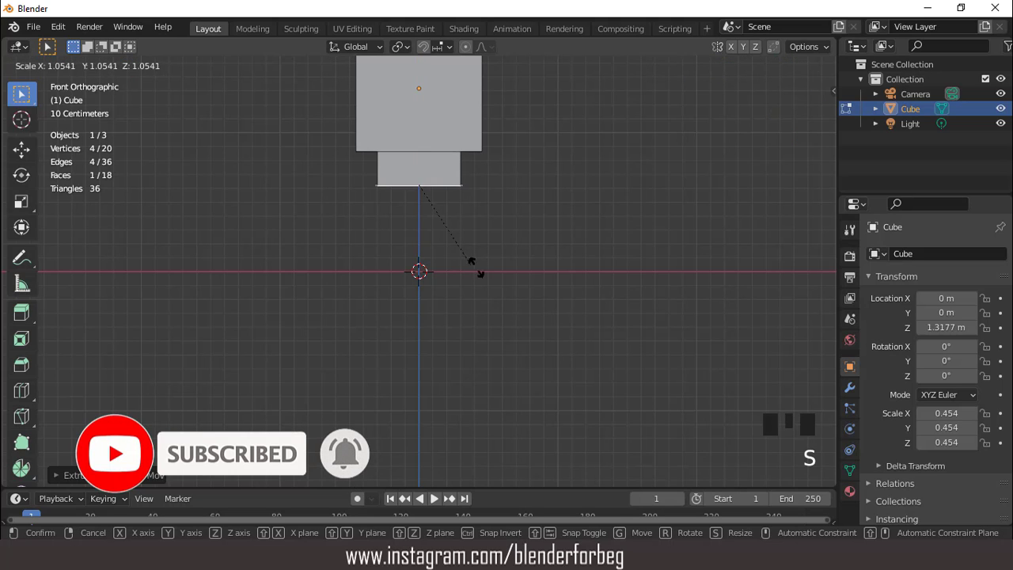
pyautogui.click(561, 309)
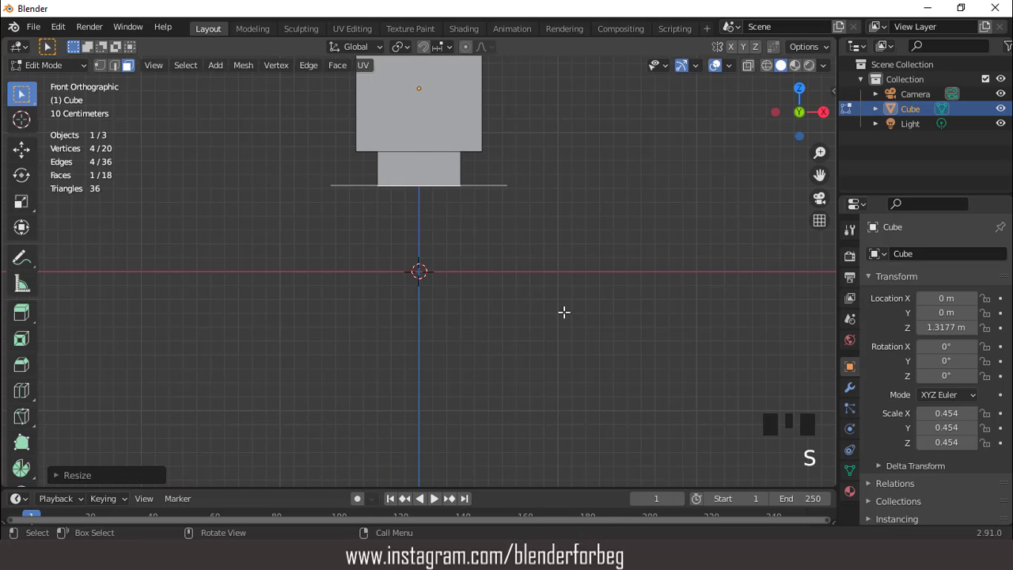
pyautogui.press('KP_7')
pyautogui.press('s')
pyautogui.press('y')
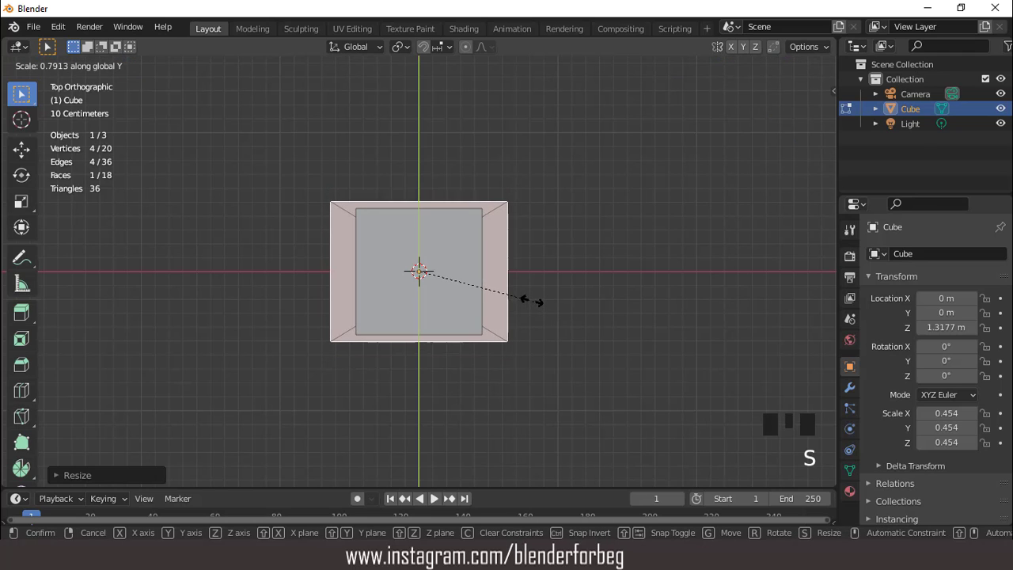
pyautogui.click(540, 301)
# Widen the enlarged bottom face slightly along X and extrude it downward to form the torso block
pyautogui.press('KP_1')
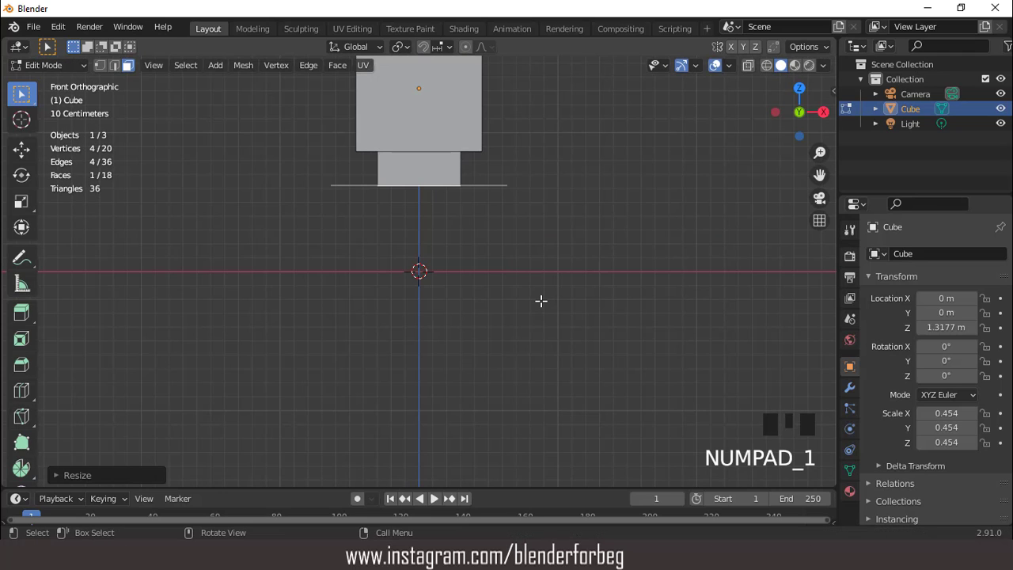
pyautogui.scroll(-1, 541, 300)
pyautogui.press('s')
pyautogui.press('x')
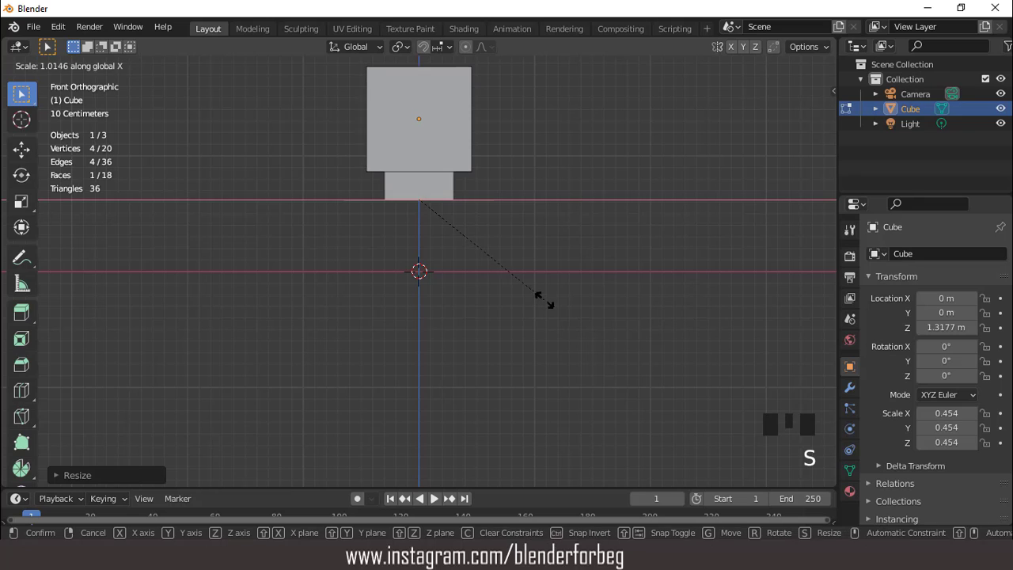
pyautogui.click(546, 301)
pyautogui.press('e')
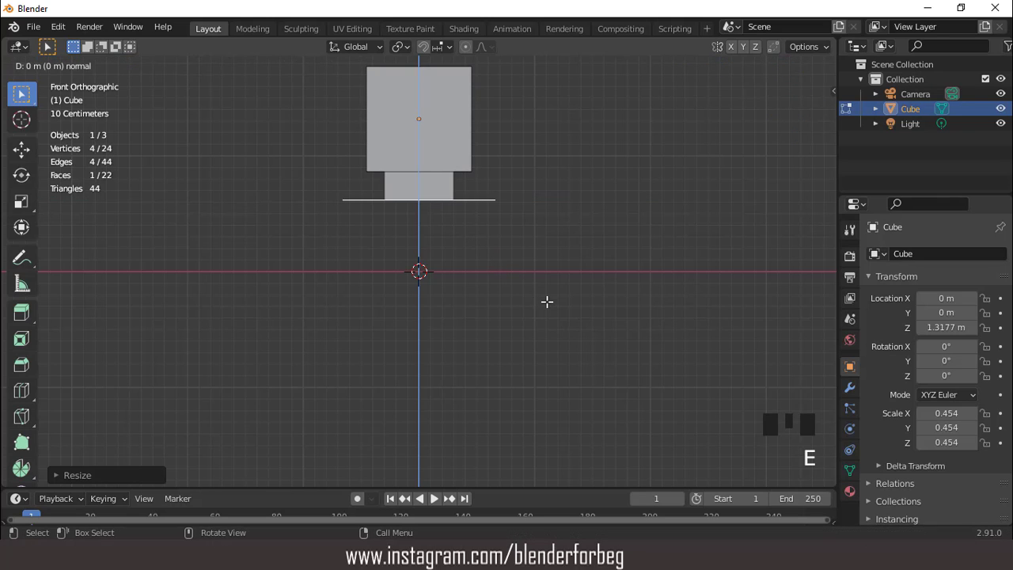
pyautogui.click(546, 376)
# Expand the selection to the torso's side faces and scale them to about 1.1 along X
pyautogui.moveTo(546, 377); pyautogui.dragTo(448, 332, button='middle')
pyautogui.press('ctrl+KP_Add')
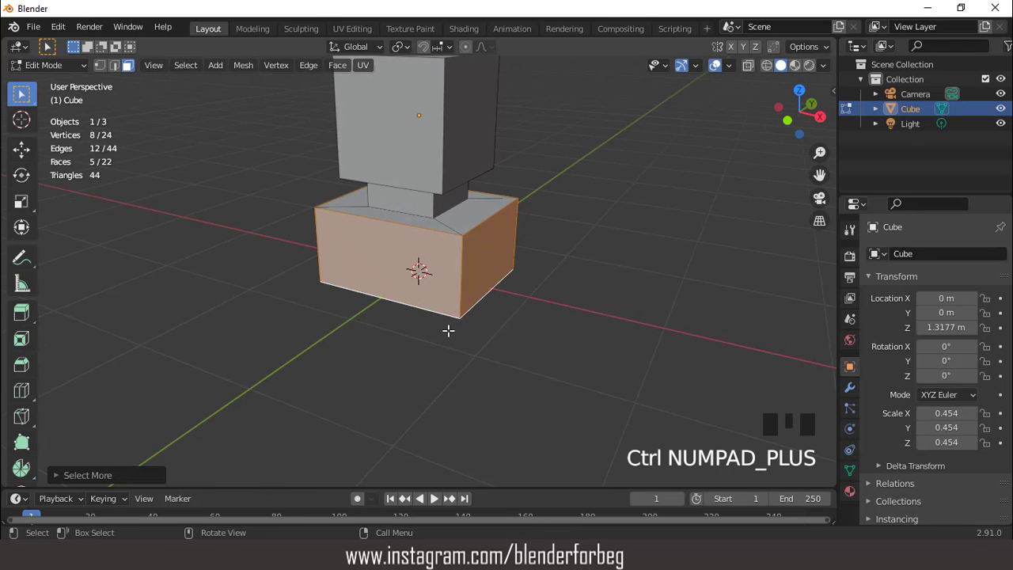
pyautogui.press('KP_1')
pyautogui.press('s')
pyautogui.press('x')
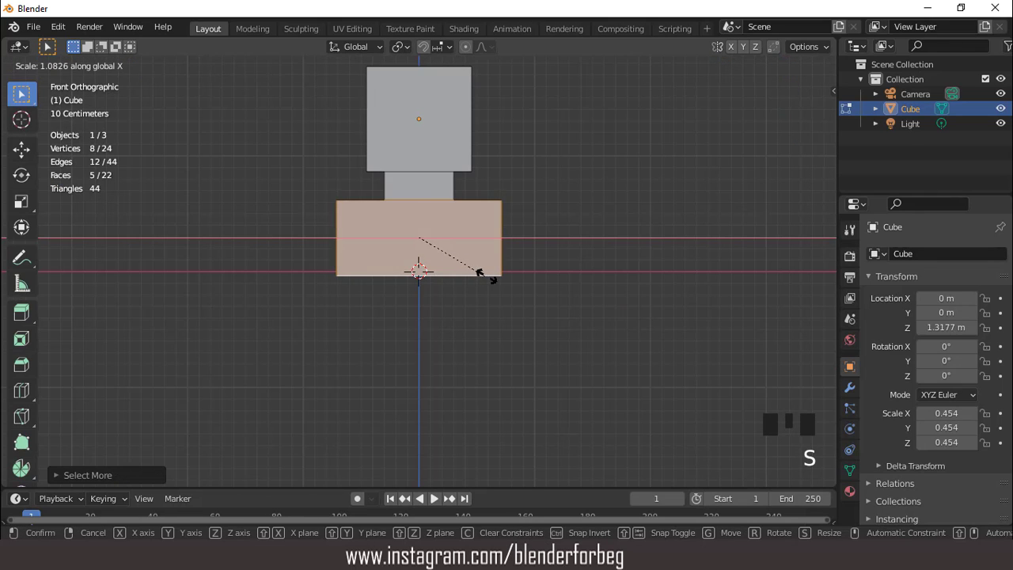
pyautogui.click(478, 273)
# Lengthen the torso by moving only its bottom face downward along Z
pyautogui.moveTo(478, 273); pyautogui.dragTo(452, 262, button='middle')
pyautogui.click(451, 262)
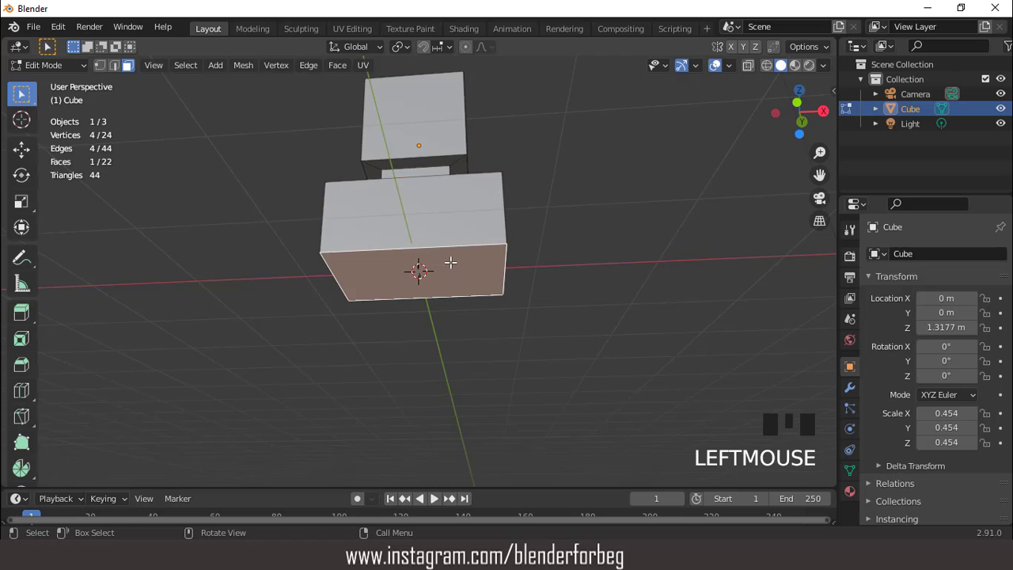
pyautogui.press('KP_1')
pyautogui.press('g')
pyautogui.press('z')
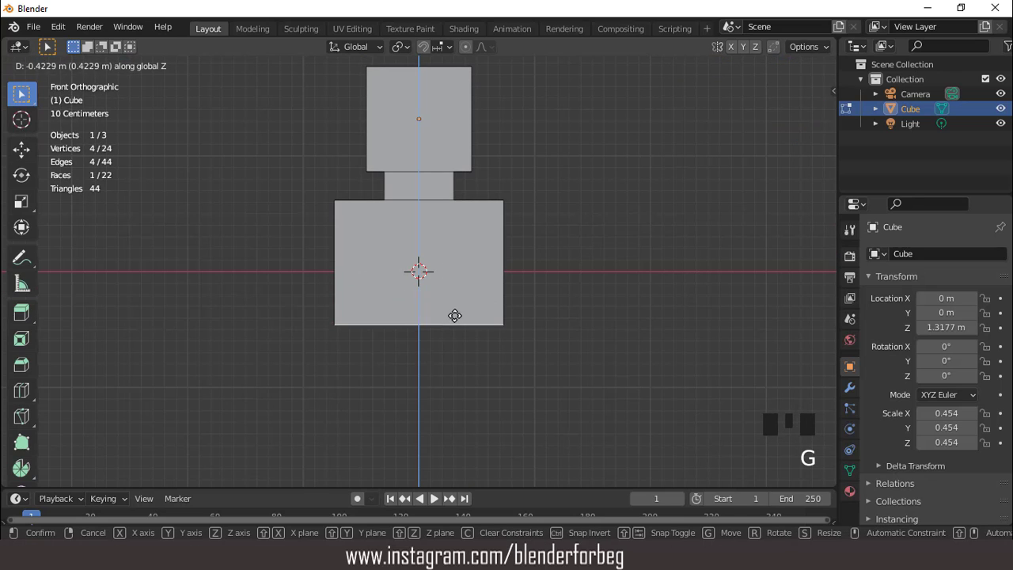
pyautogui.click(454, 327)
# Taper the torso by scaling its bottom face along X to about 0.55, followed by a widening of about 1.17
pyautogui.press('s')
pyautogui.press('x')
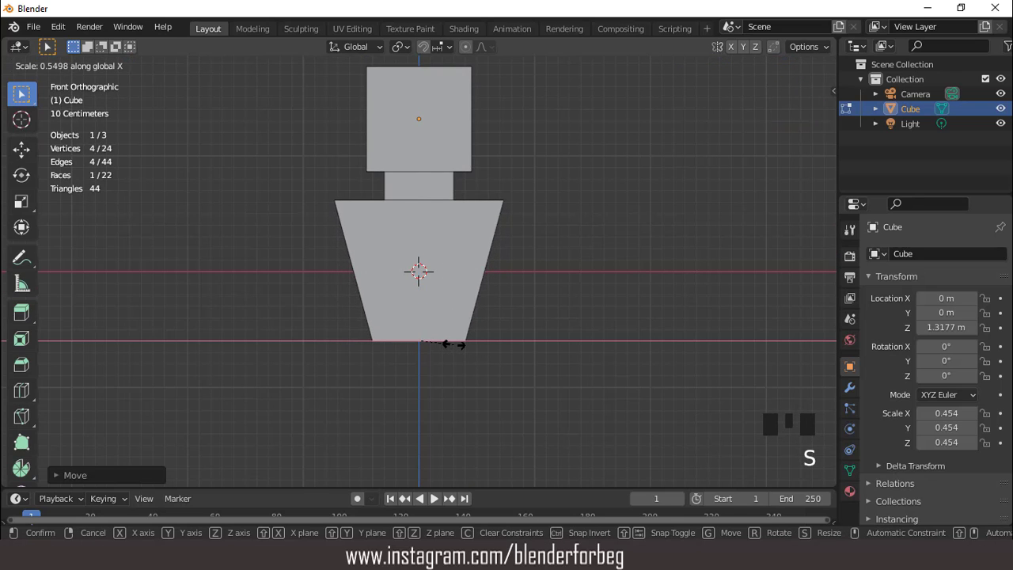
pyautogui.click(454, 345)
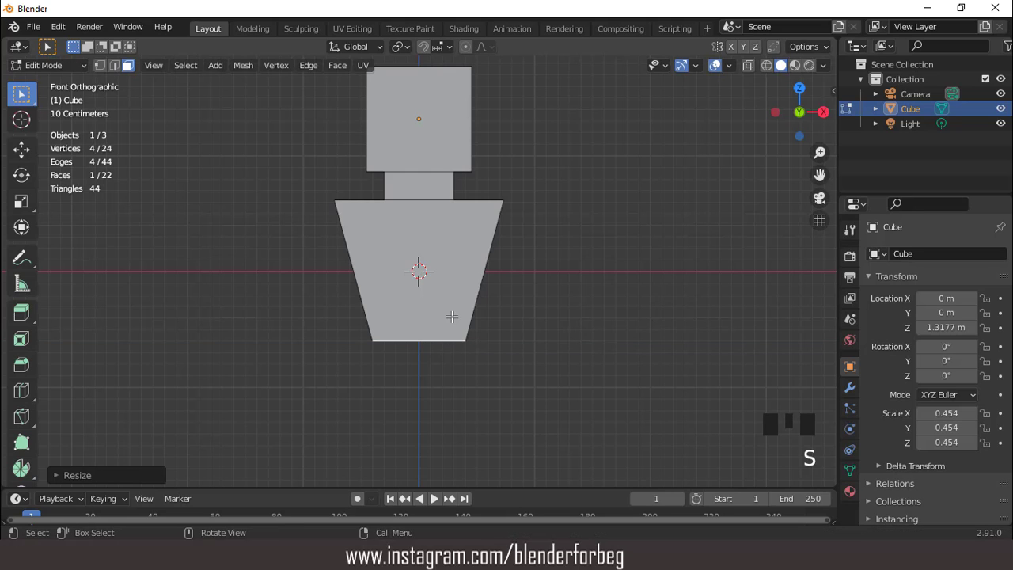
pyautogui.press('s')
pyautogui.press('x')
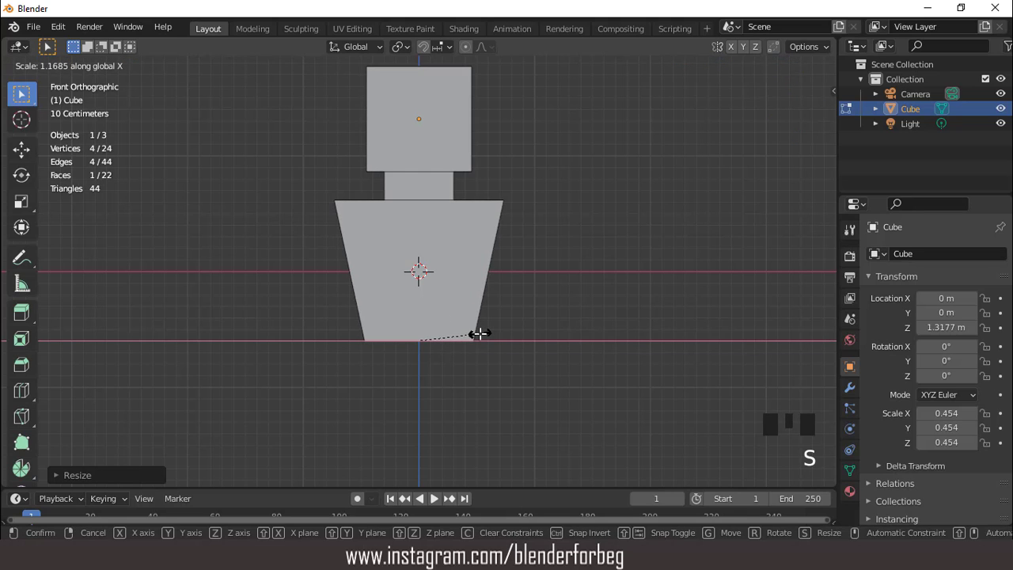
pyautogui.click(480, 334)
# Inset the torso's bottom face and extrude it downward to form a short waist
pyautogui.moveTo(479, 335); pyautogui.dragTo(467, 283, button='middle')
pyautogui.scroll(1, 468, 284)
pyautogui.press('i')
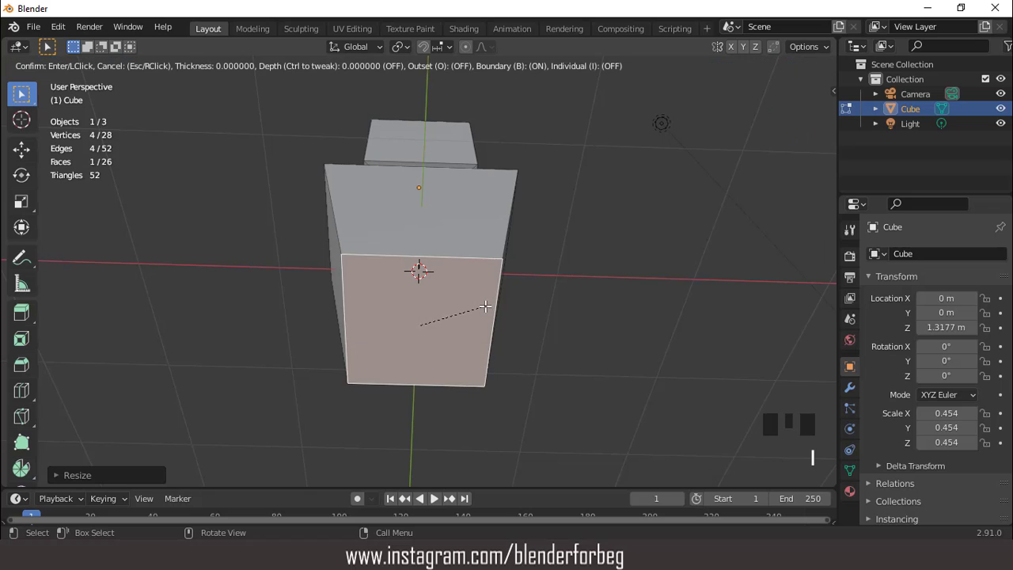
pyautogui.click(461, 303)
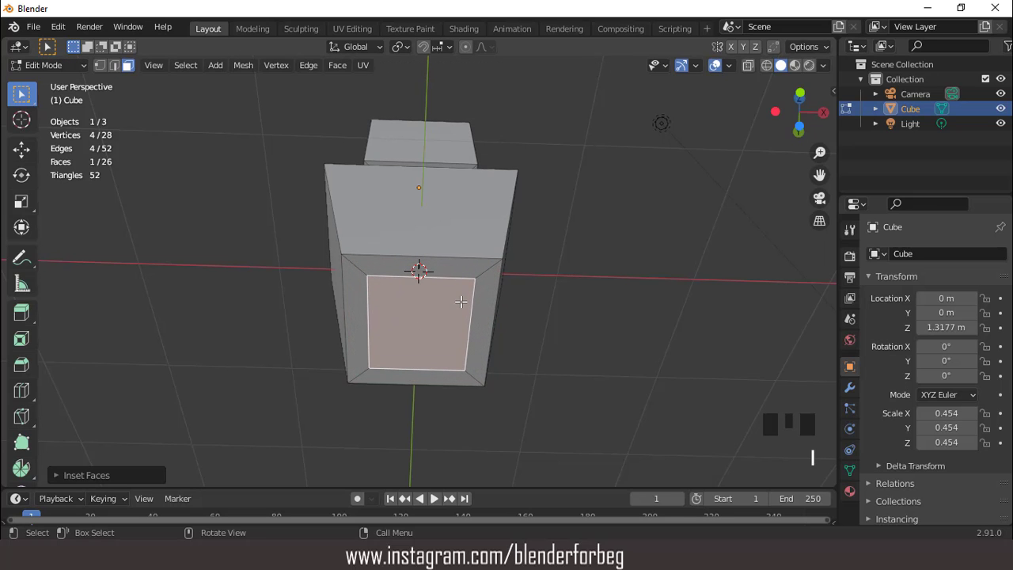
pyautogui.press('KP_1')
pyautogui.scroll(-1, 462, 301)
pyautogui.press('e')
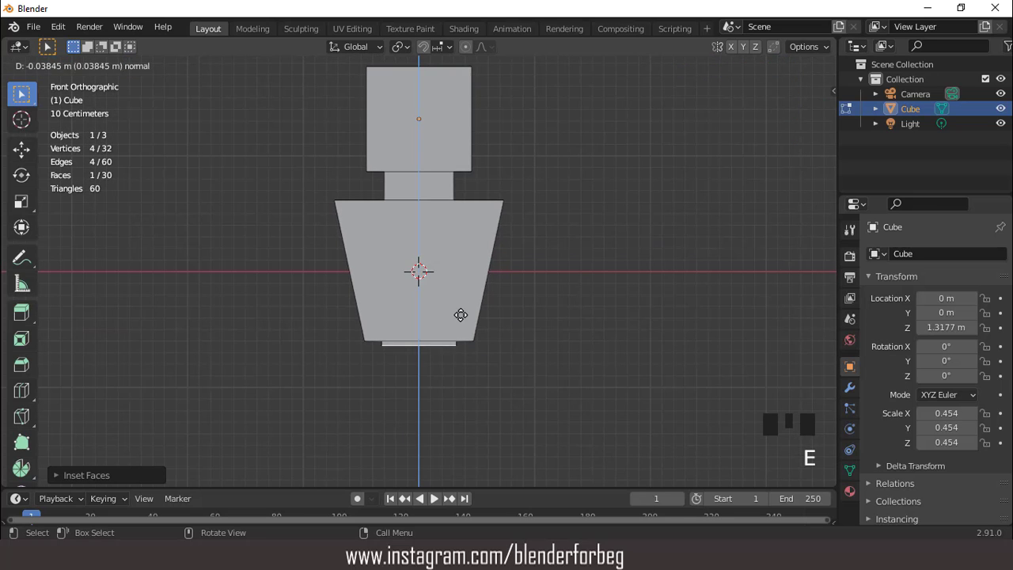
pyautogui.click(461, 332)
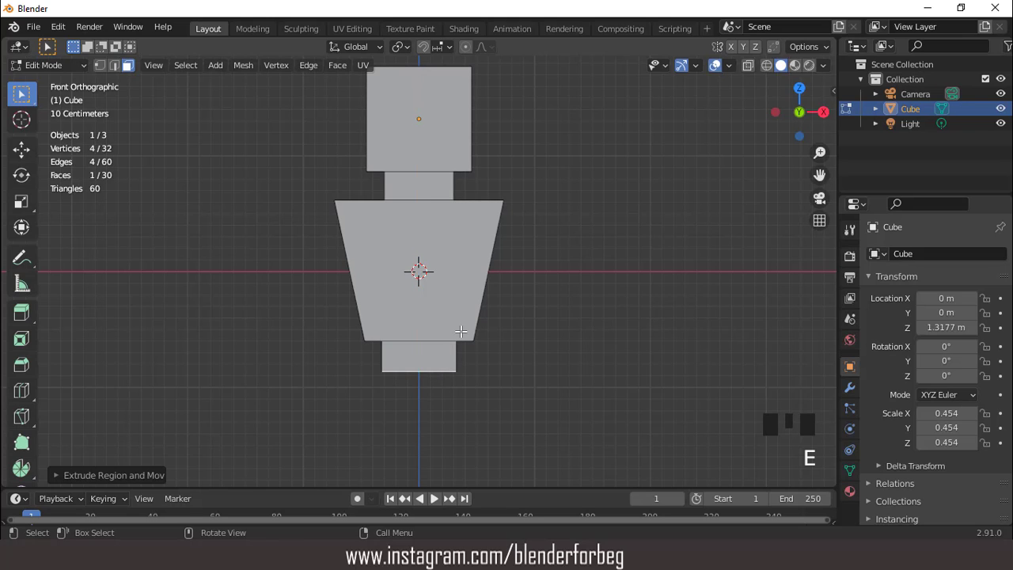
# Extrude the waist's bottom face in place and scale it up uniformly to start the hips
pyautogui.press('e')
pyautogui.click(461, 332)
pyautogui.press('s')
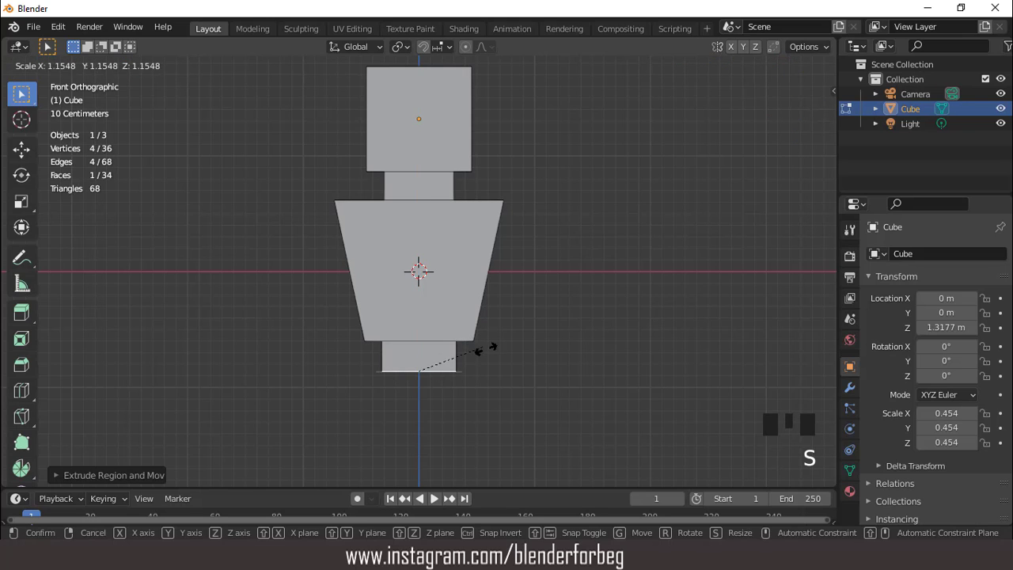
pyautogui.click(524, 369)
# Narrow the hip face along Y in the side view to roughly match the torso's depth
pyautogui.moveTo(491, 314); pyautogui.dragTo(334, 346, button='middle')
pyautogui.press('KP_3')
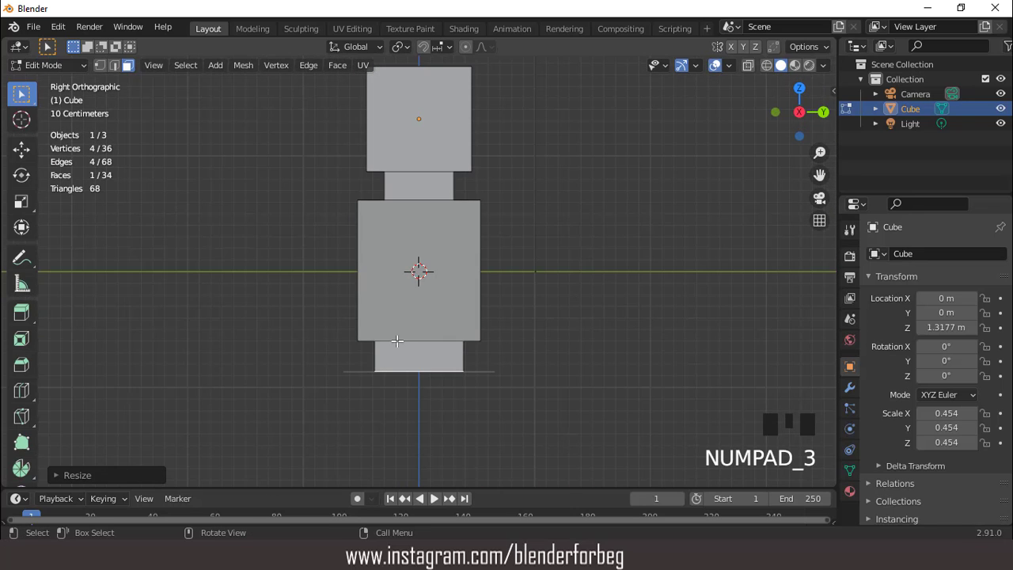
pyautogui.press('s')
pyautogui.press('y')
pyautogui.click(523, 334)
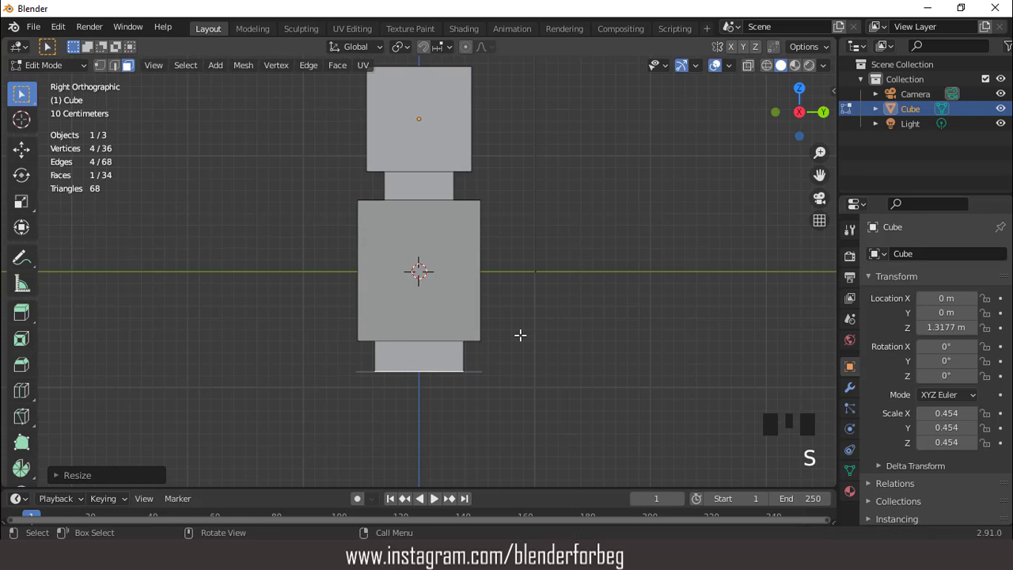
pyautogui.press('s')
pyautogui.press('y')
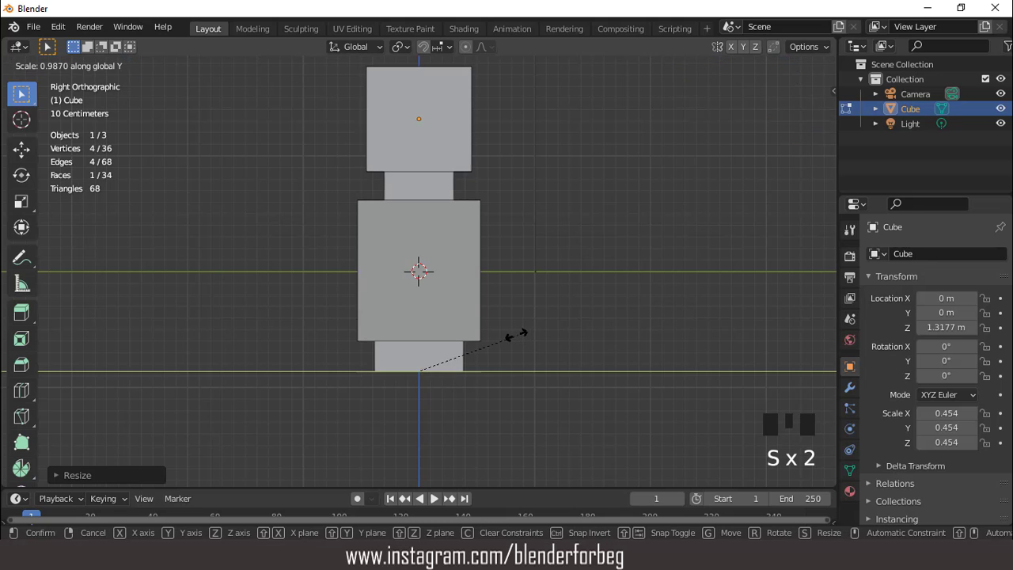
pyautogui.click(513, 335)
# Extrude the hip face downward and scale its bottom to about 0.43 along X for a tapered pelvis
pyautogui.press('KP_1')
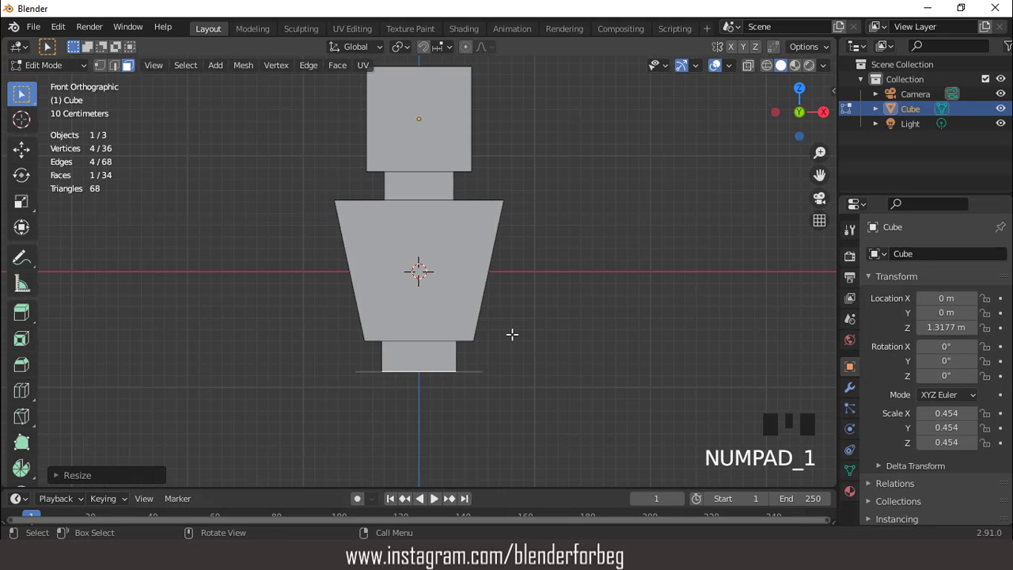
pyautogui.scroll(-2, 512, 335)
pyautogui.press('e')
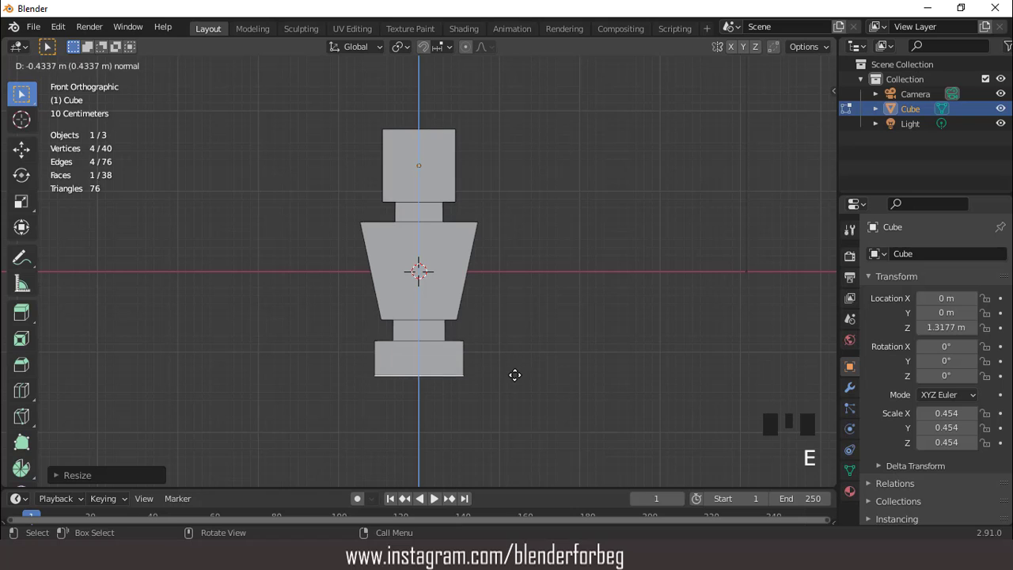
pyautogui.click(514, 375)
pyautogui.press('s')
pyautogui.press('x')
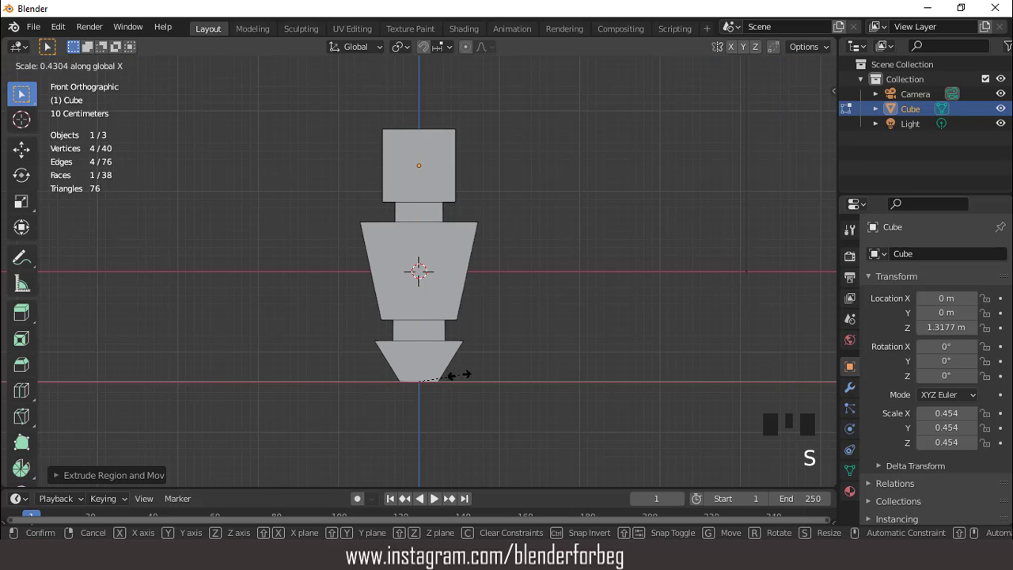
pyautogui.click(451, 373)
# Taper the body's depth by scaling the pelvis's bottom face to about 0.66 along Y, using proportional editing with a size of 2.85
pyautogui.moveTo(452, 369); pyautogui.dragTo(317, 274, button='middle')
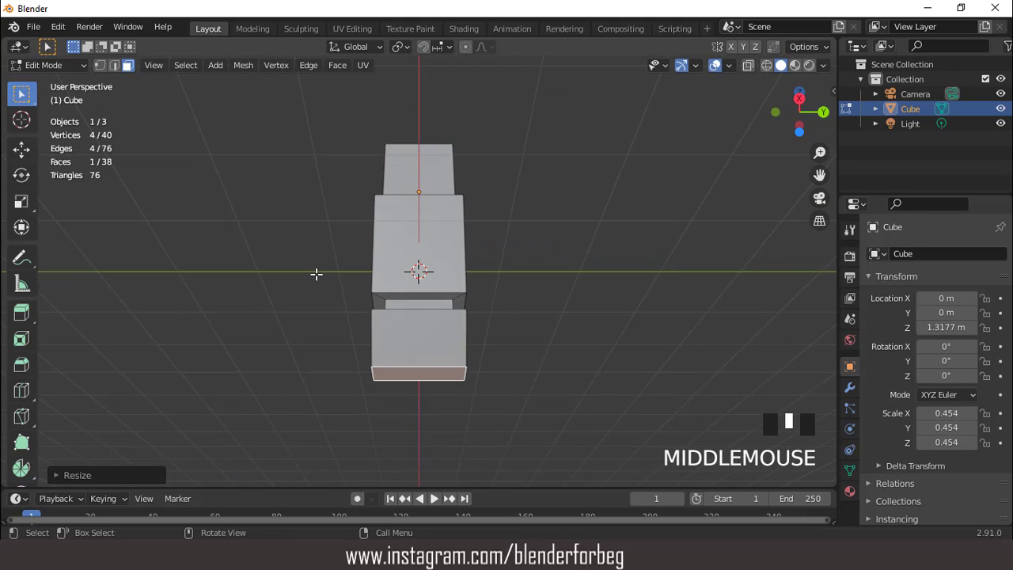
pyautogui.press('KP_3')
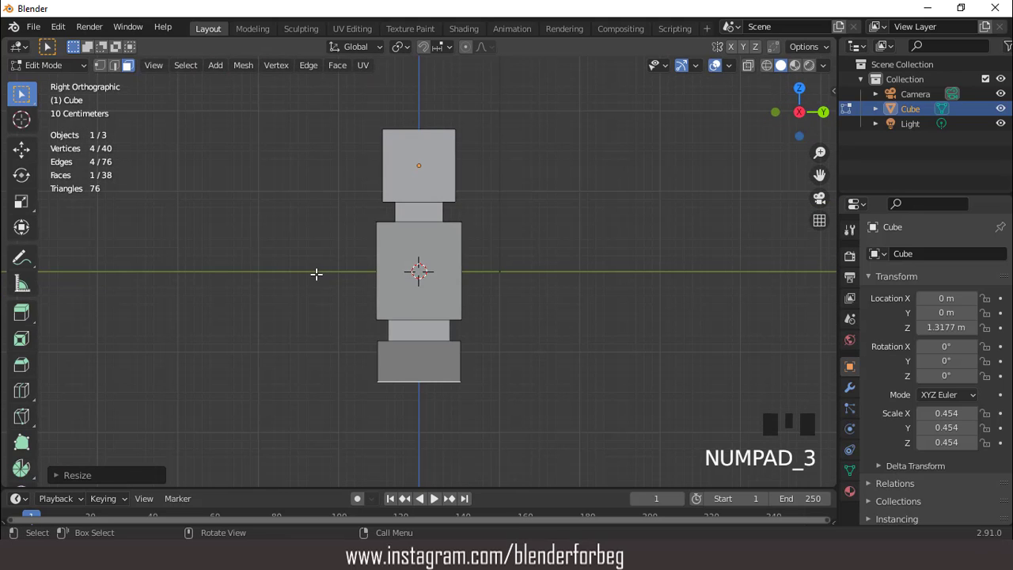
pyautogui.click(466, 47)
pyautogui.press('s')
pyautogui.scroll(9, 518, 177)
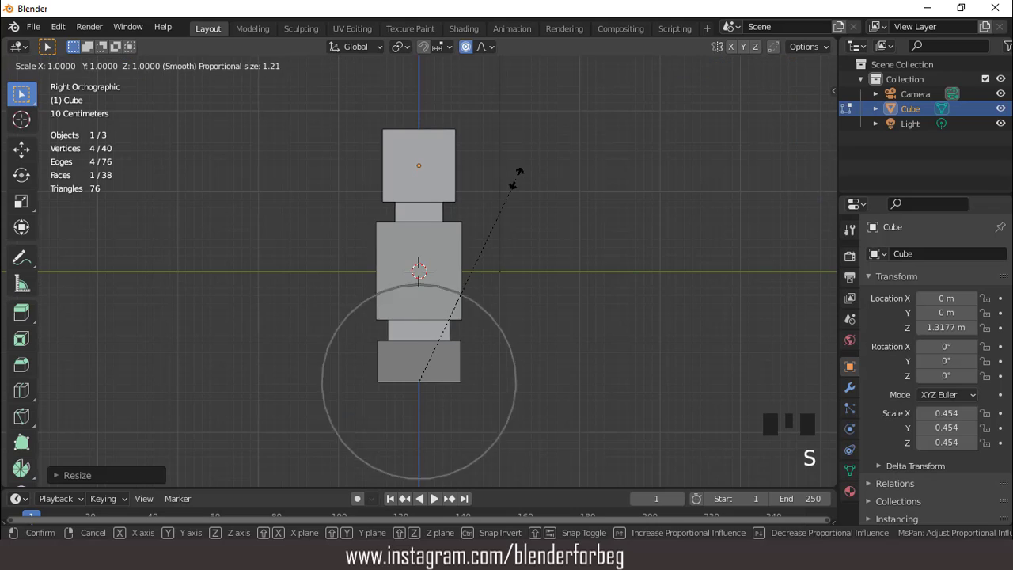
pyautogui.scroll(2, 519, 175)
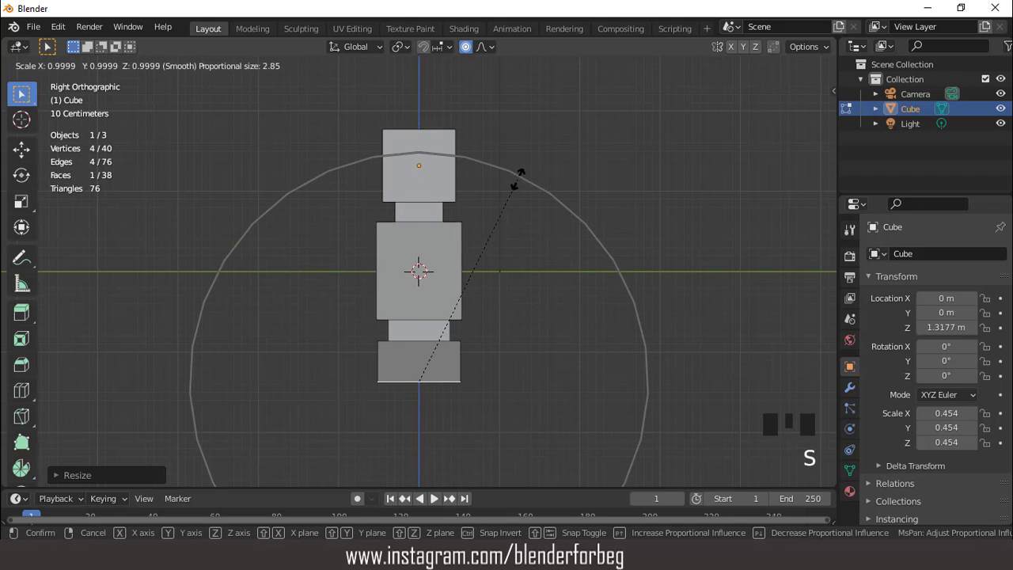
pyautogui.press('y')
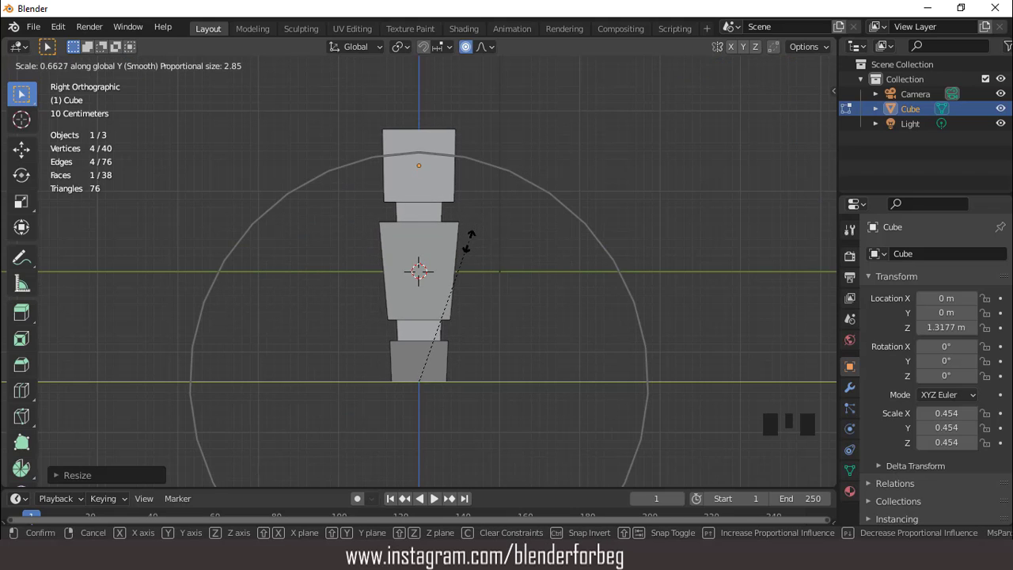
pyautogui.click(467, 242)
pyautogui.moveTo(379, 215); pyautogui.dragTo(504, 188, button='middle')
pyautogui.press('KP_1')
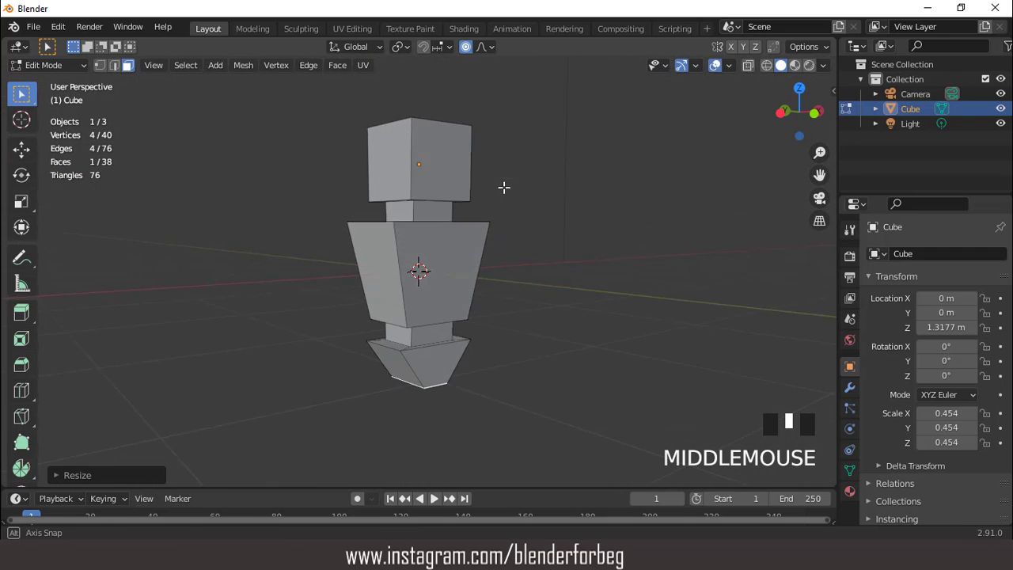
# Select the head and neck, turn off proportional editing, and scale them down uniformly until the head roughly matches the waist's width
pyautogui.moveTo(425, 169); pyautogui.dragTo(436, 201, button='middle')
pyautogui.click(424, 156)
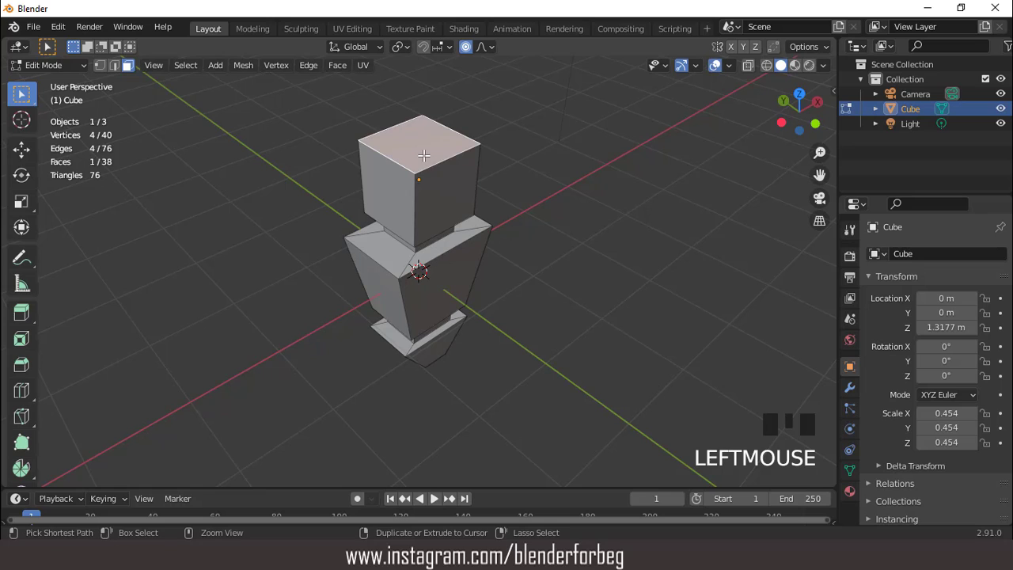
pyautogui.press('ctrl+KP_Add')
pyautogui.press('ctrl+KP_Add')
pyautogui.press('ctrl+KP_Add')
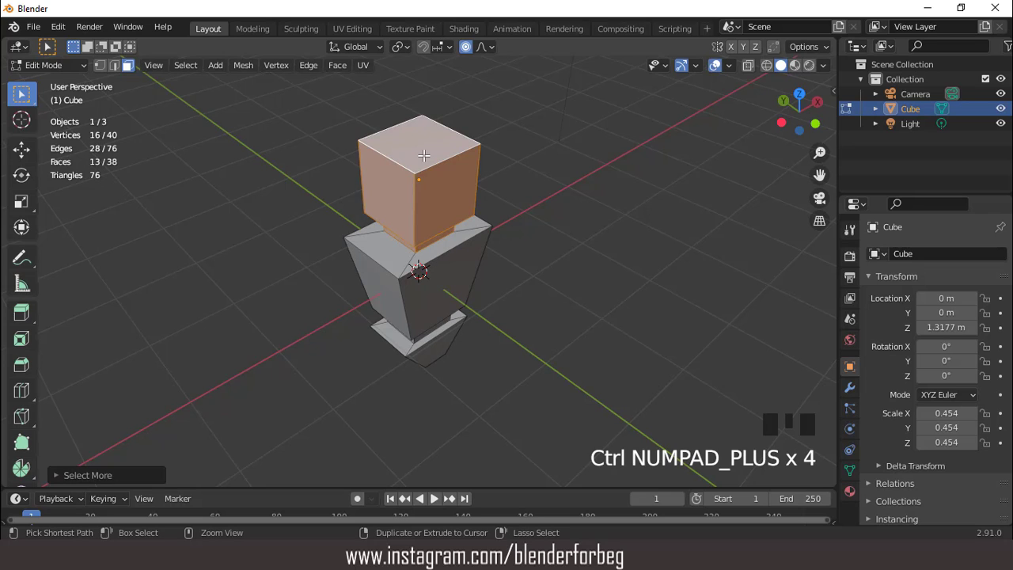
pyautogui.press('KP_1')
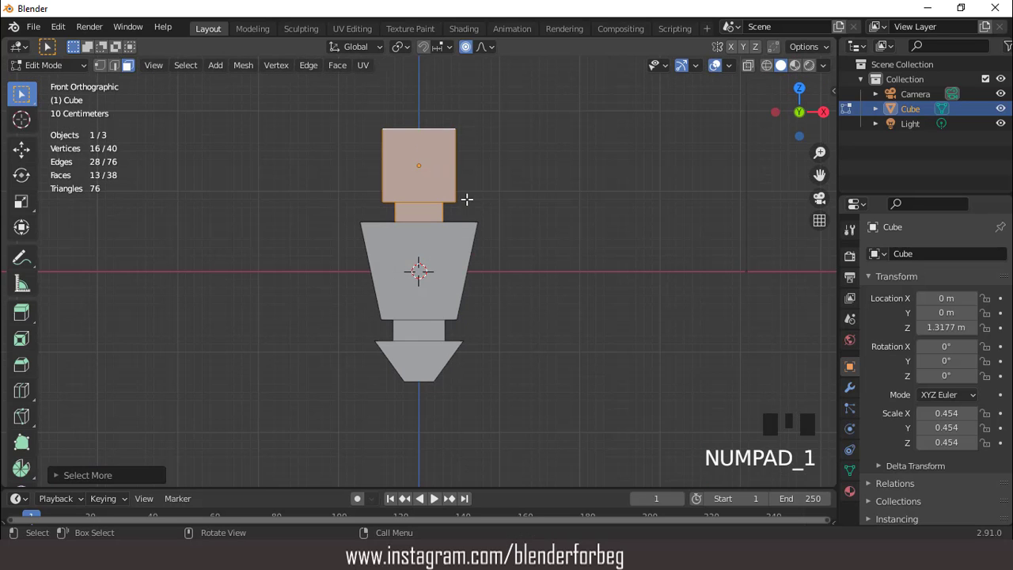
pyautogui.press('s')
pyautogui.press('Escape')
pyautogui.click(466, 47)
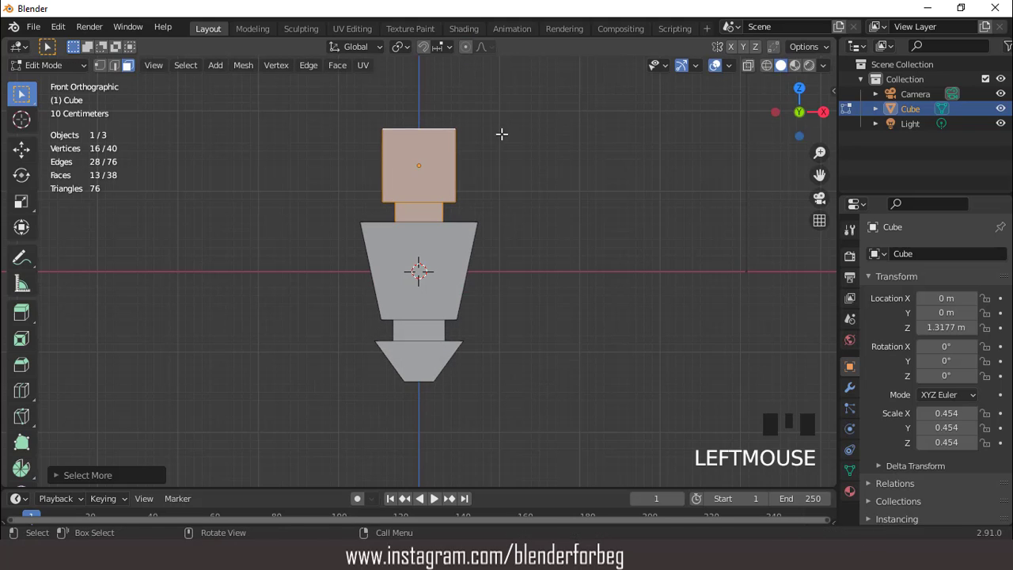
pyautogui.press('s')
pyautogui.click(479, 149)
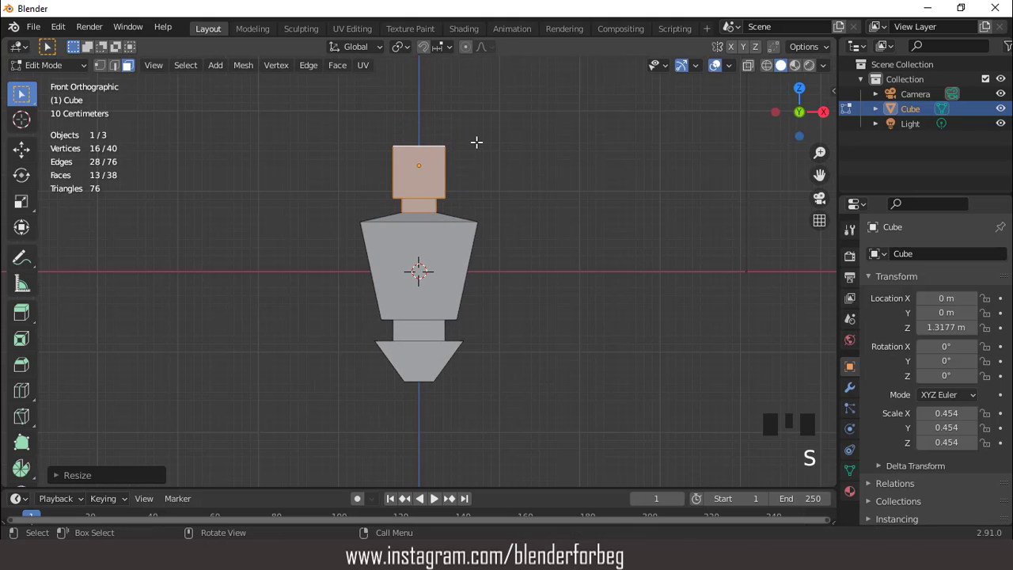
# Move the head and neck down about 0.1 m along Z so the neck meets the torso's flat top
pyautogui.scroll(1, 475, 146)
pyautogui.press('g')
pyautogui.press('z')
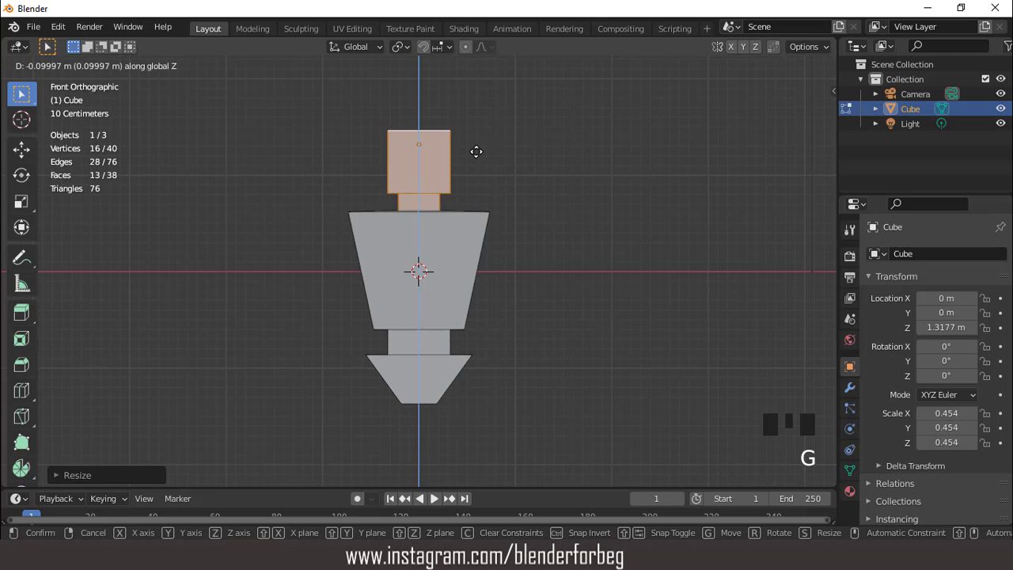
pyautogui.click(473, 155)
pyautogui.moveTo(473, 155); pyautogui.dragTo(412, 168, button='middle')
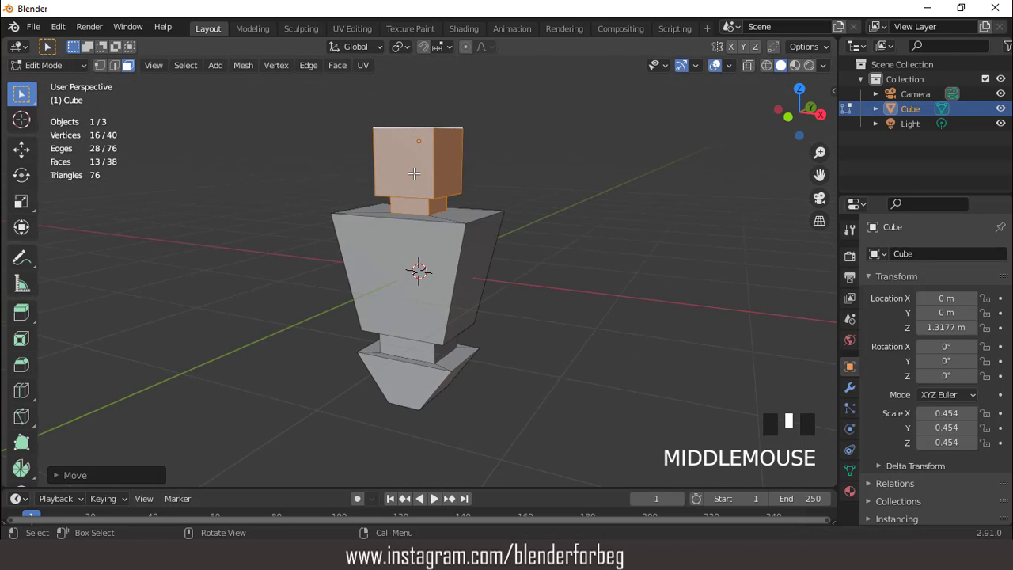
pyautogui.press('KP_1')
pyautogui.scroll(-2, 445, 210)
pyautogui.moveTo(446, 211); pyautogui.dragTo(413, 237, button='middle')
pyautogui.scroll(2, 418, 253)
pyautogui.press('KP_1')
# Leave mesh editing and add a new cube at the world origin
pyautogui.press('Tab')
pyautogui.scroll(-3, 444, 232)
pyautogui.click(173, 65)
pyautogui.moveTo(182, 83)
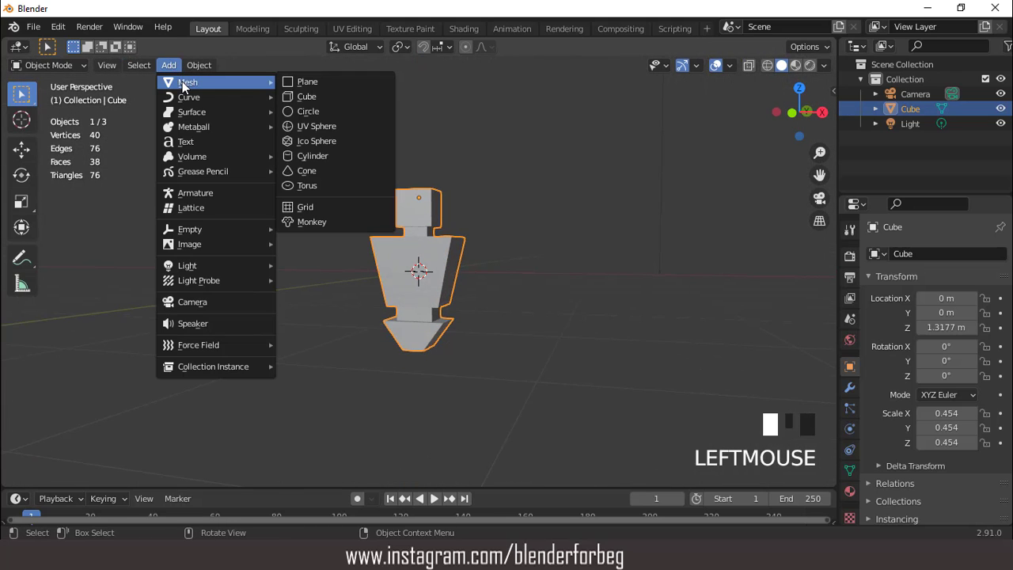
pyautogui.click(306, 97)
pyautogui.press('KP_1')
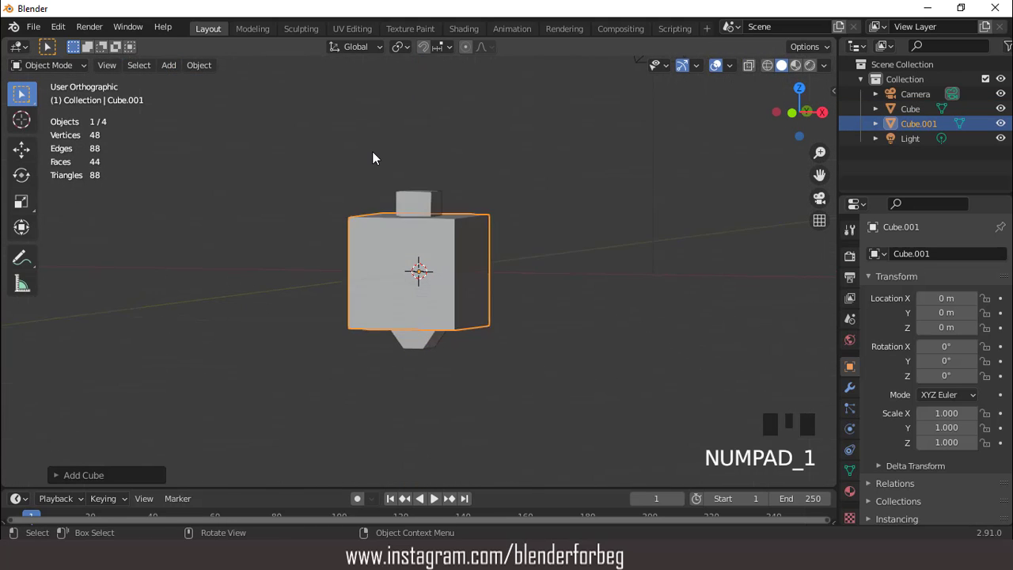
# Round the new cube with a Subdivision Surface modifier at viewport level 2 and apply the modifier
pyautogui.click(849, 386)
pyautogui.click(917, 253)
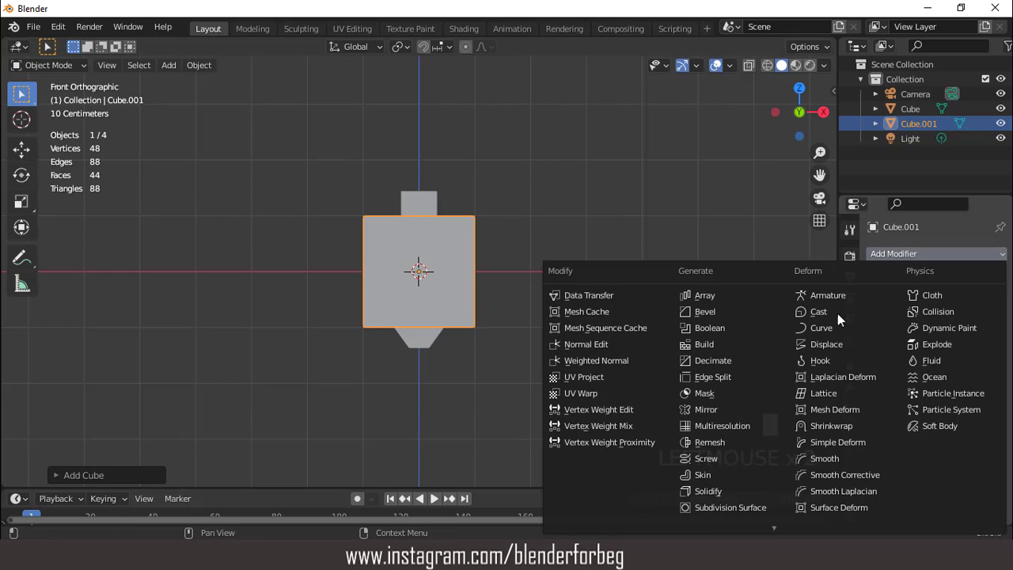
pyautogui.click(740, 507)
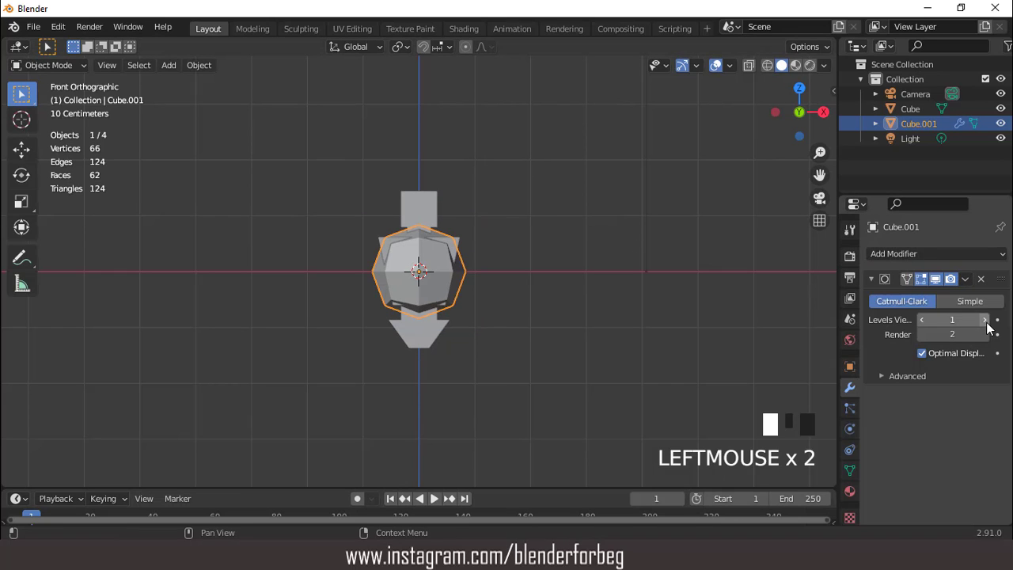
pyautogui.click(983, 320)
pyautogui.click(965, 279)
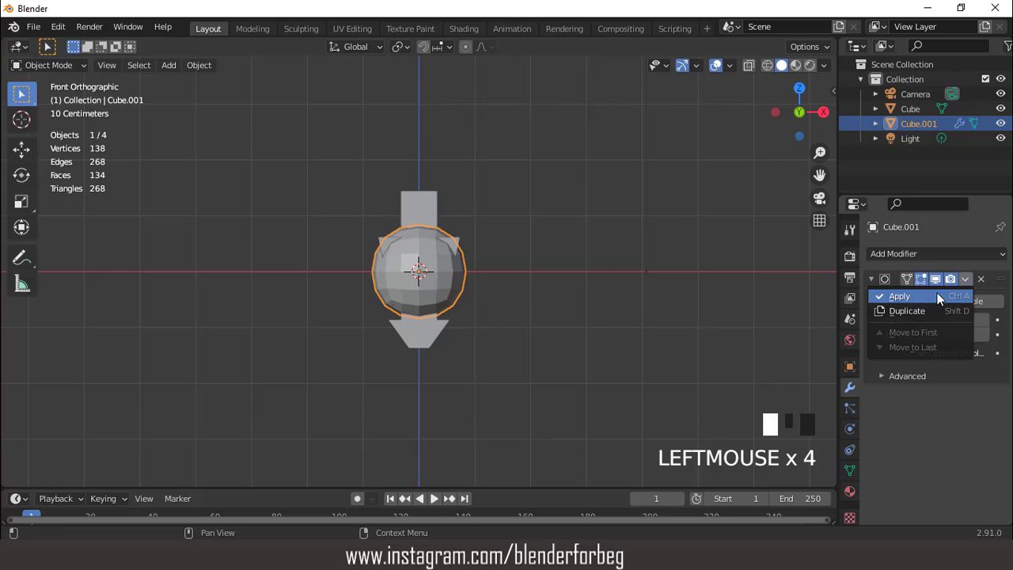
pyautogui.hotkey('ctrl', 'a')
# Scale the rounded cube down uniformly and move it down about 1.1 m along Z onto the pelvis
pyautogui.scroll(2, 494, 264)
pyautogui.press('s')
pyautogui.click(479, 273)
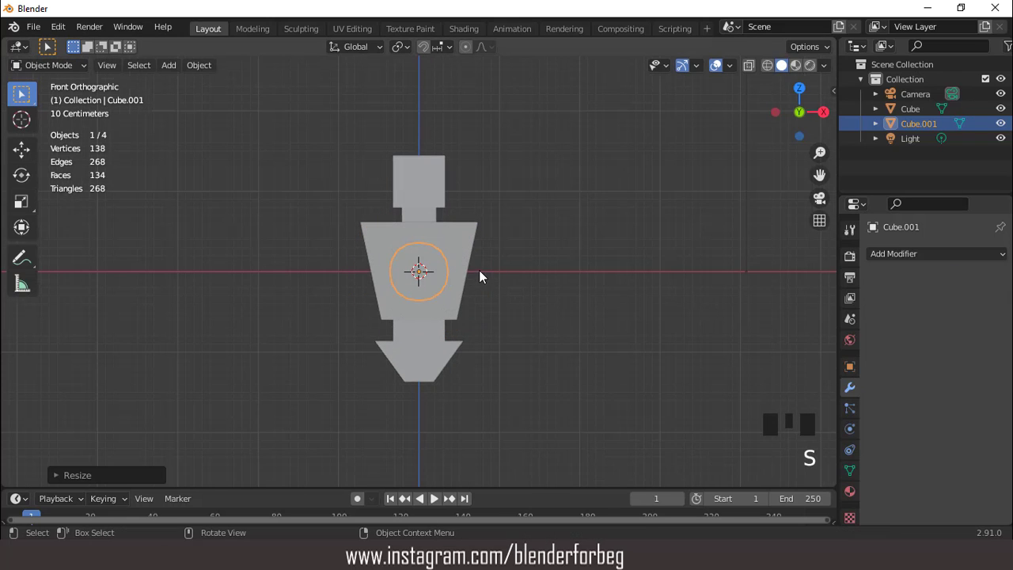
pyautogui.scroll(2, 479, 269)
pyautogui.press('g')
pyautogui.press('z')
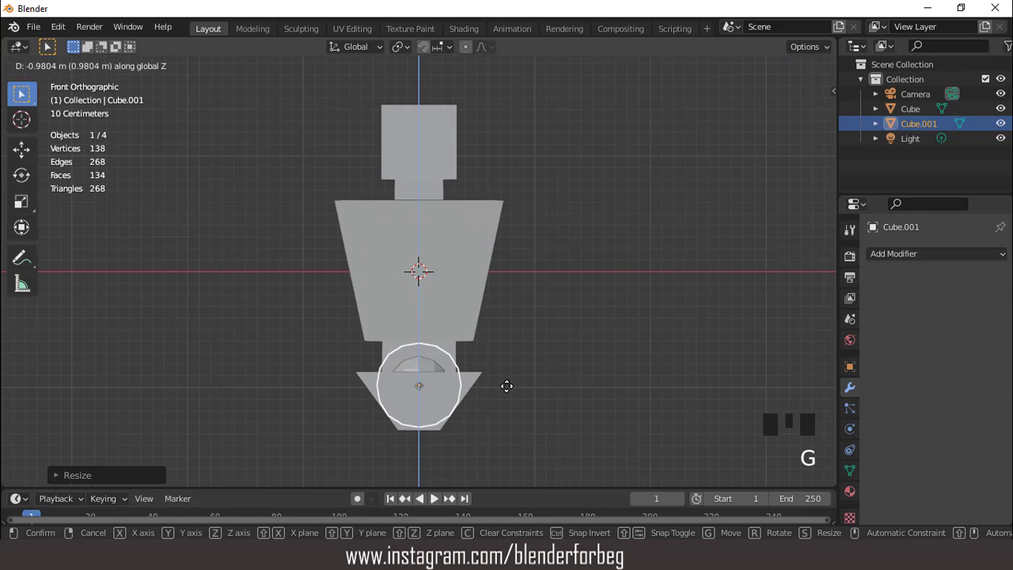
pyautogui.click(510, 396)
# Move the sphere about 0.3 m along positive X to the pelvis's slanted side and scale it to about 0.55
pyautogui.press('g')
pyautogui.press('x')
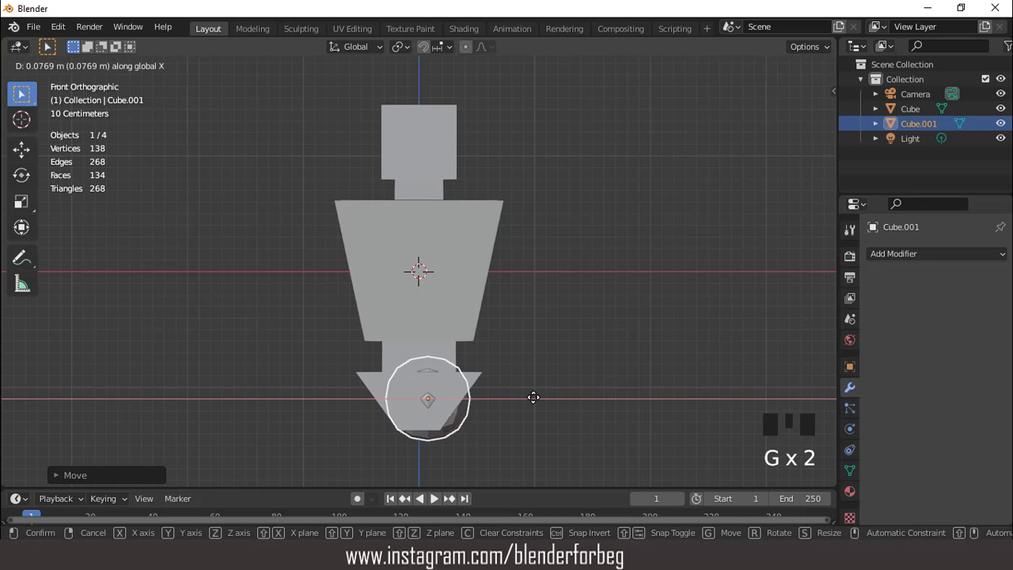
pyautogui.click(542, 401)
pyautogui.press('s')
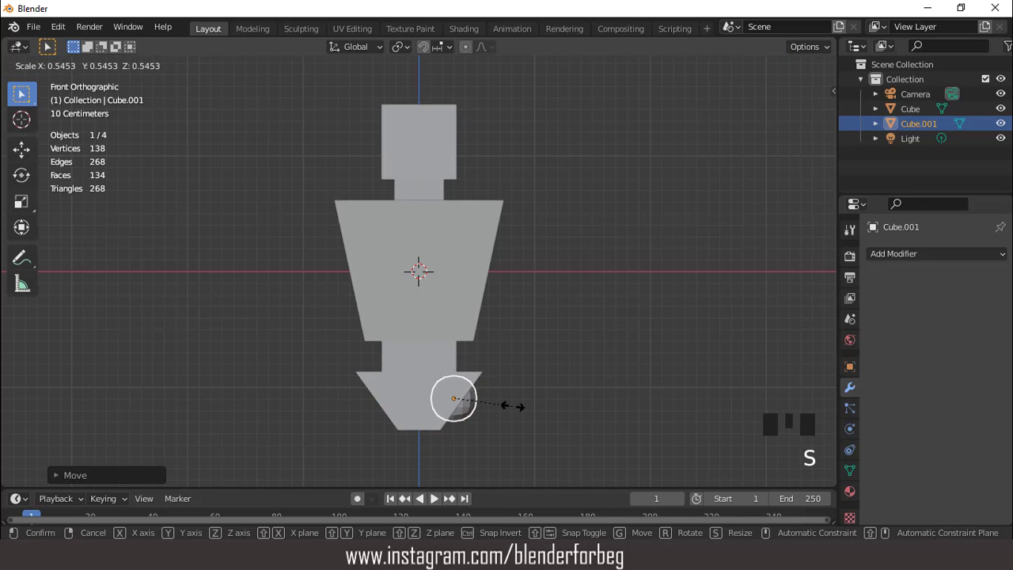
pyautogui.click(513, 406)
# Fine-position the hip joint sphere about 0.08 m outward along X and about 0.05 m down along Z
pyautogui.press('g')
pyautogui.press('x')
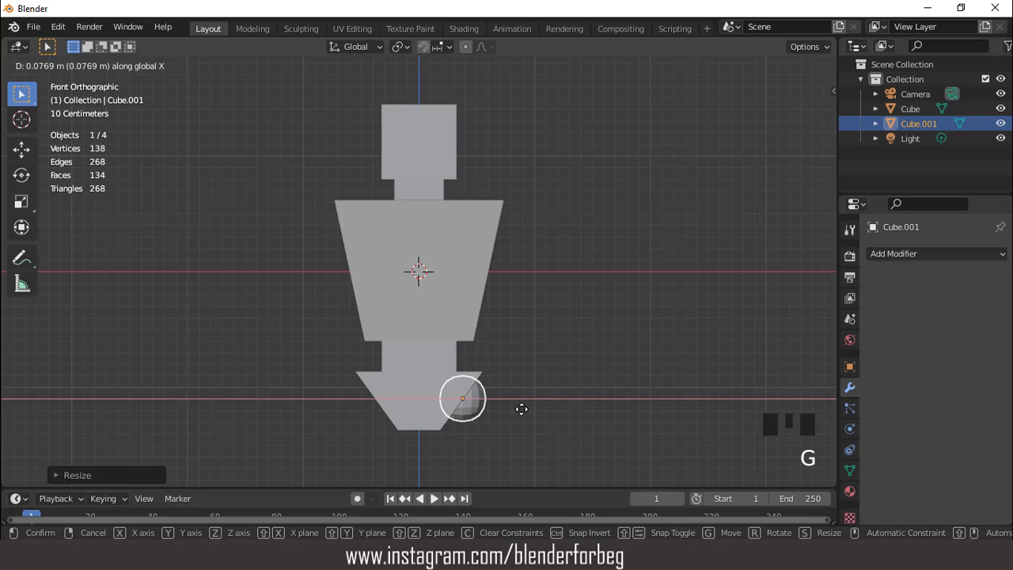
pyautogui.click(521, 409)
pyautogui.press('g')
pyautogui.press('z')
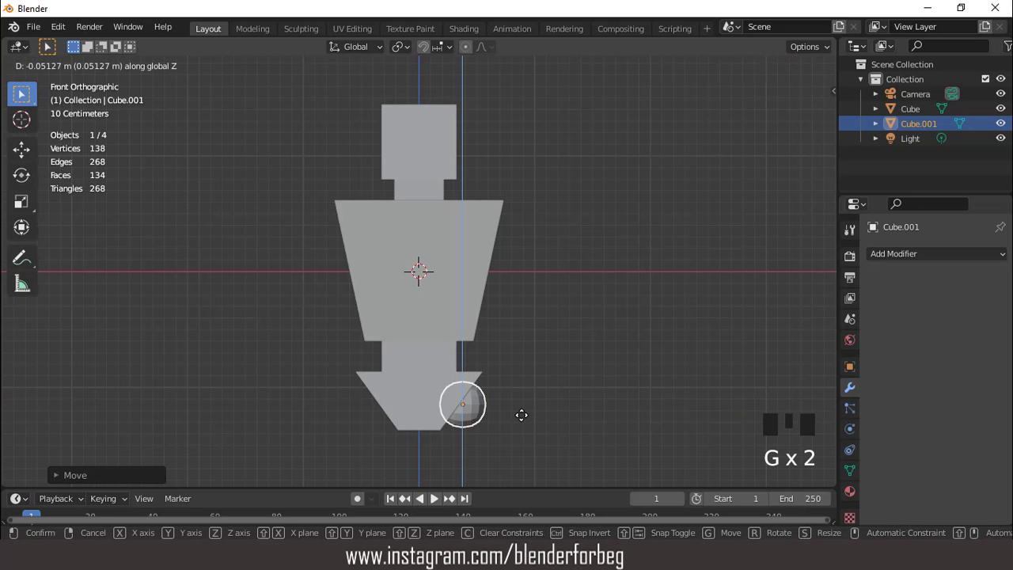
pyautogui.click(522, 414)
pyautogui.press('KP_3')
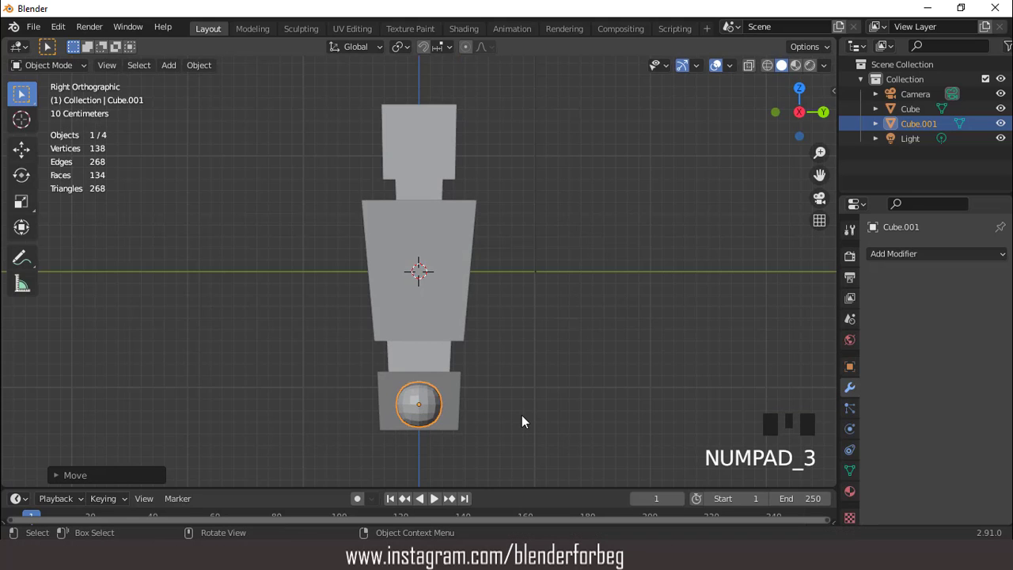
pyautogui.press('KP_1')
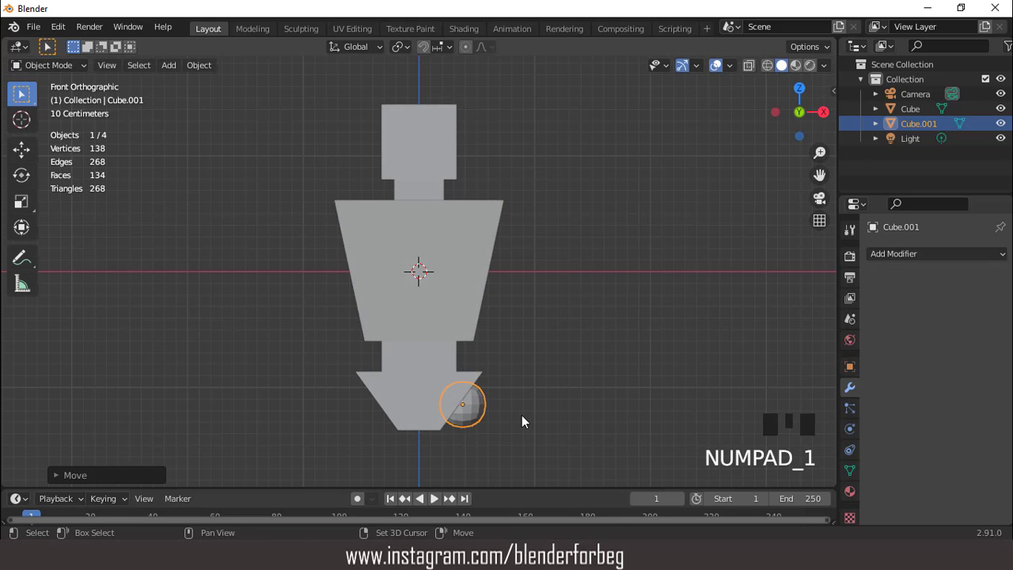
# Duplicate the hip sphere up along Z to shoulder height and shift the copy about 0.23 m outward along X
pyautogui.hotkey('shift', 'd')
pyautogui.press('z')
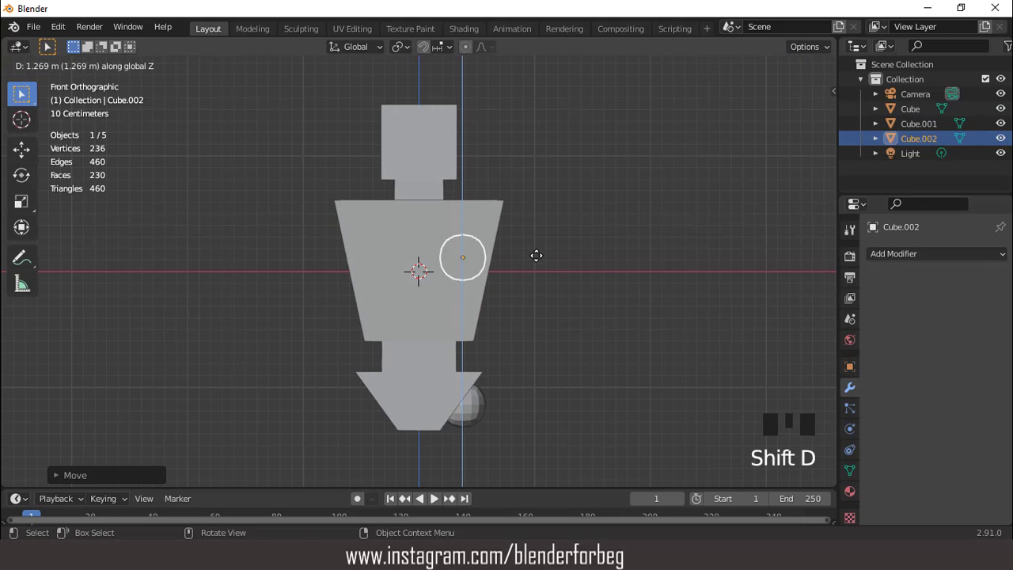
pyautogui.click(538, 239)
pyautogui.press('g')
pyautogui.press('x')
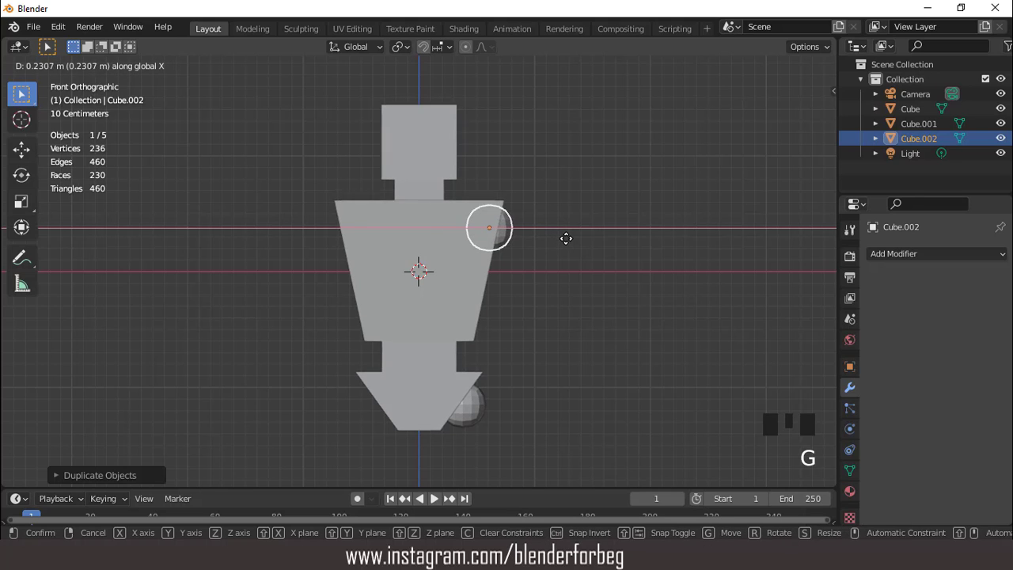
pyautogui.click(565, 239)
# Scale the shoulder sphere down uniformly and move it outward along X so it sits on the torso's side edge
pyautogui.press('s')
pyautogui.click(548, 247)
pyautogui.press('g')
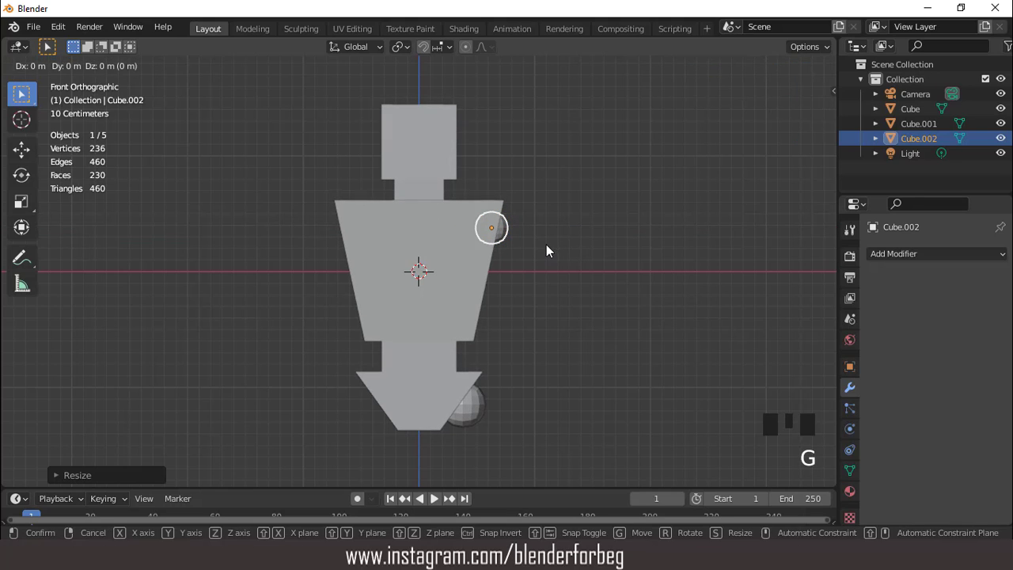
pyautogui.press('x')
pyautogui.click(547, 242)
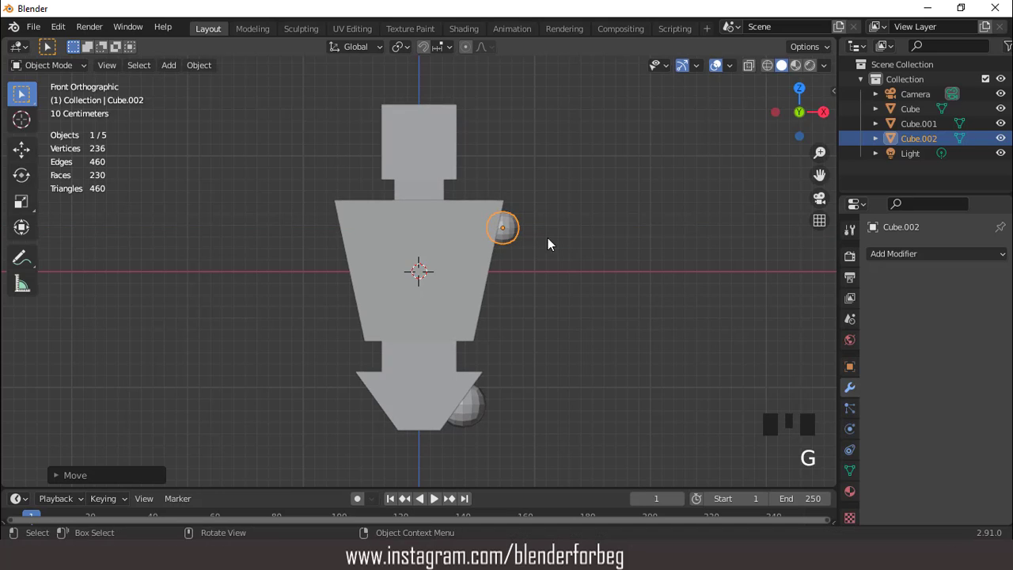
pyautogui.moveTo(547, 242); pyautogui.dragTo(420, 269, button='middle')
pyautogui.press('KP_1')
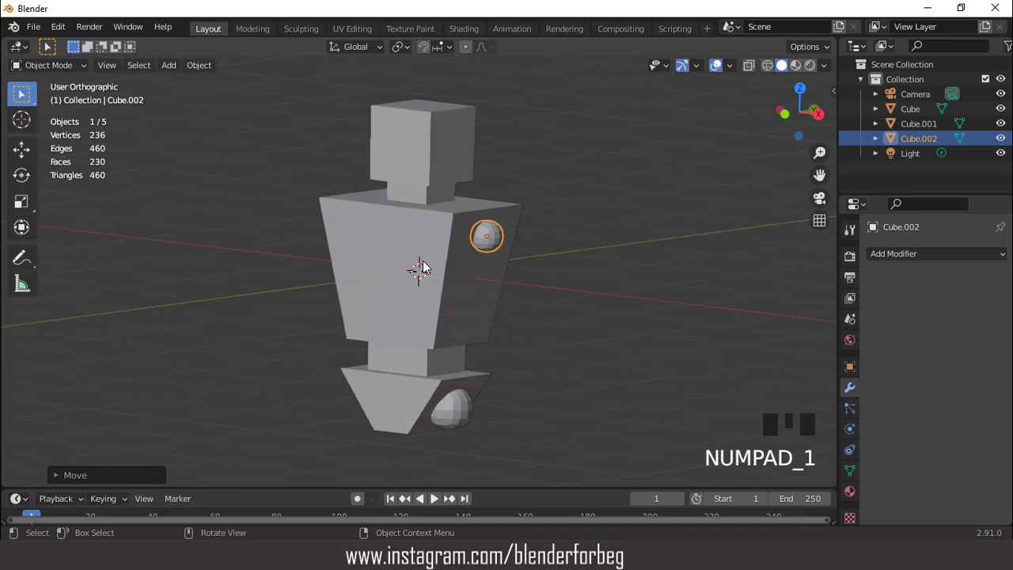
# Enter mesh editing on the shoulder sphere, isolate it in Local View, and view it from below
pyautogui.press('Tab')
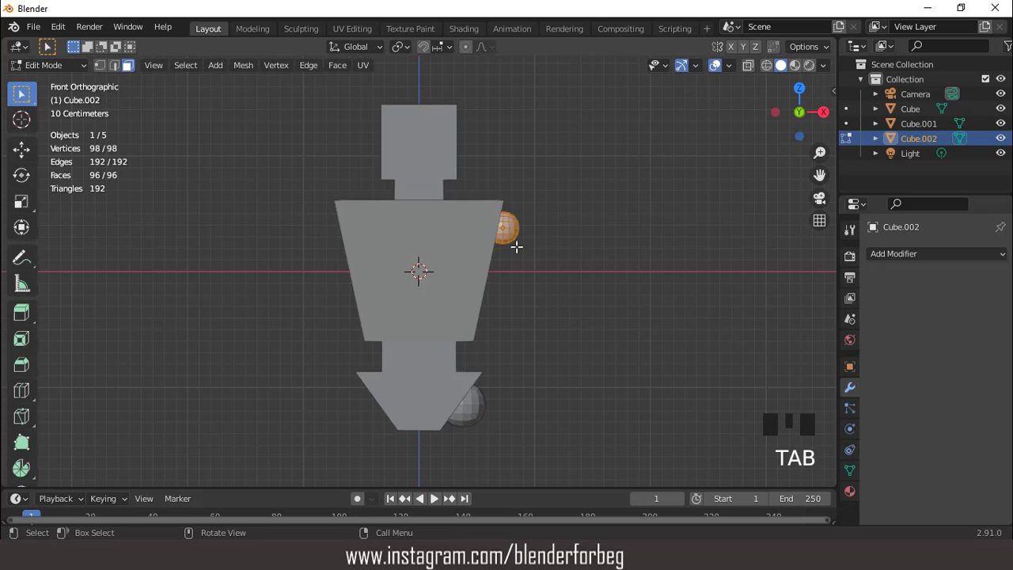
pyautogui.moveTo(517, 247); pyautogui.dragTo(515, 208, button='middle')
pyautogui.scroll(2, 516, 208)
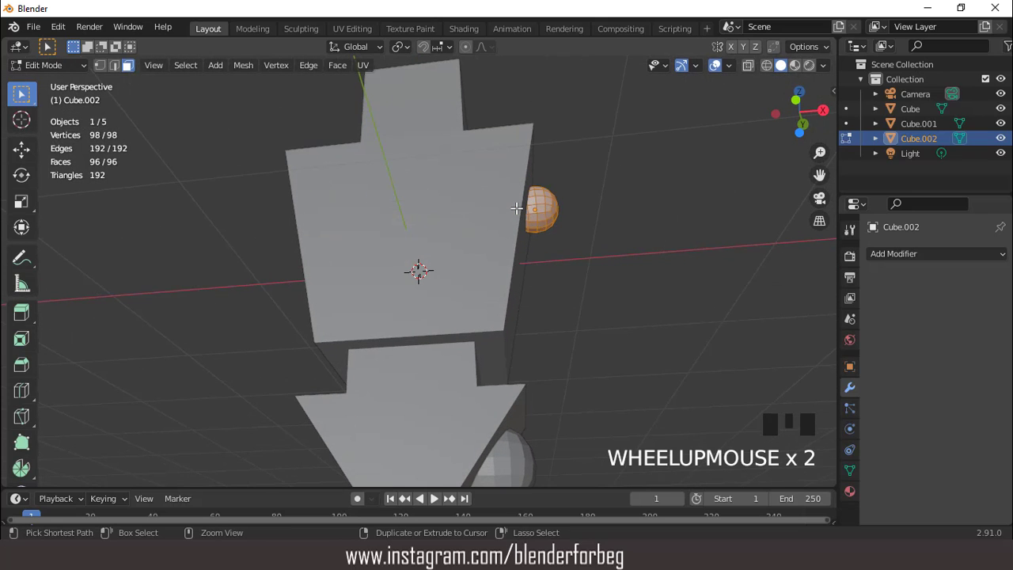
pyautogui.press('KP_Divide')
pyautogui.press('ctrl+KP_7')
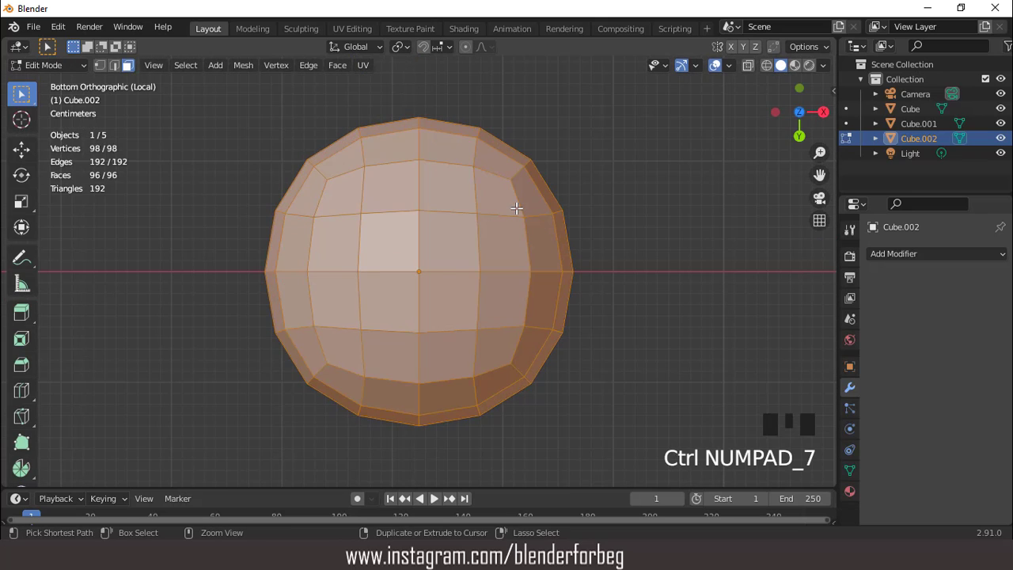
# Select the four central faces on the shoulder sphere's underside and grow the selection by one ring
pyautogui.scroll(-2, 517, 208)
pyautogui.press('3')
pyautogui.moveTo(394, 246); pyautogui.dragTo(443, 295)
pyautogui.scroll(-2, 423, 269)
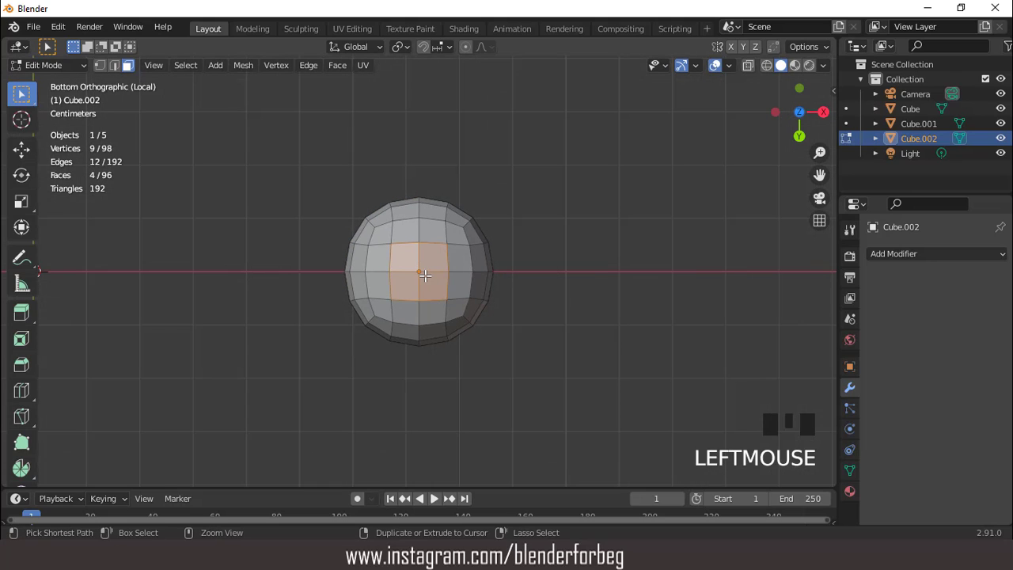
pyautogui.press('ctrl+KP_Add')
pyautogui.scroll(-3, 424, 274)
pyautogui.press('KP_1')
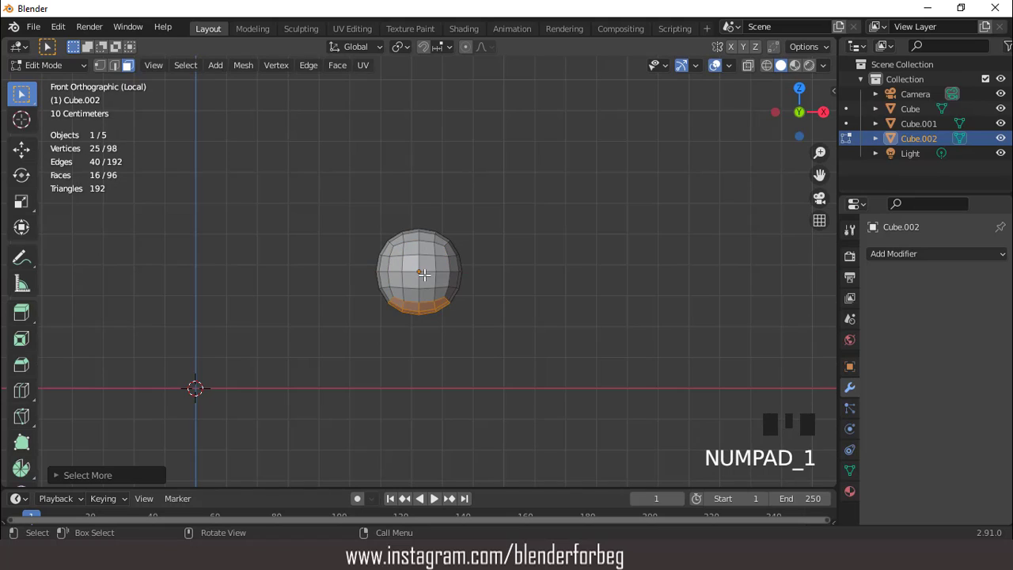
# Find the add-on with "loop" in the preferences, enable Mesh: LoopTools, and open the Save & Load settings
pyautogui.click(57, 27)
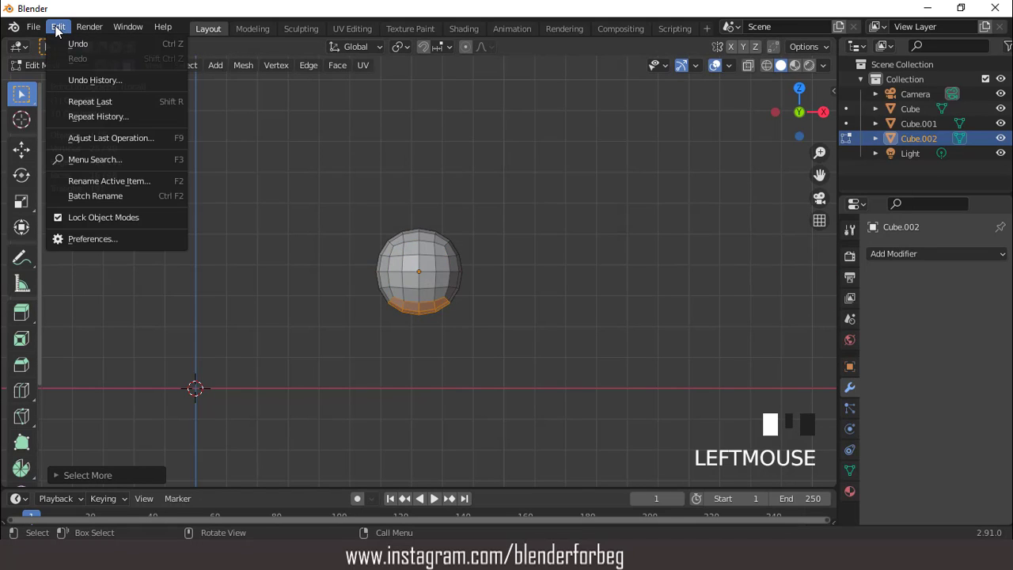
pyautogui.click(90, 238)
pyautogui.click(398, 102)
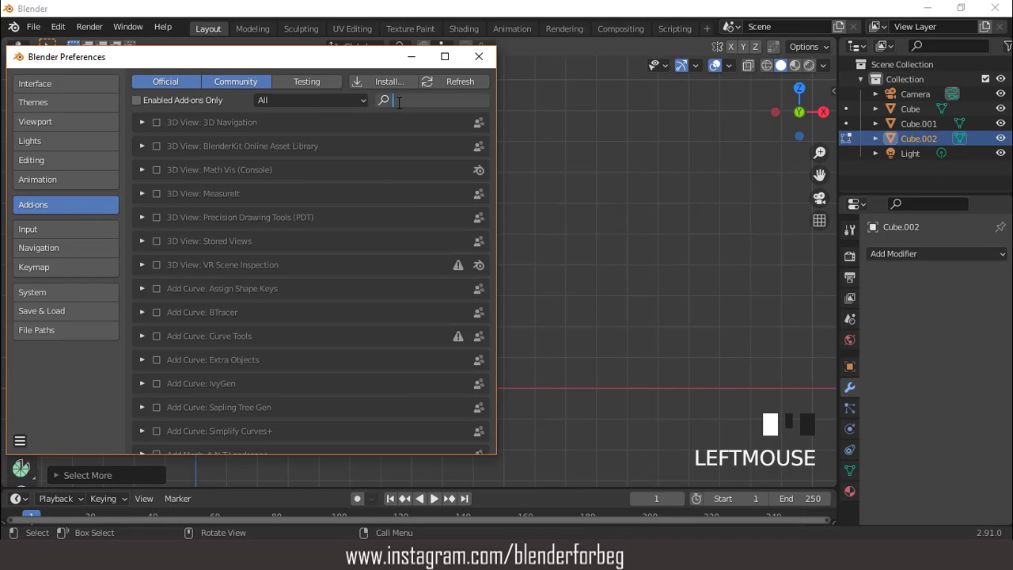
pyautogui.write('loop')
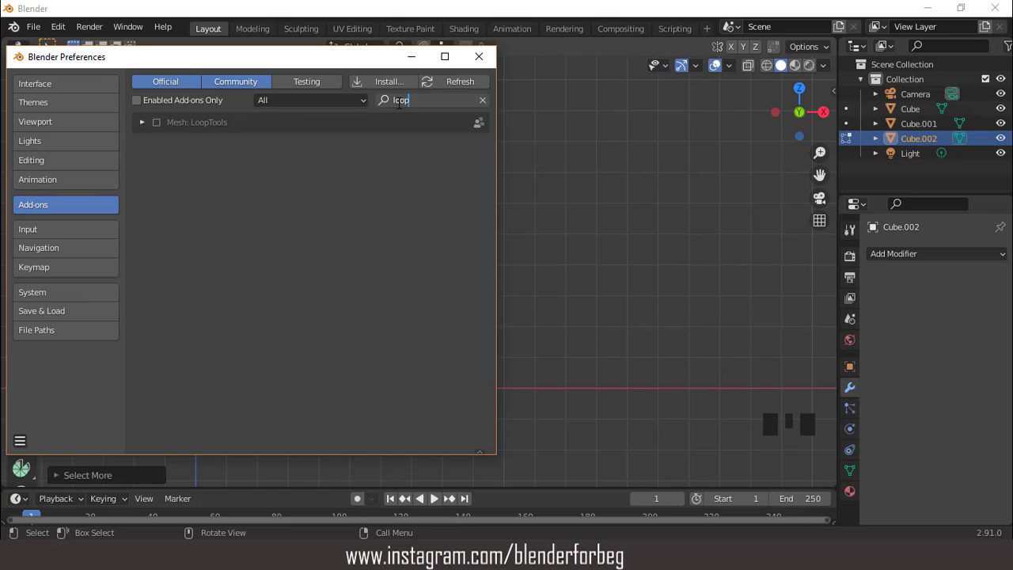
pyautogui.click(157, 123)
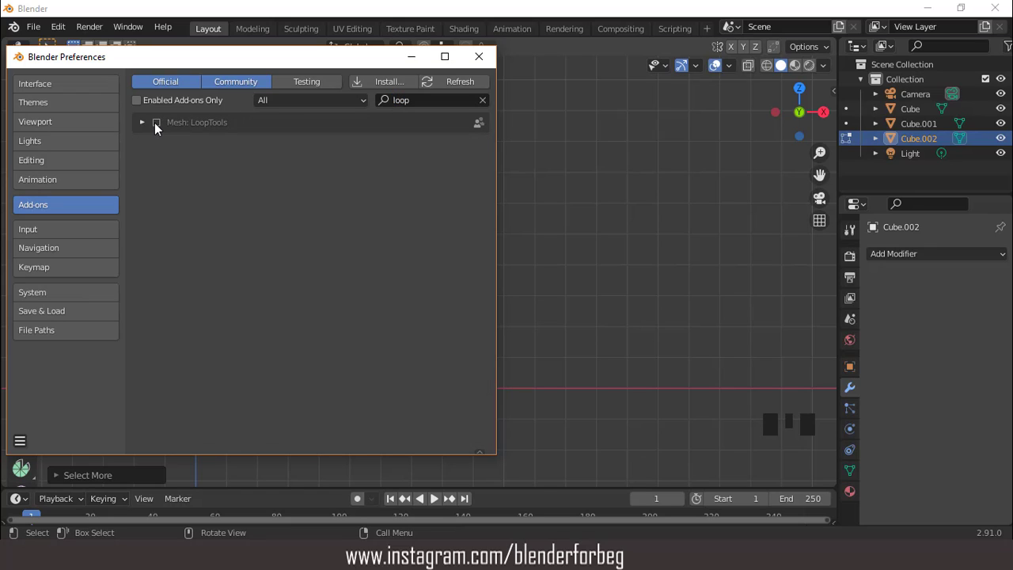
pyautogui.click(155, 123)
pyautogui.click(53, 314)
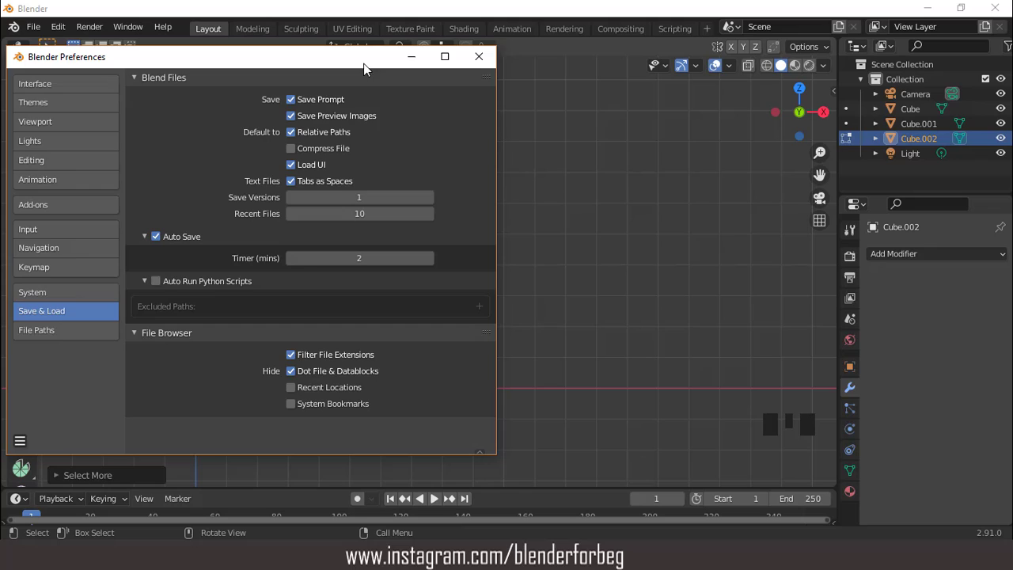
# Close the preferences and round the selected underside faces with LoopTools Circle
pyautogui.click(408, 62)
pyautogui.scroll(2, 507, 219)
pyautogui.rightClick(516, 207)
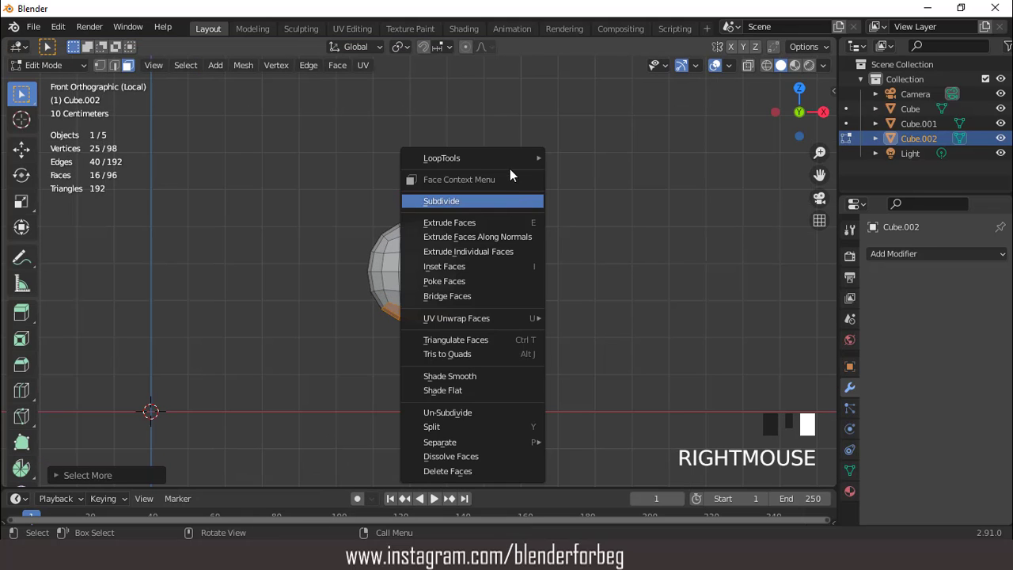
pyautogui.moveTo(505, 159)
pyautogui.click(569, 173)
pyautogui.scroll(-1, 553, 182)
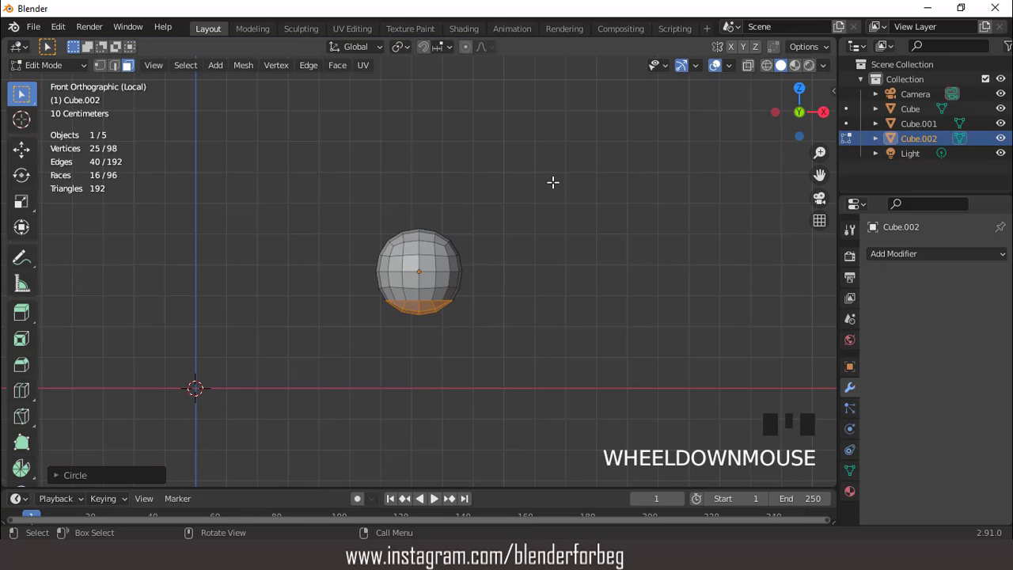
# Leave Local View, extrude the underside faces downward as the upper arm, and flatten the extruded end along Z
pyautogui.press('KP_Divide')
pyautogui.press('KP_1')
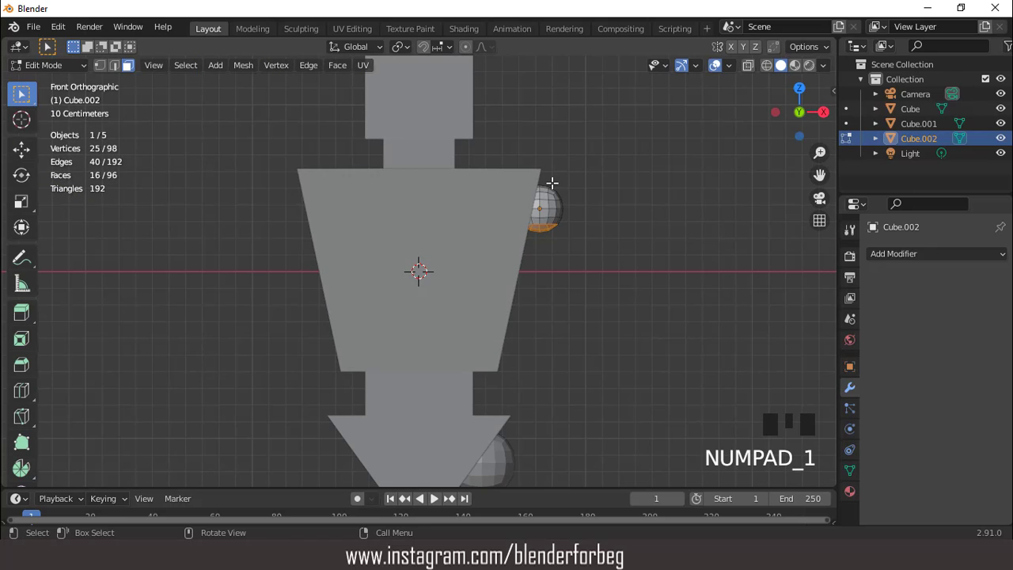
pyautogui.scroll(-2, 553, 183)
pyautogui.press('e')
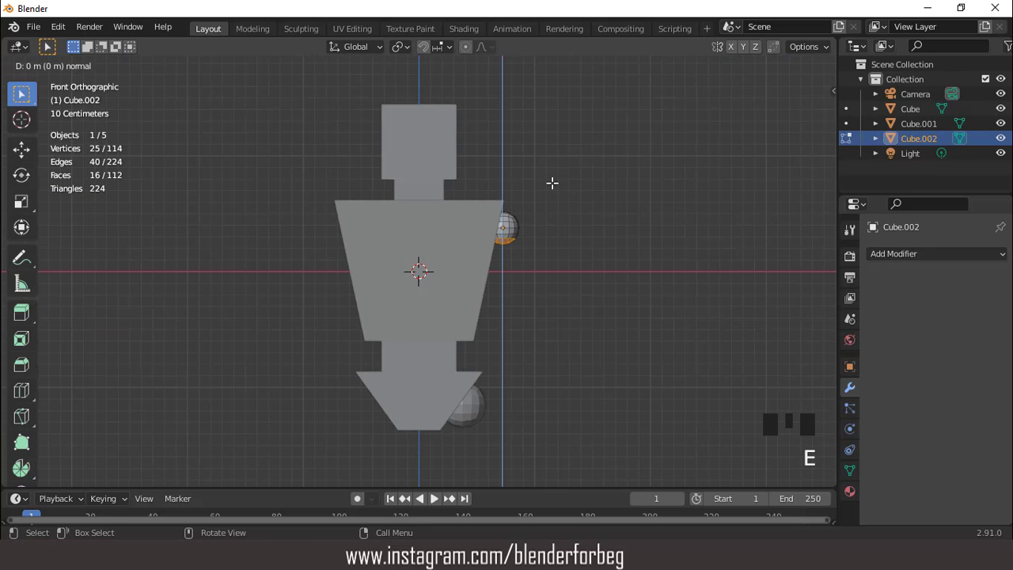
pyautogui.click(565, 243)
pyautogui.press('s')
pyautogui.press('z')
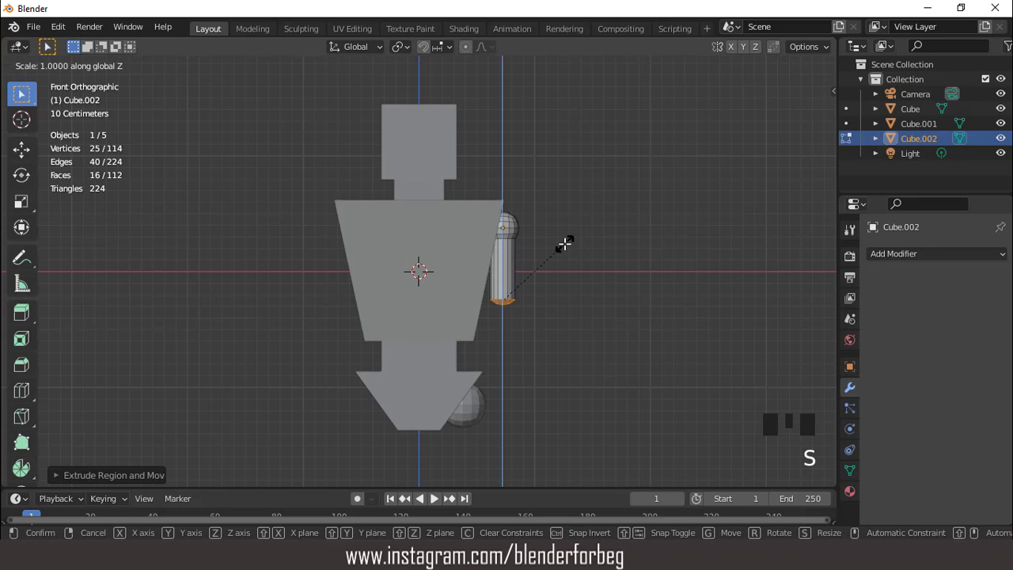
pyautogui.click(565, 243)
# Extrude the arm's flat end further down to hip height to form the forearm
pyautogui.scroll(1, 564, 243)
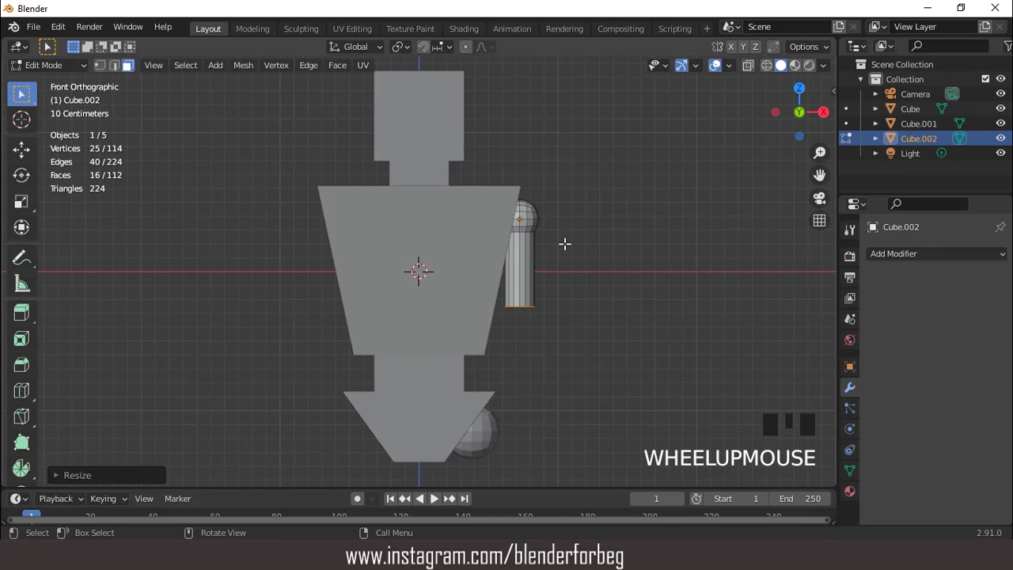
pyautogui.press('e')
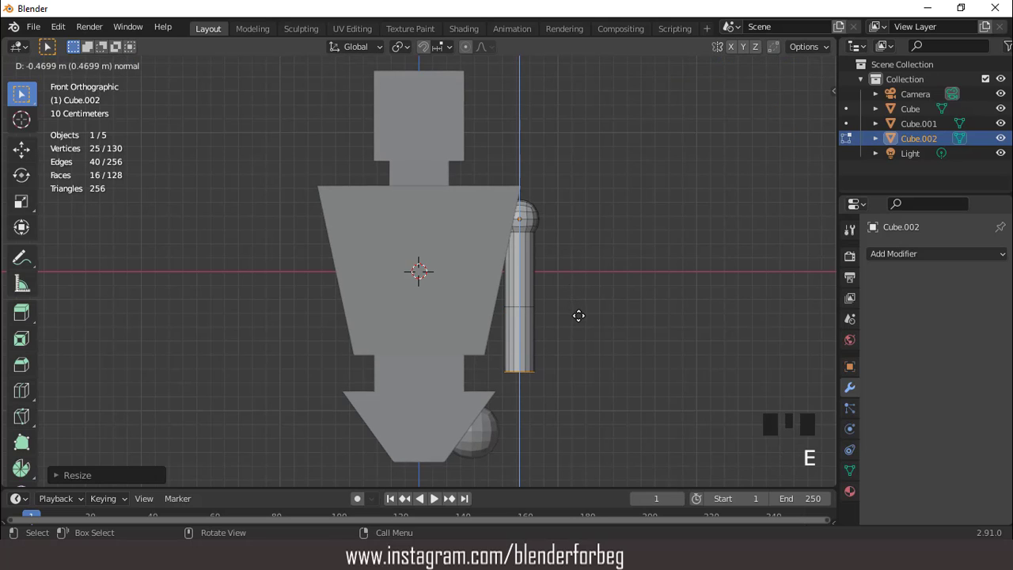
pyautogui.click(583, 339)
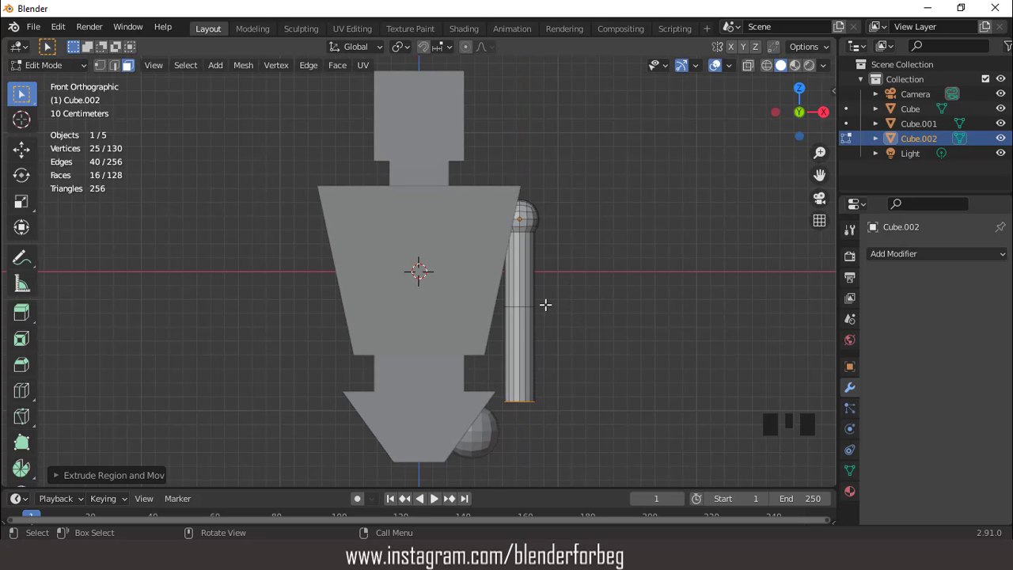
# Select the edge loop halfway down the arm and bevel it into a narrow elbow band
pyautogui.scroll(1, 545, 303)
pyautogui.press('2')
pyautogui.doubleClick(544, 313)
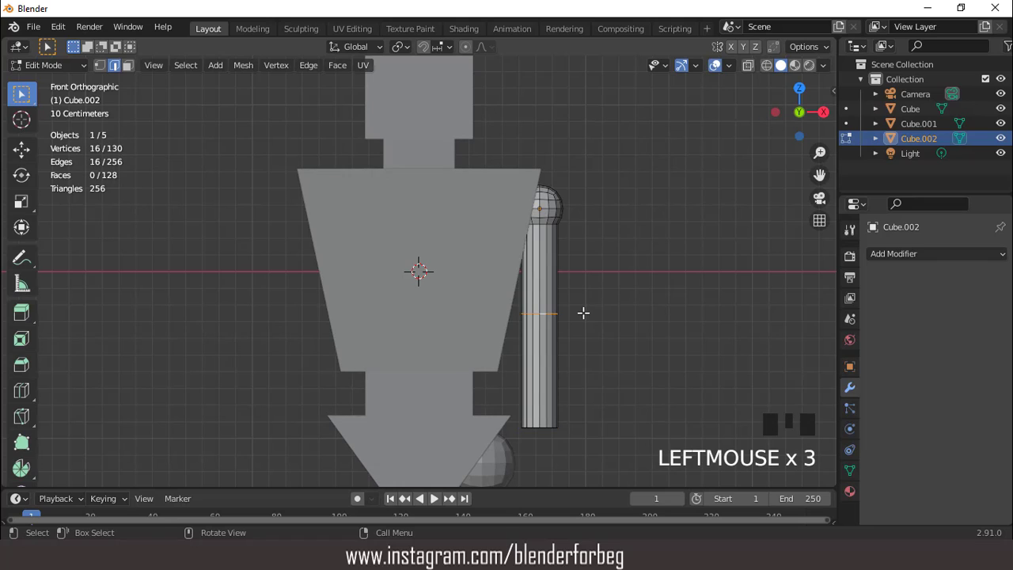
pyautogui.hotkey('ctrl', 'b')
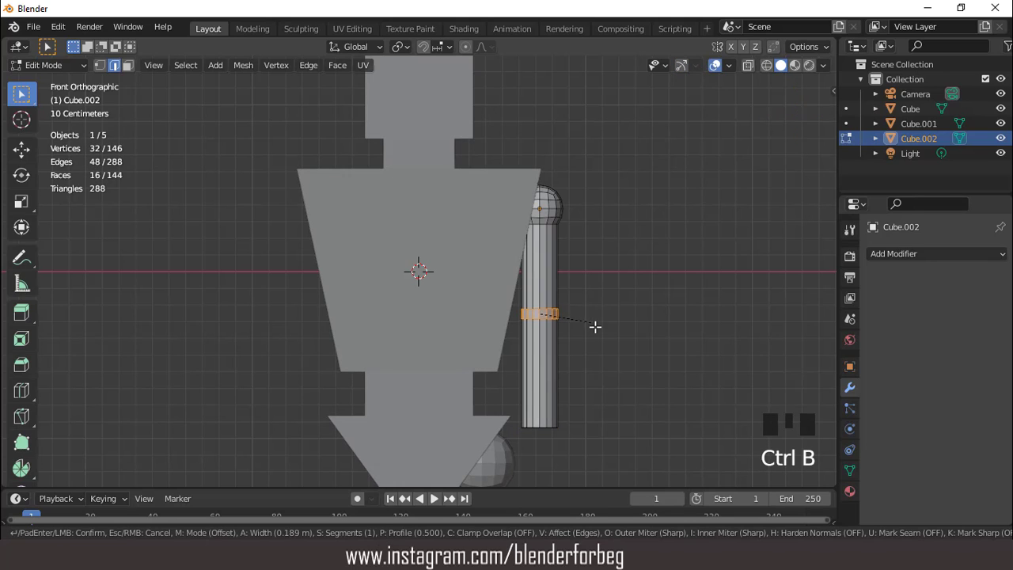
pyautogui.click(597, 330)
# Lower the elbow band slightly along Z and stretch it vertically by a small amount
pyautogui.press('g')
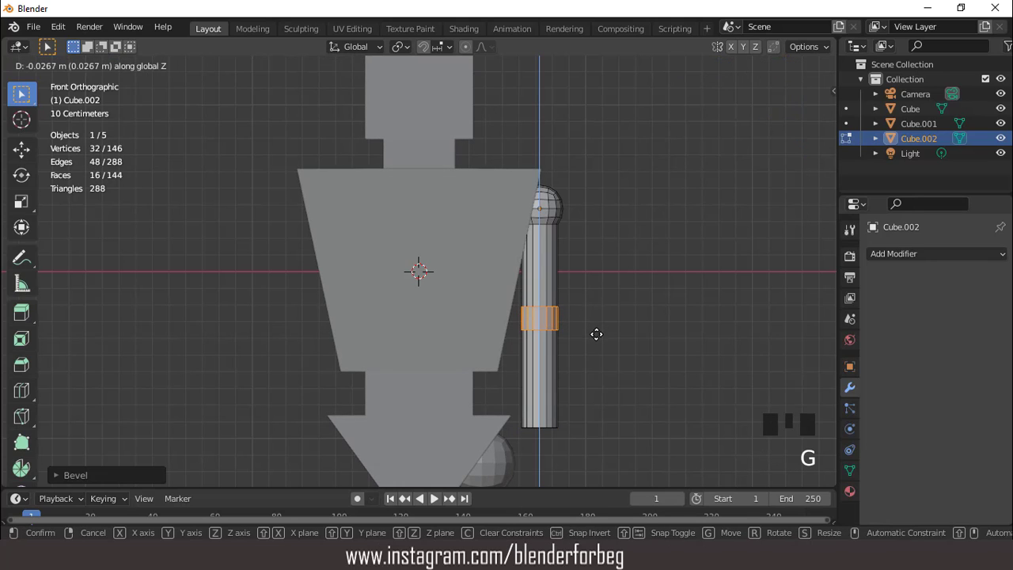
pyautogui.click(597, 335)
pyautogui.press('s')
pyautogui.press('z')
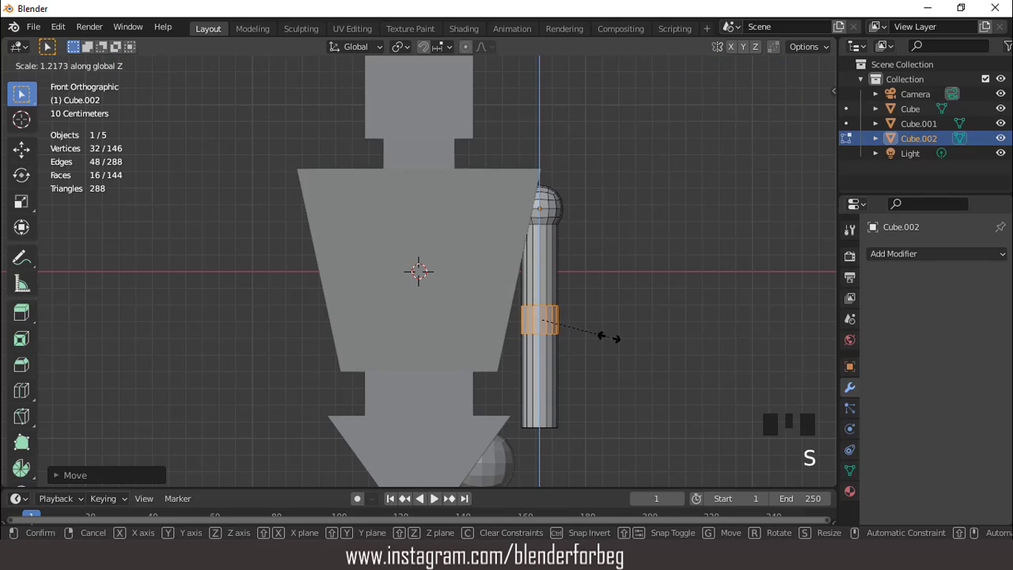
pyautogui.click(588, 326)
# Add a centred loop cut in the elbow band and scale it outward beyond the arm's width
pyautogui.hotkey('ctrl', 'r')
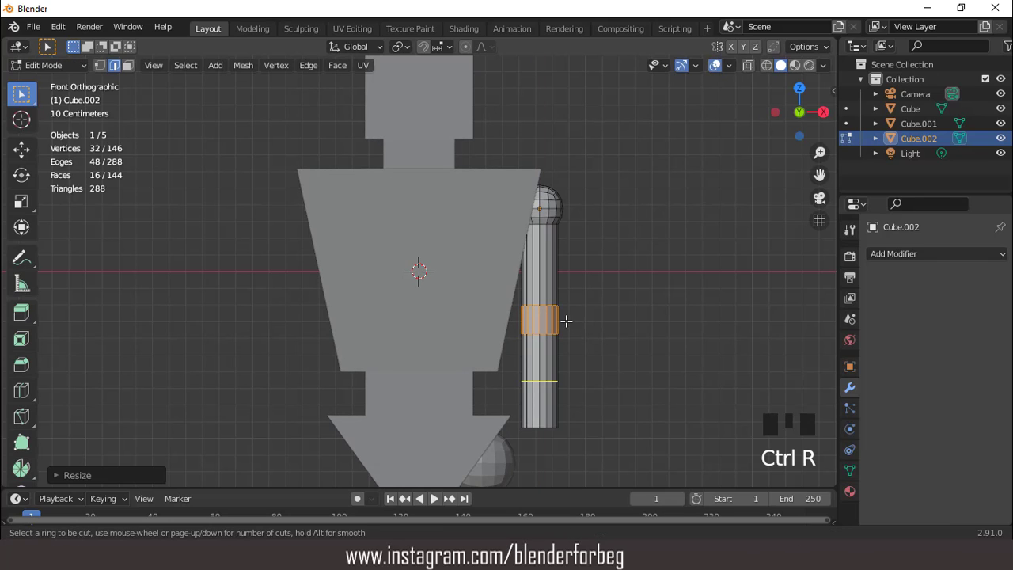
pyautogui.click(563, 317)
pyautogui.rightClick(563, 317)
pyautogui.press('s')
pyautogui.click(579, 319)
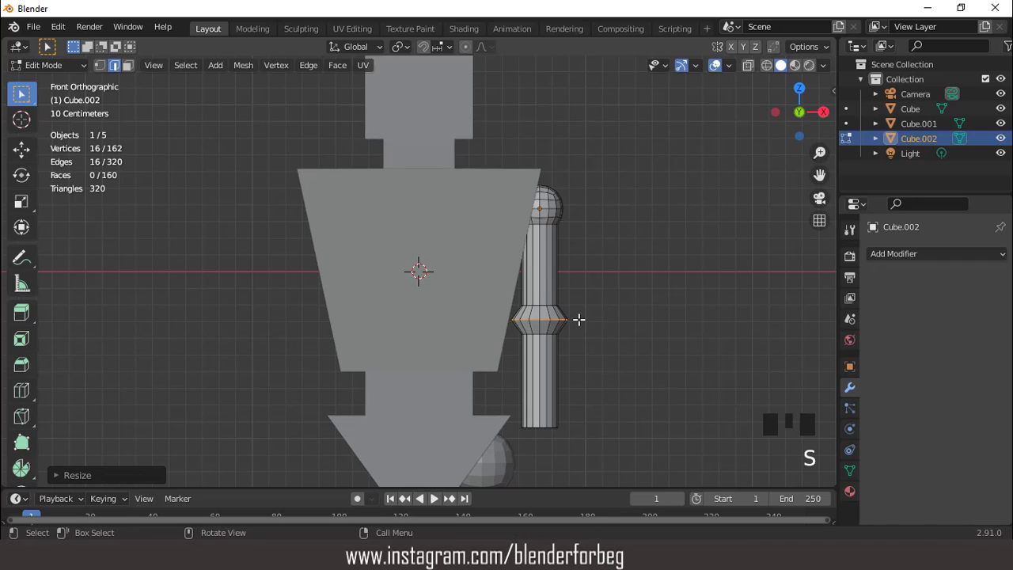
# Bevel the widened elbow loop to about 0.431 m width with 3 segments to round the joint
pyautogui.hotkey('ctrl', 'b')
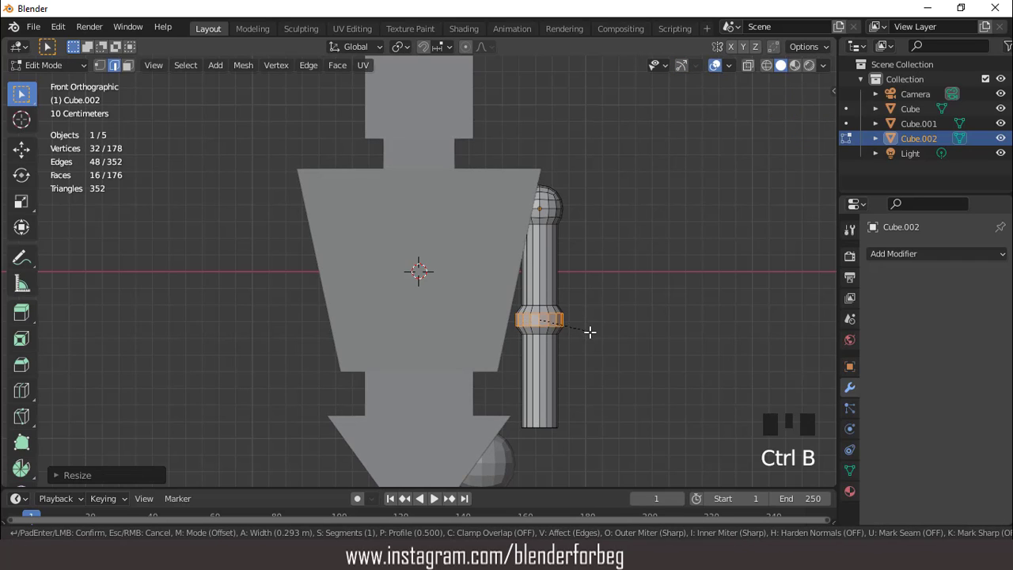
pyautogui.click(592, 335)
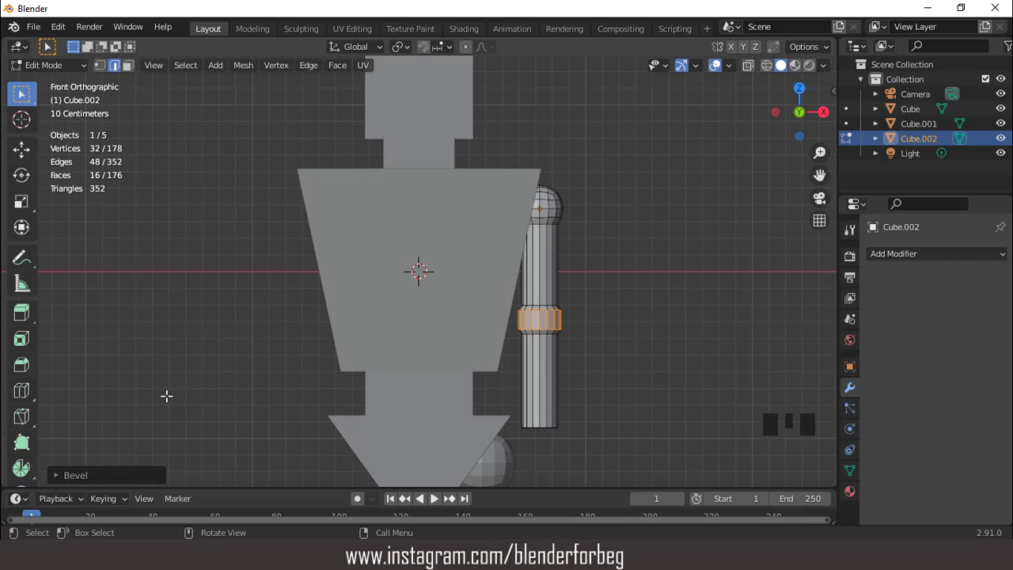
pyautogui.click(56, 475)
pyautogui.click(243, 261)
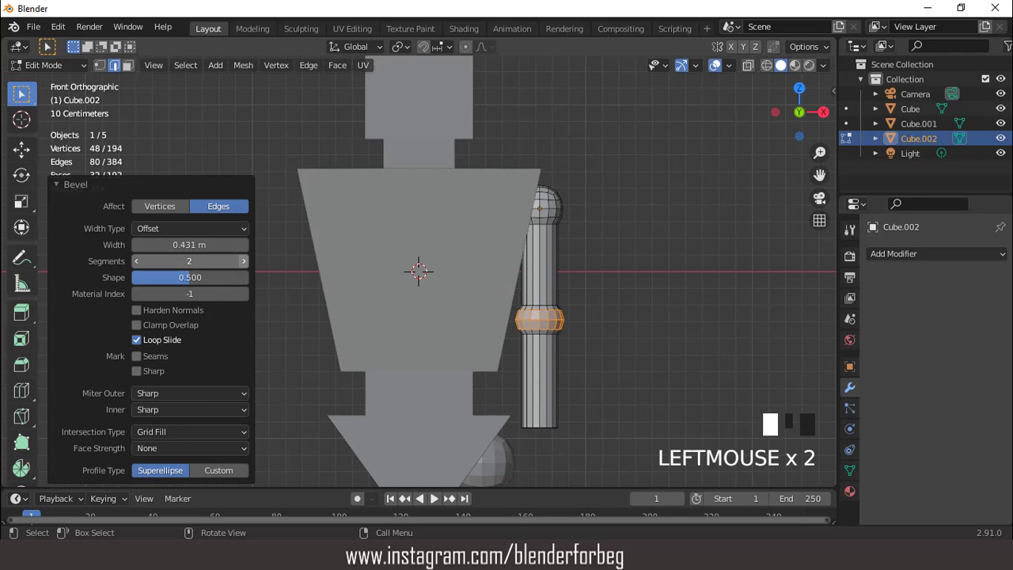
pyautogui.click(243, 261)
pyautogui.scroll(-2, 475, 316)
pyautogui.moveTo(443, 320); pyautogui.dragTo(477, 325, button='middle')
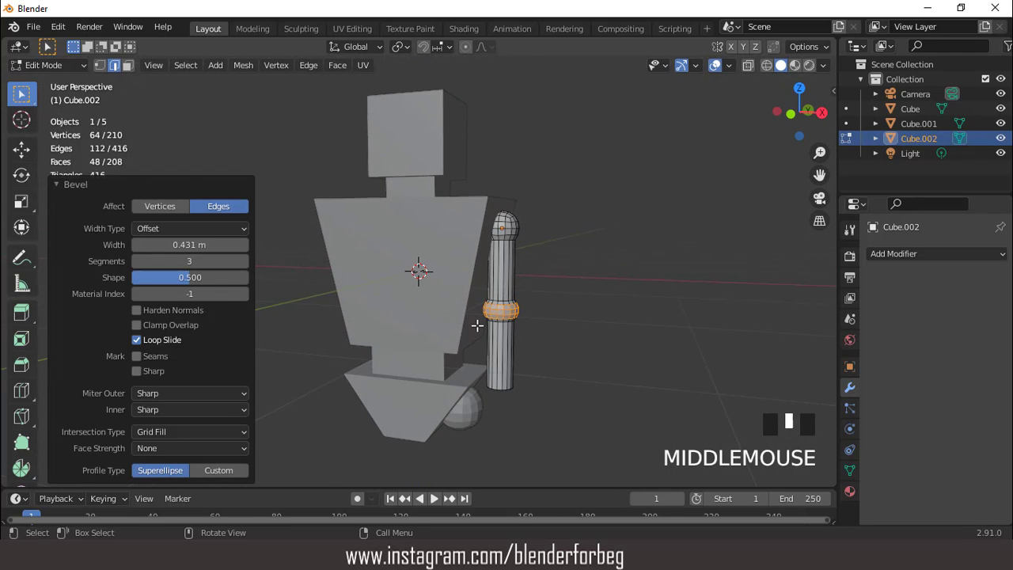
# Add a loop cut near the forearm's lower end, slid to a factor of about -0.727
pyautogui.press('KP_1')
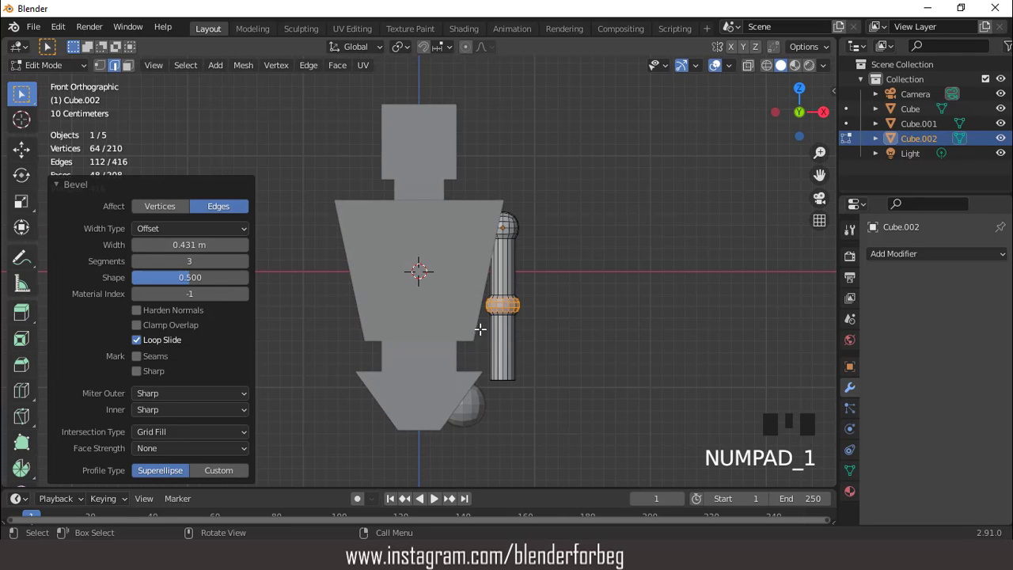
pyautogui.hotkey('ctrl', 'r')
pyautogui.click(520, 357)
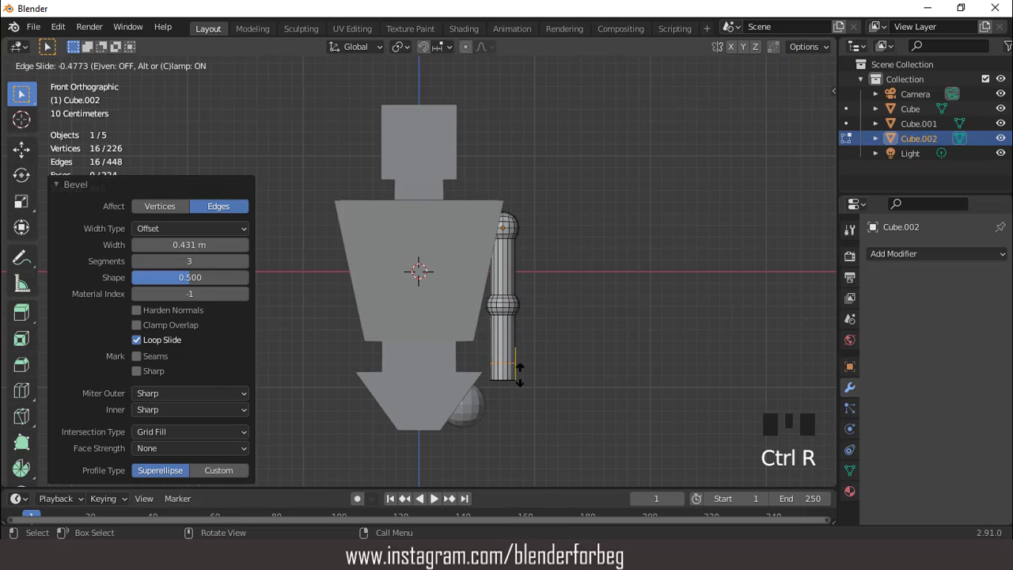
pyautogui.click(519, 380)
pyautogui.press('KP_Decimal')
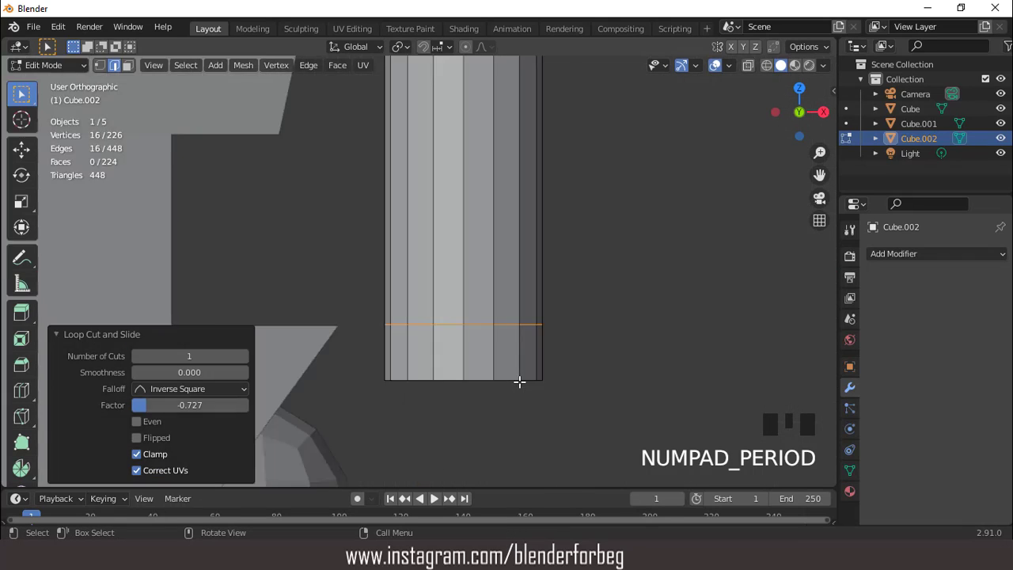
pyautogui.scroll(-5, 428, 289)
# Select the two adjacent central faces at the front of the wrist ring
pyautogui.press('3')
pyautogui.click(428, 290)
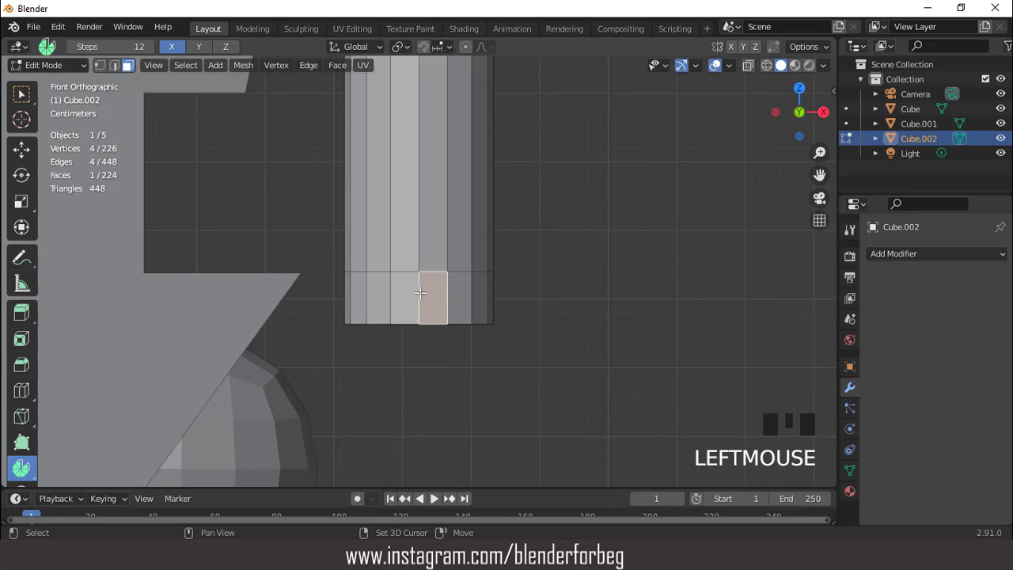
pyautogui.keyDown('shift'); pyautogui.click(406, 289); pyautogui.keyUp('shift')
pyautogui.scroll(-4, 413, 289)
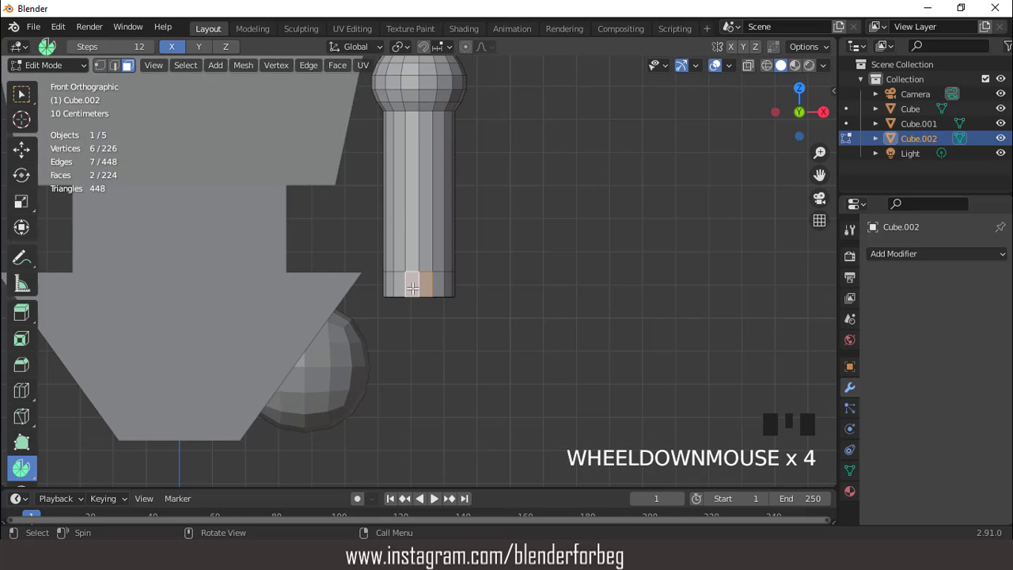
# In the right side view, place the 3D cursor just below the centre of the arm's lower end
pyautogui.press('KP_3')
pyautogui.scroll(-4, 410, 288)
pyautogui.click(21, 119)
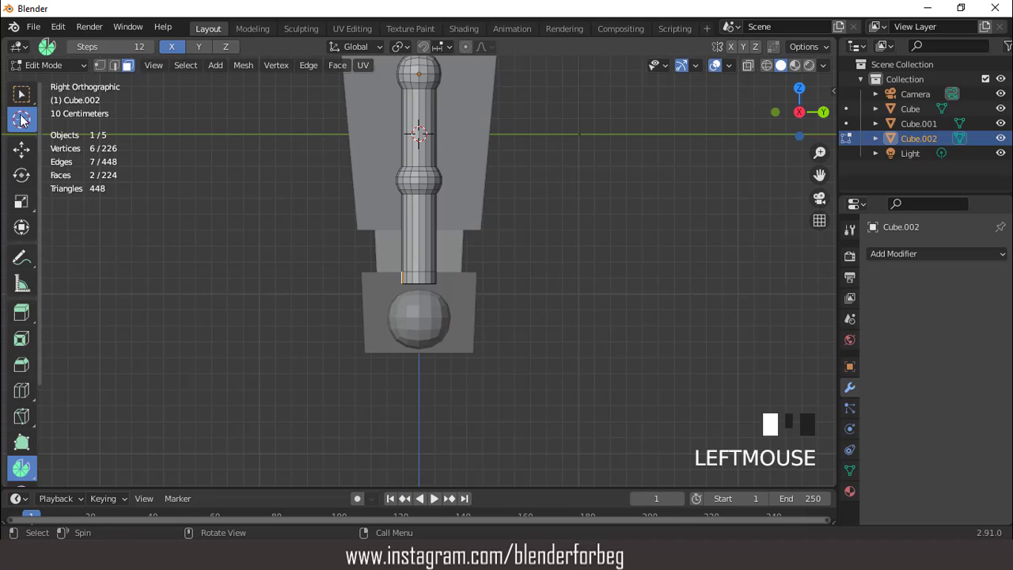
pyautogui.click(416, 302)
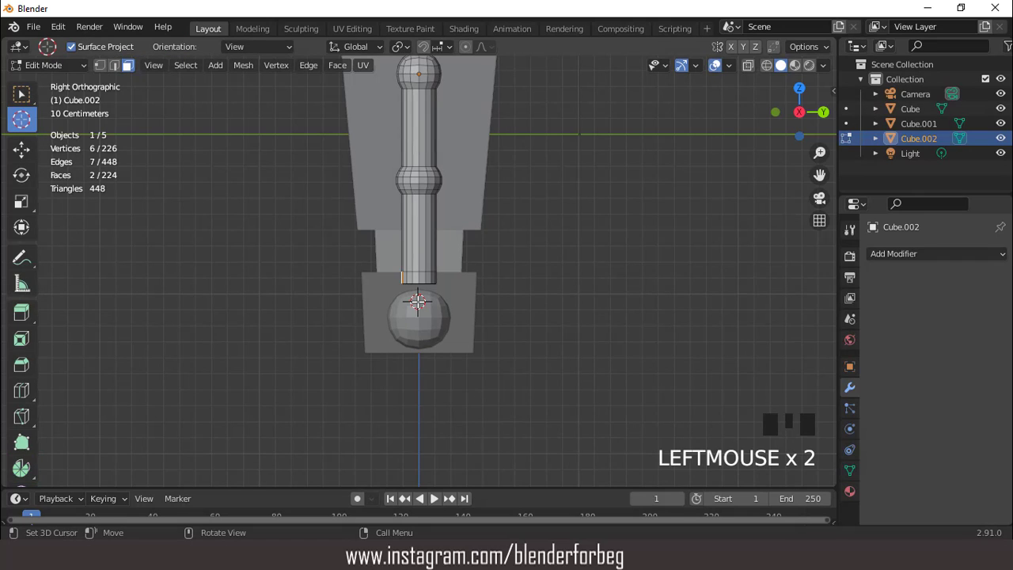
# Spin the two wrist faces around the 3D cursor on the X axis by 90° in 12 steps to form a hook, and inspect it
pyautogui.click(21, 468)
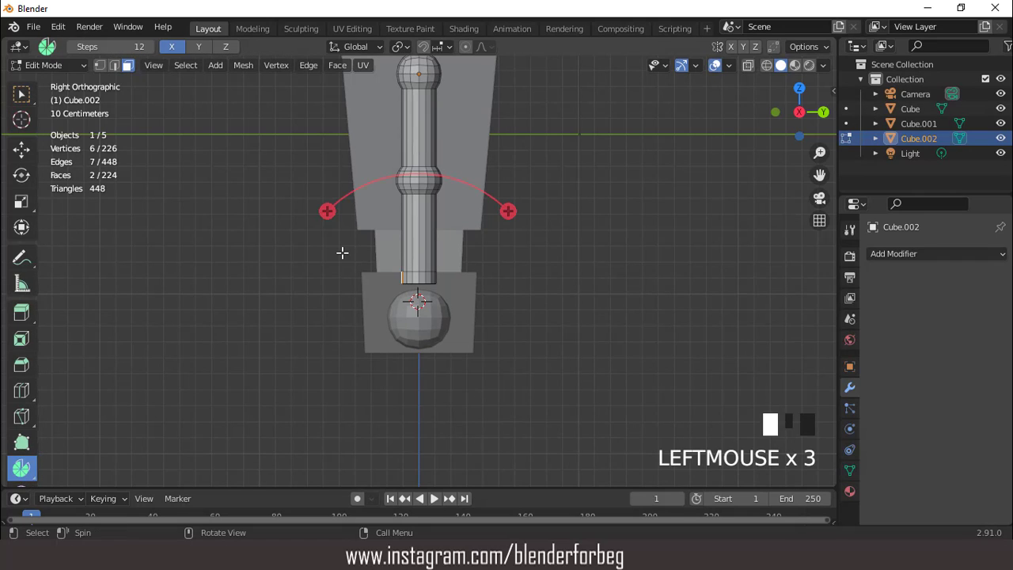
pyautogui.click(223, 46)
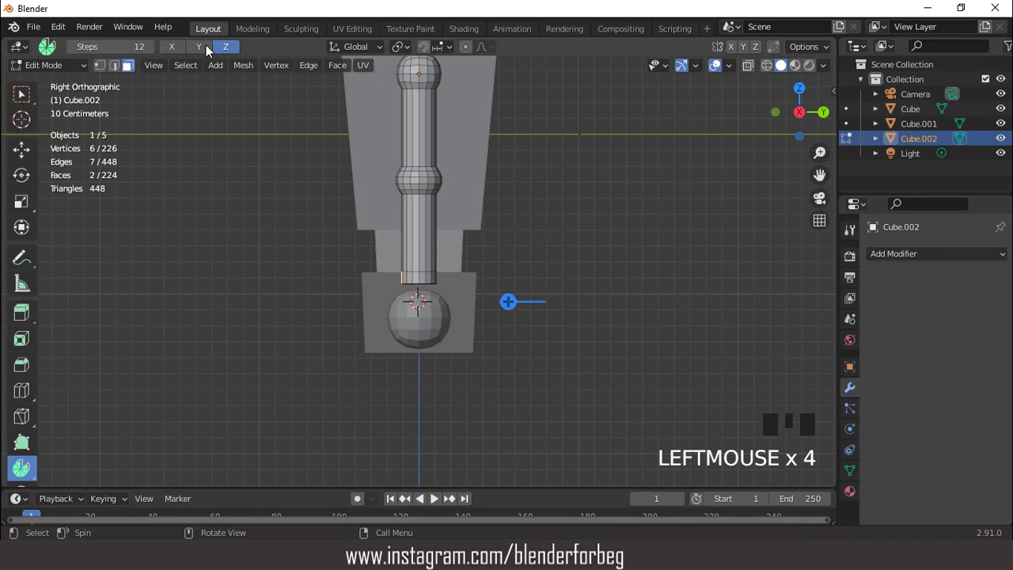
pyautogui.click(203, 46)
pyautogui.click(180, 47)
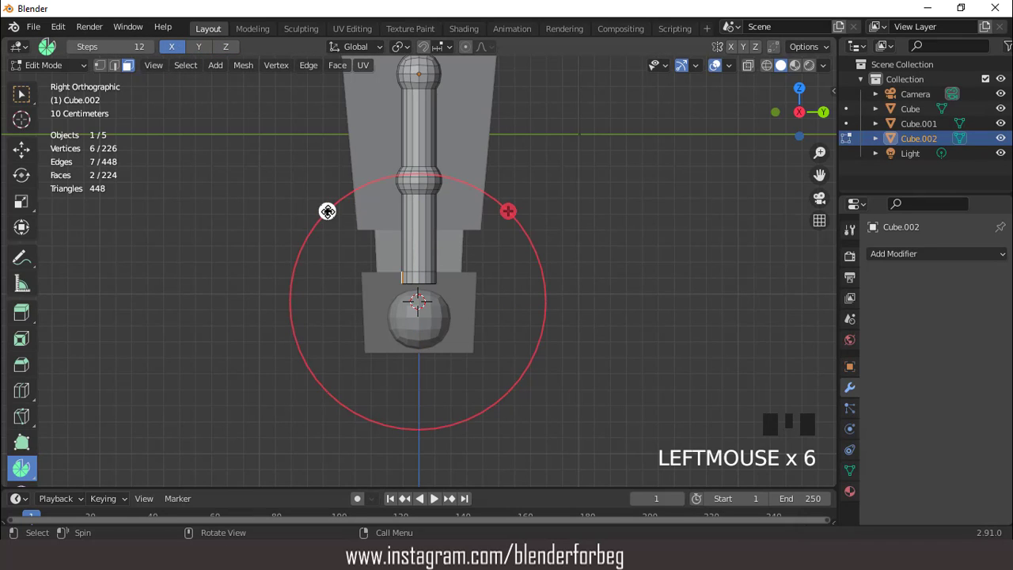
pyautogui.moveTo(326, 211); pyautogui.dragTo(305, 373)
pyautogui.click(187, 345)
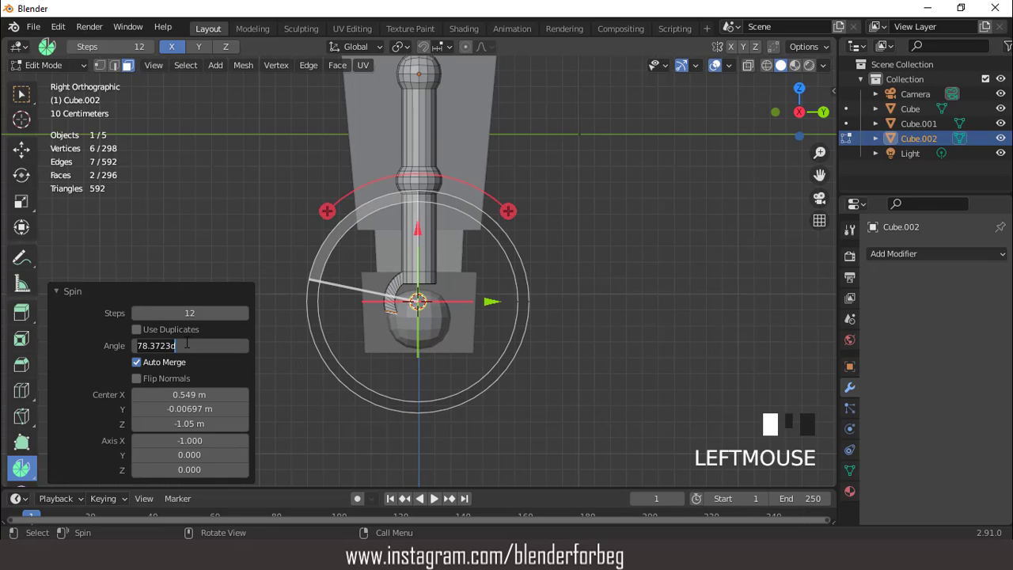
pyautogui.press('Return')
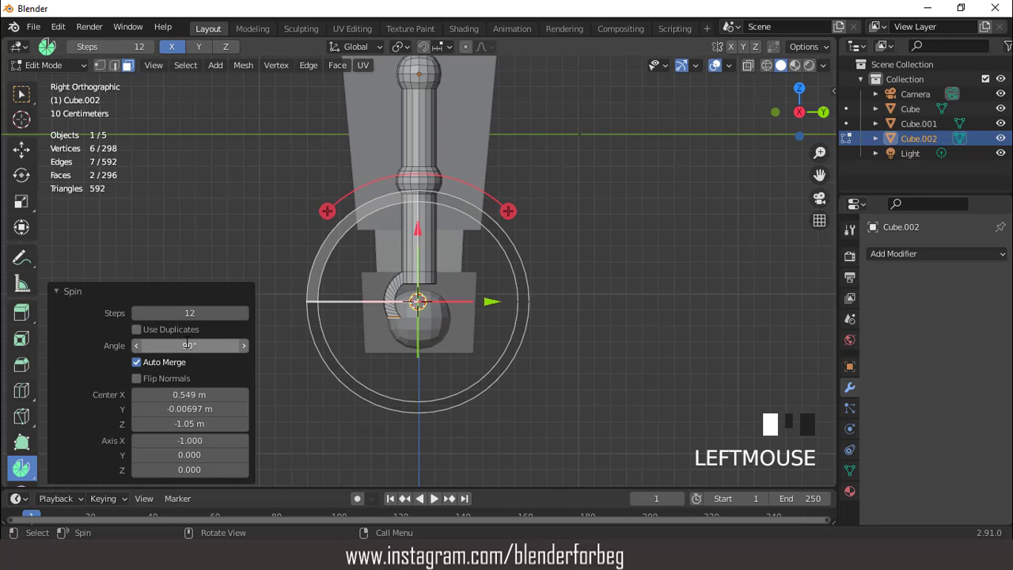
pyautogui.scroll(-2, 506, 293)
pyautogui.moveTo(506, 293); pyautogui.dragTo(439, 276, button='middle')
pyautogui.scroll(2, 448, 252)
pyautogui.press('Tab')
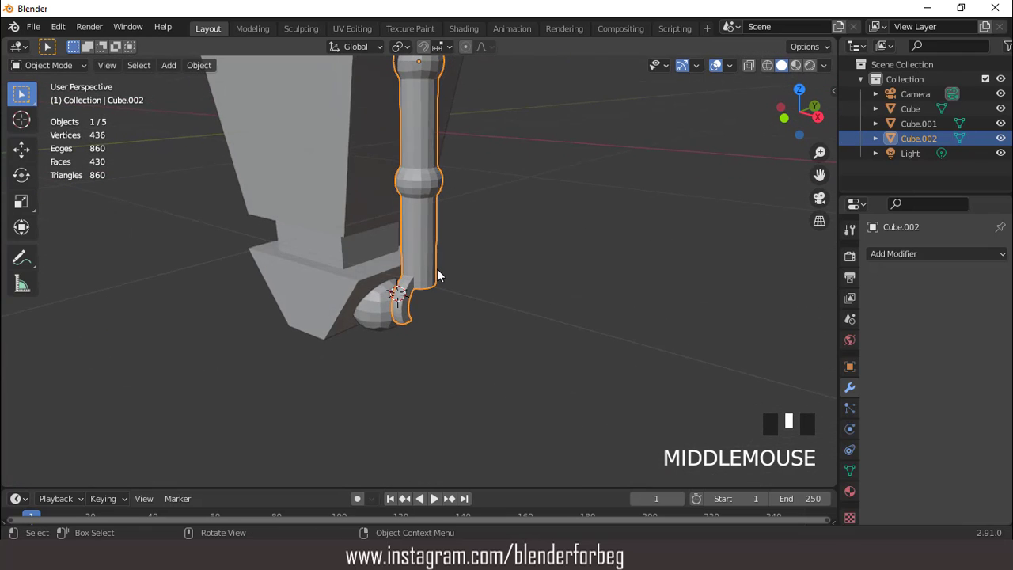
pyautogui.press('Tab')
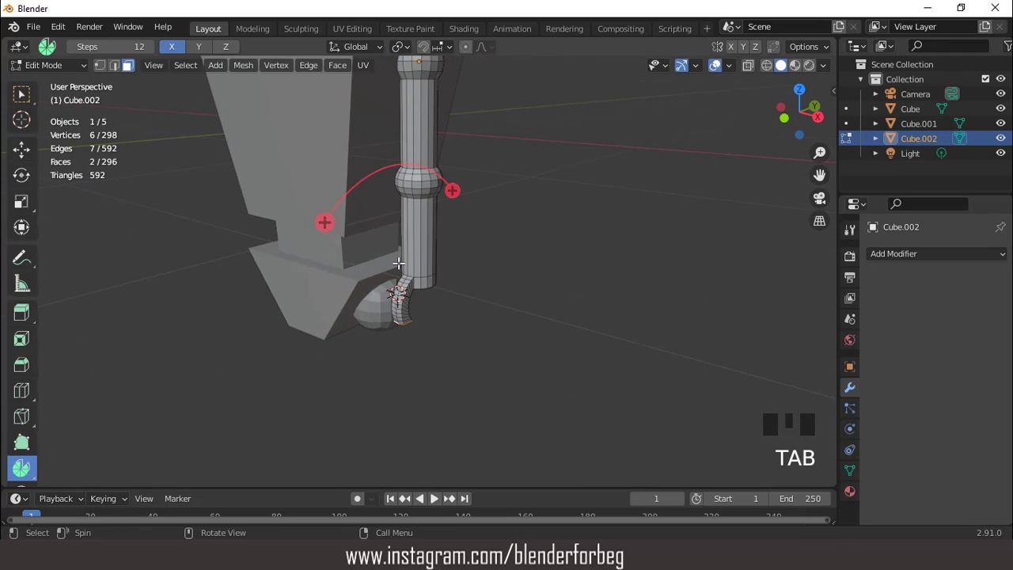
# Select the whole arm mesh and symmetrize it in the -Y to +Y direction so the hand gets hooks on both sides
pyautogui.click(21, 94)
pyautogui.press('KP_1')
pyautogui.scroll(-2, 415, 180)
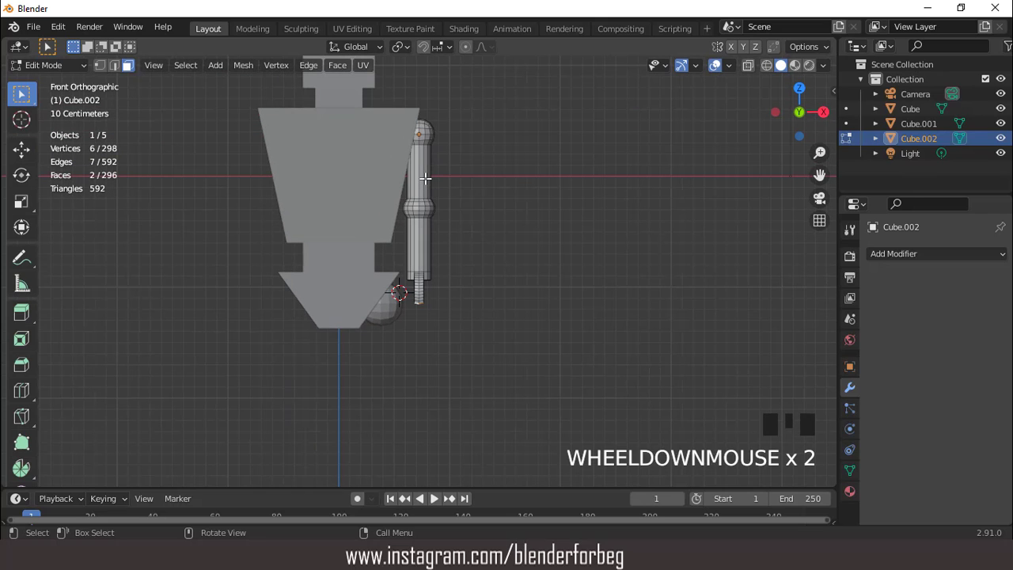
pyautogui.press('a')
pyautogui.scroll(-2, 438, 188)
pyautogui.moveTo(440, 192); pyautogui.dragTo(369, 210, button='middle')
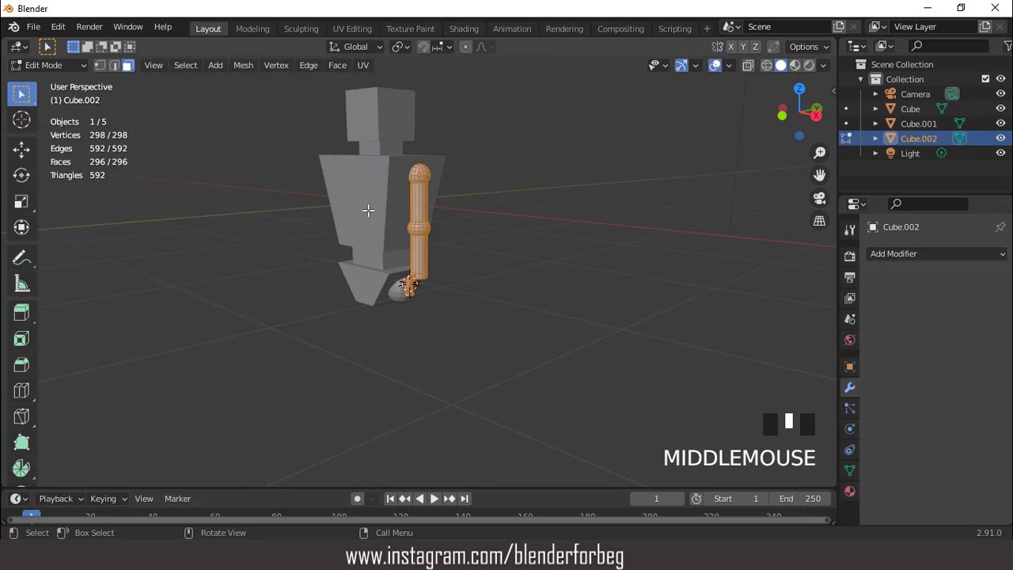
pyautogui.press('KP_3')
pyautogui.scroll(2, 307, 156)
pyautogui.click(244, 68)
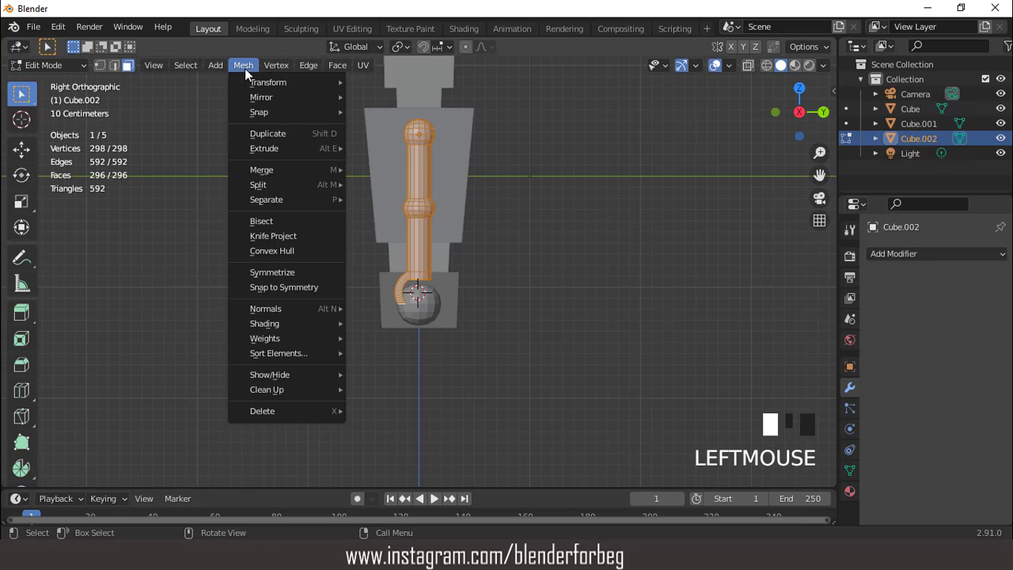
pyautogui.click(269, 271)
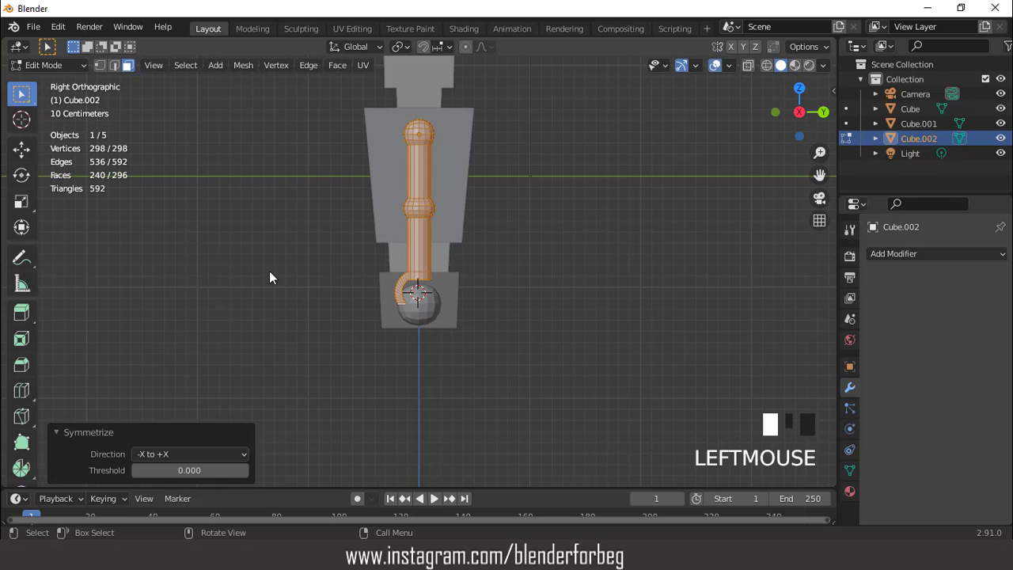
pyautogui.click(193, 457)
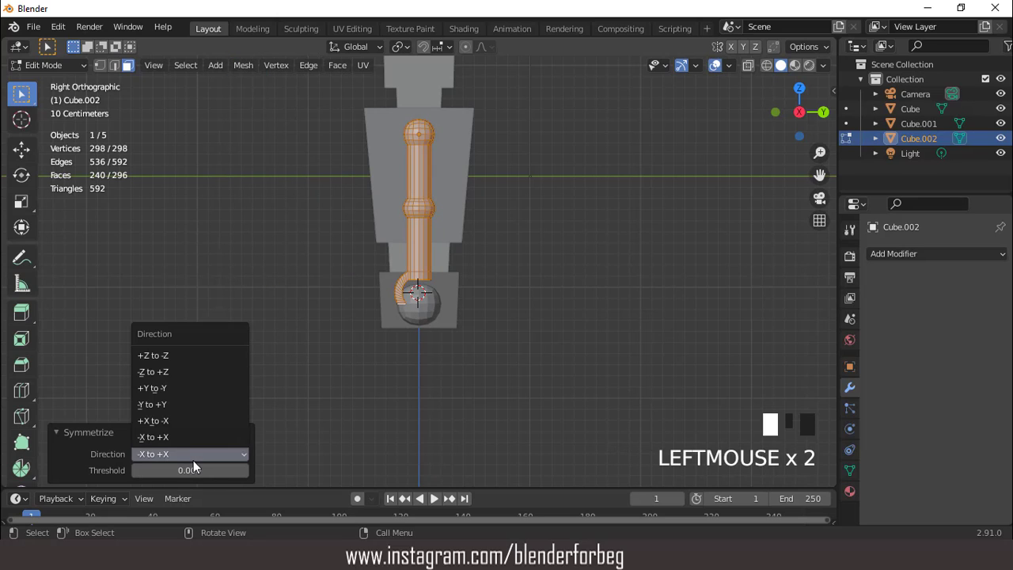
pyautogui.click(162, 388)
pyautogui.moveTo(172, 449); pyautogui.dragTo(156, 405)
pyautogui.moveTo(327, 228); pyautogui.dragTo(459, 244, button='middle')
pyautogui.press('KP_1')
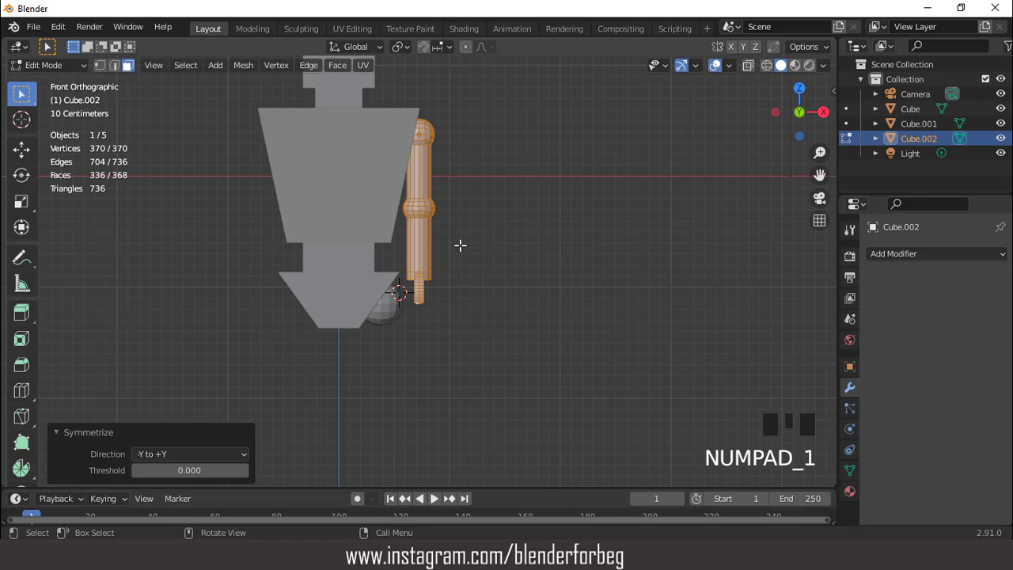
# Return to Object Mode and apply the arm's location, rotation and scale
pyautogui.press('Tab')
pyautogui.scroll(-1, 470, 204)
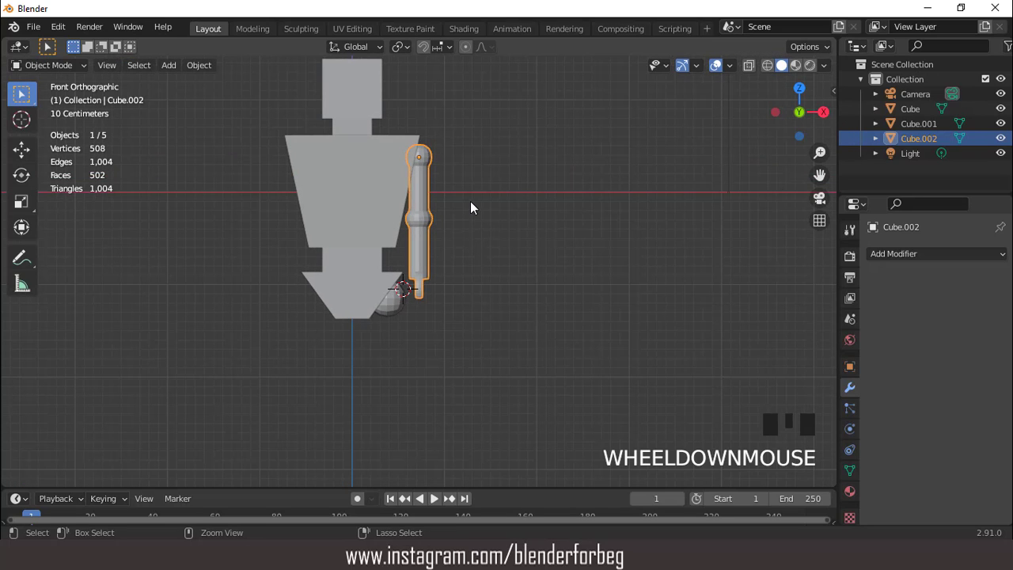
pyautogui.hotkey('ctrl', 'a')
pyautogui.click(470, 201)
pyautogui.moveTo(470, 201); pyautogui.dragTo(446, 239, button='middle')
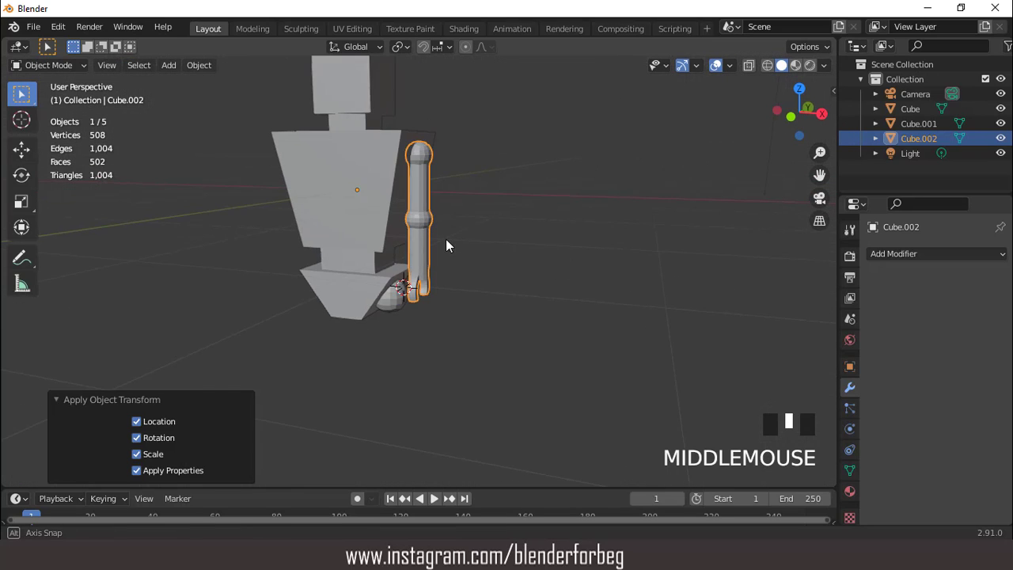
# Add a Mirror modifier on the X axis to the arm and inspect both arms from the front
pyautogui.click(898, 252)
pyautogui.click(736, 413)
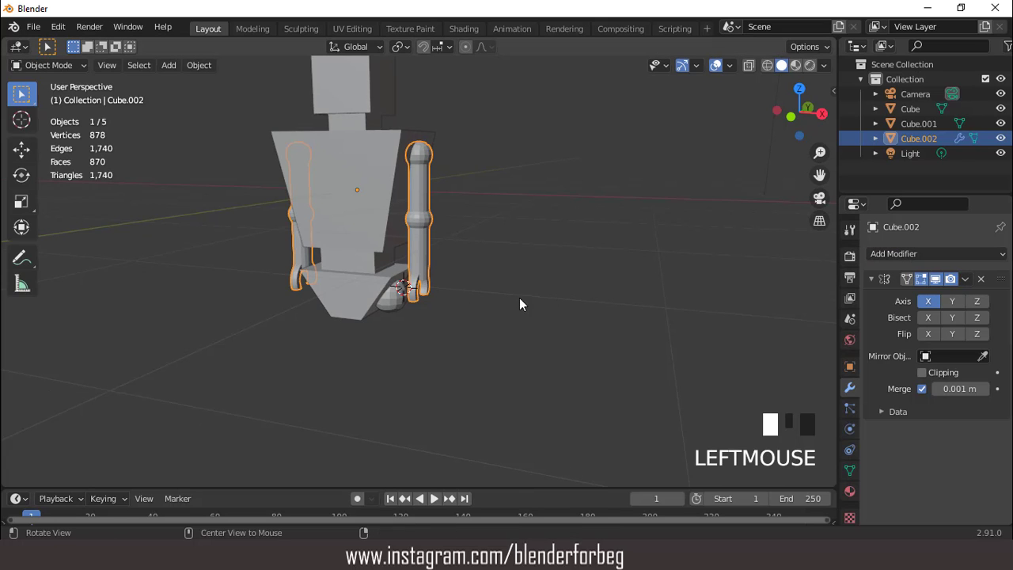
pyautogui.moveTo(519, 297); pyautogui.dragTo(409, 316, button='middle')
pyautogui.press('KP_1')
pyautogui.scroll(-3, 526, 301)
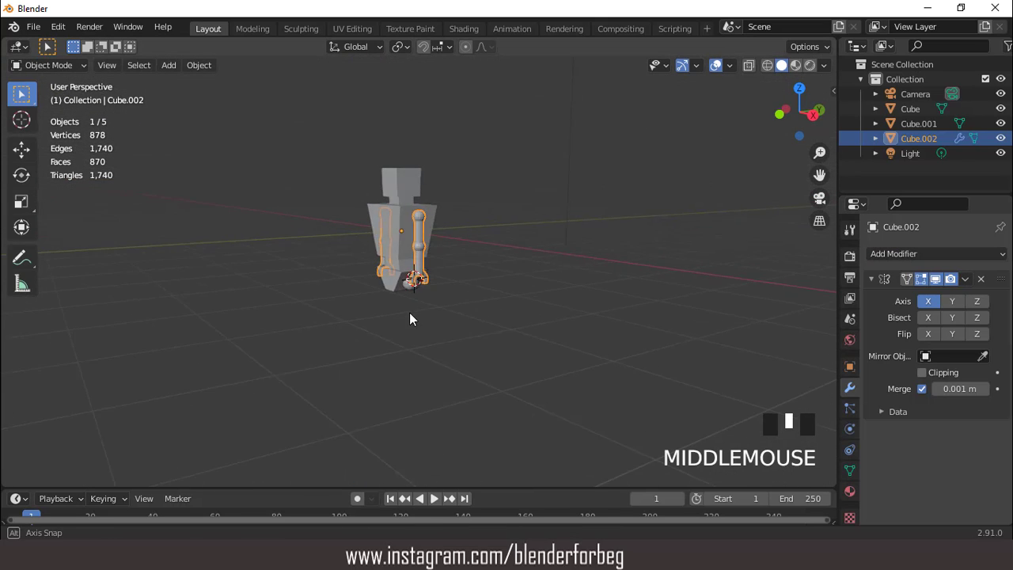
pyautogui.scroll(1, 462, 275)
pyautogui.scroll(2, 462, 274)
pyautogui.click(380, 241)
pyautogui.press('KP_1')
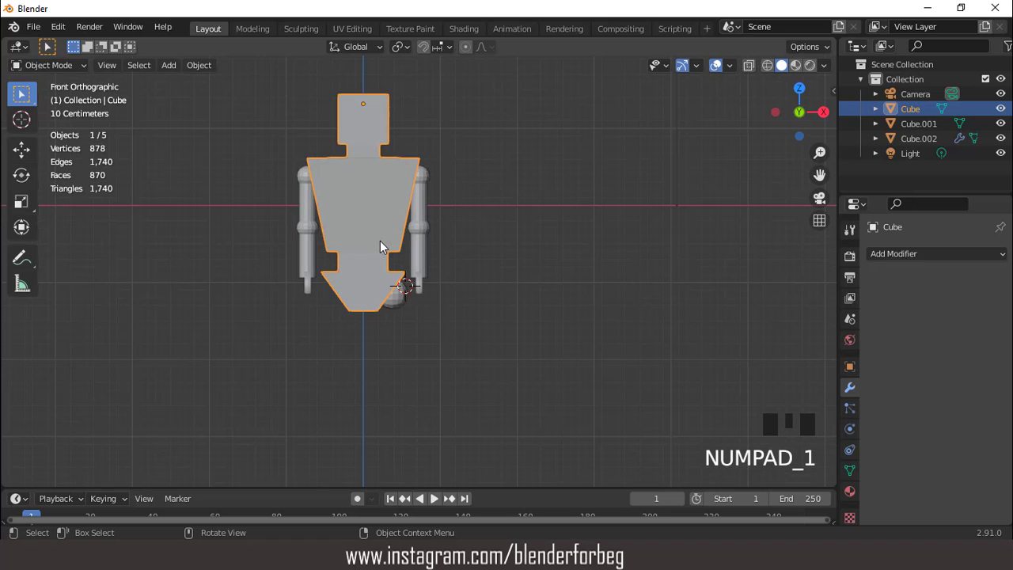
# Isolate the hip sphere in Edit Mode and select its four bottom centre faces, grown by one ring of faces
pyautogui.click(397, 300)
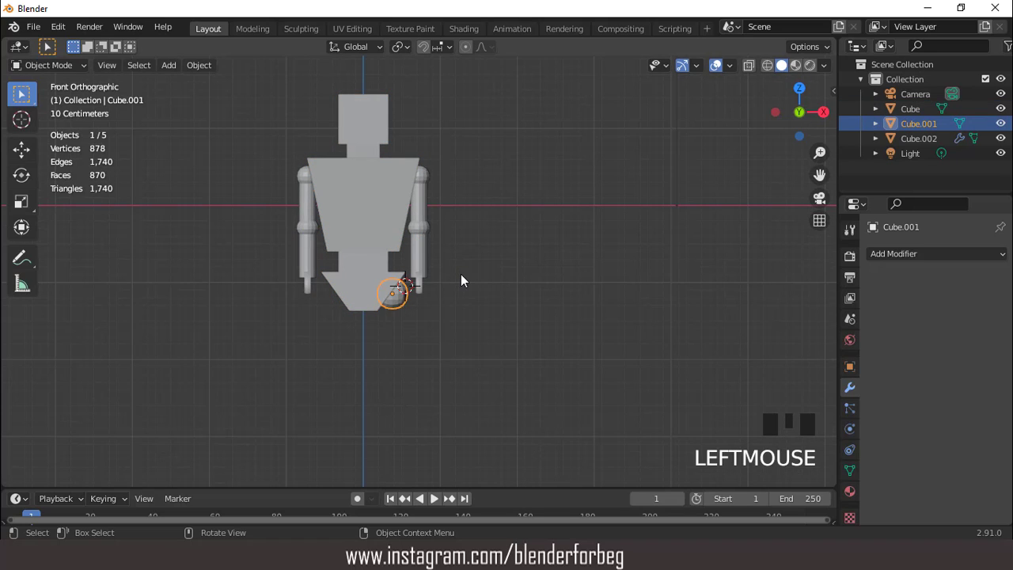
pyautogui.scroll(3, 462, 276)
pyautogui.press('Tab')
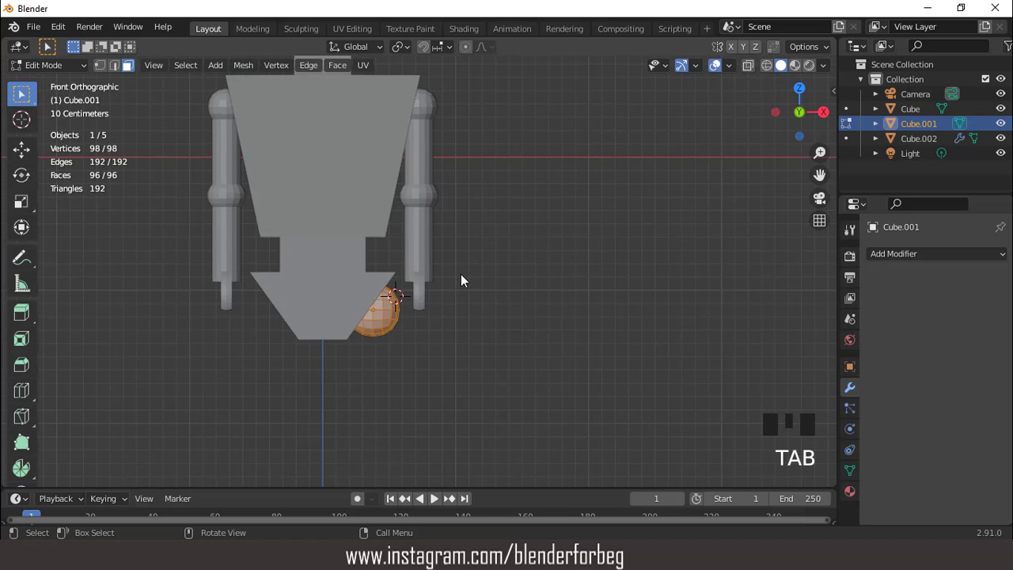
pyautogui.press('KP_Divide')
pyautogui.press('KP_7')
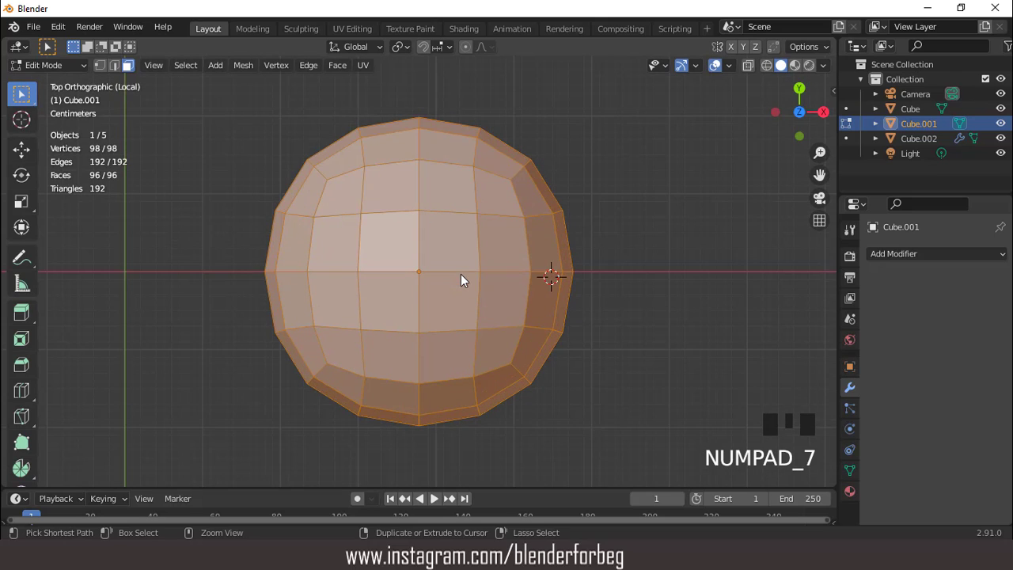
pyautogui.press('ctrl+KP_7')
pyautogui.click(435, 275)
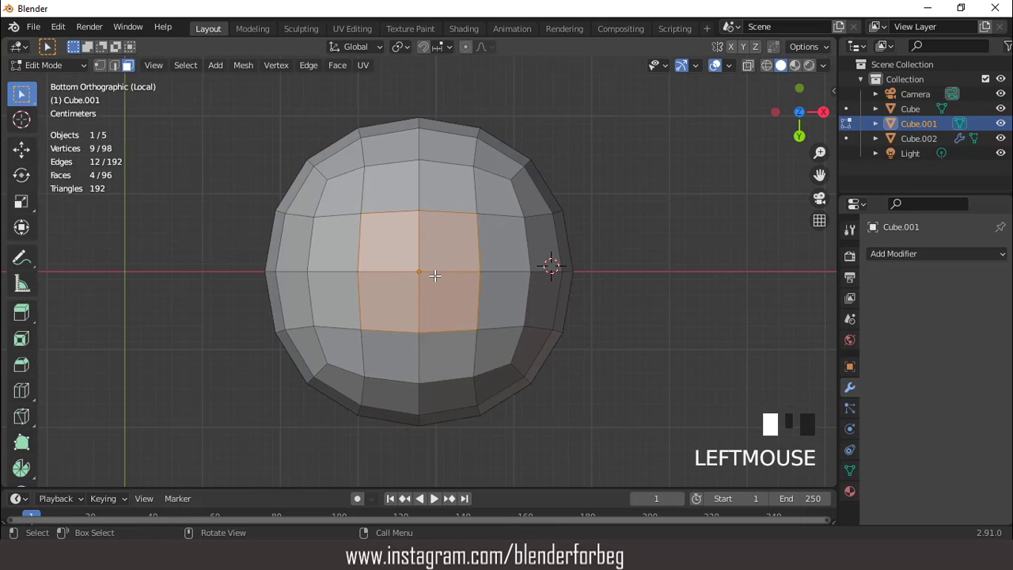
pyautogui.scroll(-2, 435, 276)
pyautogui.press('ctrl+KP_Add')
pyautogui.scroll(-3, 460, 208)
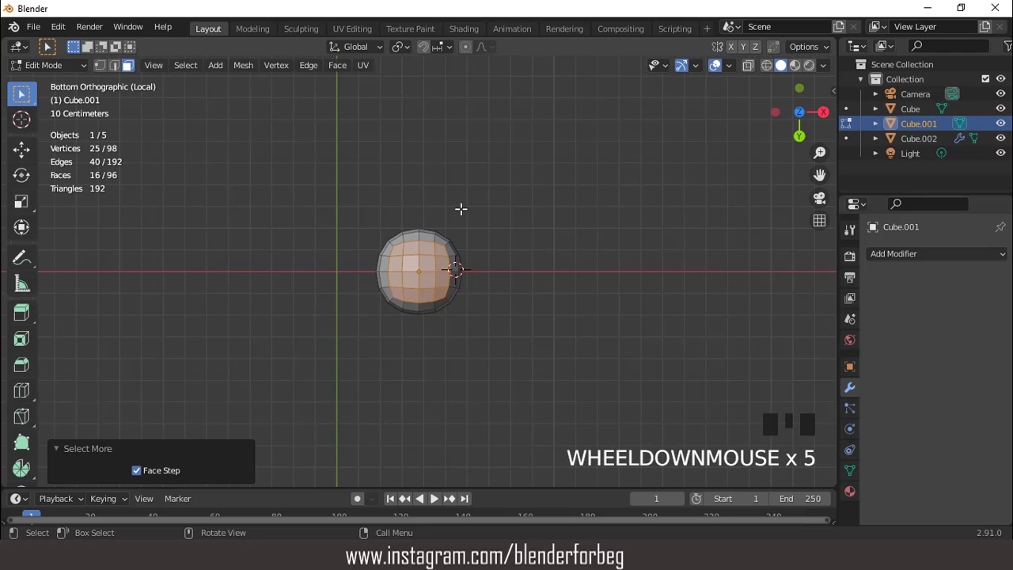
# Shape the selected bottom cap of the hip sphere into a flattened, regular circle and leave local view
pyautogui.press('KP_1')
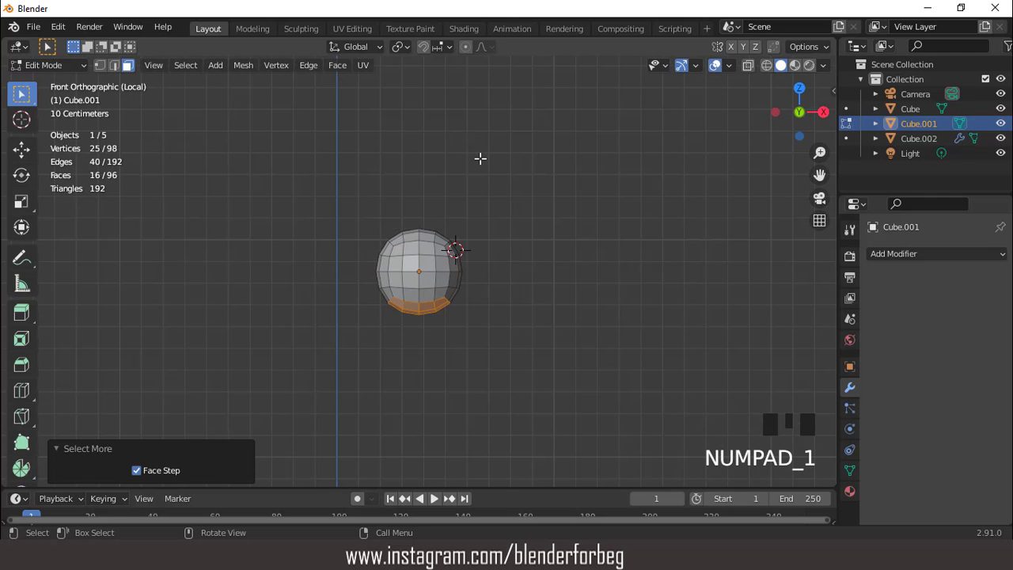
pyautogui.rightClick(480, 158)
pyautogui.moveTo(480, 158)
pyautogui.click(544, 172)
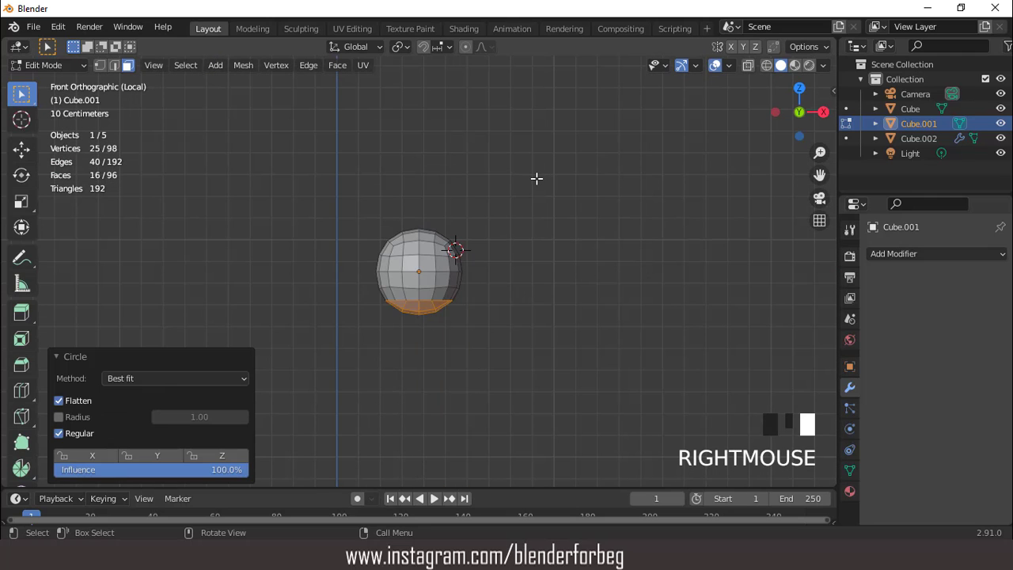
pyautogui.scroll(-2, 537, 178)
pyautogui.press('KP_Divide')
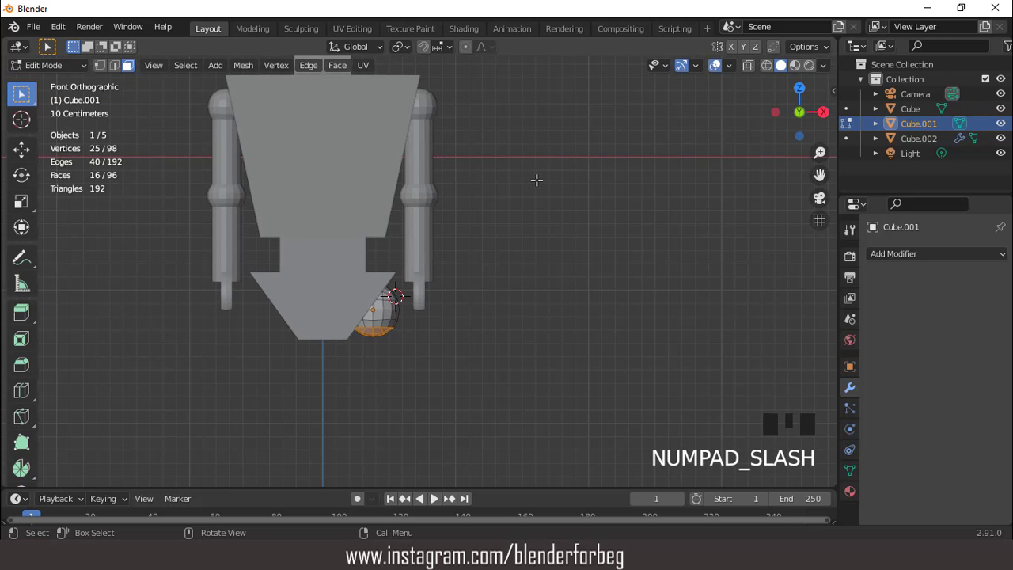
# Extrude the hip sphere's bottom cap about 1.006 m downward and flatten its end with a Z scale of 0
pyautogui.scroll(-4, 537, 180)
pyautogui.press('e')
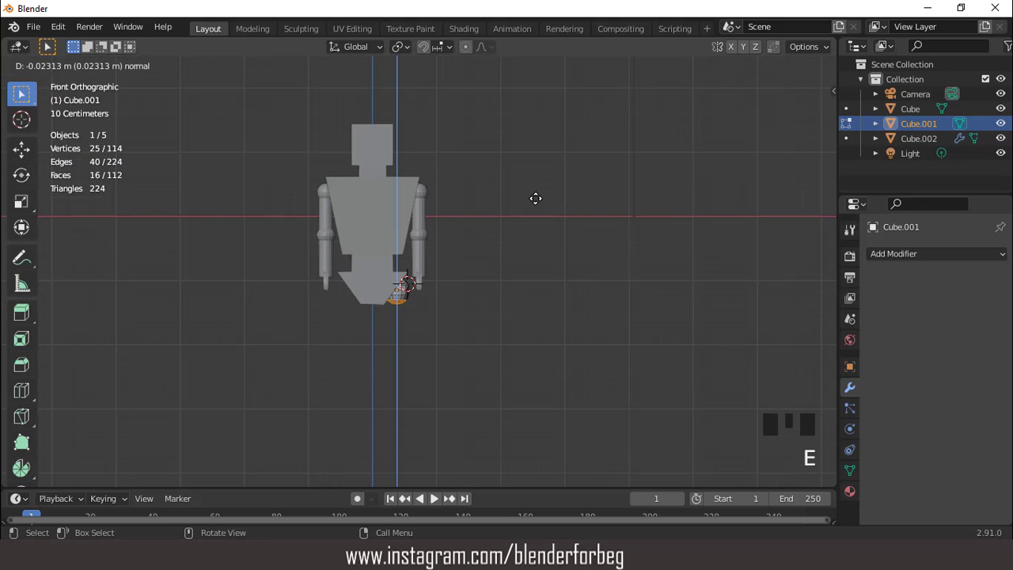
pyautogui.click(543, 246)
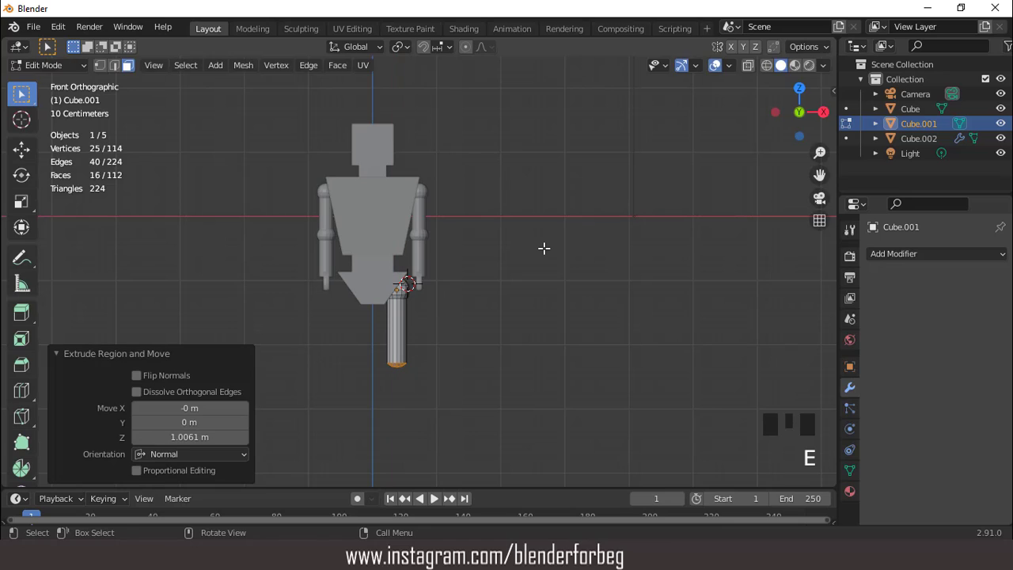
pyautogui.press('s')
pyautogui.press('z')
pyautogui.press('0')
pyautogui.click(543, 248)
# Extrude the flat end of the upper leg a further 1.3155 m downward to form the lower leg
pyautogui.scroll(-2, 542, 247)
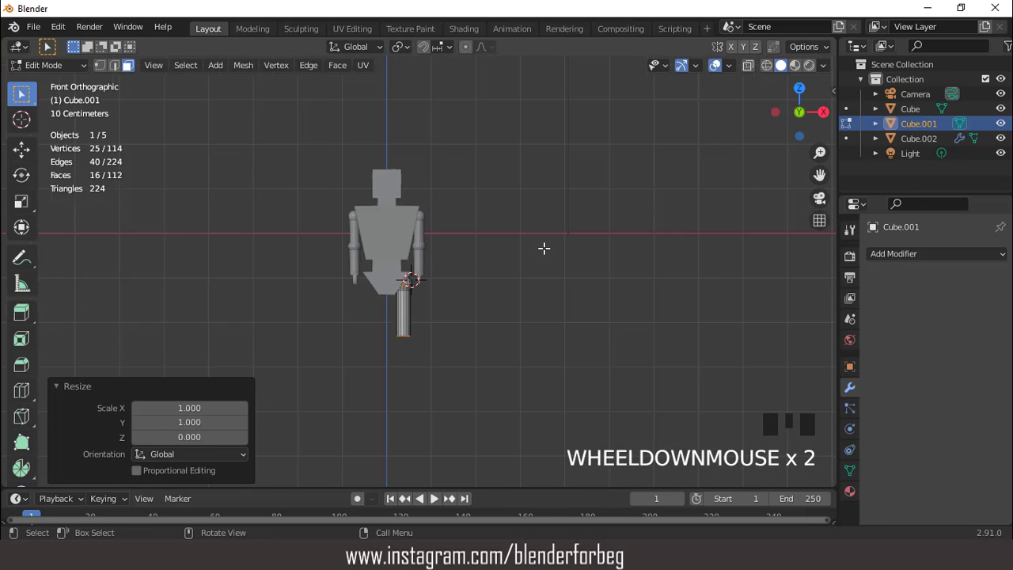
pyautogui.press('e')
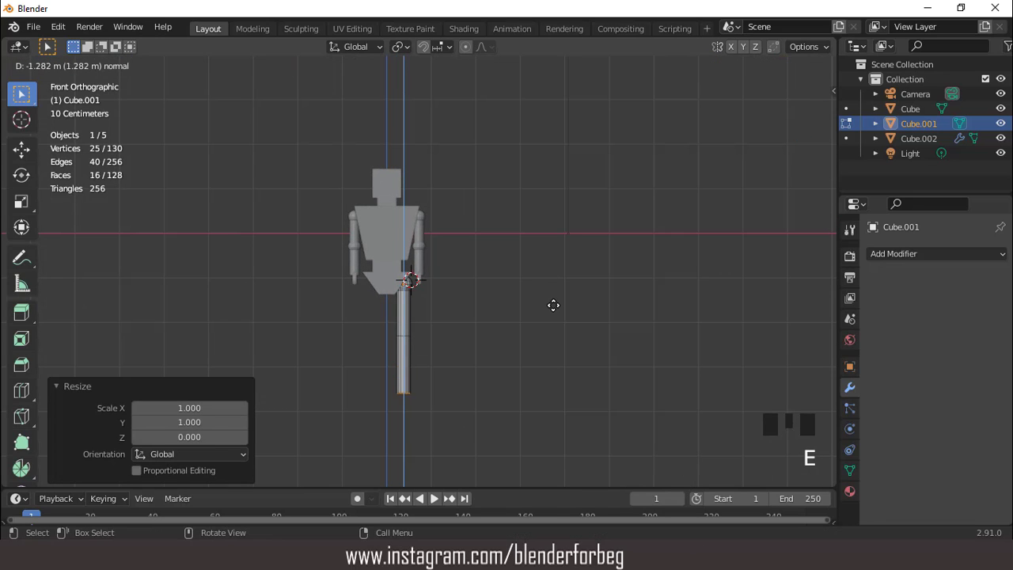
pyautogui.click(553, 306)
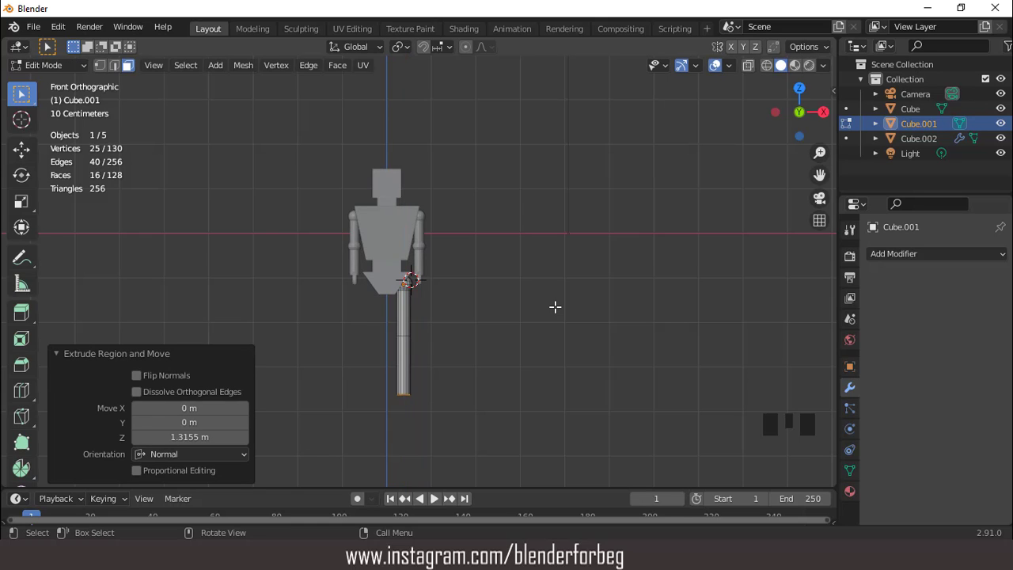
# Add a loop cut near the lower leg's bottom end, slid to a factor of about -0.726
pyautogui.press('KP_Decimal')
pyautogui.press('KP_3')
pyautogui.scroll(-13, 422, 138)
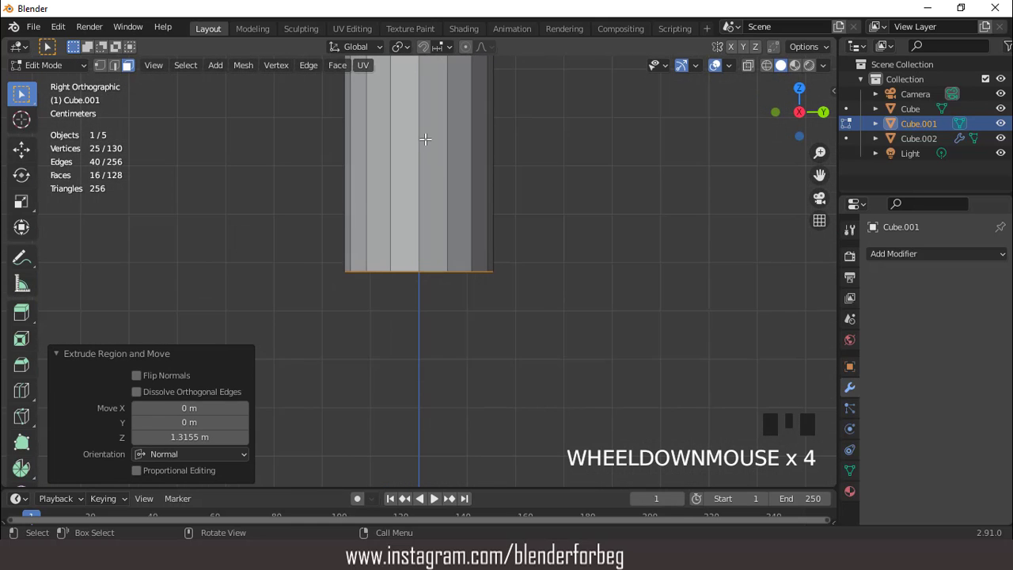
pyautogui.hotkey('ctrl', 'r')
pyautogui.click(423, 189)
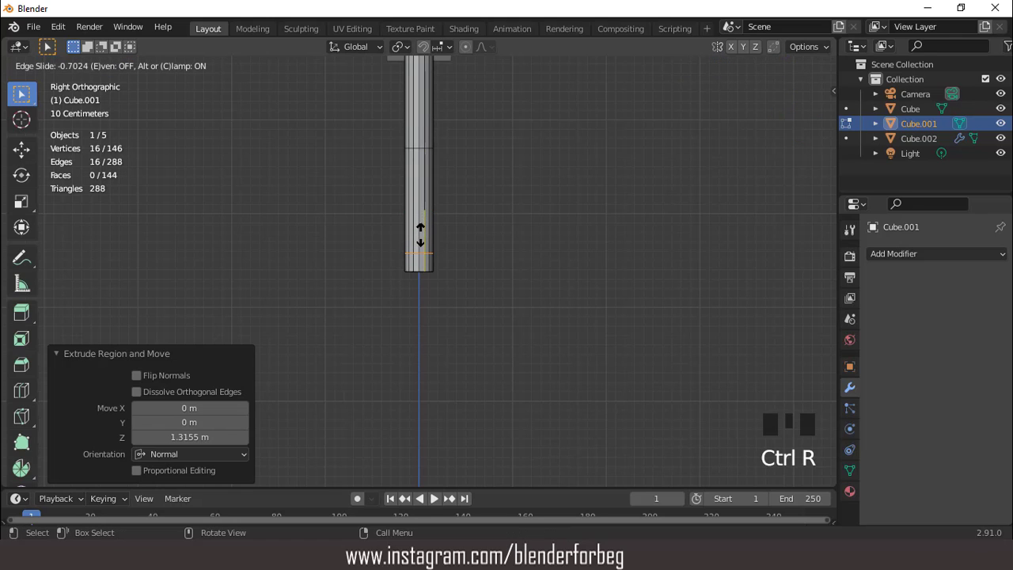
pyautogui.click(419, 236)
# In the front view, select the ankle edge loop and move it slightly closer to the leg's bottom end
pyautogui.press('KP_1')
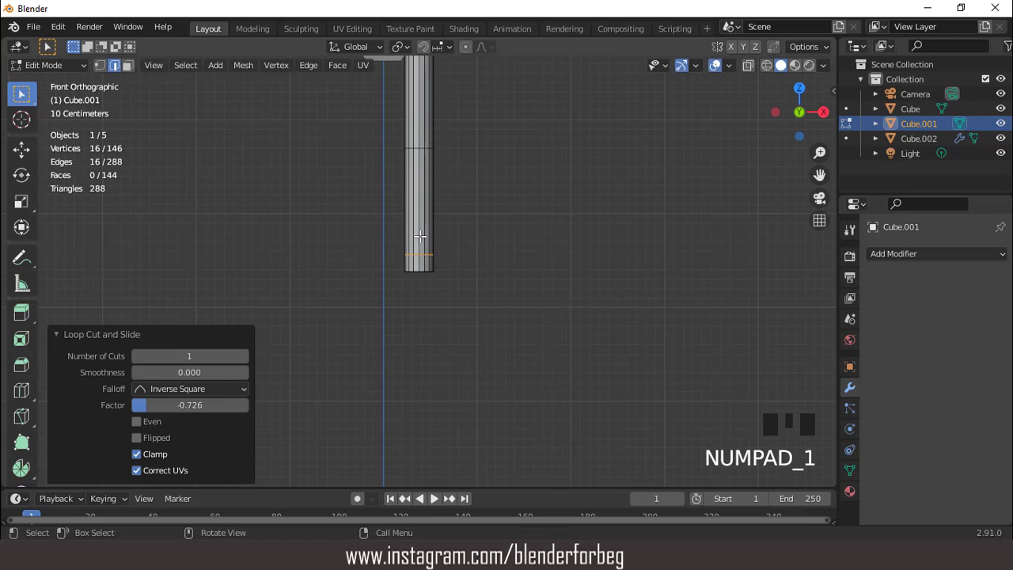
pyautogui.press('KP_Decimal')
pyautogui.scroll(-2, 420, 236)
pyautogui.press('3')
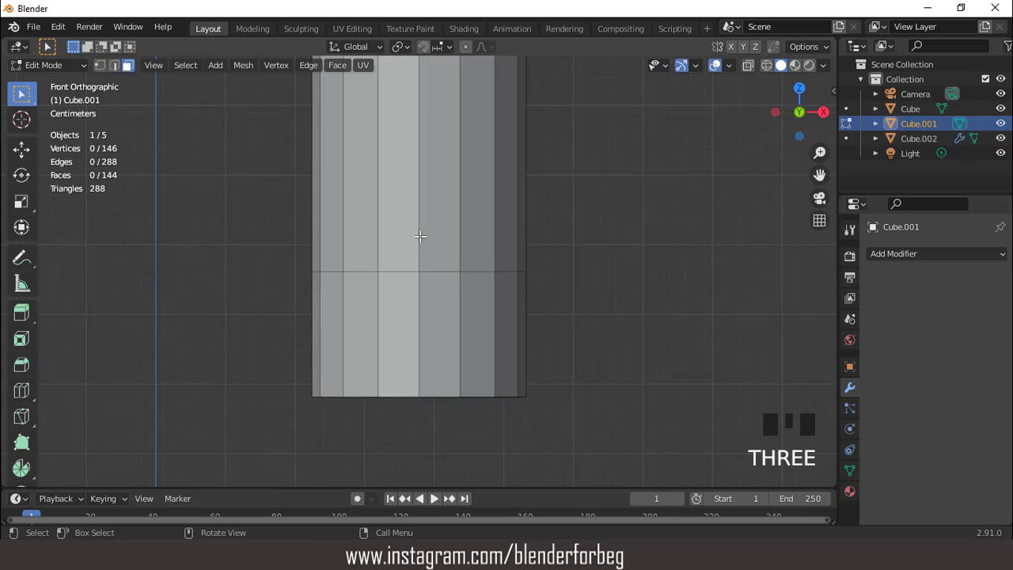
pyautogui.press('2')
pyautogui.keyDown('alt'); pyautogui.click(437, 270); pyautogui.keyUp('alt')
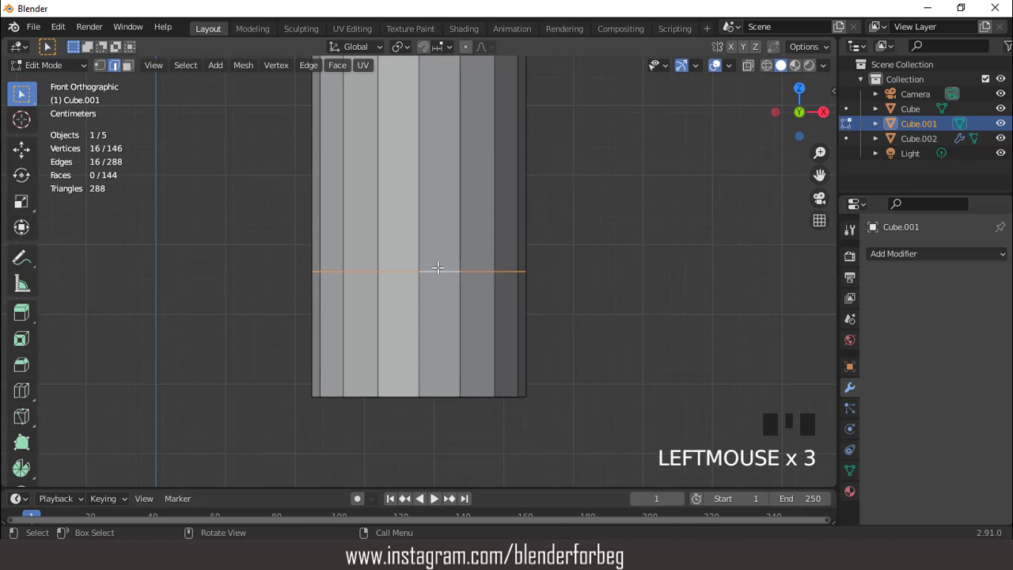
pyautogui.press('g')
pyautogui.click(435, 284)
# Select the eight front faces of the ankle ring and extrude them about 0.472 m forward along -Y to form the foot
pyautogui.press('3')
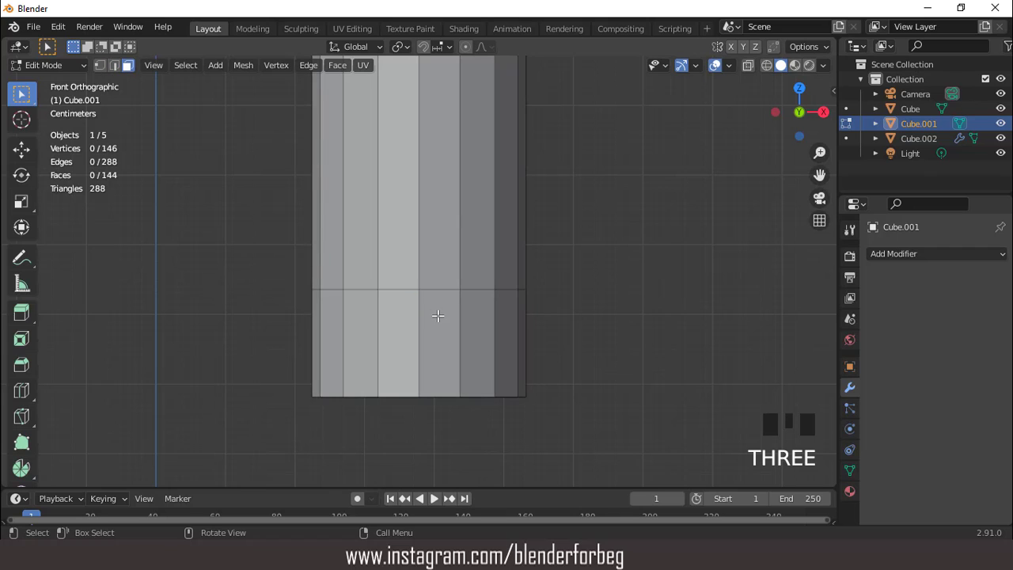
pyautogui.moveTo(291, 326); pyautogui.dragTo(520, 357)
pyautogui.scroll(-4, 545, 324)
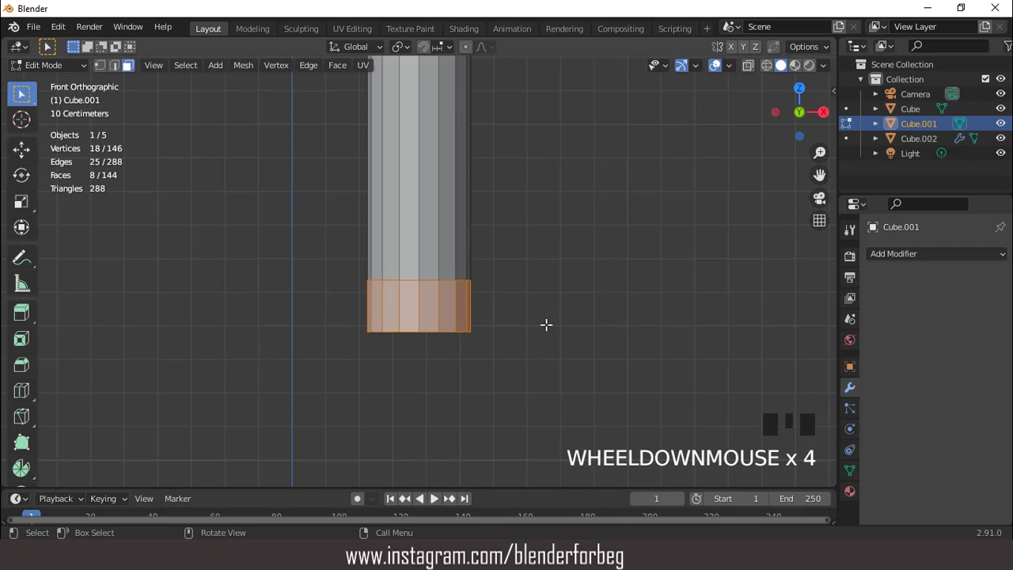
pyautogui.press('KP_3')
pyautogui.scroll(-4, 533, 293)
pyautogui.press('e')
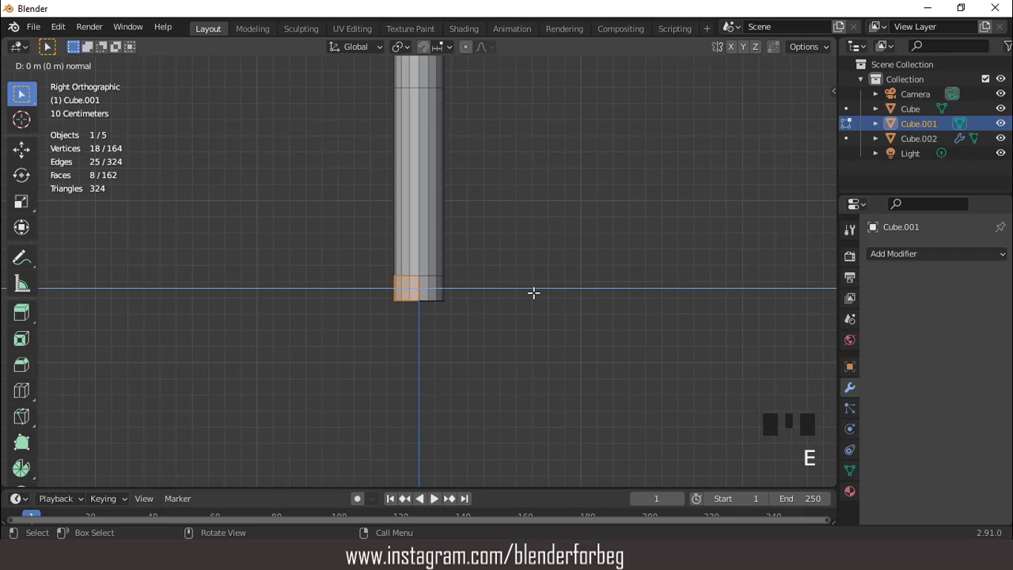
pyautogui.click(458, 293)
pyautogui.moveTo(458, 294); pyautogui.dragTo(489, 282, button='middle')
pyautogui.scroll(4, 412, 329)
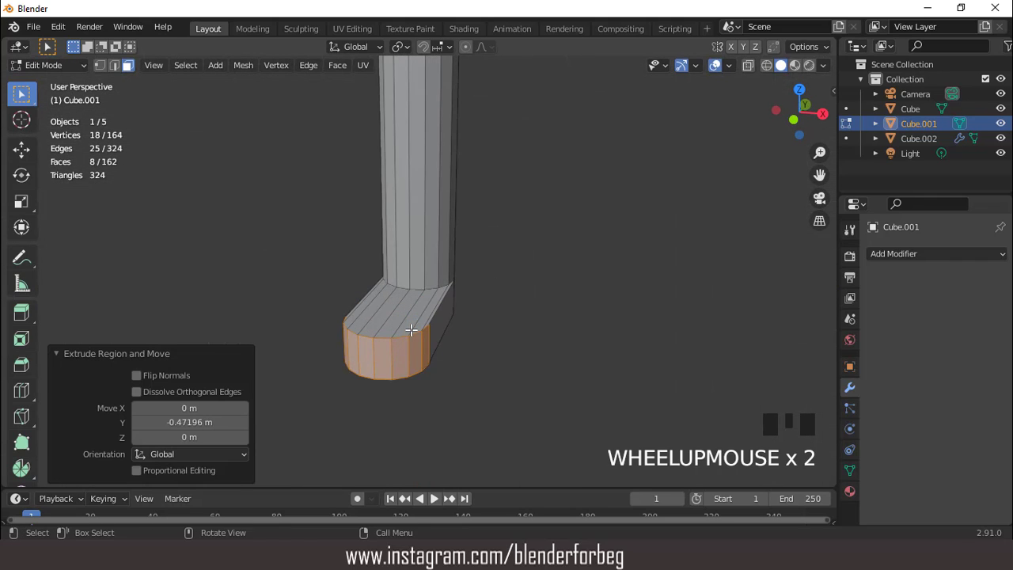
# Select the eight upper edges around the foot's front end and lower them about 0.044 m along Z to slope the foot
pyautogui.press('2')
pyautogui.click(415, 367)
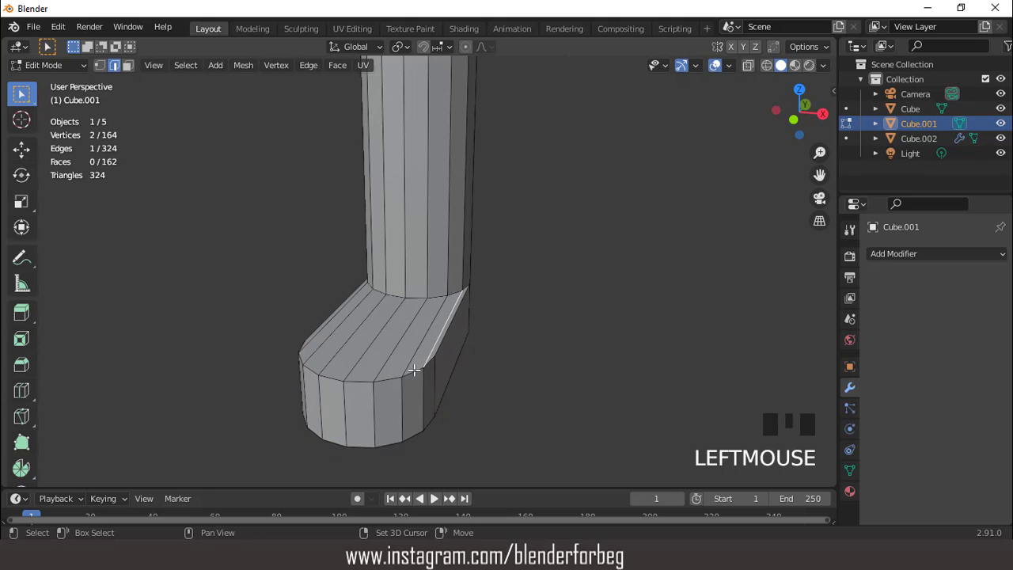
pyautogui.click(420, 369)
pyautogui.keyDown('shift'); pyautogui.click(391, 377); pyautogui.keyUp('shift')
pyautogui.keyDown('shift'); pyautogui.click(365, 382); pyautogui.keyUp('shift')
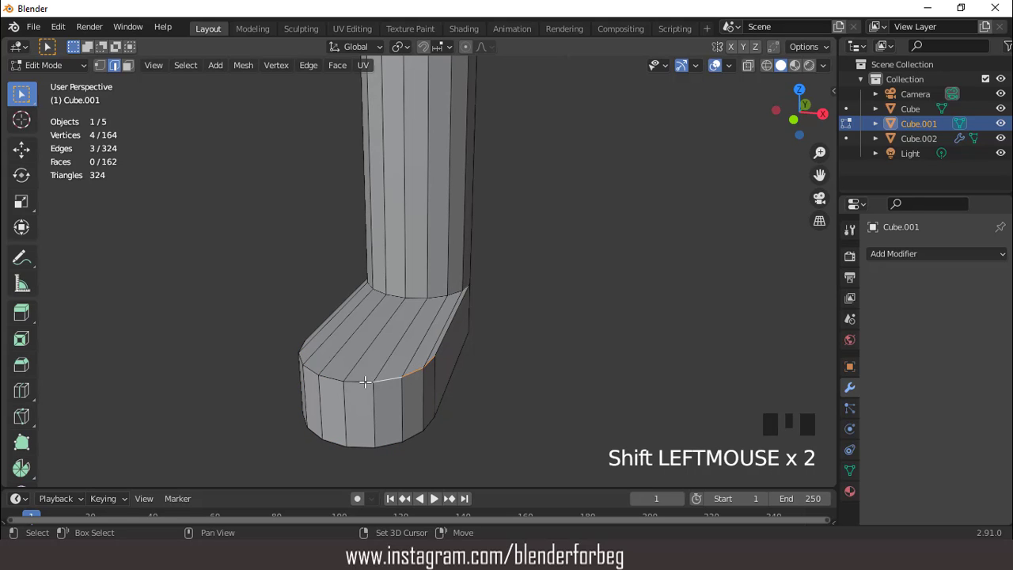
pyautogui.moveTo(335, 381); pyautogui.dragTo(407, 344, button='middle')
pyautogui.keyDown('shift'); pyautogui.click(515, 364); pyautogui.keyUp('shift')
pyautogui.keyDown('shift'); pyautogui.click(506, 361); pyautogui.keyUp('shift')
pyautogui.keyDown('shift'); pyautogui.click(493, 358); pyautogui.keyUp('shift')
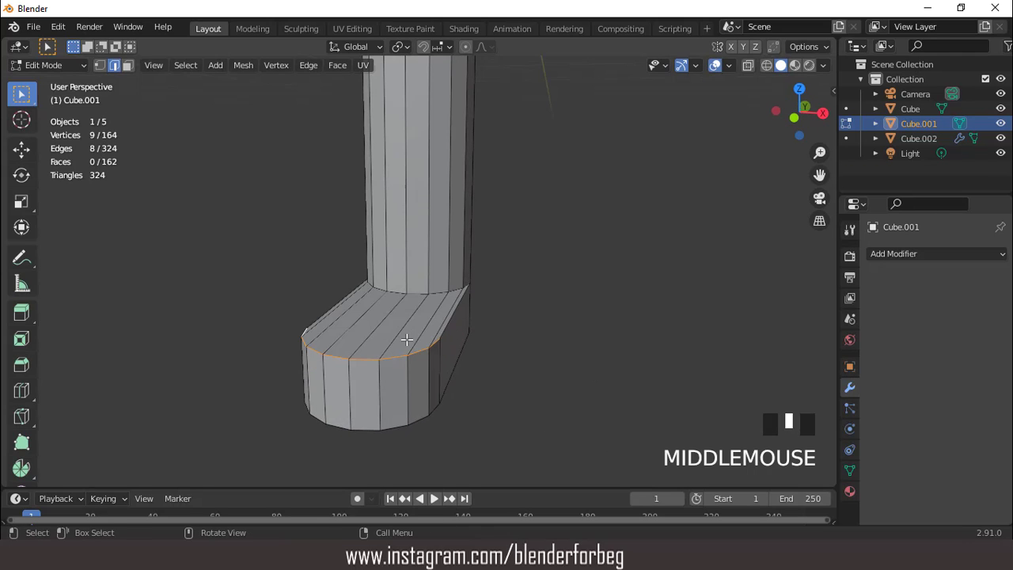
pyautogui.press('KP_3')
pyautogui.press('g')
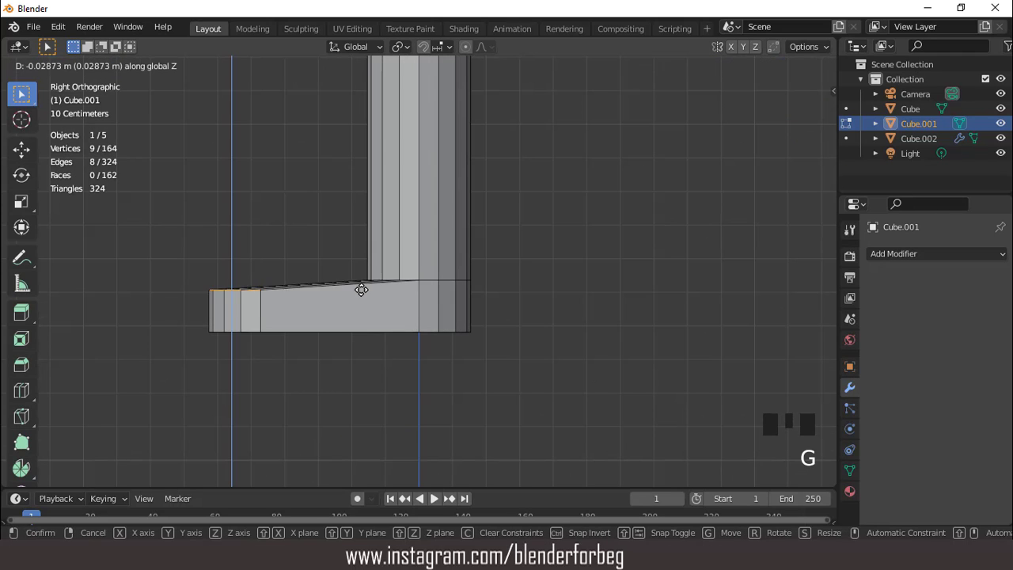
pyautogui.click(361, 289)
# Bevel the knee edge loop in the front view with one segment and a width of about 0.517 m
pyautogui.scroll(-5, 364, 288)
pyautogui.moveTo(365, 288); pyautogui.dragTo(430, 289, button='middle')
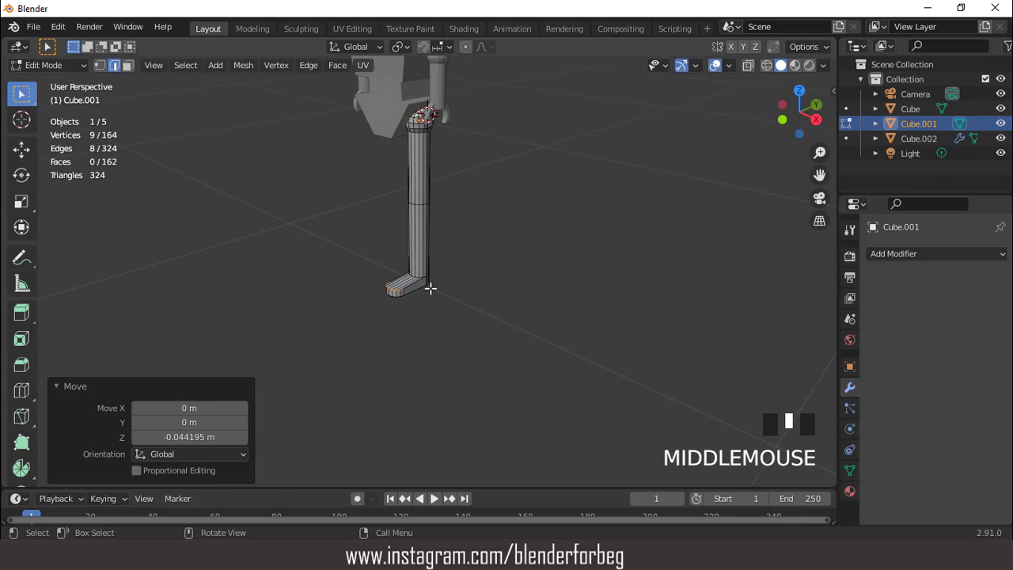
pyautogui.press('KP_1')
pyautogui.scroll(3, 445, 173)
pyautogui.press('2')
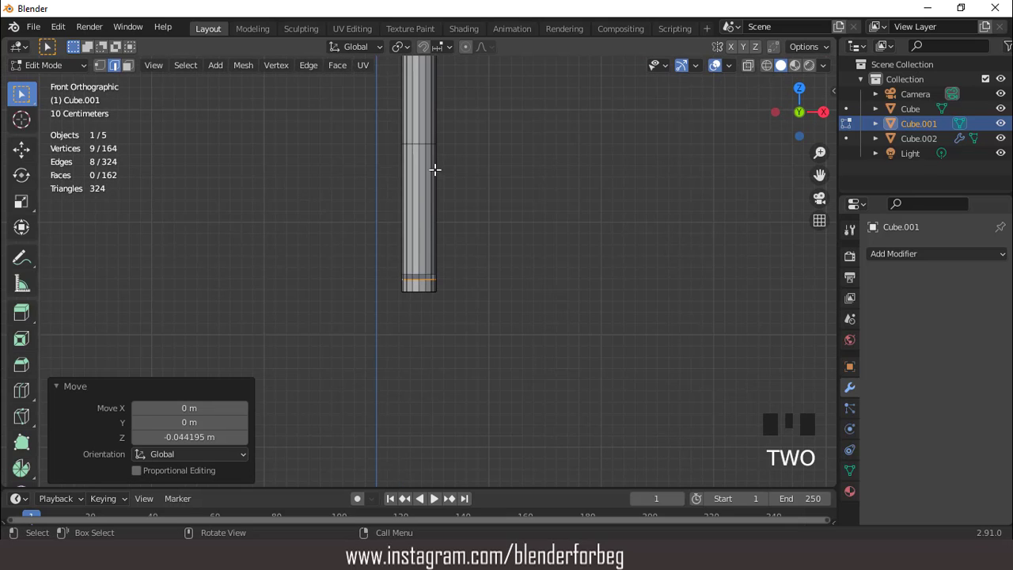
pyautogui.tripleClick(424, 143)
pyautogui.hotkey('ctrl', 'b')
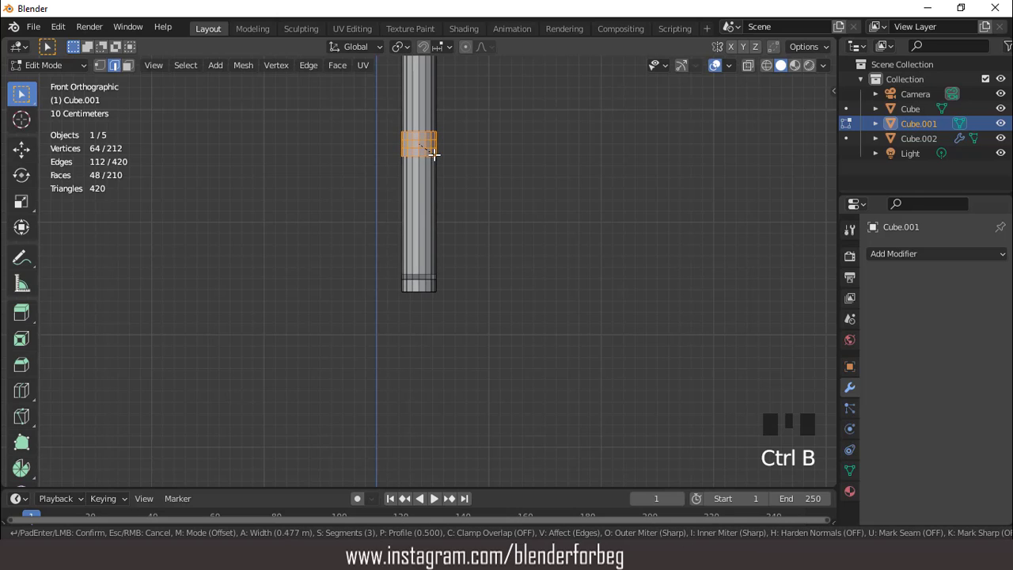
pyautogui.click(434, 155)
pyautogui.moveTo(198, 257)
pyautogui.mouseDown()
pyautogui.moveTo(175, 258)
pyautogui.moveTo(196, 246)
pyautogui.mouseUp()
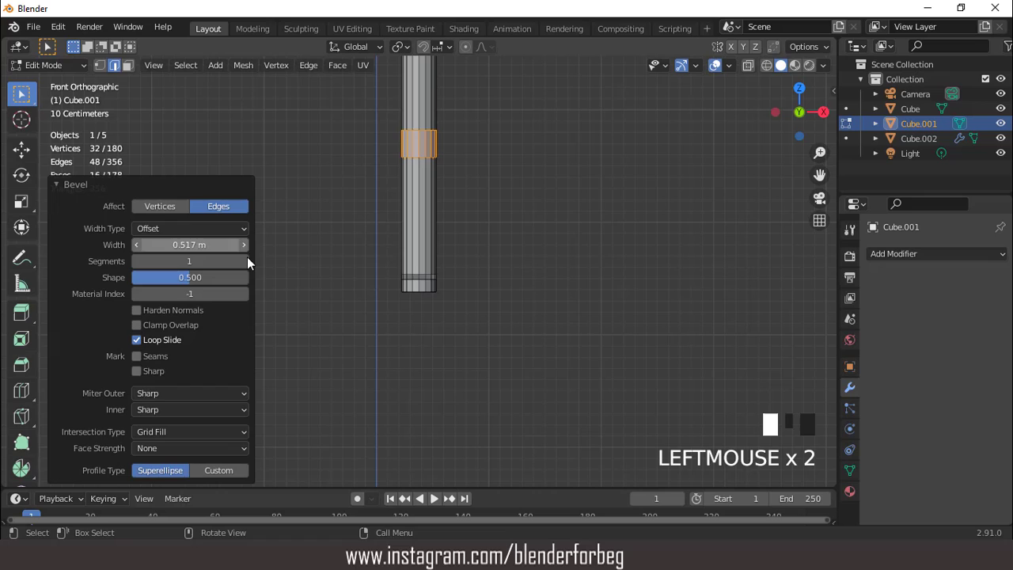
# Add a centred loop cut through the knee band and scale it up to about 1.745
pyautogui.hotkey('ctrl', 'r')
pyautogui.click(432, 147)
pyautogui.rightClick(448, 161)
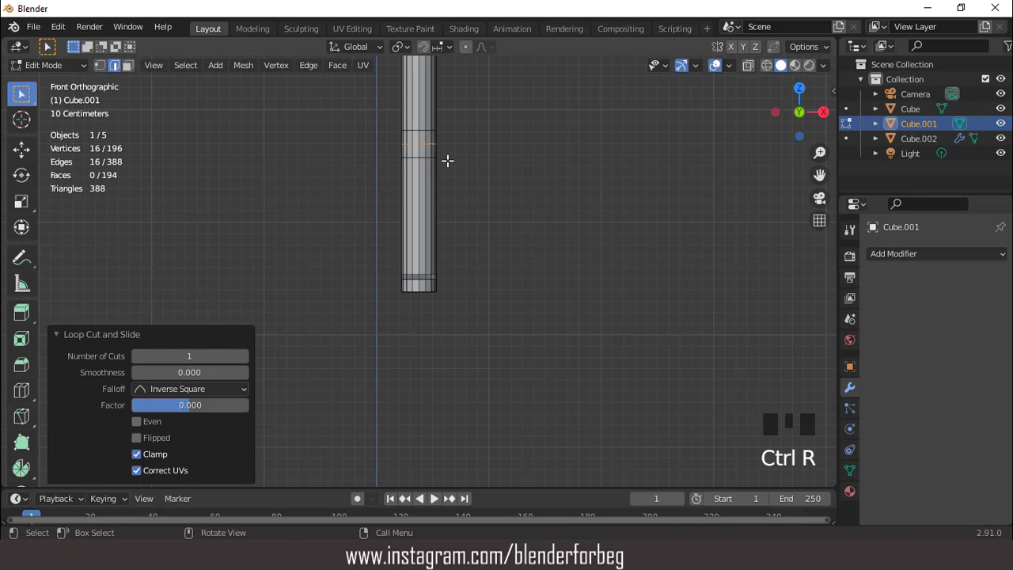
pyautogui.press('s')
pyautogui.click(469, 173)
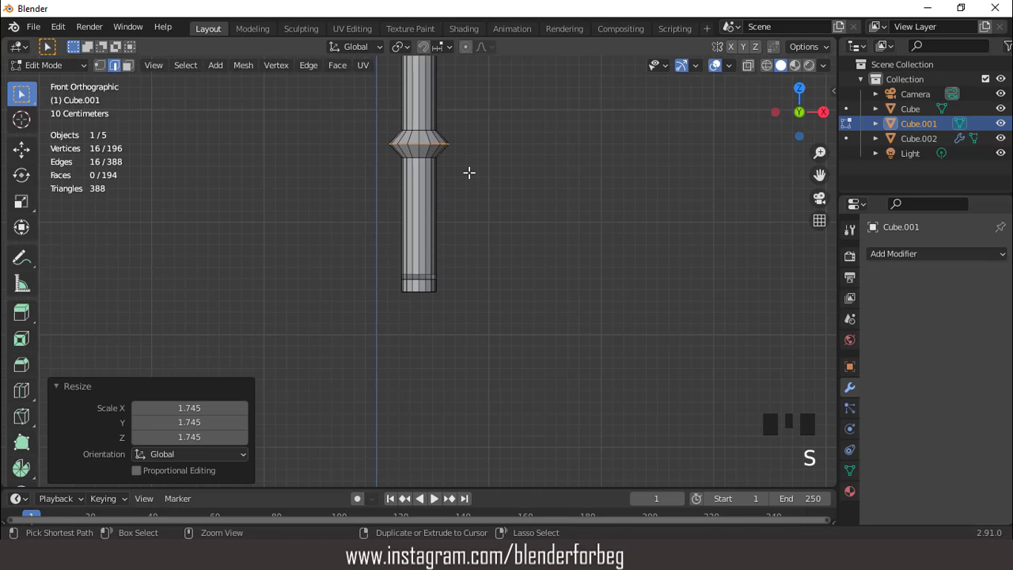
# Bevel the enlarged knee loop with three segments and a width of about 0.63 m
pyautogui.hotkey('ctrl', 'b')
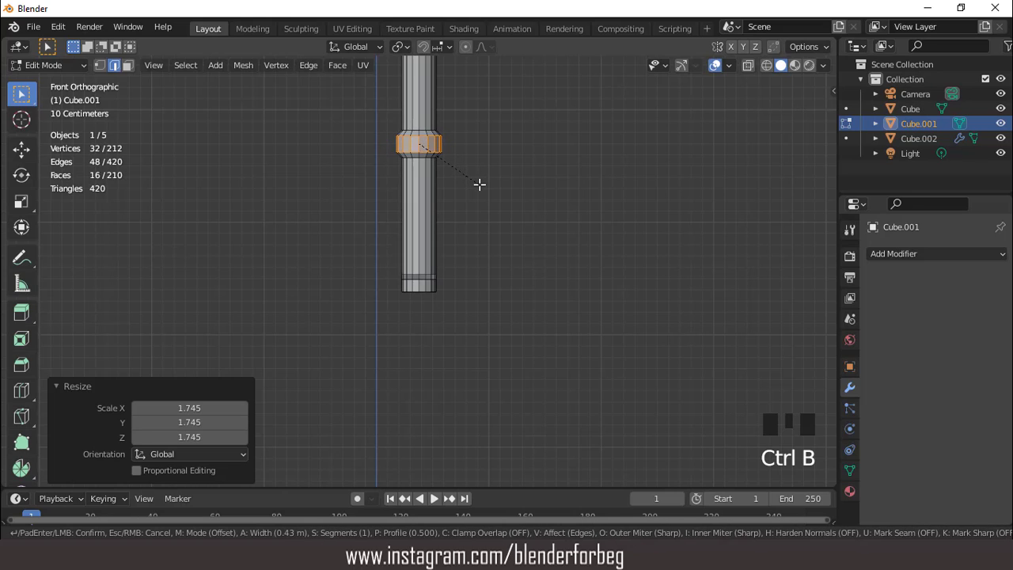
pyautogui.click(478, 184)
pyautogui.click(247, 260)
pyautogui.click(247, 260)
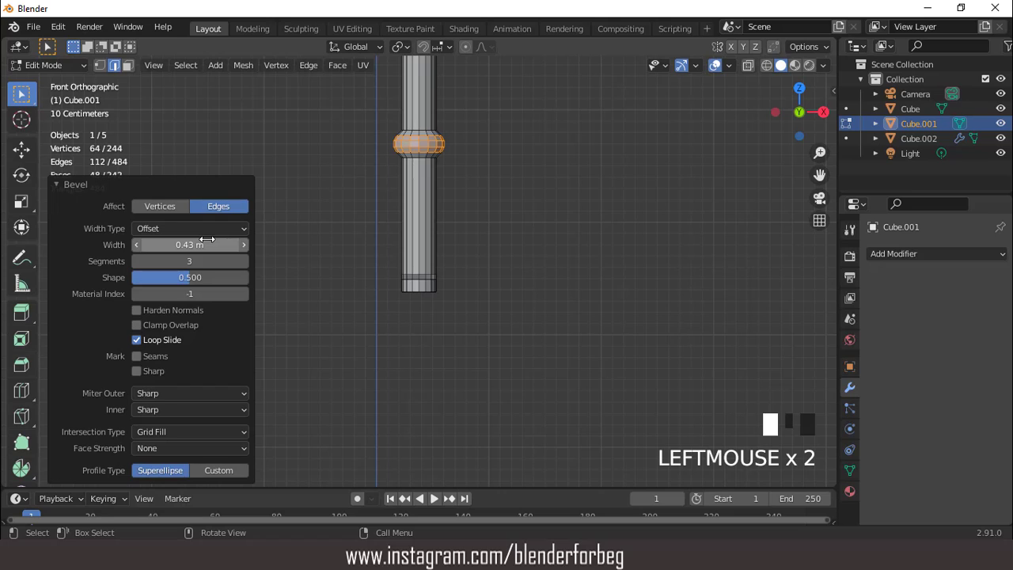
pyautogui.moveTo(207, 239); pyautogui.dragTo(218, 239)
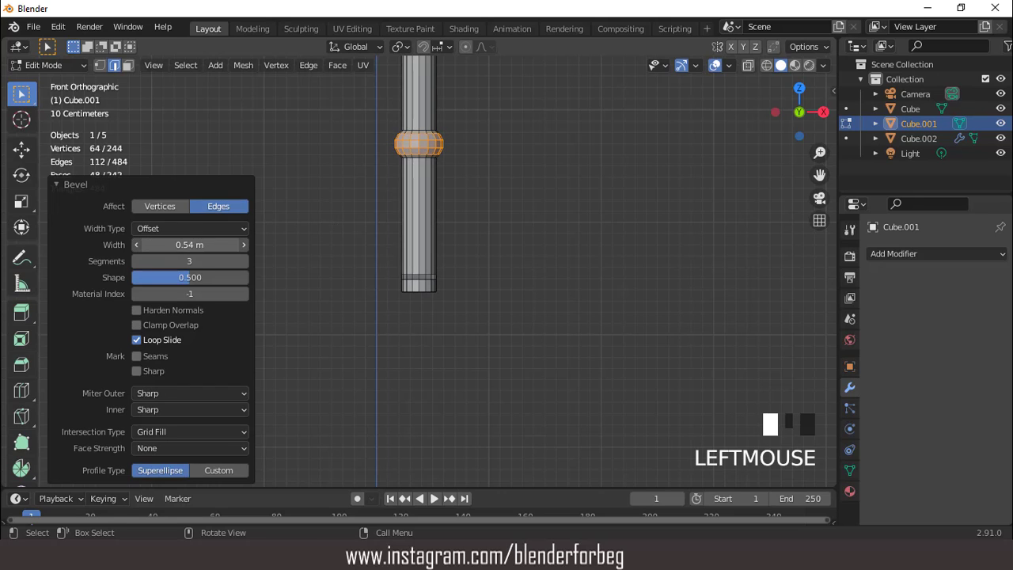
# In Object Mode, apply all transforms to the leg and add a Mirror modifier across the X axis
pyautogui.scroll(-4, 411, 221)
pyautogui.moveTo(412, 221); pyautogui.dragTo(403, 226, button='middle')
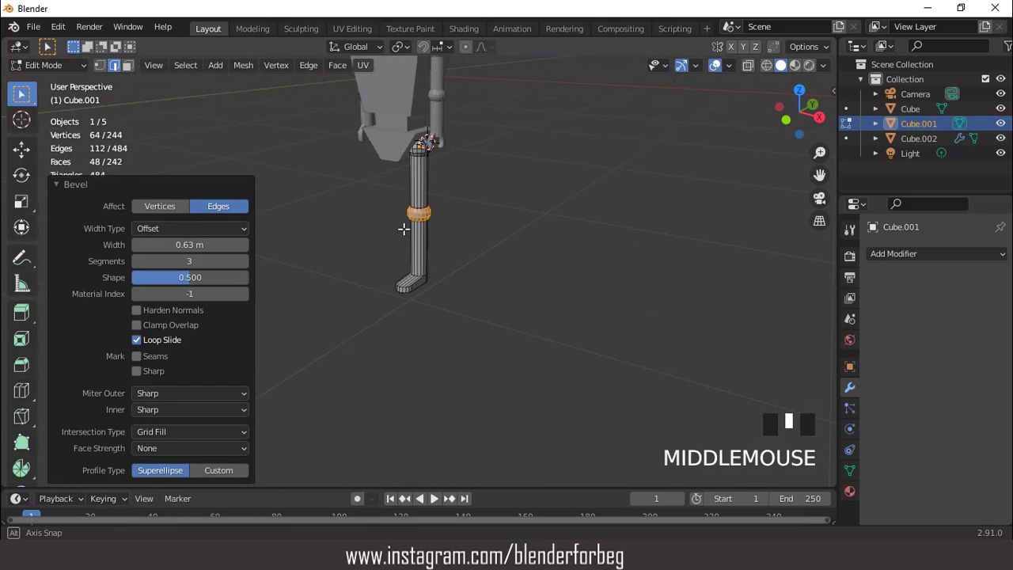
pyautogui.scroll(2, 457, 213)
pyautogui.press('Tab')
pyautogui.press('KP_1')
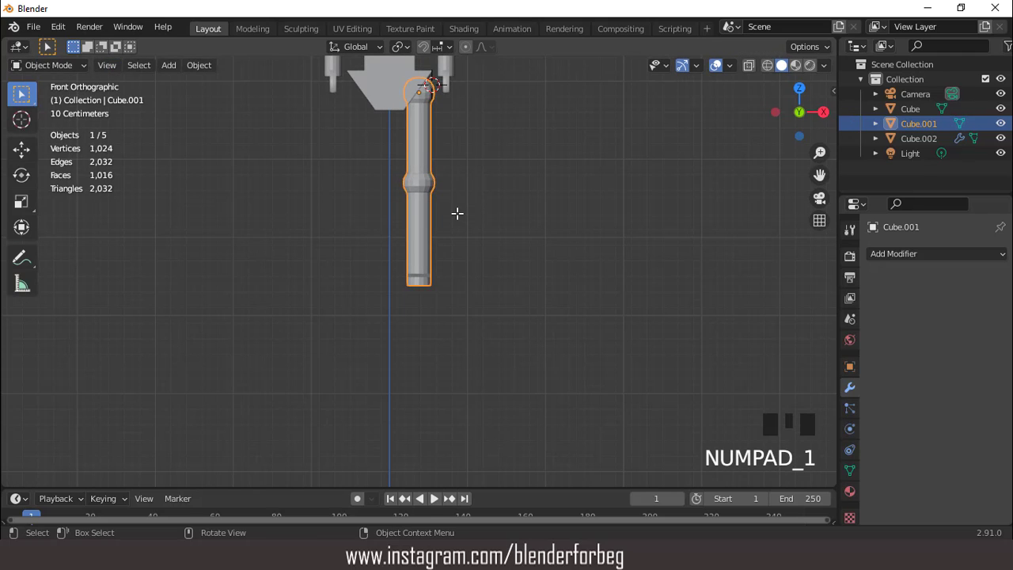
pyautogui.press('ctrl+KP_8')
pyautogui.press('ctrl+KP_8')
pyautogui.press('ctrl+KP_8')
pyautogui.press('ctrl+KP_8')
pyautogui.press('ctrl+KP_8')
pyautogui.scroll(-2, 456, 212)
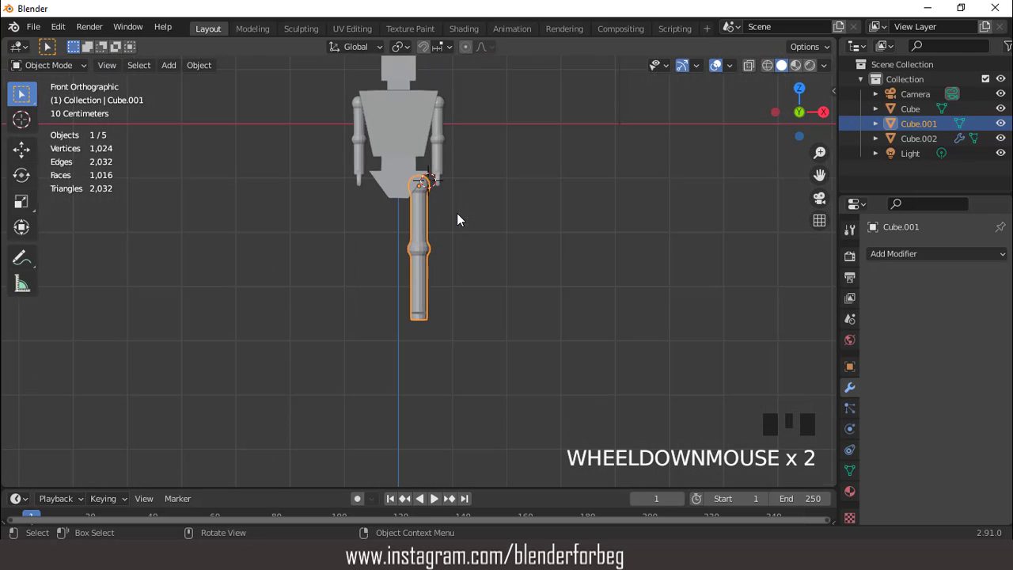
pyautogui.press('ctrl+KP_8')
pyautogui.press('ctrl+KP_8')
pyautogui.press('ctrl+KP_8')
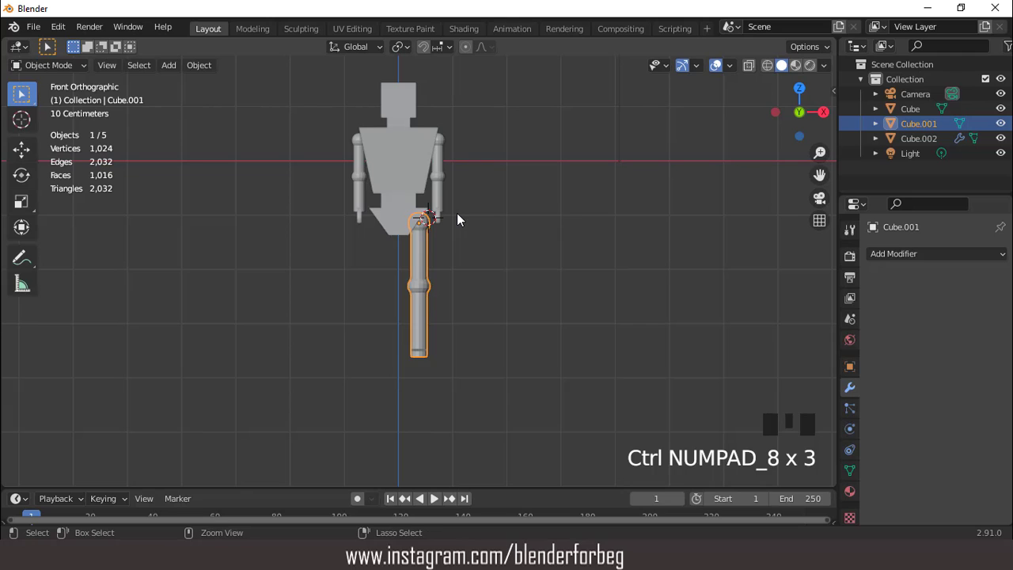
pyautogui.hotkey('ctrl', 'a')
pyautogui.click(456, 213)
pyautogui.click(878, 254)
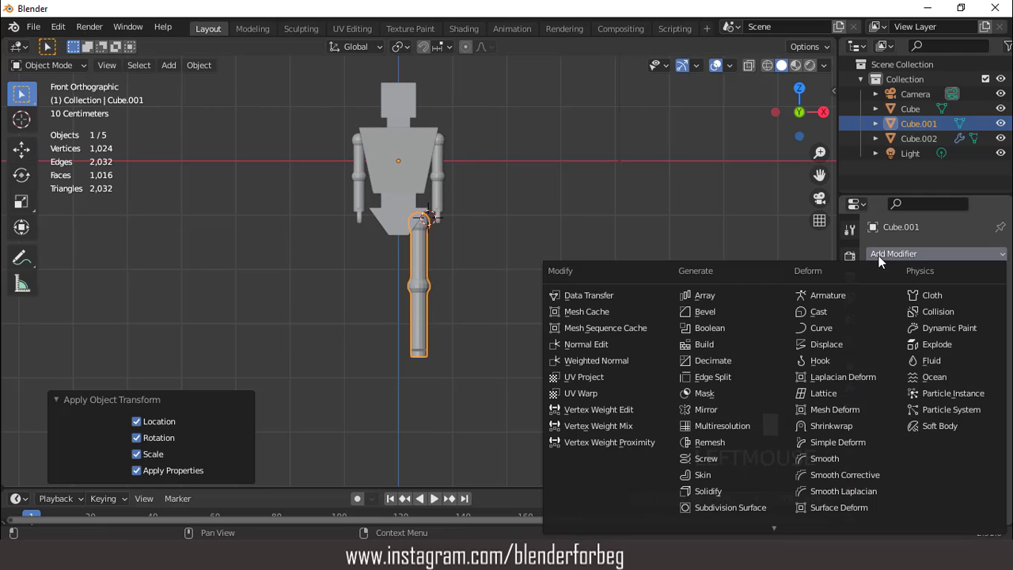
pyautogui.click(715, 470)
# In the body mesh, inset the head's front face about 0.13 m and extrude it about 0.10 m inward
pyautogui.moveTo(443, 281); pyautogui.dragTo(515, 253, button='middle')
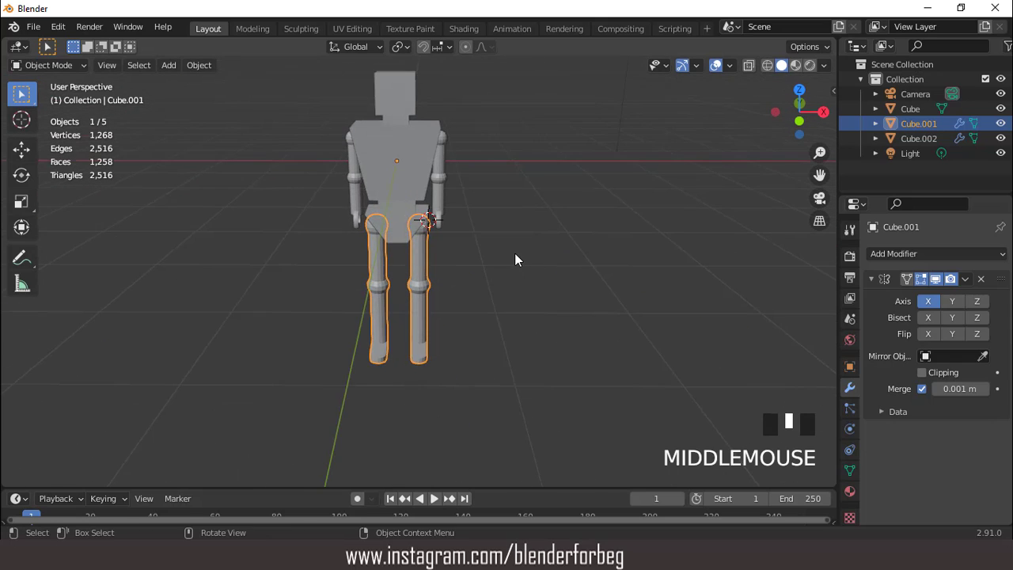
pyautogui.scroll(1, 514, 253)
pyautogui.press('KP_1')
pyautogui.press('ctrl+KP_8')
pyautogui.press('ctrl+KP_8')
pyautogui.press('ctrl+KP_8')
pyautogui.press('ctrl+KP_8')
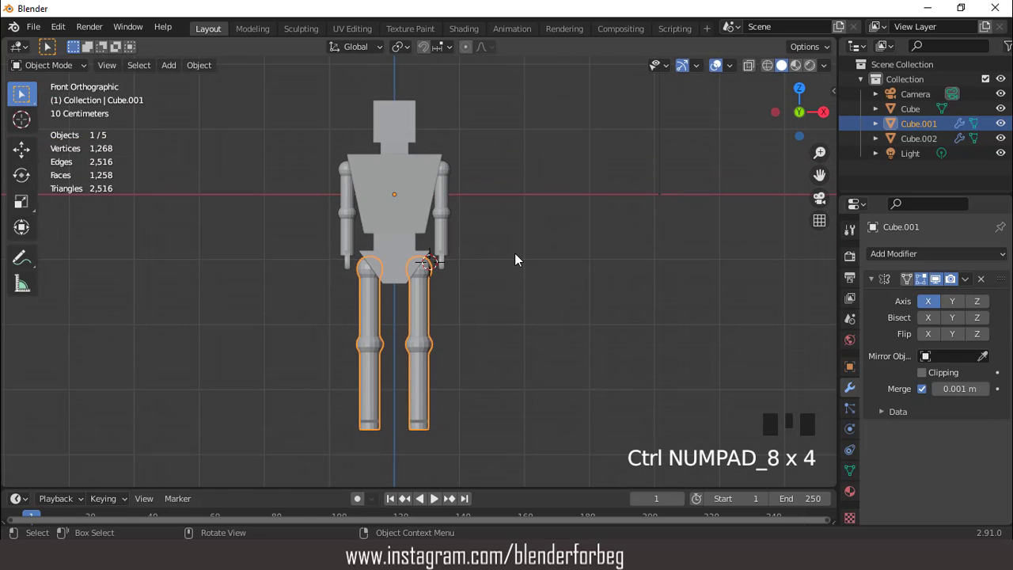
pyautogui.click(406, 189)
pyautogui.press('Tab')
pyautogui.moveTo(386, 127); pyautogui.dragTo(406, 135, button='middle')
pyautogui.scroll(1, 406, 134)
pyautogui.press('3')
pyautogui.click(398, 106)
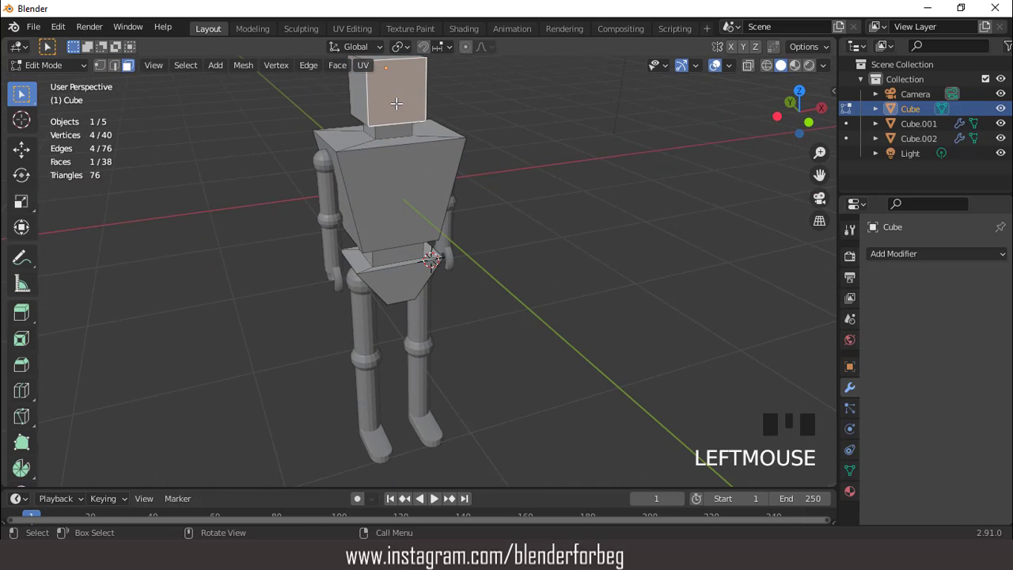
pyautogui.click(398, 47)
pyautogui.click(409, 97)
pyautogui.moveTo(410, 103); pyautogui.dragTo(419, 134, button='middle')
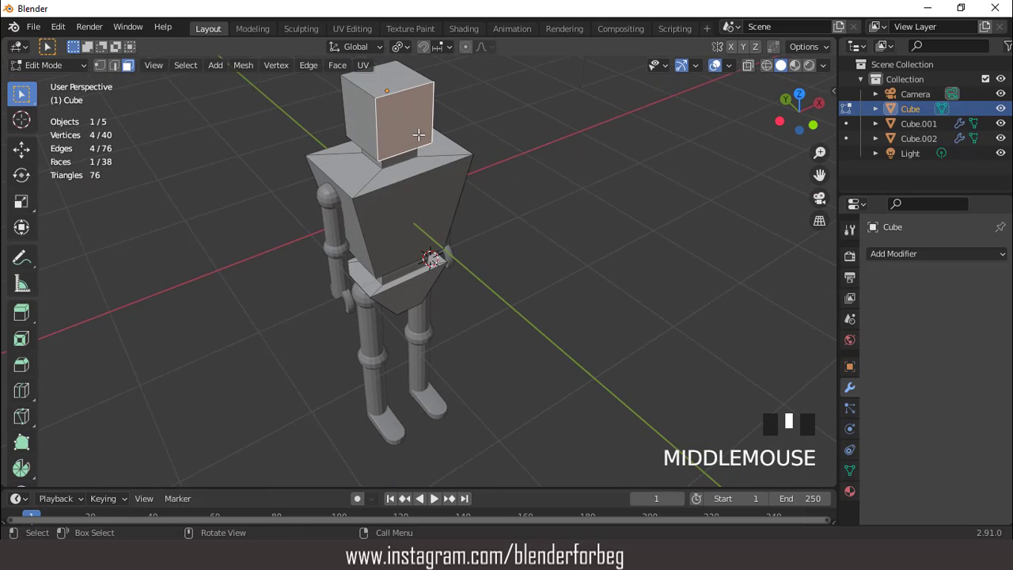
pyautogui.press('i')
pyautogui.click(461, 169)
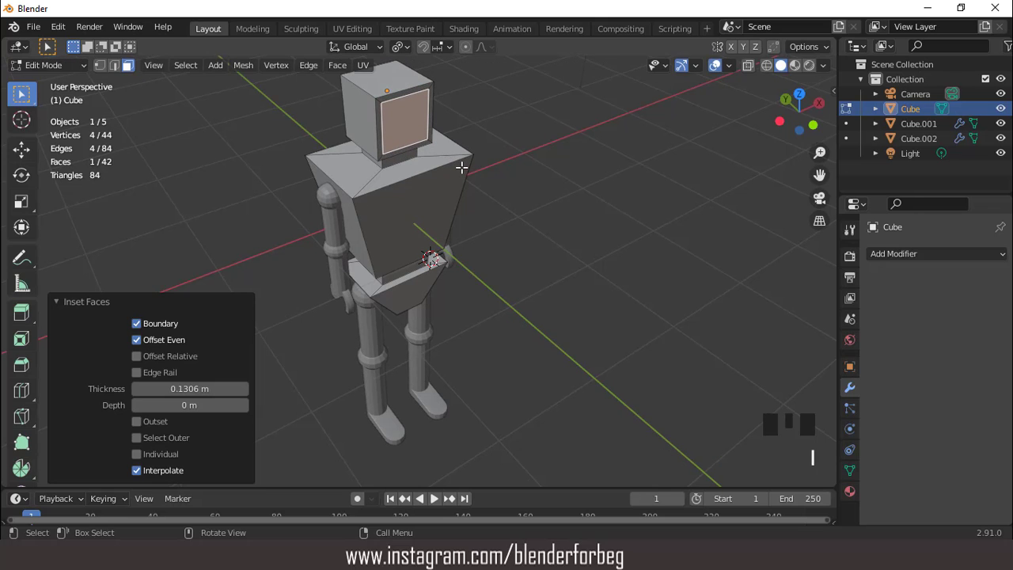
pyautogui.press('e')
pyautogui.click(459, 162)
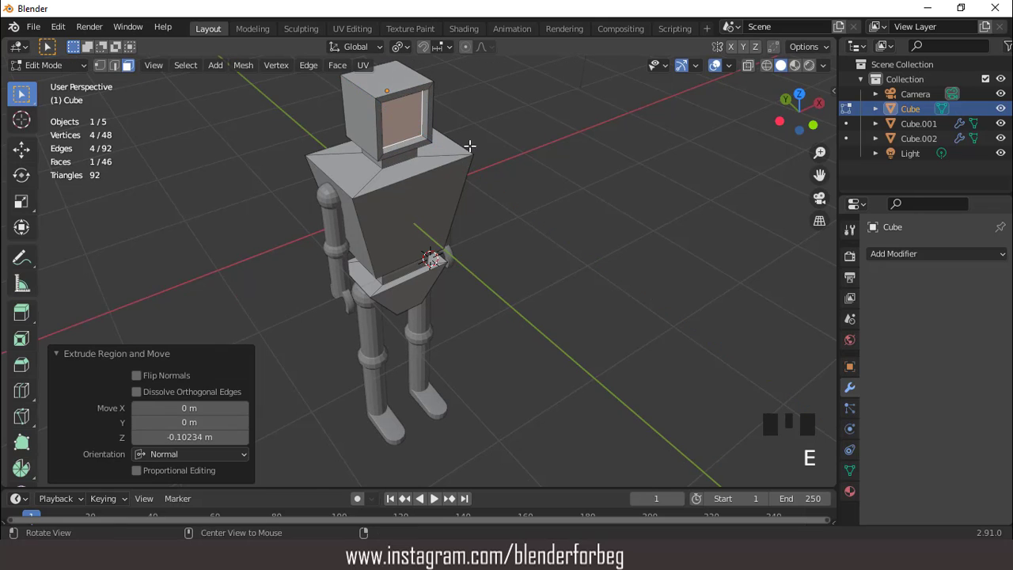
# Select both side faces of the head and inset them about 0.393 m
pyautogui.moveTo(464, 147); pyautogui.dragTo(393, 139, button='middle')
pyautogui.click(413, 112)
pyautogui.moveTo(351, 113); pyautogui.dragTo(468, 118, button='middle')
pyautogui.keyDown('shift'); pyautogui.click(376, 136); pyautogui.keyUp('shift')
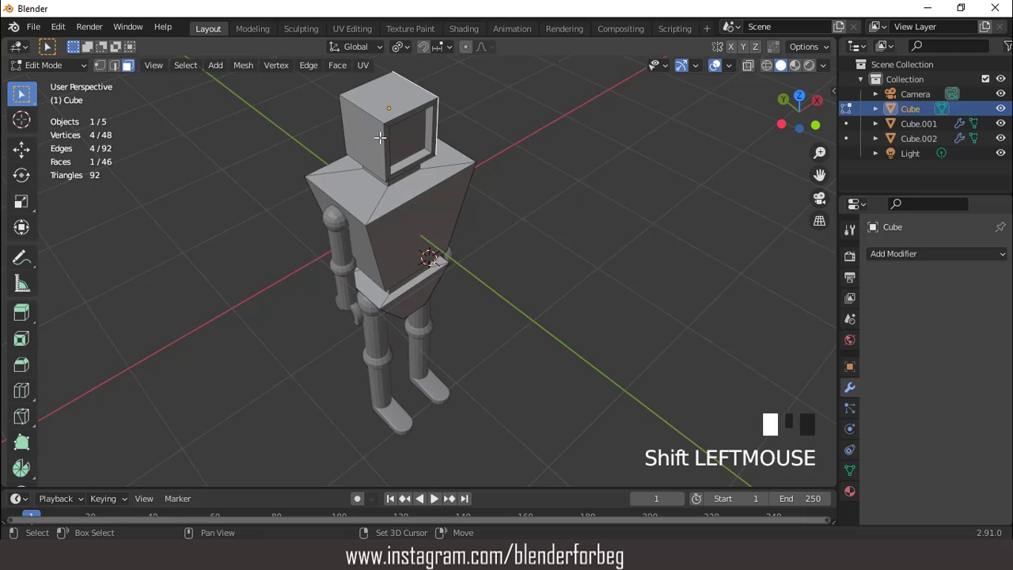
pyautogui.moveTo(377, 136); pyautogui.dragTo(481, 171, button='middle')
pyautogui.press('i')
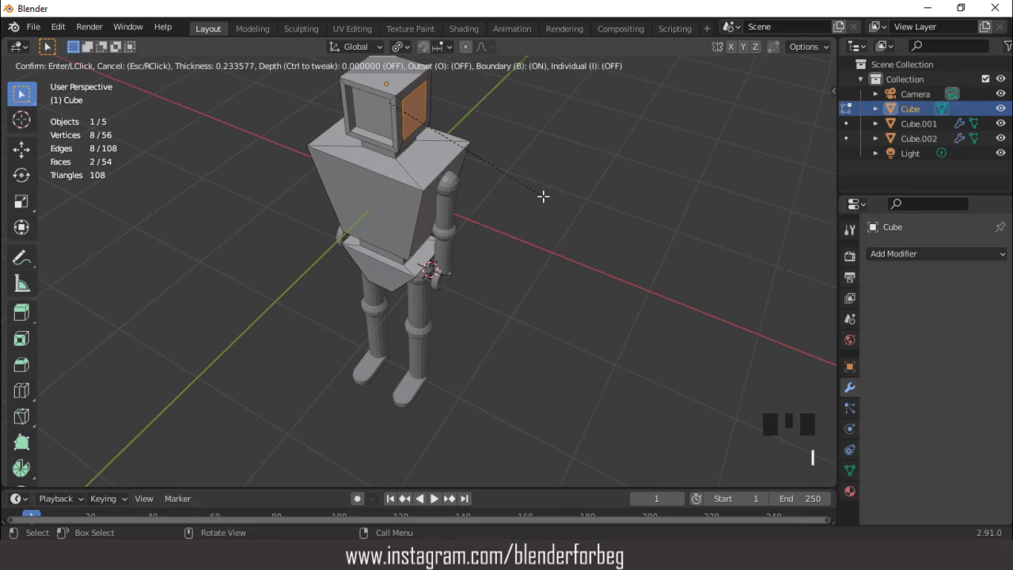
pyautogui.click(537, 191)
# Scale the two inset side faces to about 0.974 and extrude them about 0.152 m outward as ears
pyautogui.press('ctrl+KP_8')
pyautogui.press('ctrl+KP_8')
pyautogui.press('ctrl+KP_8')
pyautogui.press('ctrl+KP_8')
pyautogui.press('ctrl+KP_8')
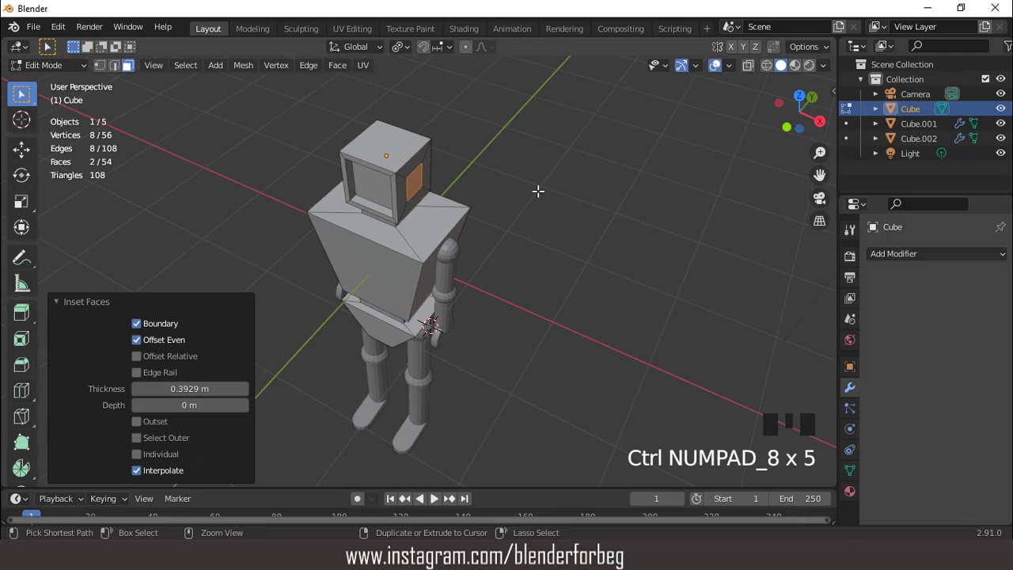
pyautogui.moveTo(527, 190); pyautogui.dragTo(541, 192, button='middle')
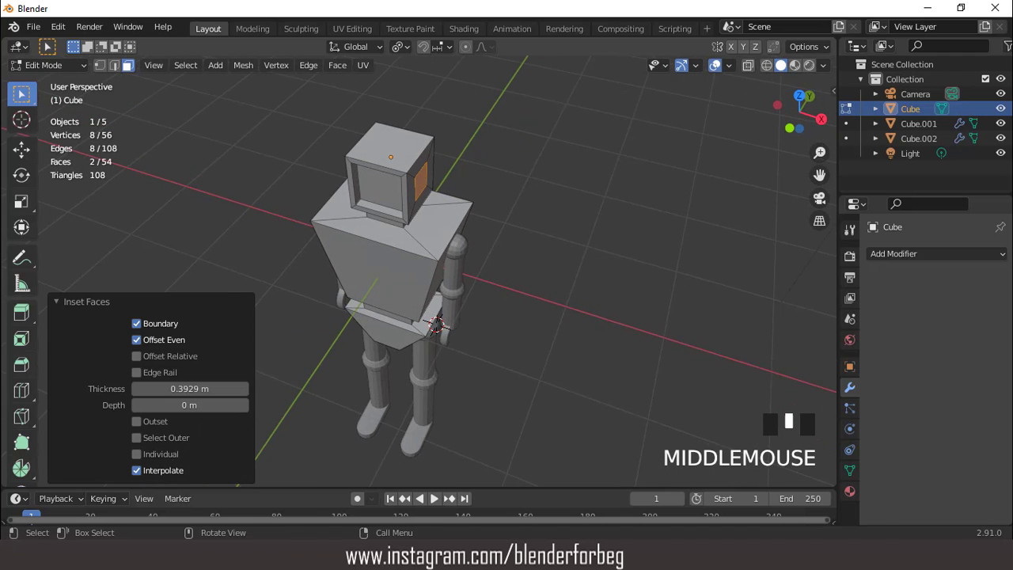
pyautogui.press('s')
pyautogui.click(549, 210)
pyautogui.press('e')
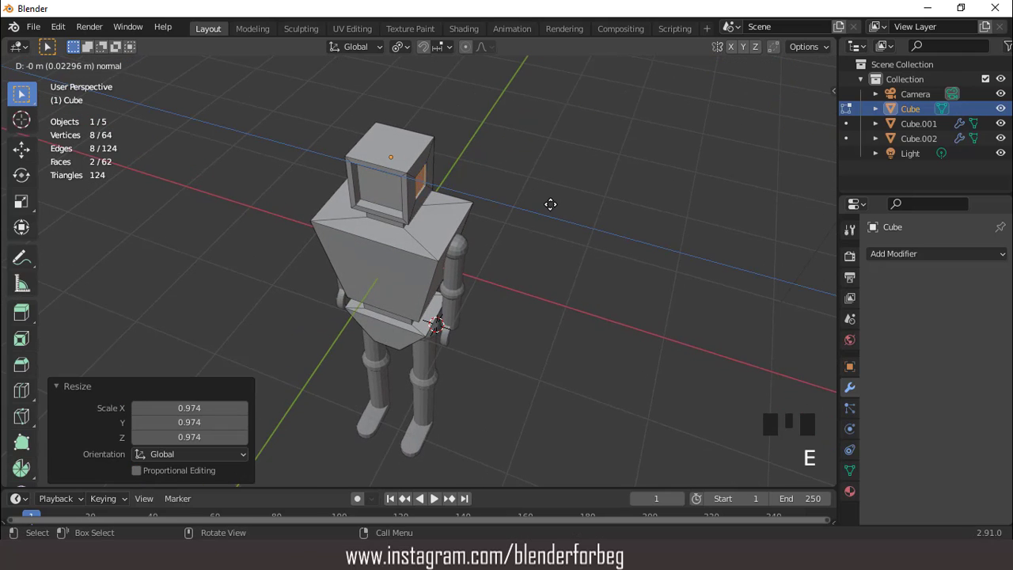
pyautogui.click(540, 198)
# Select the head's top face and inset it about 0.374 m
pyautogui.moveTo(541, 197); pyautogui.dragTo(581, 222, button='middle')
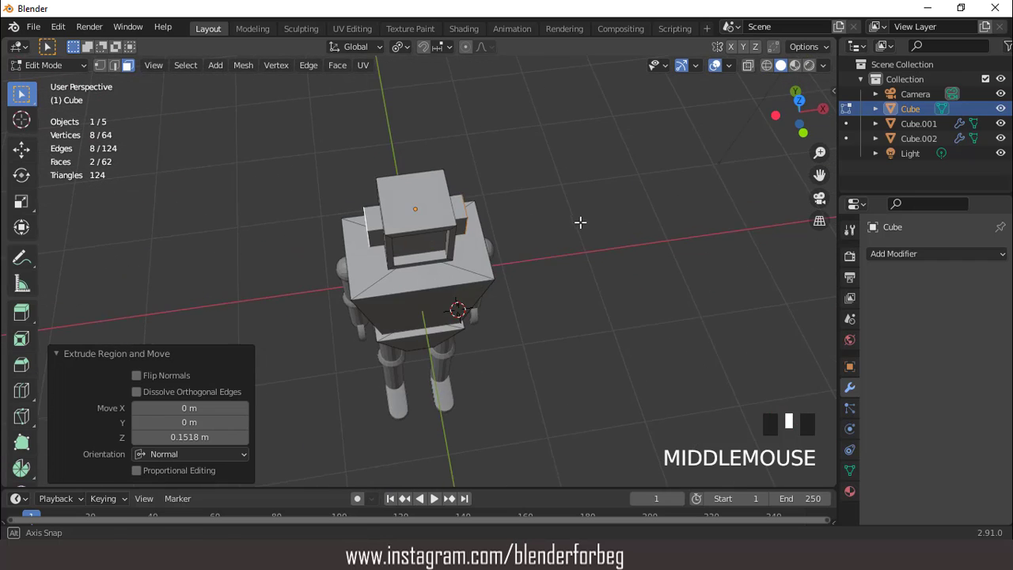
pyautogui.click(447, 218)
pyautogui.scroll(2, 447, 218)
pyautogui.press('KP_1')
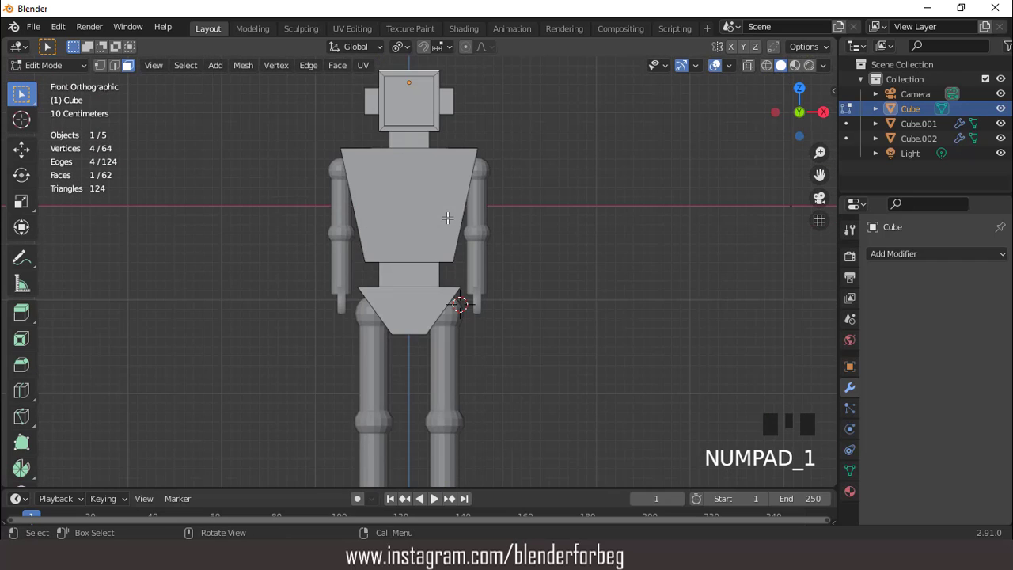
pyautogui.press('KP_Decimal')
pyautogui.scroll(-4, 482, 244)
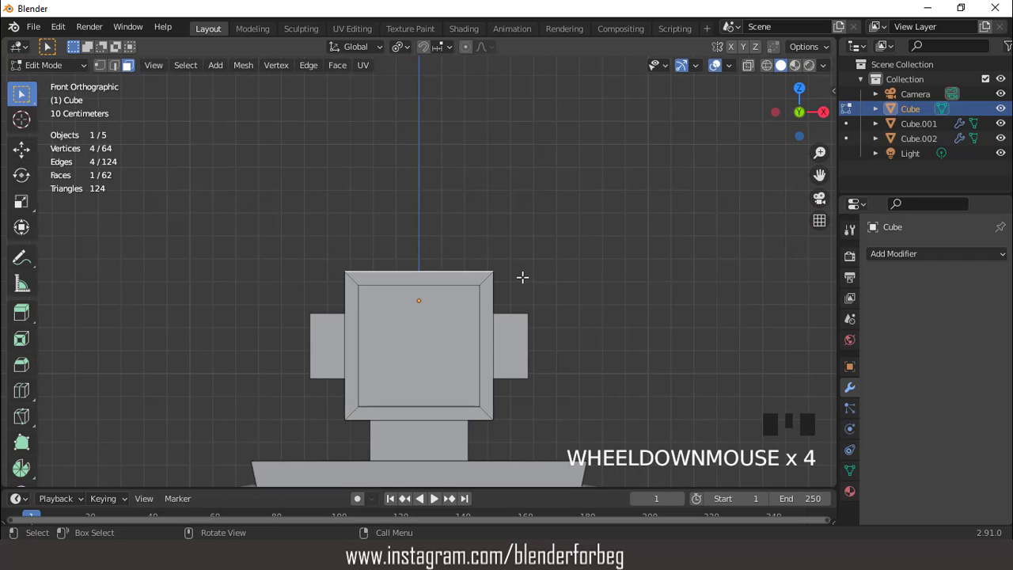
pyautogui.press('i')
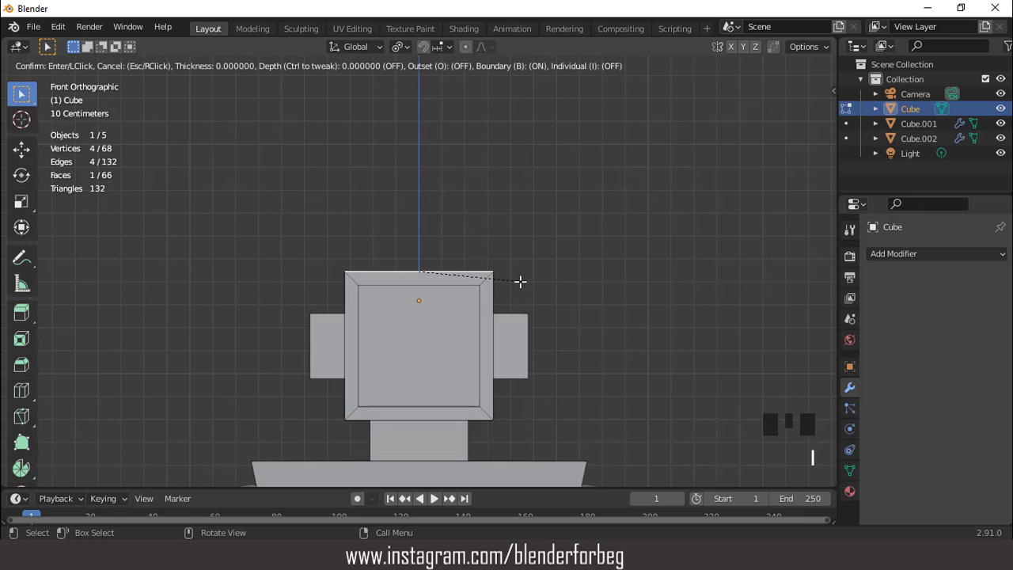
pyautogui.click(483, 269)
# Extrude the inset face on top of the head about 0.12 m upward and inset it about 0.166 m
pyautogui.moveTo(483, 269); pyautogui.dragTo(488, 304, button='middle')
pyautogui.press('e')
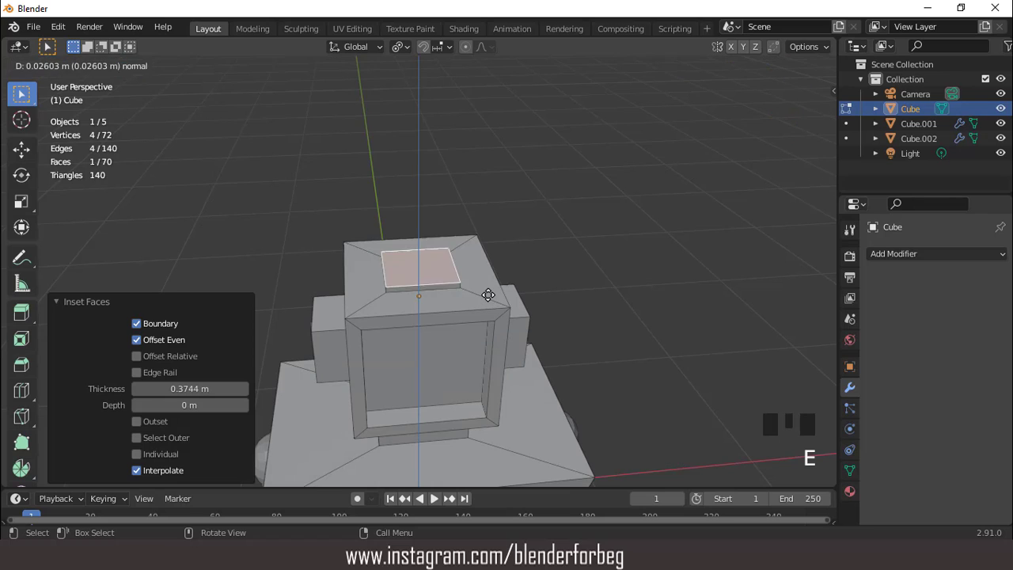
pyautogui.click(486, 278)
pyautogui.press('i')
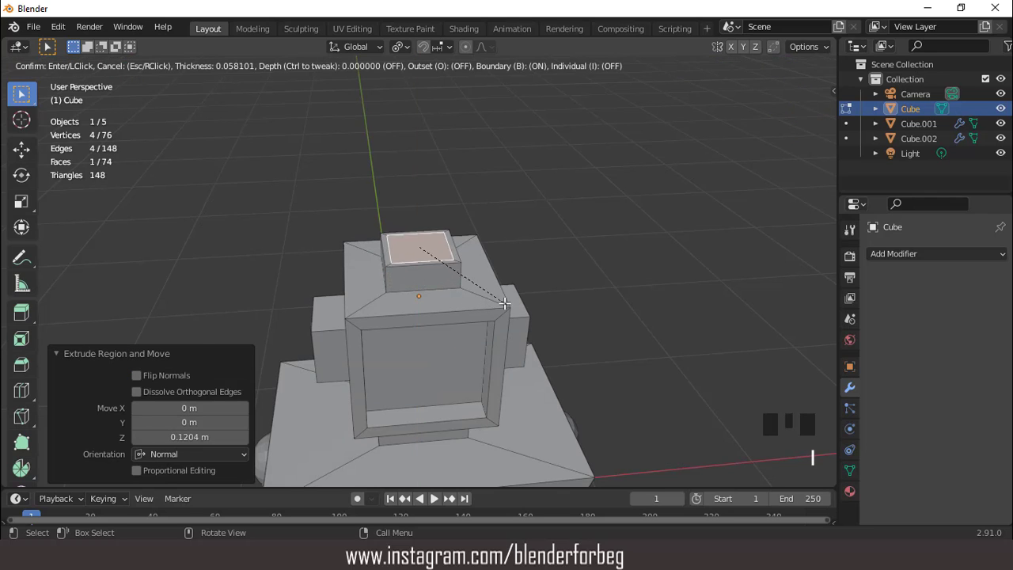
pyautogui.click(497, 293)
# Extrude the top piece's inset face about 0.564 m upward and scale its end to 0 to form a spike
pyautogui.scroll(-2, 493, 293)
pyautogui.press('KP_1')
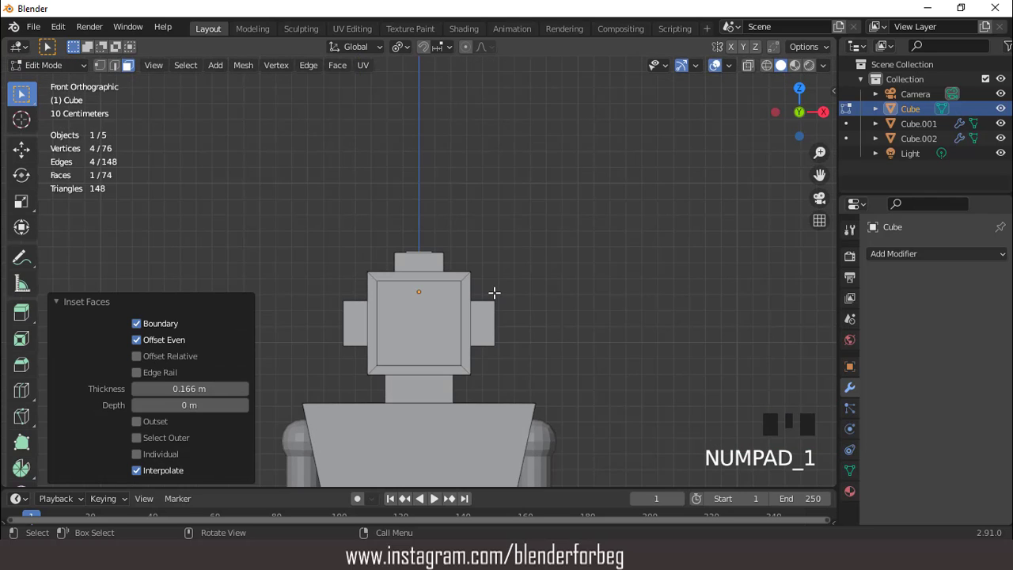
pyautogui.press('e')
pyautogui.click(494, 204)
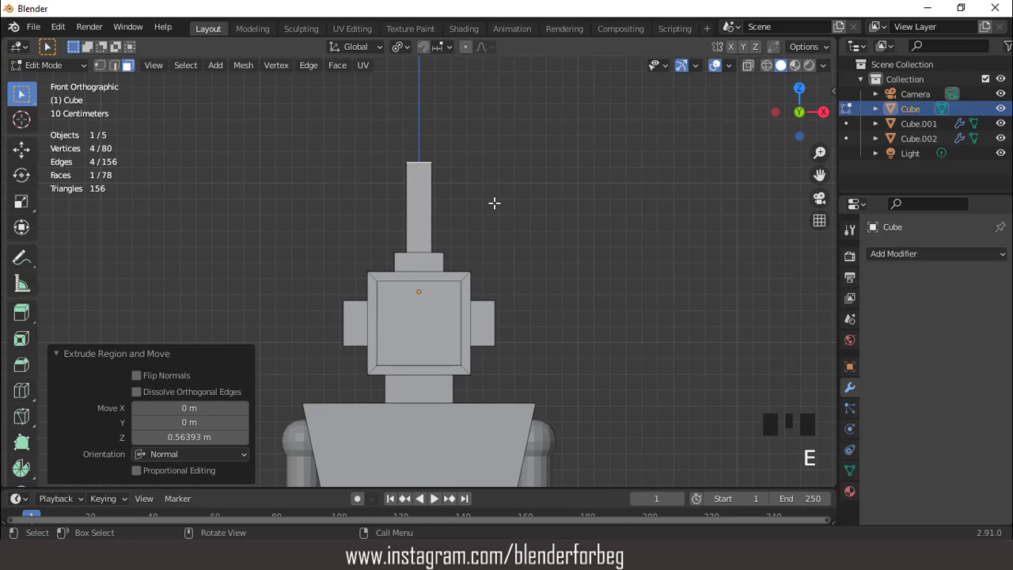
pyautogui.write('s0')
pyautogui.click(494, 204)
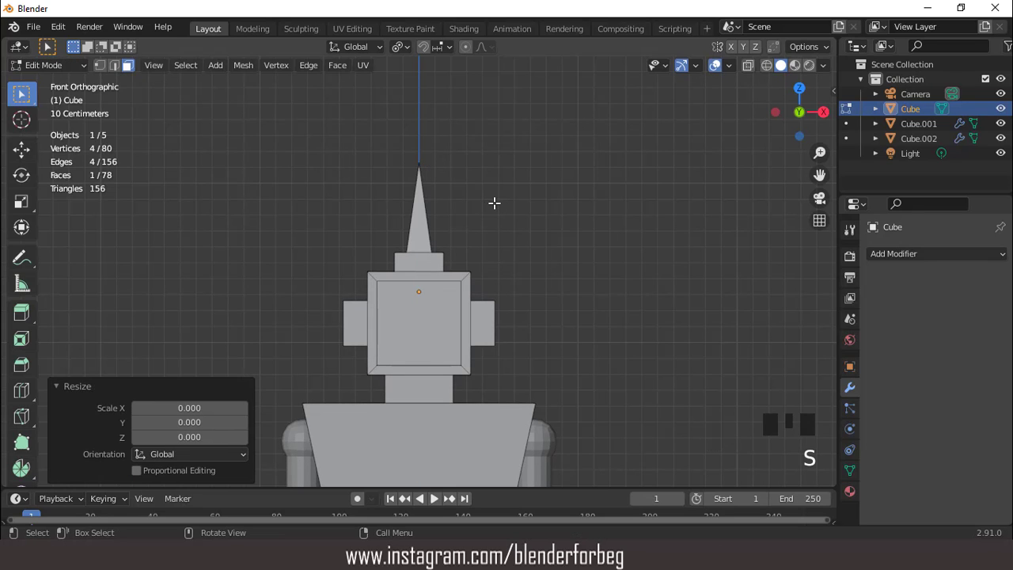
# Merge the spike's overlapping tip vertices at their center
pyautogui.press('1')
pyautogui.moveTo(455, 154); pyautogui.dragTo(465, 137, button='middle')
pyautogui.press('m')
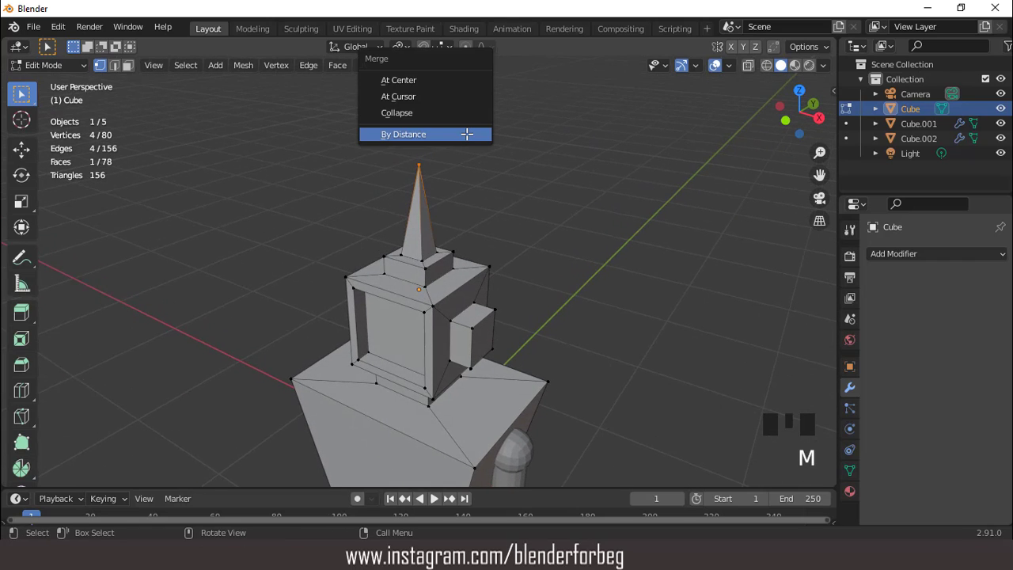
pyautogui.click(421, 78)
# Examine the whole robot figure from the front and from slightly turned angles
pyautogui.moveTo(421, 78); pyautogui.dragTo(533, 292, button='middle')
pyautogui.scroll(-3, 533, 167)
pyautogui.press('KP_1')
pyautogui.press('ctrl+KP_2')
pyautogui.press('ctrl+KP_2')
pyautogui.press('ctrl+KP_2')
pyautogui.press('ctrl+KP_2')
pyautogui.press('ctrl+KP_2')
pyautogui.press('ctrl+KP_2')
pyautogui.press('ctrl+KP_2')
pyautogui.press('ctrl+KP_2')
pyautogui.press('ctrl+KP_2')
pyautogui.press('ctrl+KP_2')
pyautogui.scroll(1, 509, 259)
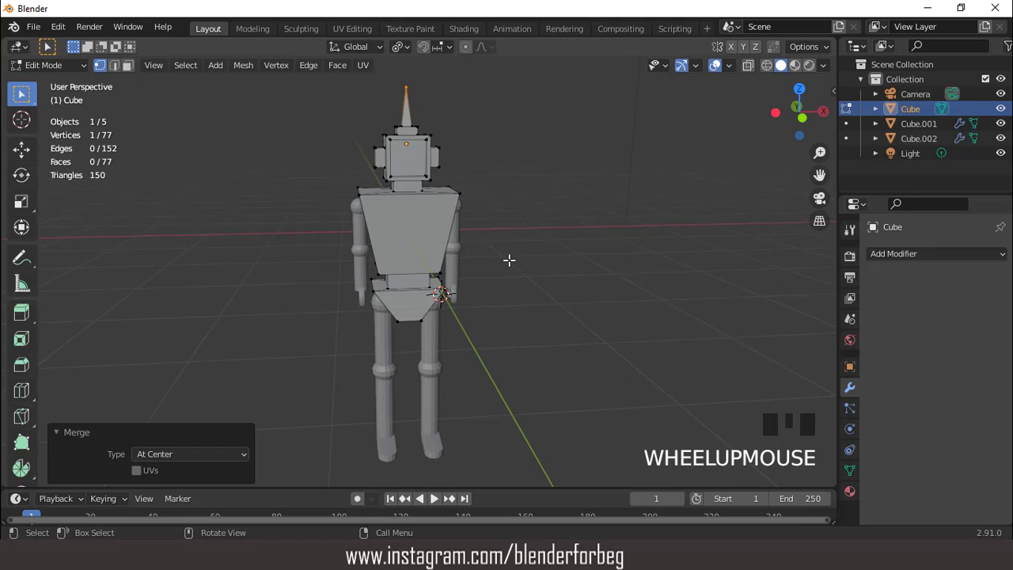
# Duplicate the head's recessed face in place and separate the copy into its own object
pyautogui.press('KP_1')
pyautogui.press('3')
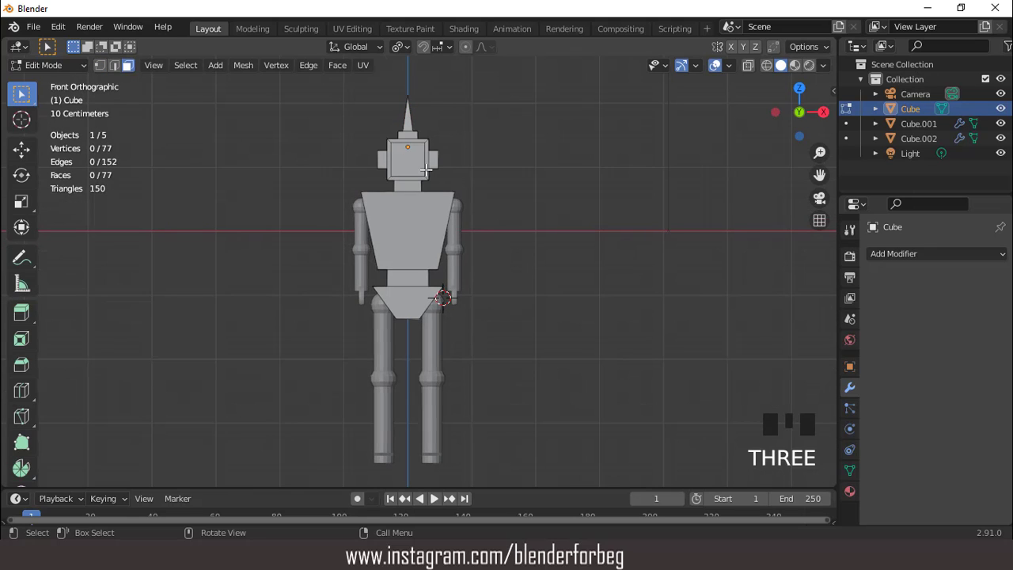
pyautogui.click(413, 160)
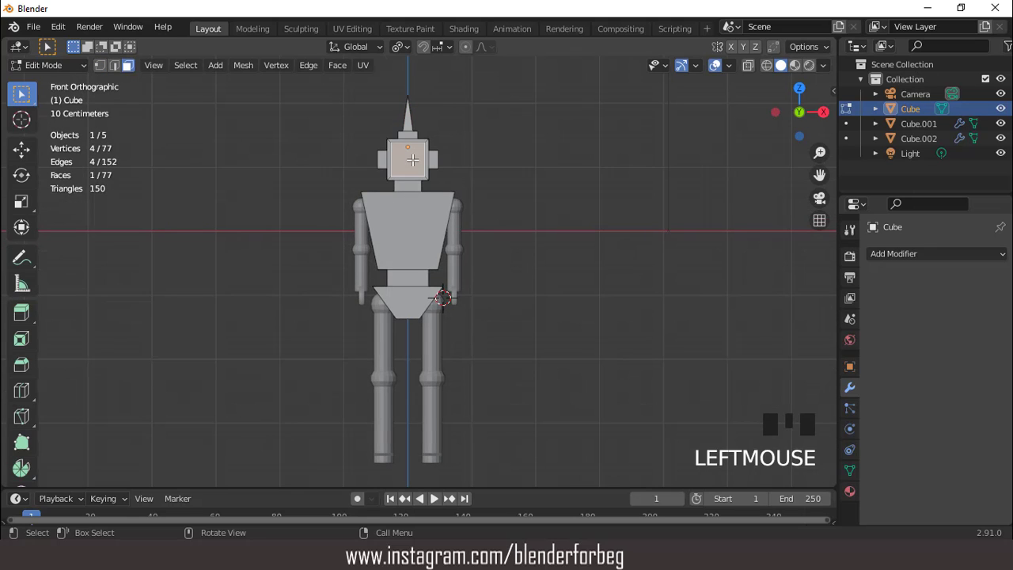
pyautogui.press('KP_Decimal')
pyautogui.scroll(-3, 419, 174)
pyautogui.hotkey('shift', 'd')
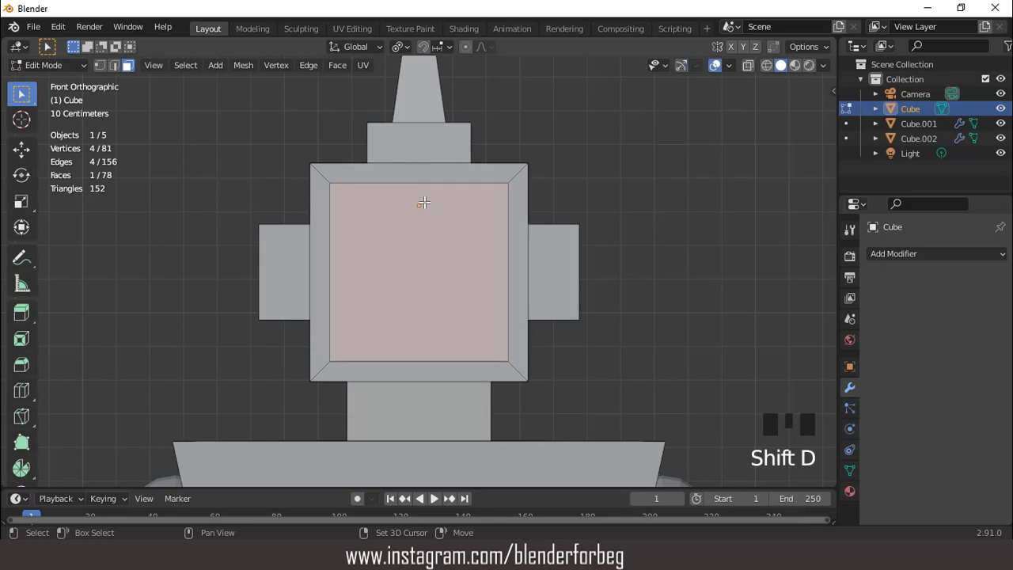
pyautogui.rightClick(424, 203)
pyautogui.press('p')
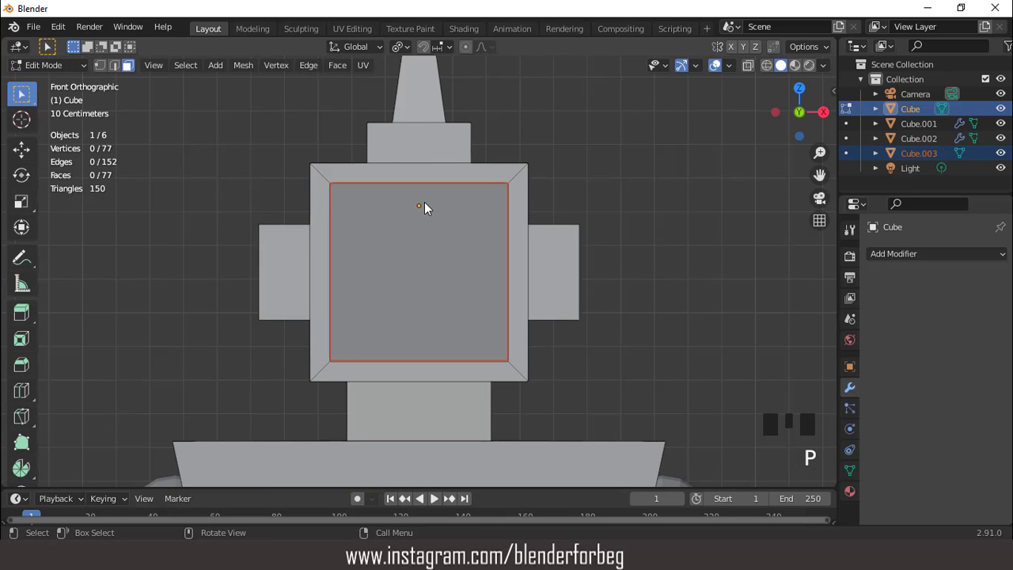
# In Object Mode, scale the separated face to about 0.463 and set its origin to its geometry
pyautogui.press('Tab')
pyautogui.click(437, 224)
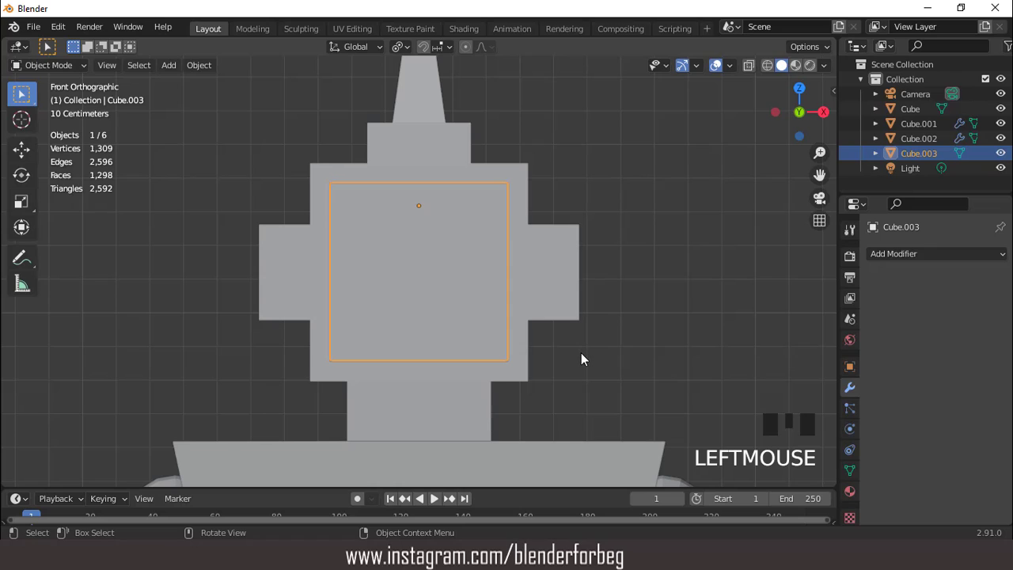
pyautogui.press('s')
pyautogui.click(447, 259)
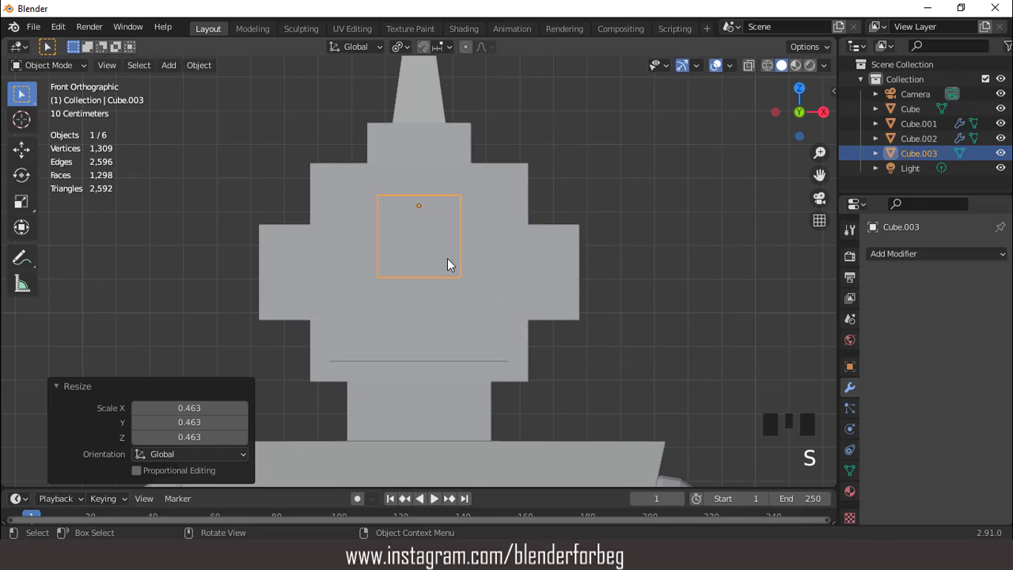
pyautogui.rightClick(447, 259)
pyautogui.moveTo(420, 290)
pyautogui.click(508, 305)
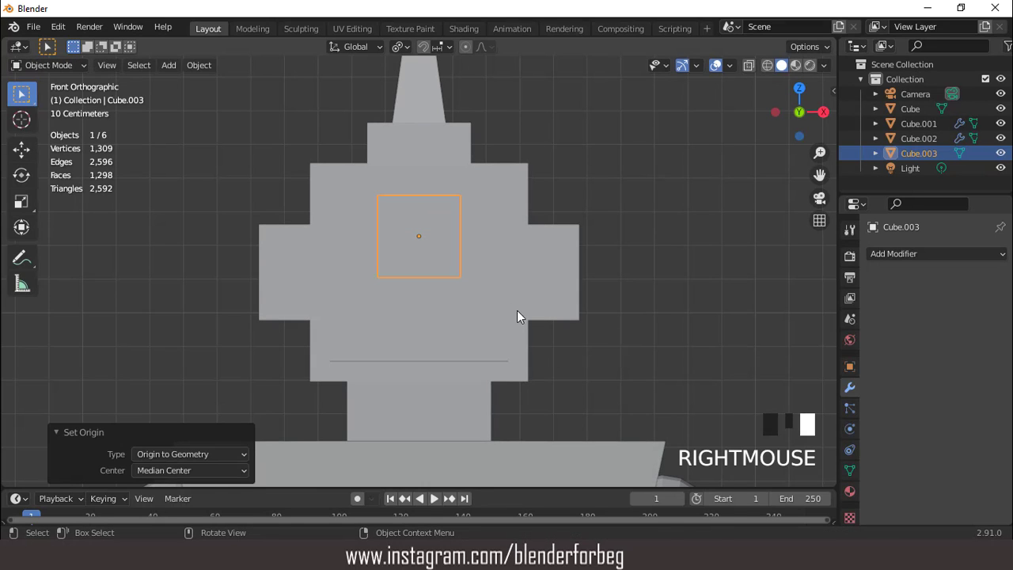
# Scale the separated square to about 0.678 and move it about 0.137 m along X and -0.066 m along Z as an eye
pyautogui.press('s')
pyautogui.click(491, 304)
pyautogui.press('g')
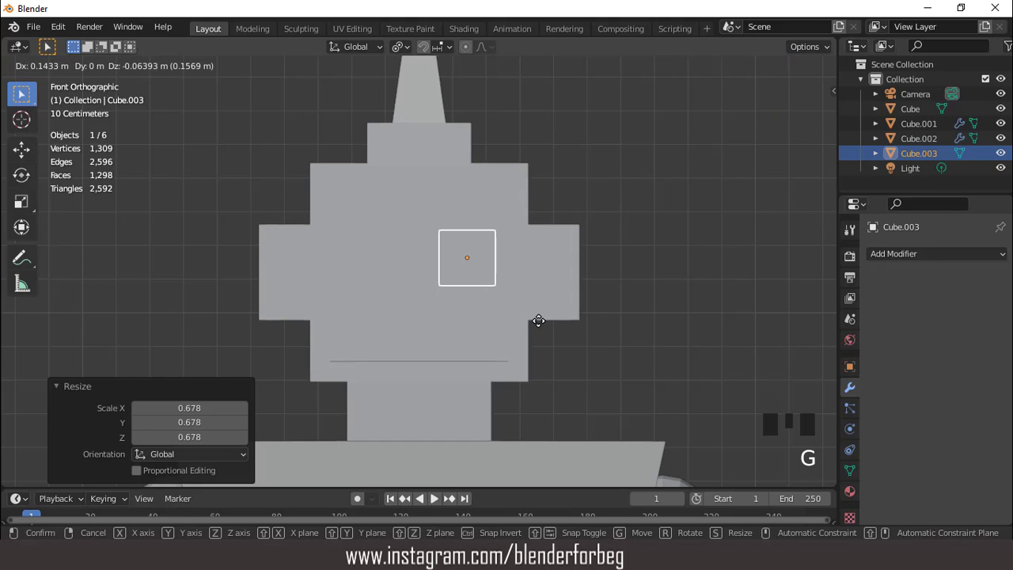
pyautogui.click(537, 321)
# Apply all transforms to the eye and add a Mirror modifier across the X axis
pyautogui.hotkey('ctrl', 'a')
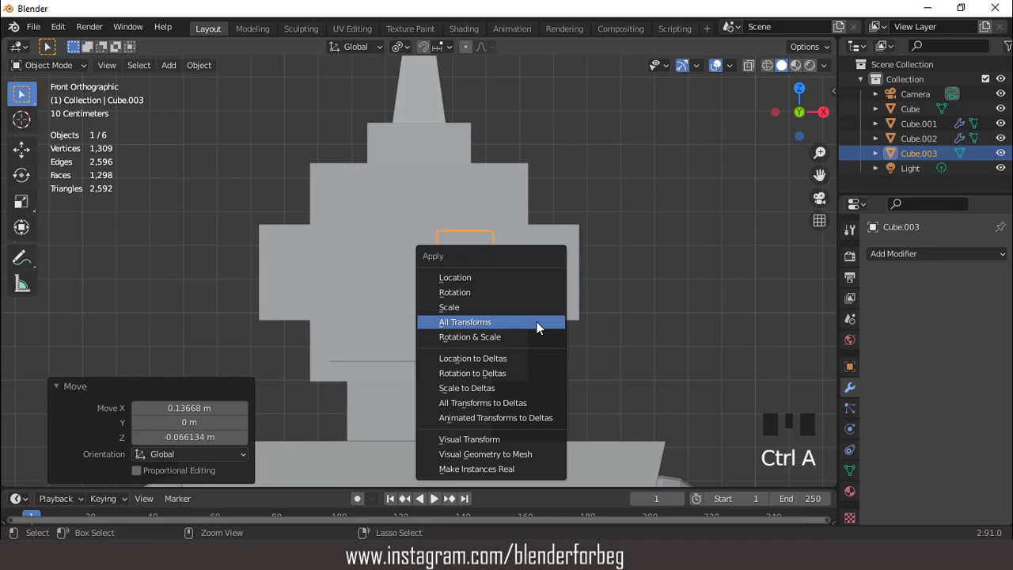
pyautogui.click(537, 321)
pyautogui.click(872, 254)
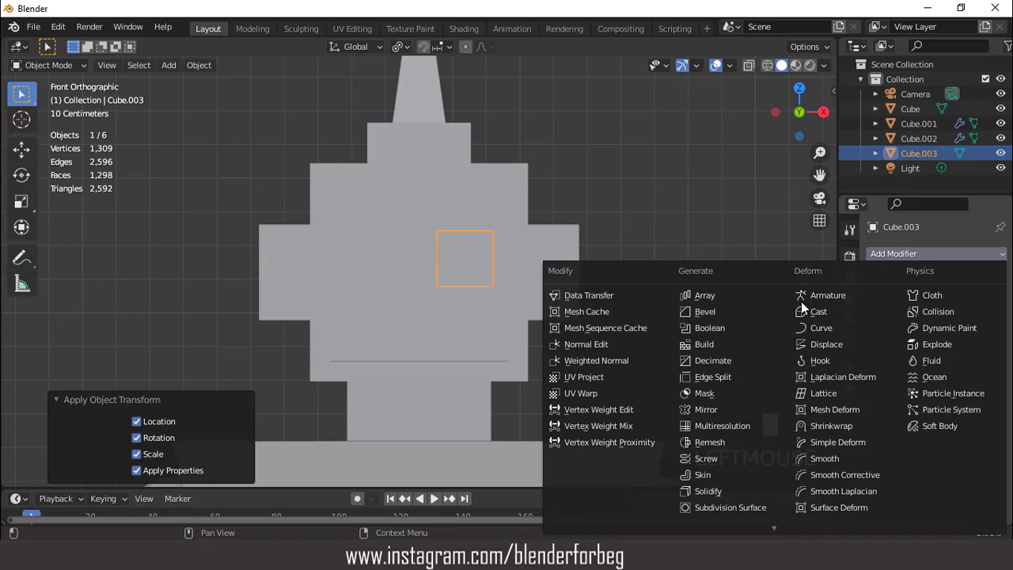
pyautogui.click(707, 410)
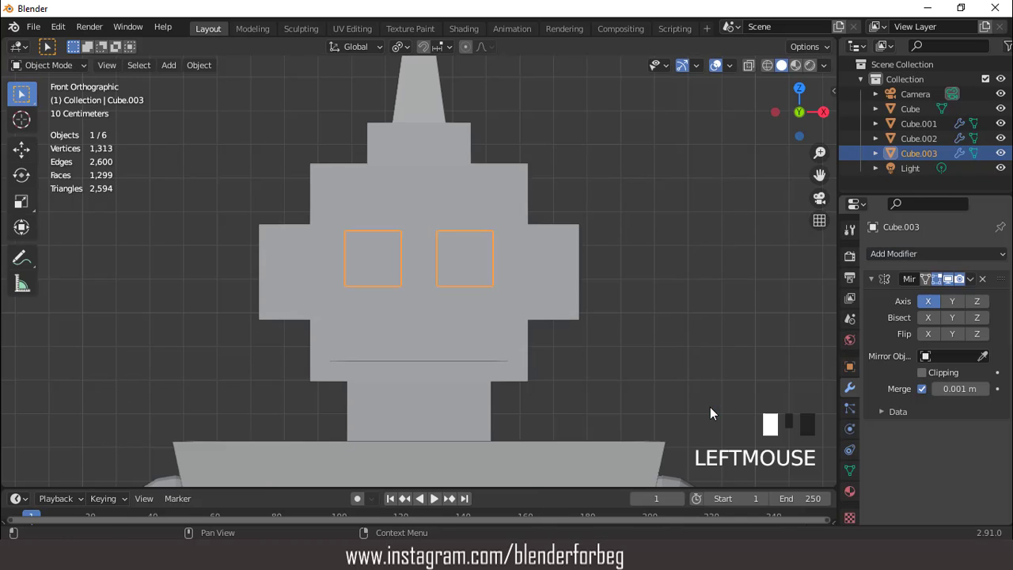
# Move the mirrored eyes about -0.099 m along the Y axis, forward from the recessed face
pyautogui.moveTo(709, 406); pyautogui.dragTo(471, 283, button='middle')
pyautogui.scroll(2, 486, 272)
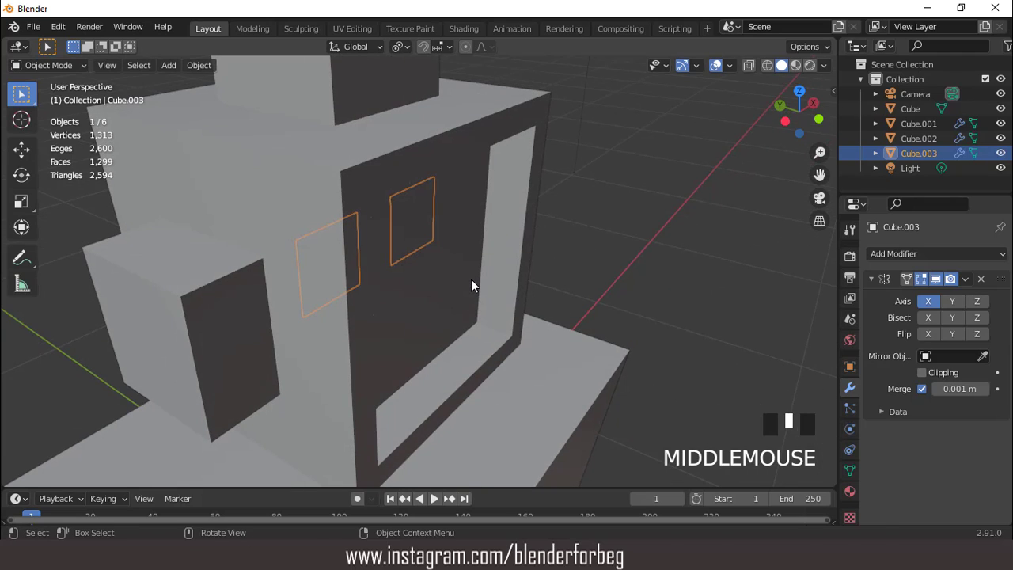
pyautogui.press('g')
pyautogui.press('y')
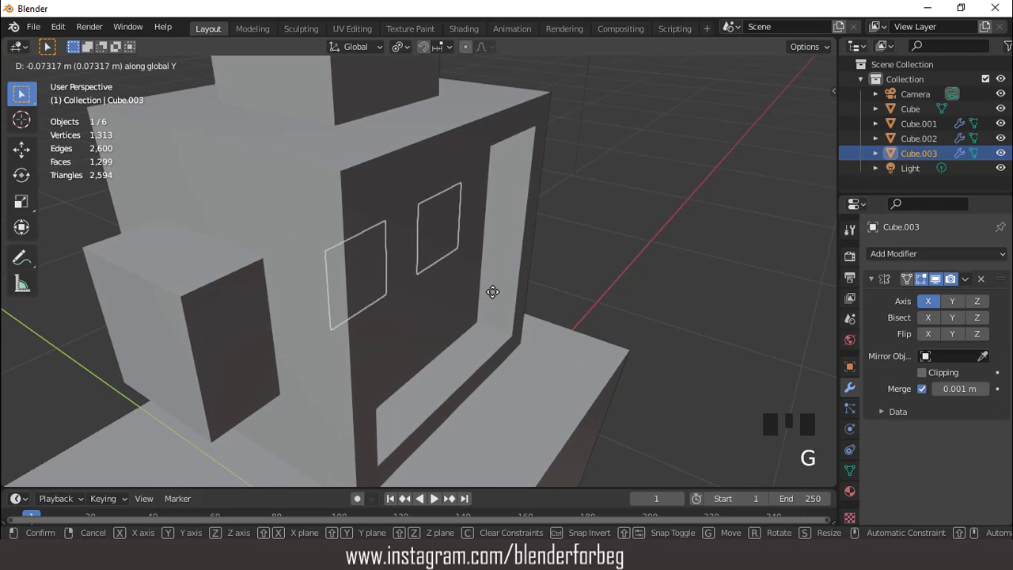
pyautogui.click(484, 286)
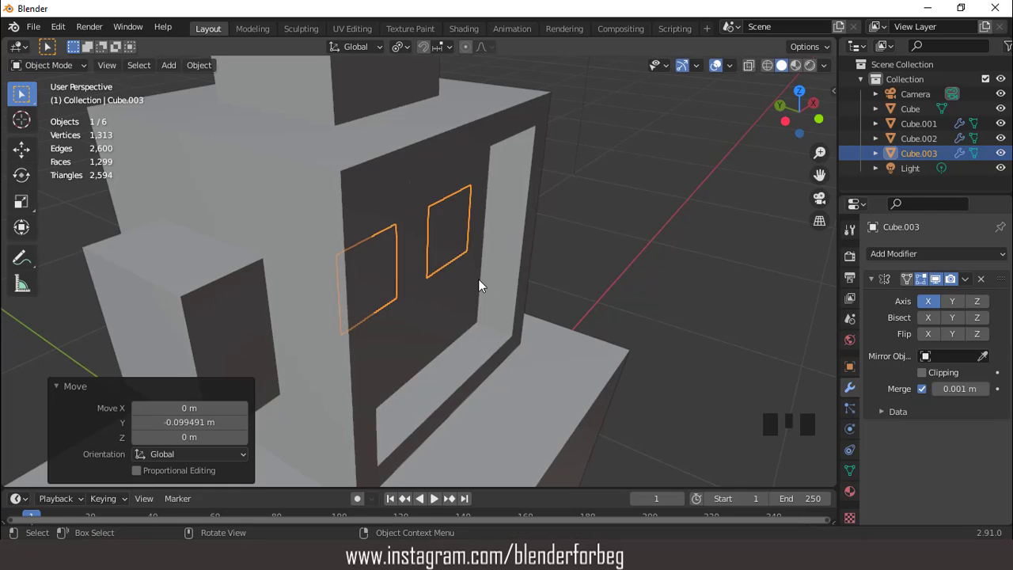
pyautogui.moveTo(480, 282); pyautogui.dragTo(324, 253, button='middle')
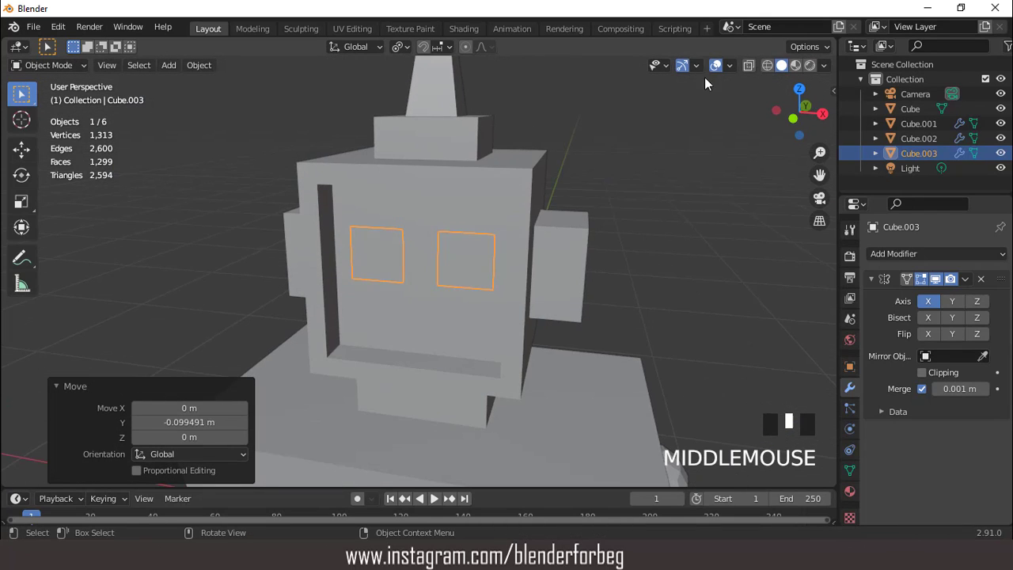
# Enable Shadow and Cavity in the viewport shading options
pyautogui.click(687, 101)
pyautogui.moveTo(687, 102); pyautogui.dragTo(699, 83, button='middle')
pyautogui.click(716, 65)
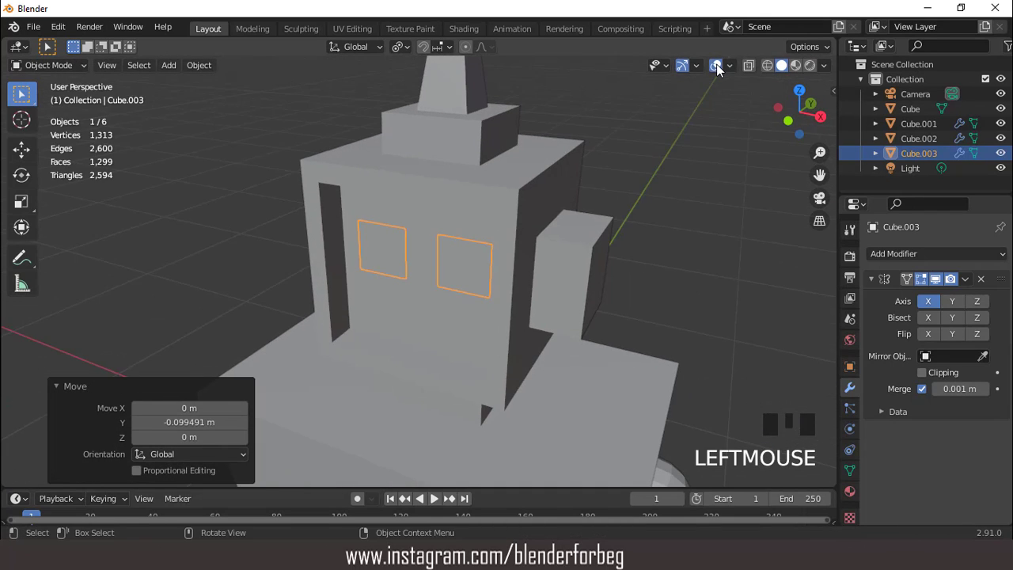
pyautogui.click(823, 65)
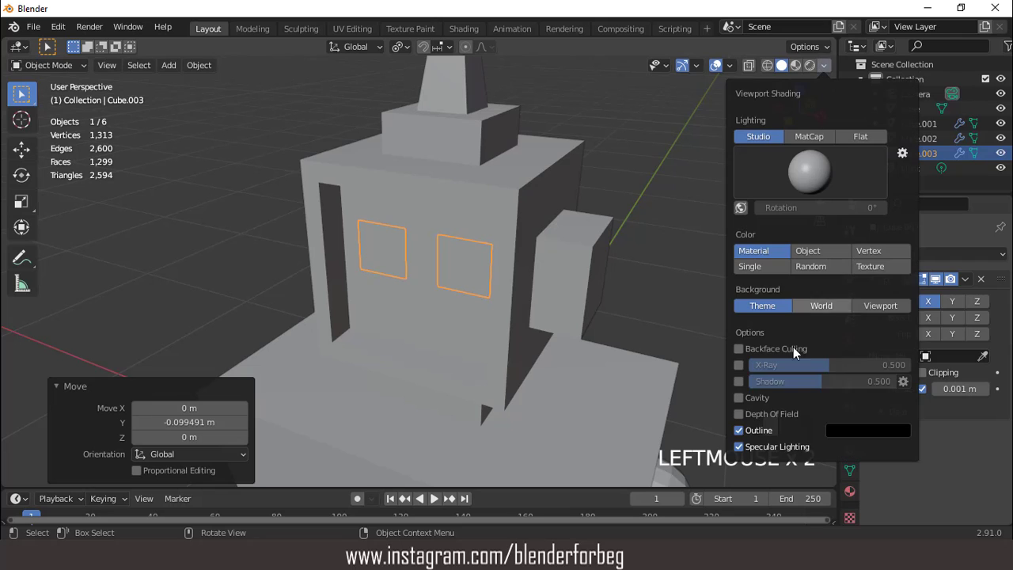
pyautogui.click(738, 381)
pyautogui.click(739, 398)
pyautogui.moveTo(739, 398); pyautogui.dragTo(563, 278, button='middle')
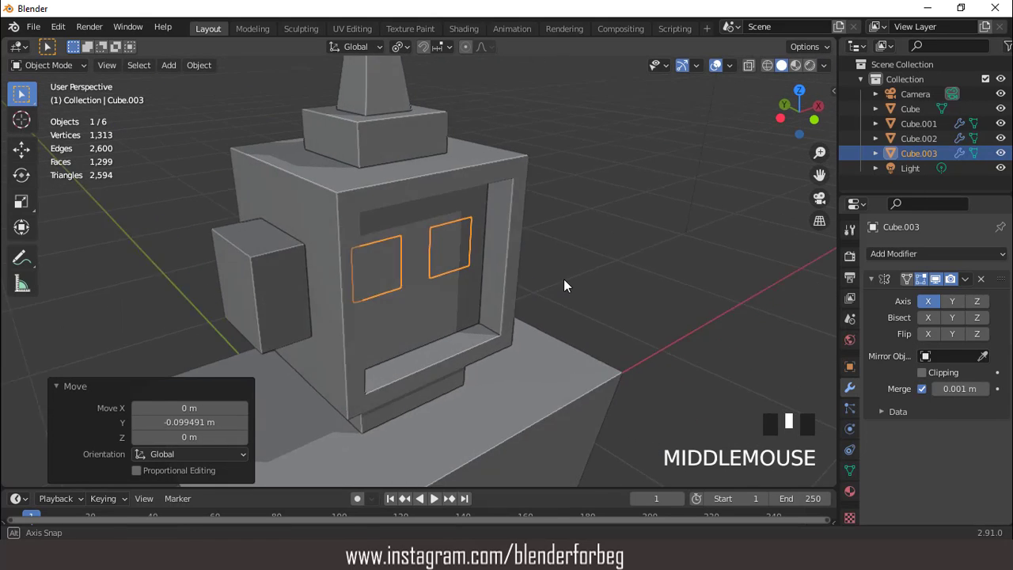
pyautogui.click(709, 60)
pyautogui.click(709, 60)
pyautogui.moveTo(710, 60); pyautogui.dragTo(583, 108, button='middle')
# In the body mesh, duplicate the head's recessed face in place and scale the copy to about 0.44
pyautogui.press('KP_1')
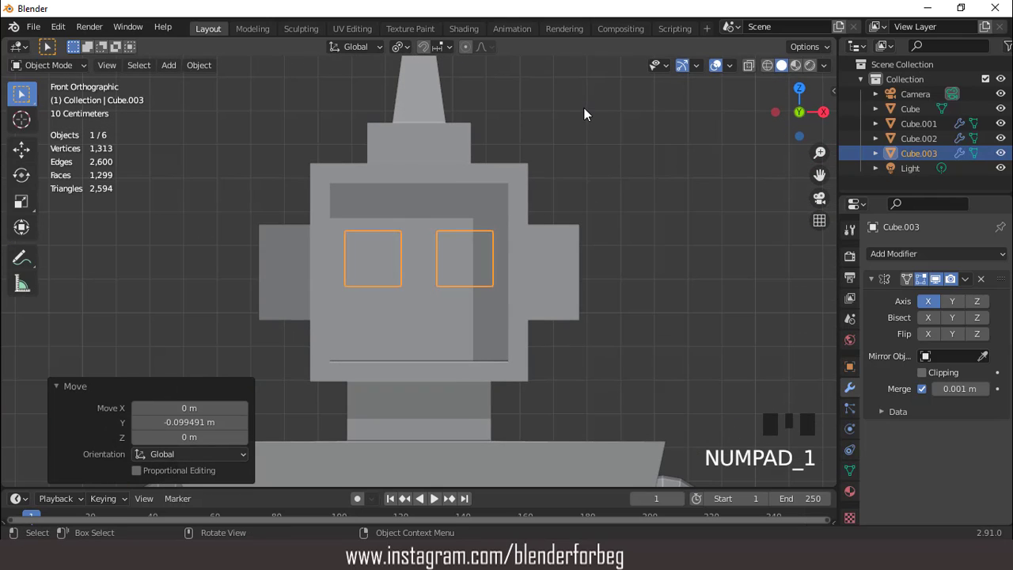
pyautogui.click(417, 209)
pyautogui.press('Tab')
pyautogui.click(431, 250)
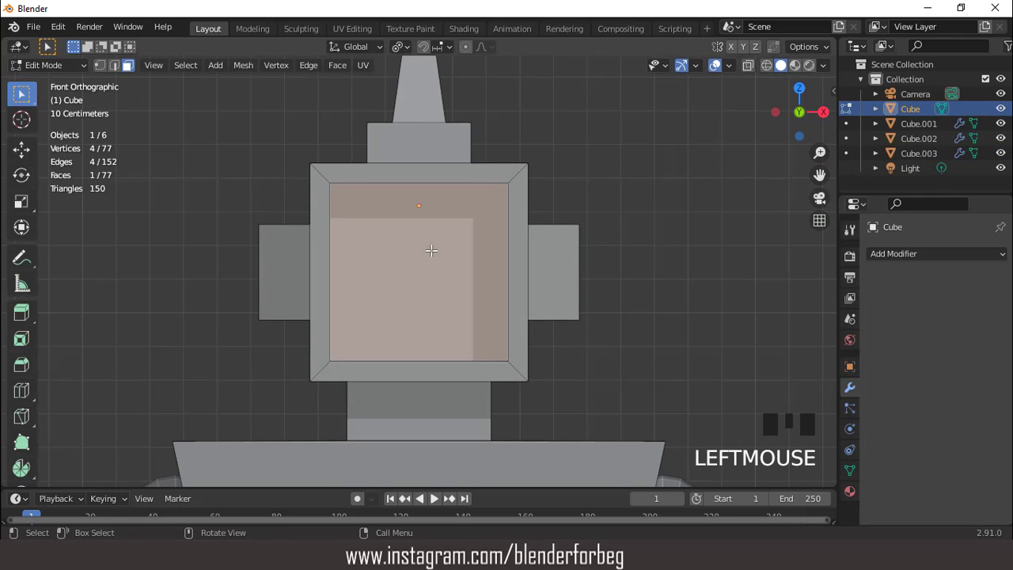
pyautogui.hotkey('shift', 'd')
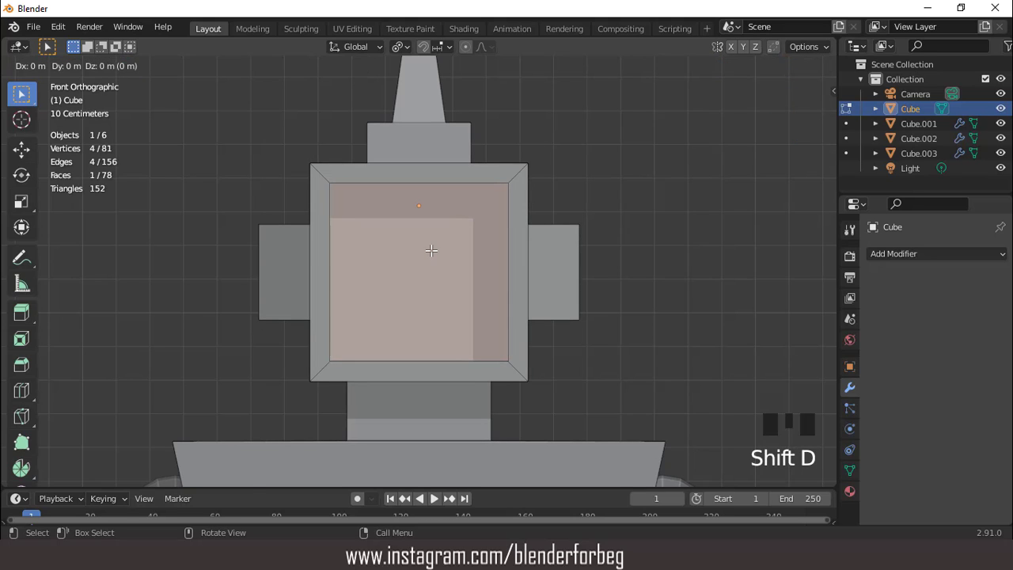
pyautogui.rightClick(431, 251)
pyautogui.press('s')
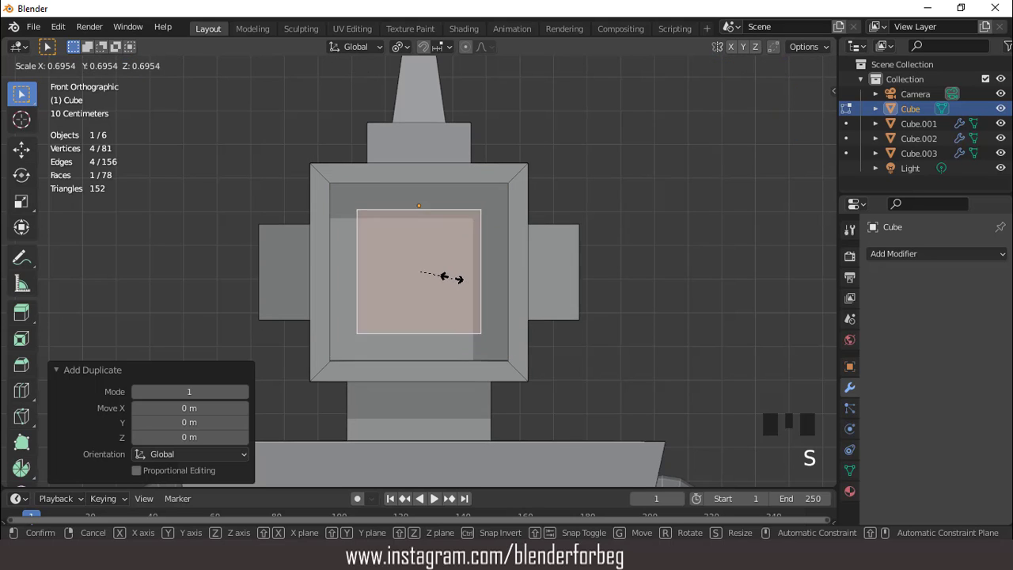
pyautogui.click(430, 272)
# Scale the duplicated face to about 0.23 along Z and move it about 0.165 m down as a mouth
pyautogui.press('s')
pyautogui.press('z')
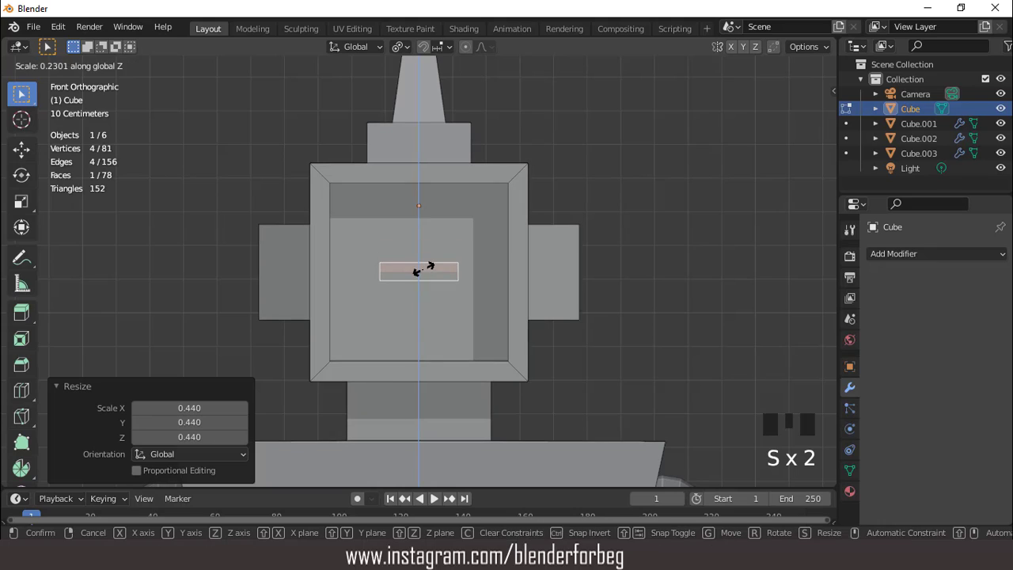
pyautogui.click(427, 266)
pyautogui.press('g')
pyautogui.press('z')
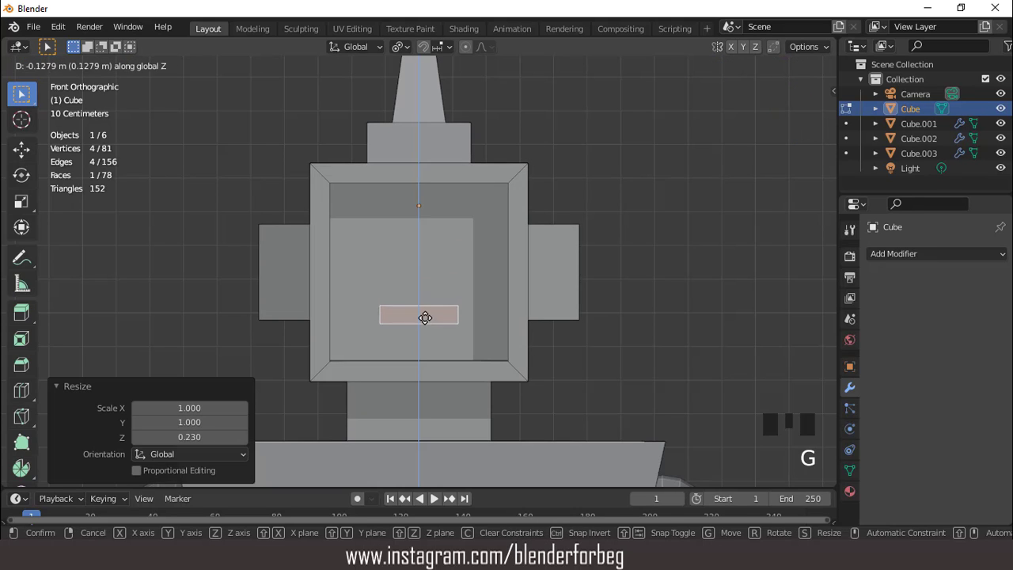
pyautogui.click(431, 325)
# Scale the mouth face to about 0.76 along Z and about 1.428 along X
pyautogui.press('s')
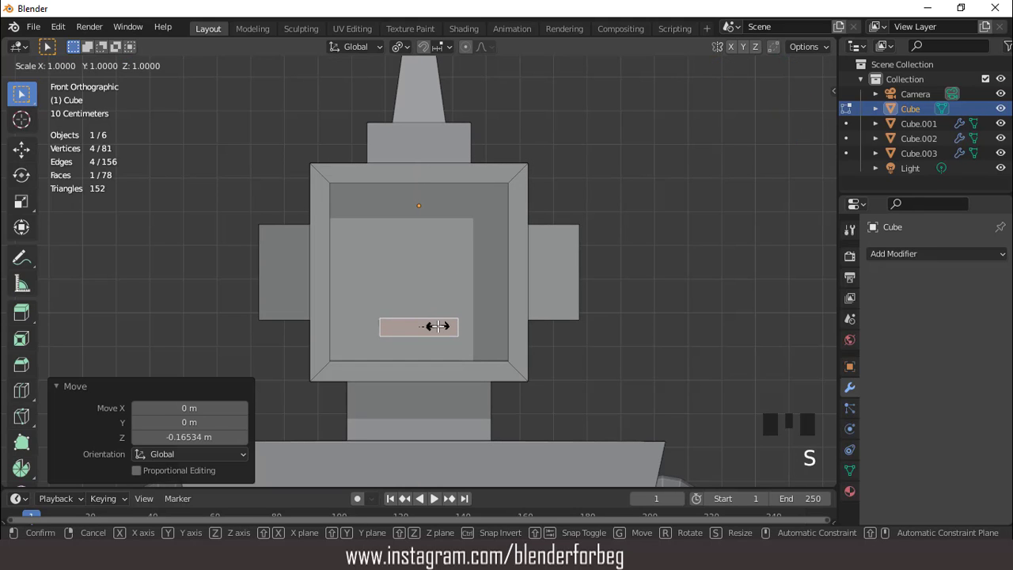
pyautogui.press('z')
pyautogui.click(435, 326)
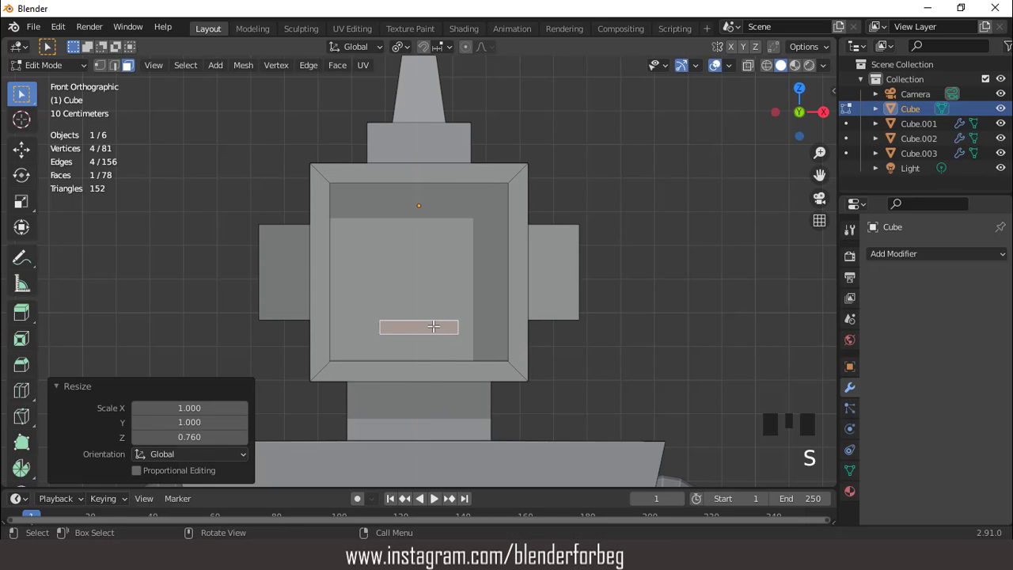
pyautogui.press('s')
pyautogui.press('x')
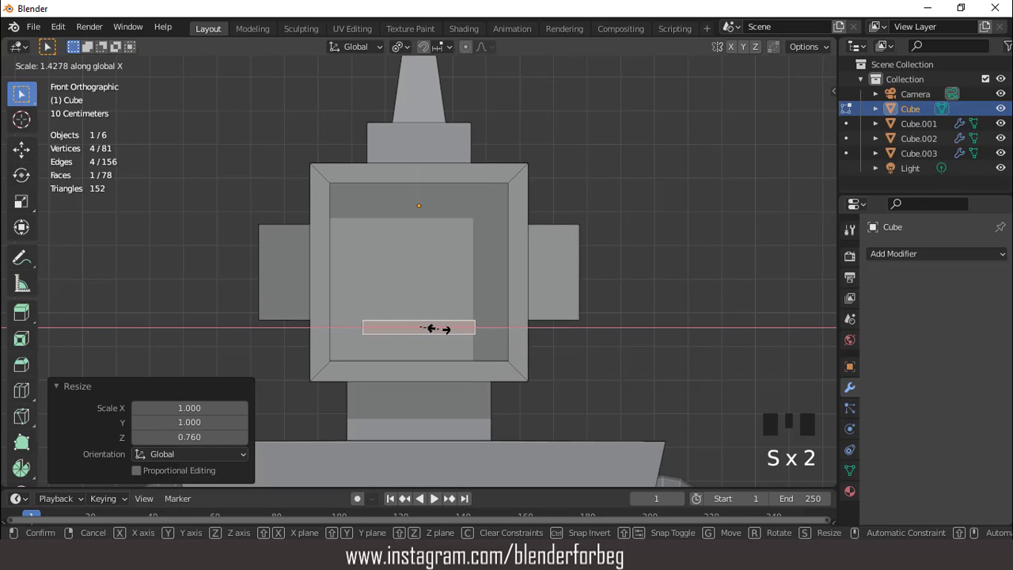
pyautogui.click(431, 327)
pyautogui.moveTo(431, 328); pyautogui.dragTo(501, 357, button='middle')
pyautogui.scroll(2, 475, 316)
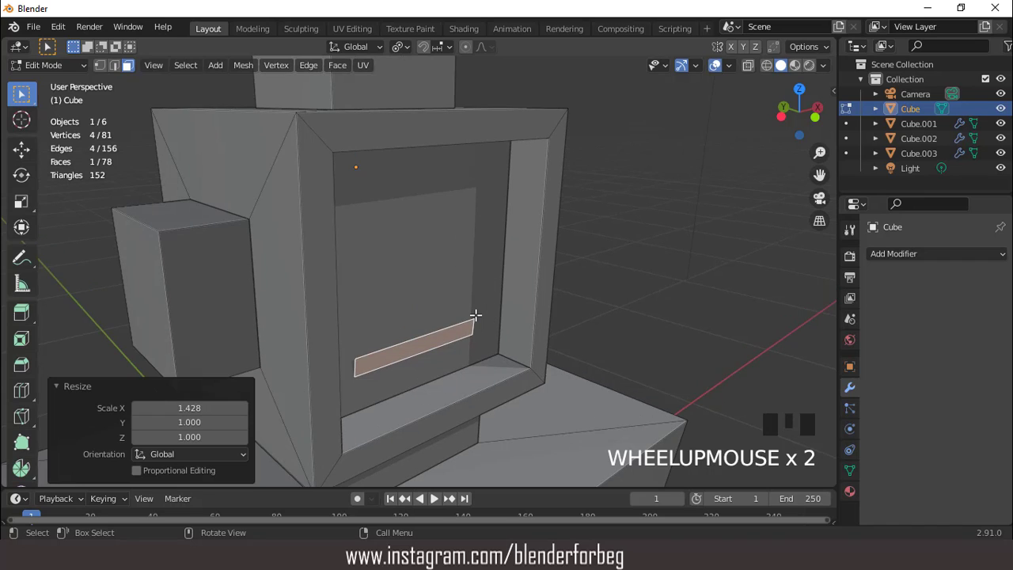
# Move the mouth face about 0.002 m forward along Y
pyautogui.press('g')
pyautogui.press('y')
pyautogui.click(466, 331)
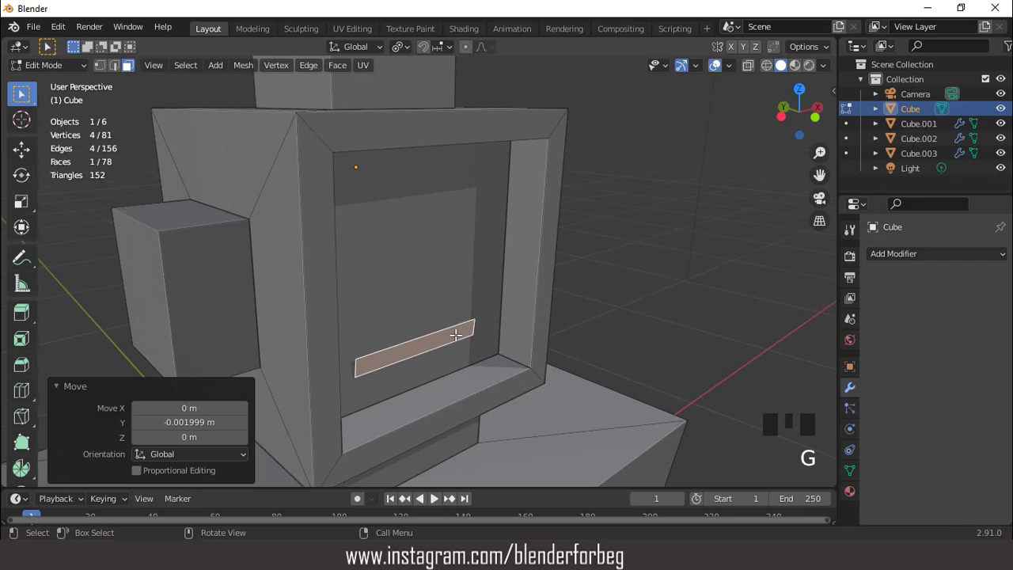
# Add a vertical centre loop cut to the mouth and move it down about 0.029 m along Z
pyautogui.press('KP_1')
pyautogui.hotkey('ctrl', 'r')
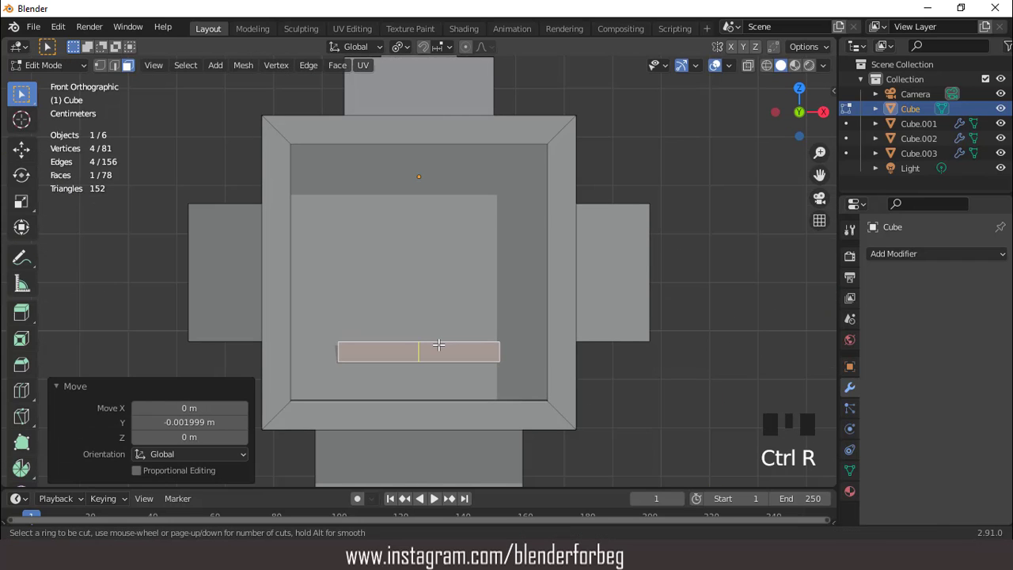
pyautogui.click(438, 345)
pyautogui.rightClick(438, 345)
pyautogui.press('g')
pyautogui.press('z')
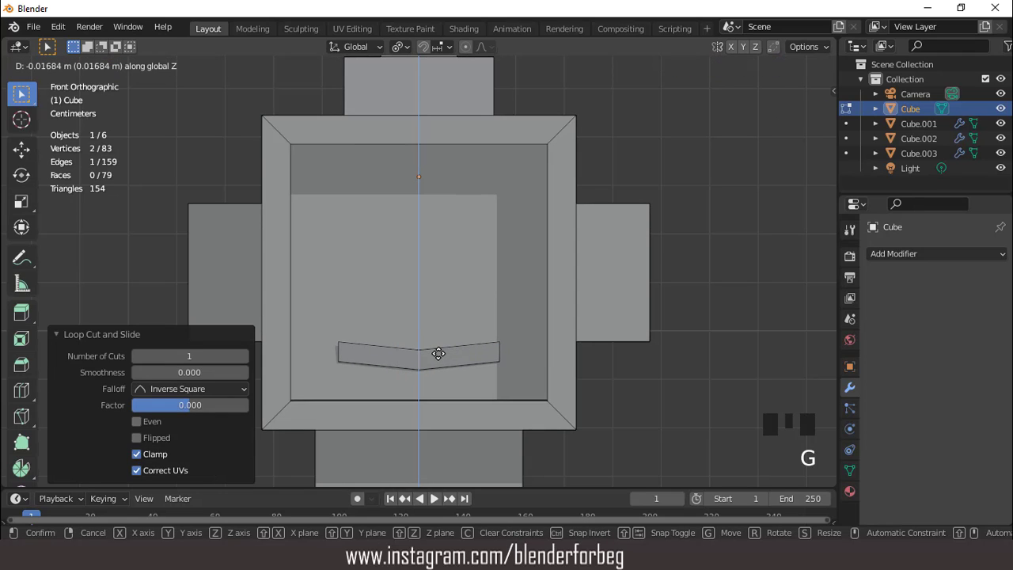
pyautogui.click(438, 358)
# Bevel the mouth's centre edge with three segments and a width of about 0.083 m
pyautogui.hotkey('ctrl', 'b')
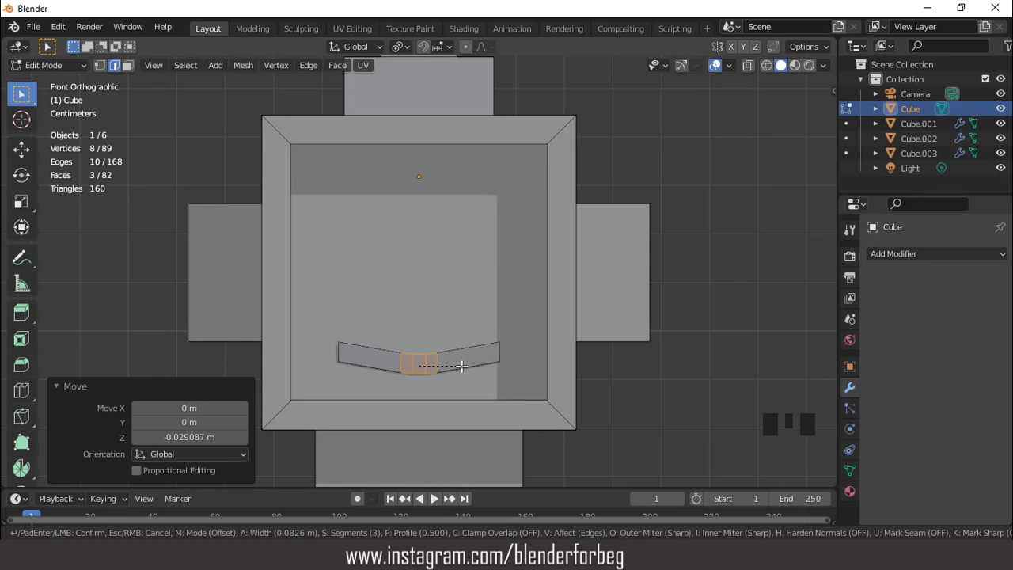
pyautogui.click(462, 366)
pyautogui.scroll(-3, 429, 301)
pyautogui.moveTo(429, 301); pyautogui.dragTo(469, 286, button='middle')
pyautogui.scroll(2, 496, 303)
# Leave Edit Mode and move the mirrored eyes object about 0.019 m forward along Y
pyautogui.press('Tab')
pyautogui.scroll(-2, 469, 284)
pyautogui.click(915, 154)
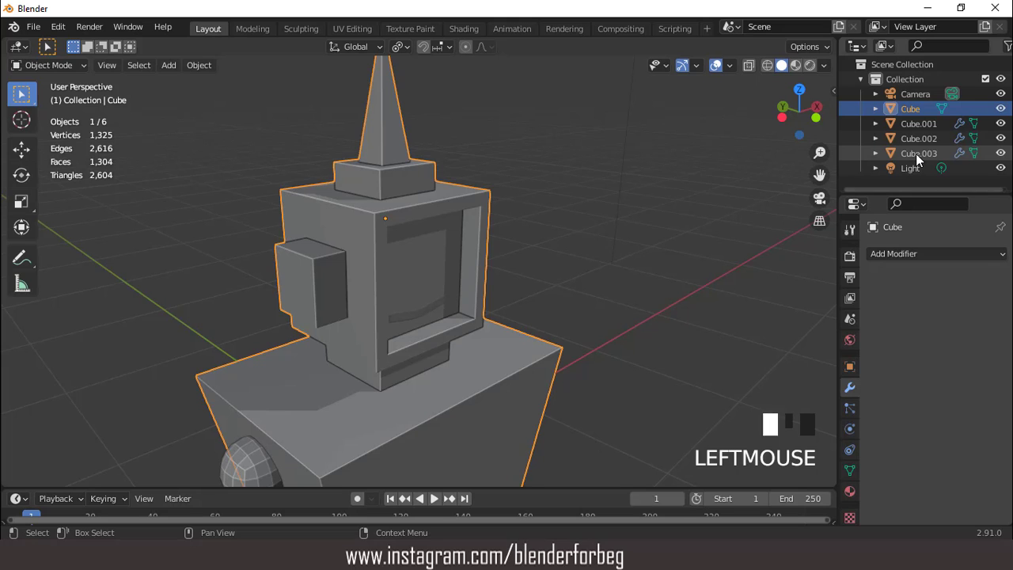
pyautogui.moveTo(682, 209); pyautogui.dragTo(630, 214, button='middle')
pyautogui.scroll(3, 482, 229)
pyautogui.moveTo(482, 228); pyautogui.dragTo(521, 234, button='middle')
pyautogui.scroll(3, 521, 234)
pyautogui.press('g')
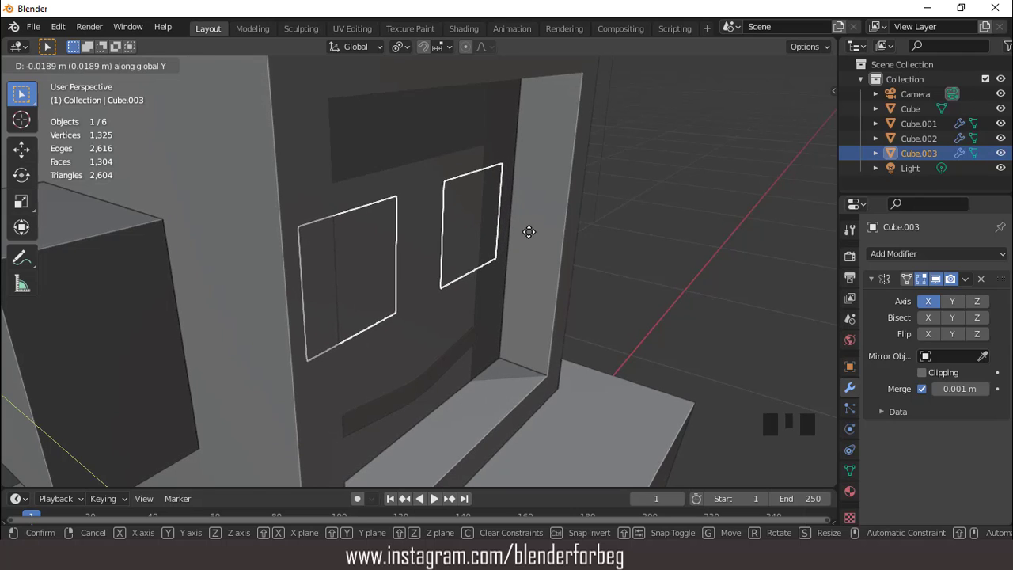
pyautogui.click(524, 228)
pyautogui.moveTo(501, 221); pyautogui.dragTo(428, 214, button='middle')
# Examine the whole robot from the front and at an angle to check its overall proportions
pyautogui.press('KP_1')
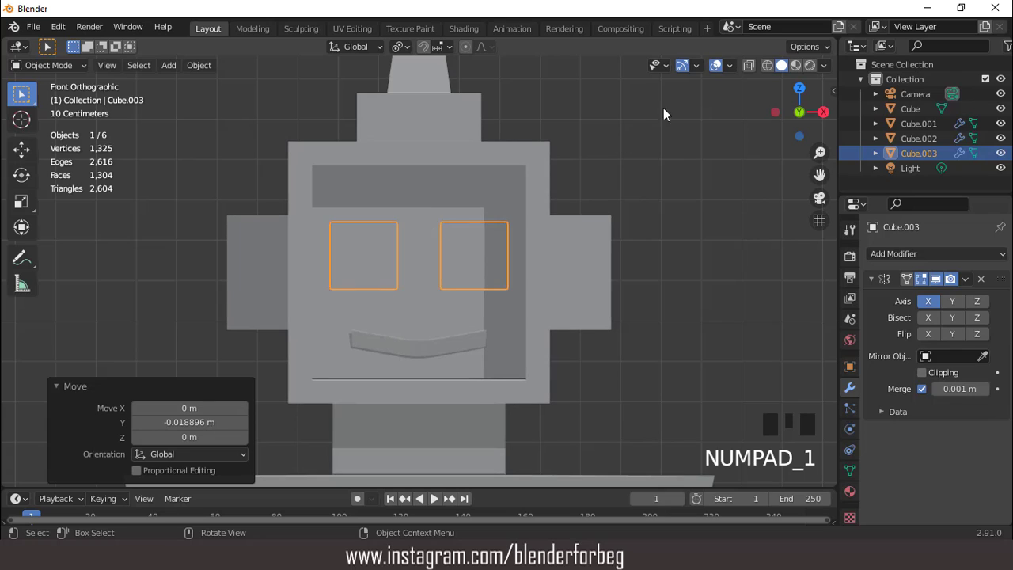
pyautogui.click(712, 68)
pyautogui.click(712, 68)
pyautogui.scroll(-5, 594, 211)
pyautogui.scroll(-4, 597, 214)
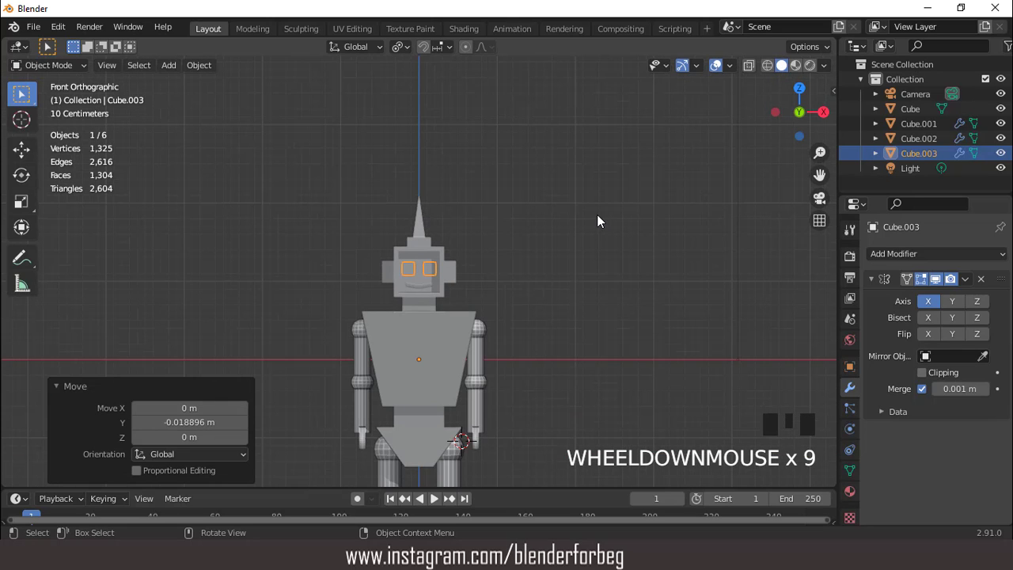
pyautogui.press('ctrl+KP_2')
pyautogui.press('ctrl+KP_2')
pyautogui.press('ctrl+KP_2')
pyautogui.press('ctrl+KP_2')
pyautogui.press('ctrl+KP_2')
pyautogui.press('ctrl+KP_2')
pyautogui.press('ctrl+KP_2')
pyautogui.press('ctrl+KP_2')
pyautogui.press('ctrl+KP_2')
pyautogui.press('ctrl+KP_2')
pyautogui.press('ctrl+KP_2')
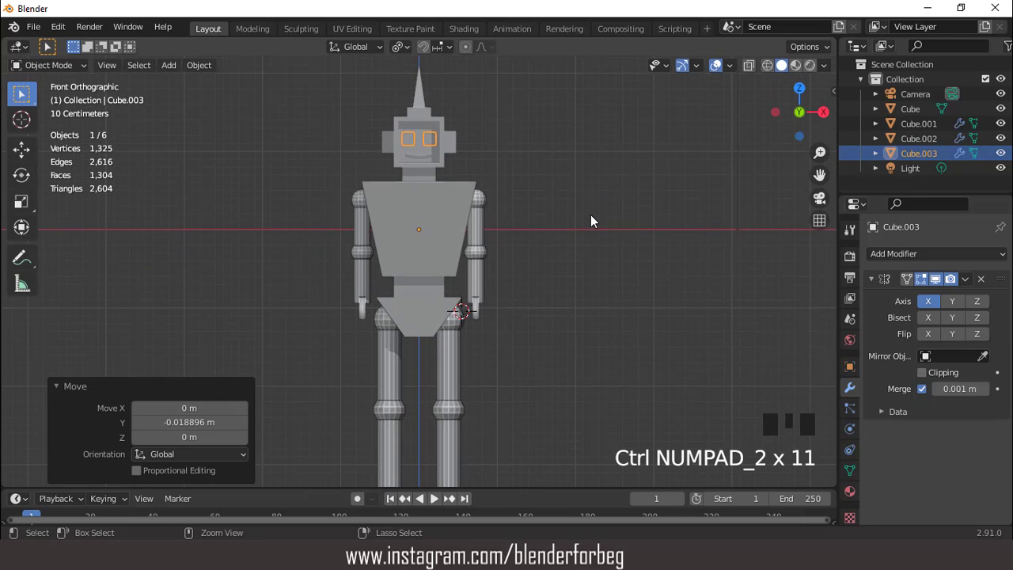
pyautogui.scroll(-2, 590, 214)
pyautogui.moveTo(590, 214); pyautogui.dragTo(538, 234, button='middle')
pyautogui.scroll(5, 474, 233)
# Add a Bevel modifier to the body mesh and set its segments to 2
pyautogui.click(450, 217)
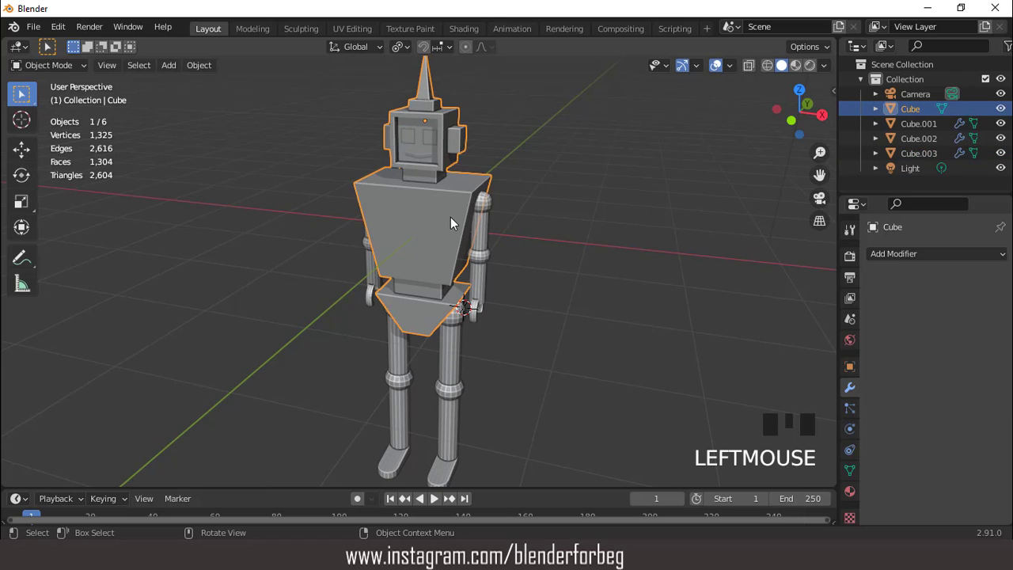
pyautogui.click(895, 254)
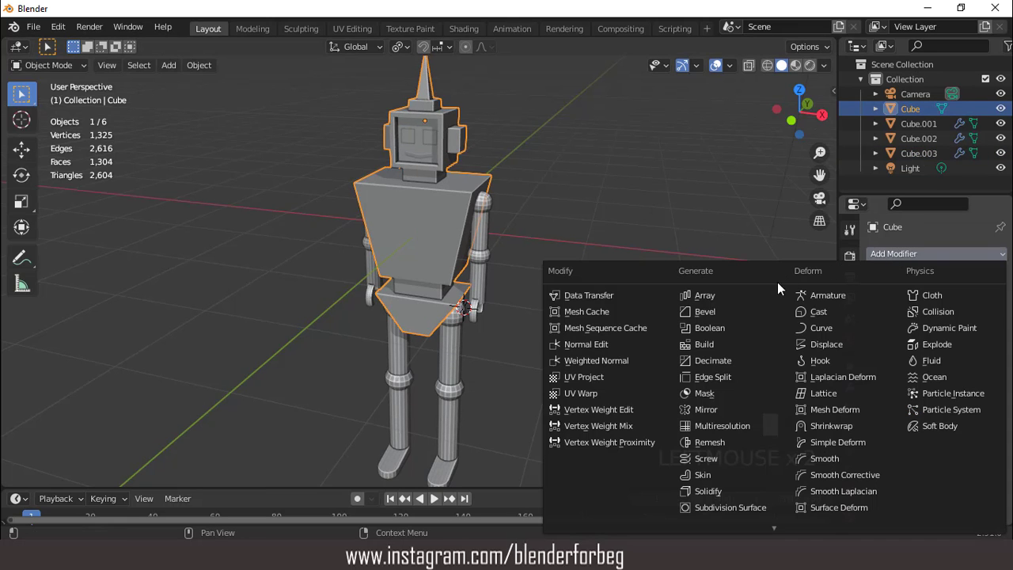
pyautogui.click(731, 310)
pyautogui.moveTo(732, 311); pyautogui.dragTo(561, 211, button='middle')
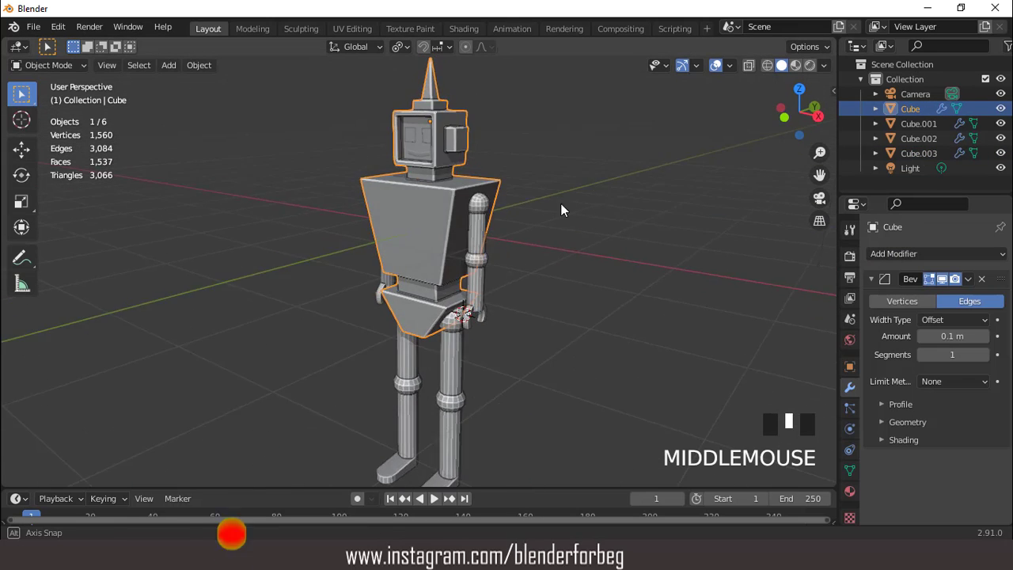
pyautogui.scroll(3, 546, 202)
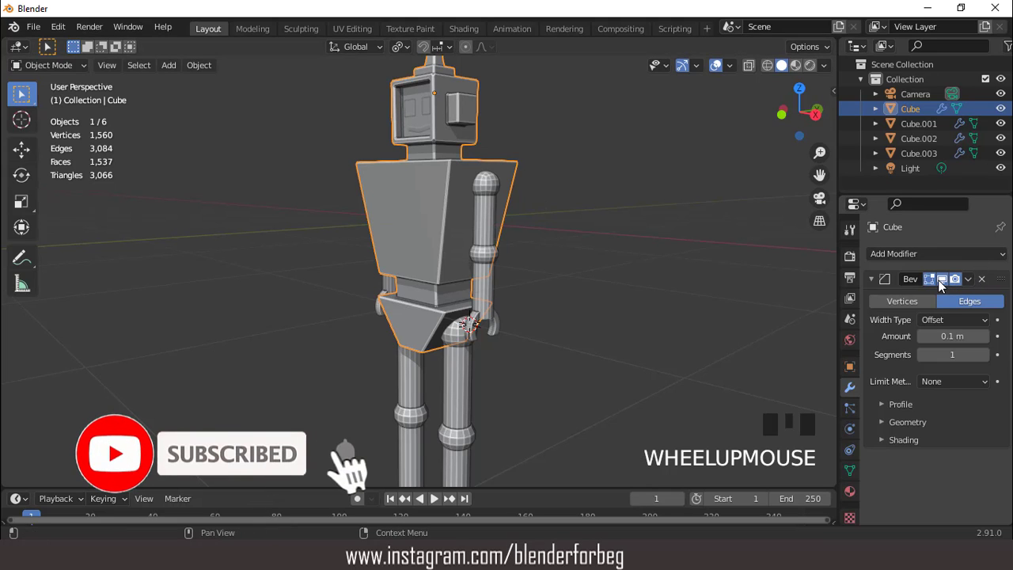
pyautogui.click(984, 355)
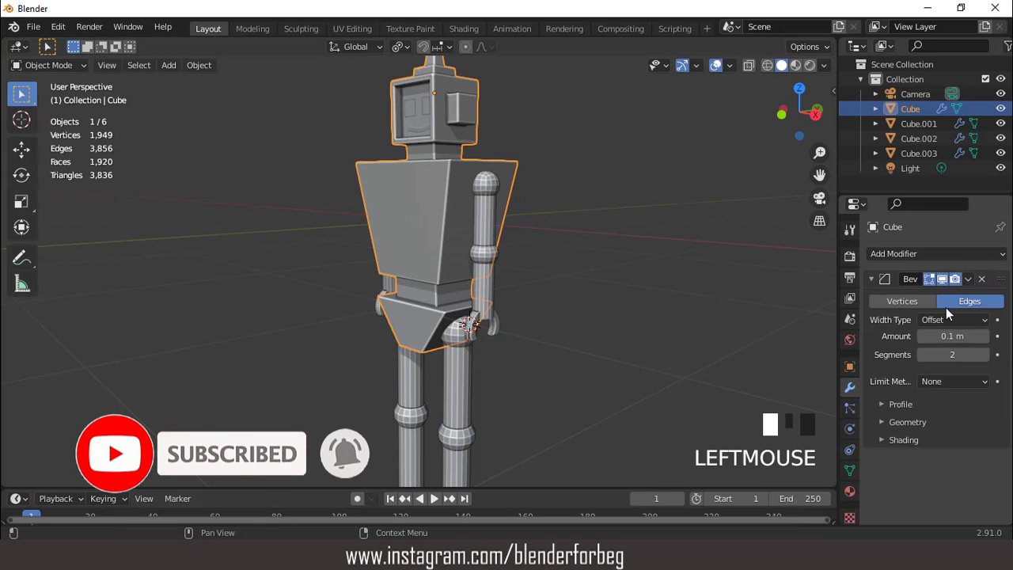
# Hide the Bevel modifier in the viewport and lower the torso's front top edge about 0.137 m along Z
pyautogui.click(942, 279)
pyautogui.moveTo(525, 141); pyautogui.dragTo(543, 189, button='middle')
pyautogui.scroll(2, 502, 180)
pyautogui.press('Tab')
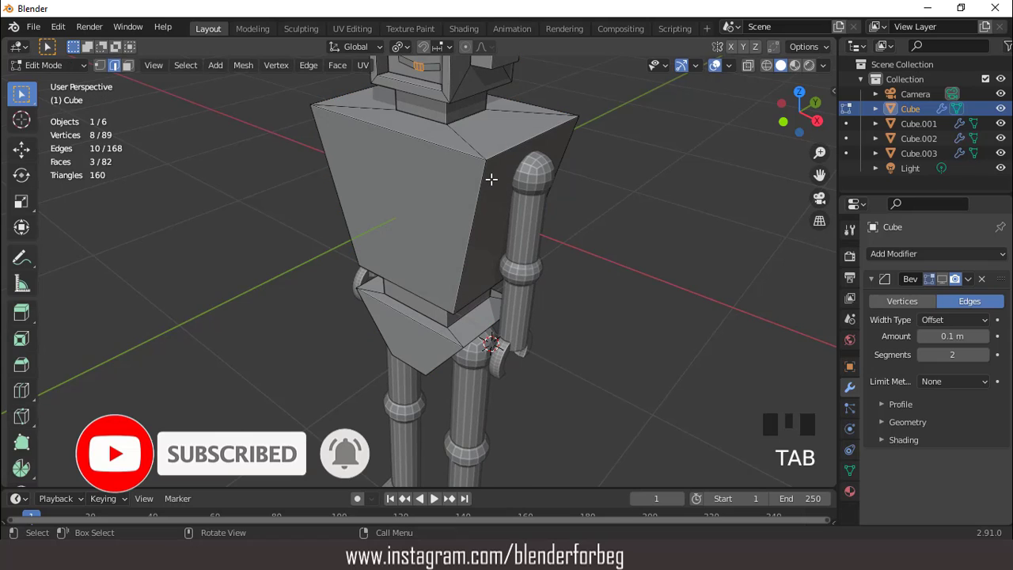
pyautogui.press('2')
pyautogui.moveTo(487, 164); pyautogui.dragTo(475, 166, button='middle')
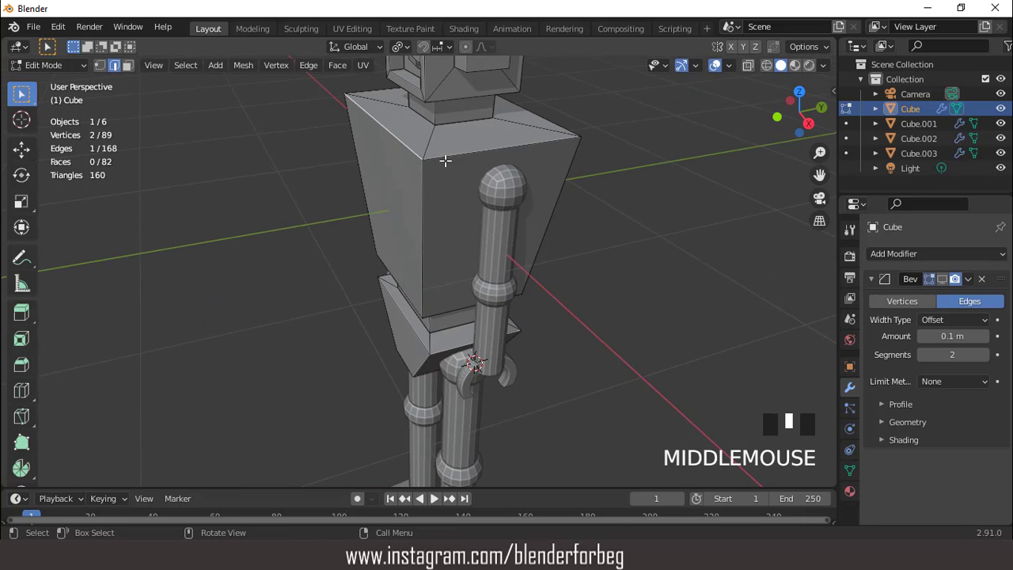
pyautogui.press('KP_3')
pyautogui.press('g')
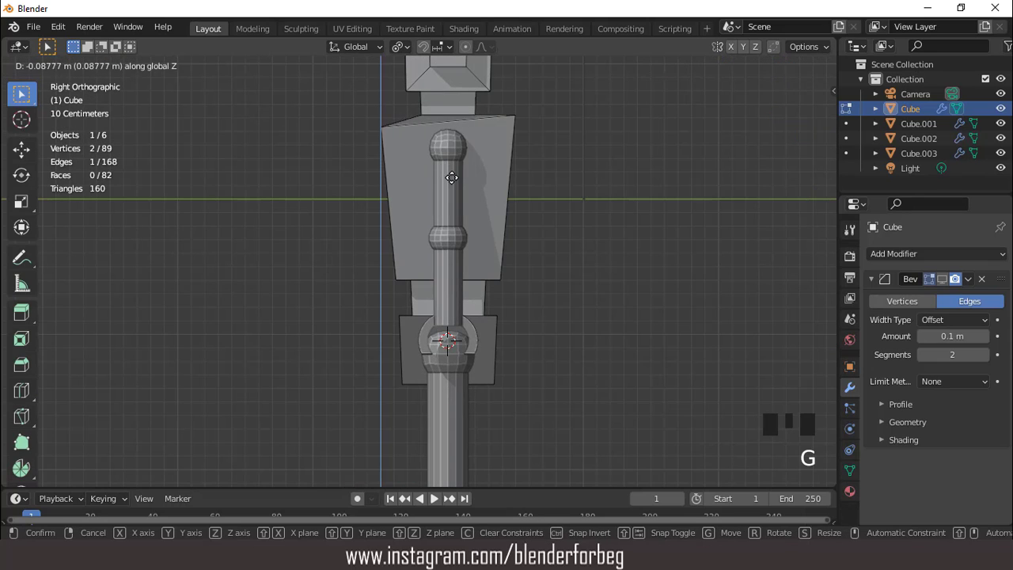
pyautogui.click(452, 178)
pyautogui.moveTo(455, 175); pyautogui.dragTo(450, 194, button='middle')
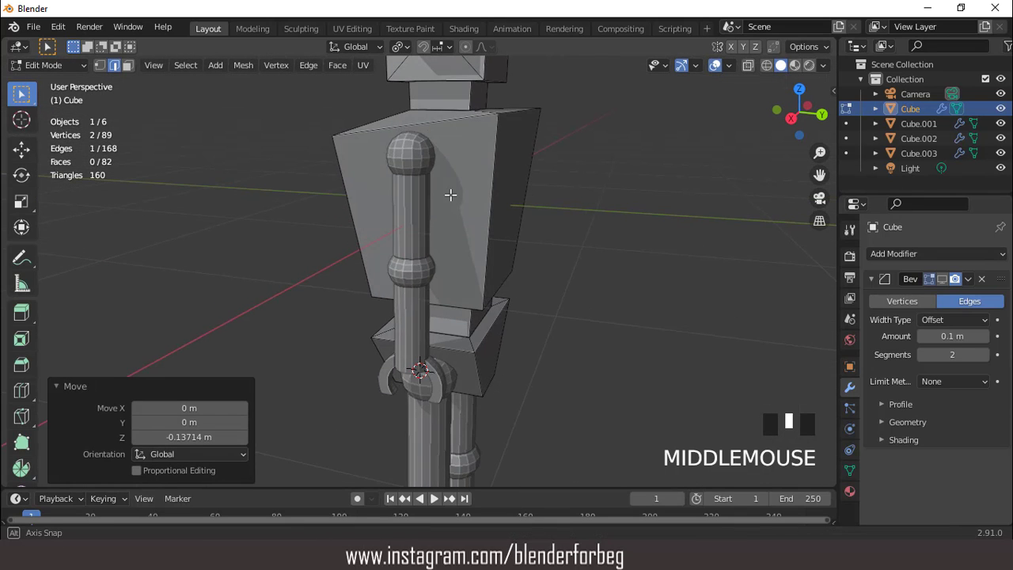
# Lower the torso's rear top edge about 0.088 m along Z
pyautogui.click(510, 110)
pyautogui.press('KP_1')
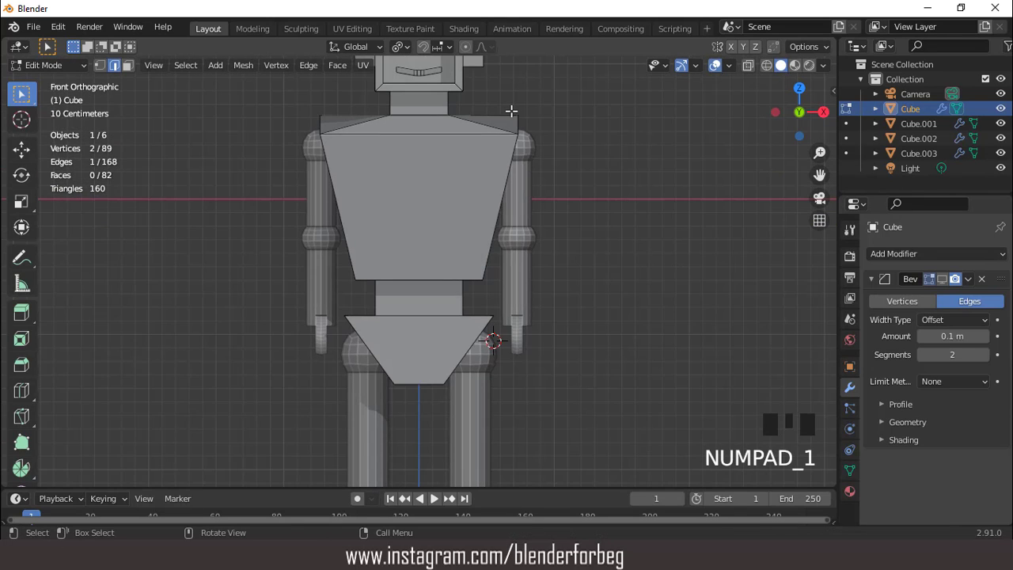
pyautogui.press('KP_3')
pyautogui.press('g')
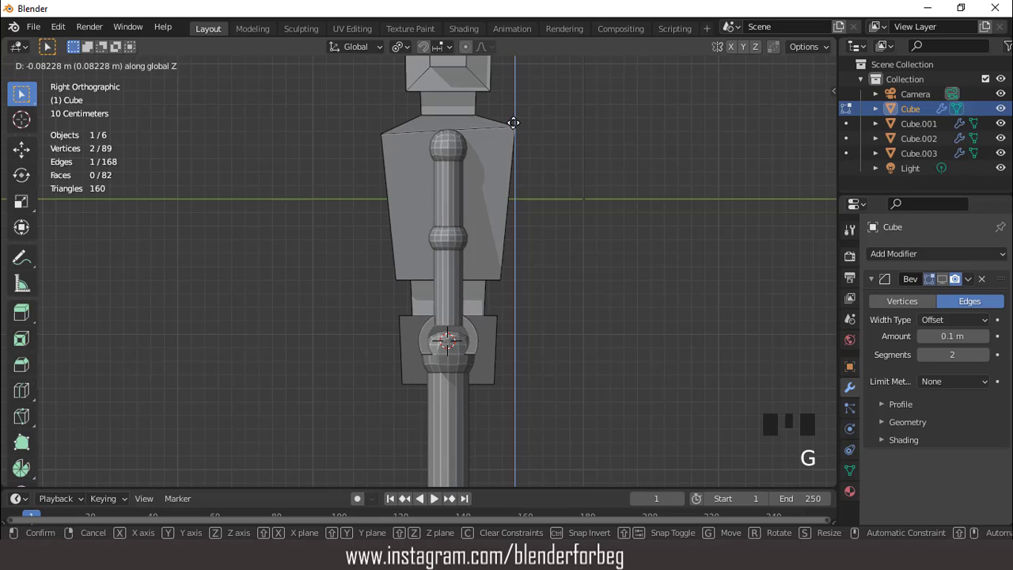
pyautogui.click(513, 122)
pyautogui.moveTo(476, 282); pyautogui.dragTo(471, 203, button='middle')
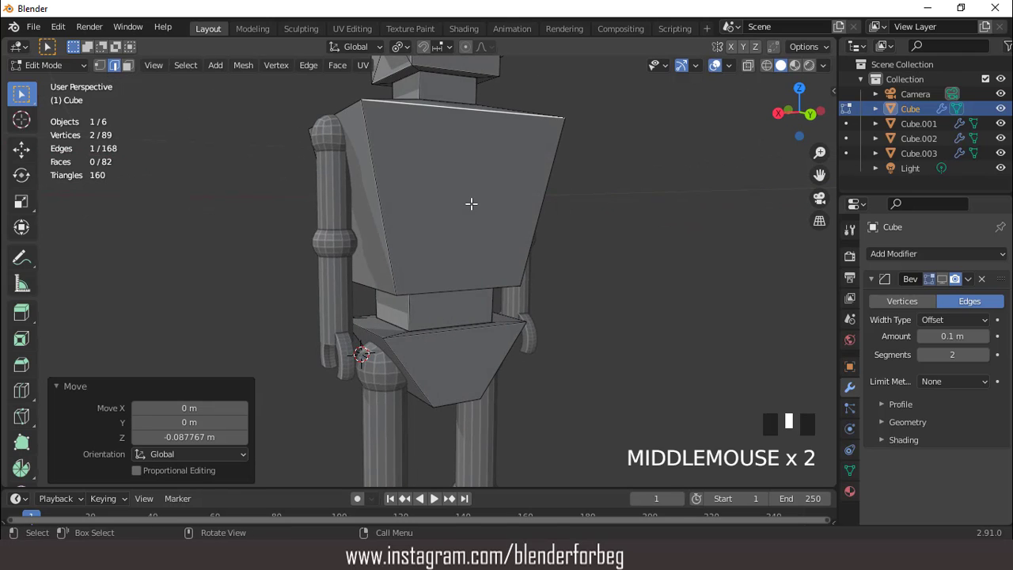
# Inset the torso's back face with a thickness of about 0.59 m
pyautogui.press('ctrl+KP_3')
pyautogui.press('KP_1')
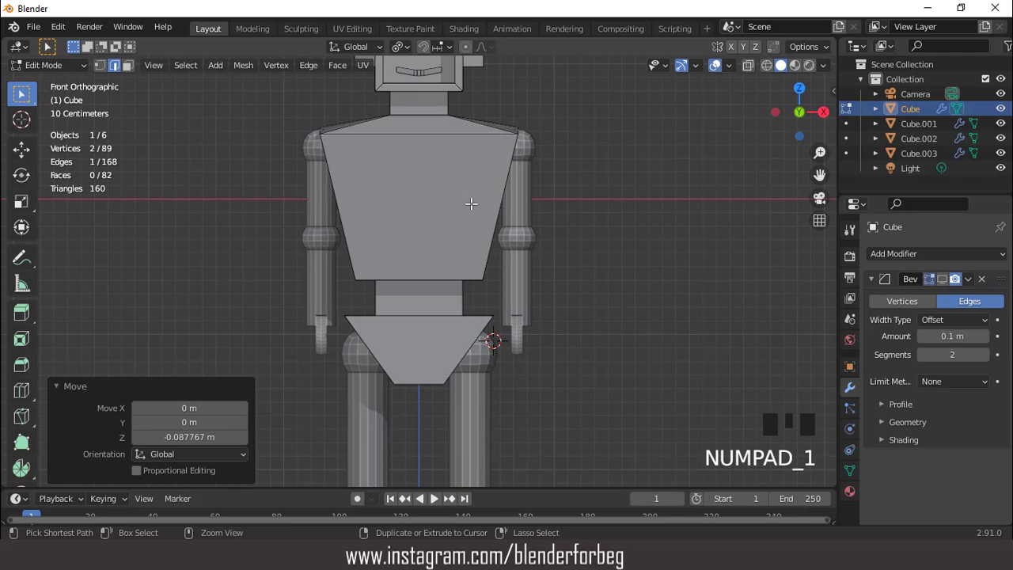
pyautogui.press('ctrl+KP_1')
pyautogui.press('3')
pyautogui.click(459, 189)
pyautogui.scroll(1, 458, 191)
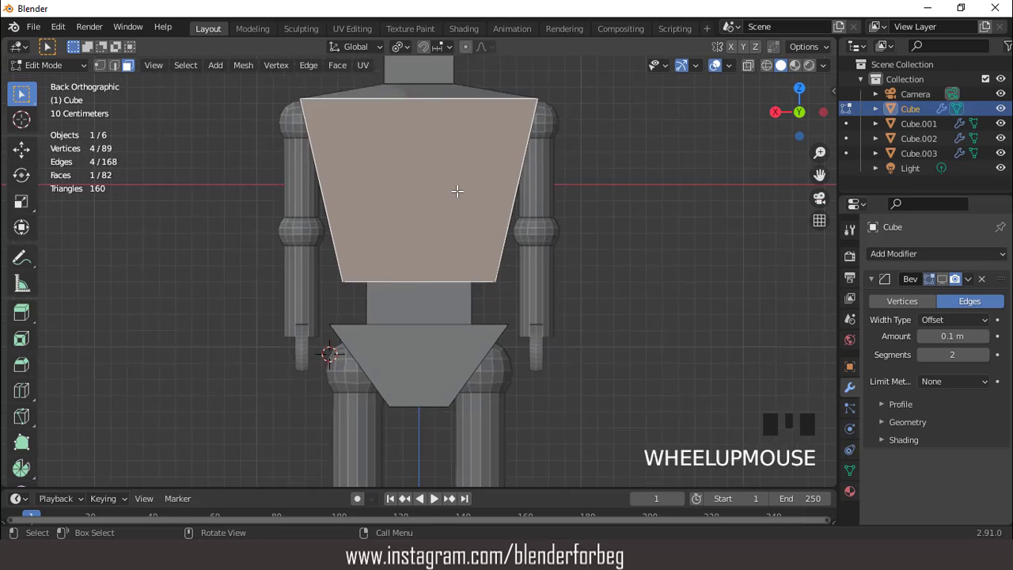
pyautogui.scroll(1, 458, 191)
pyautogui.scroll(-1, 457, 191)
pyautogui.press('i')
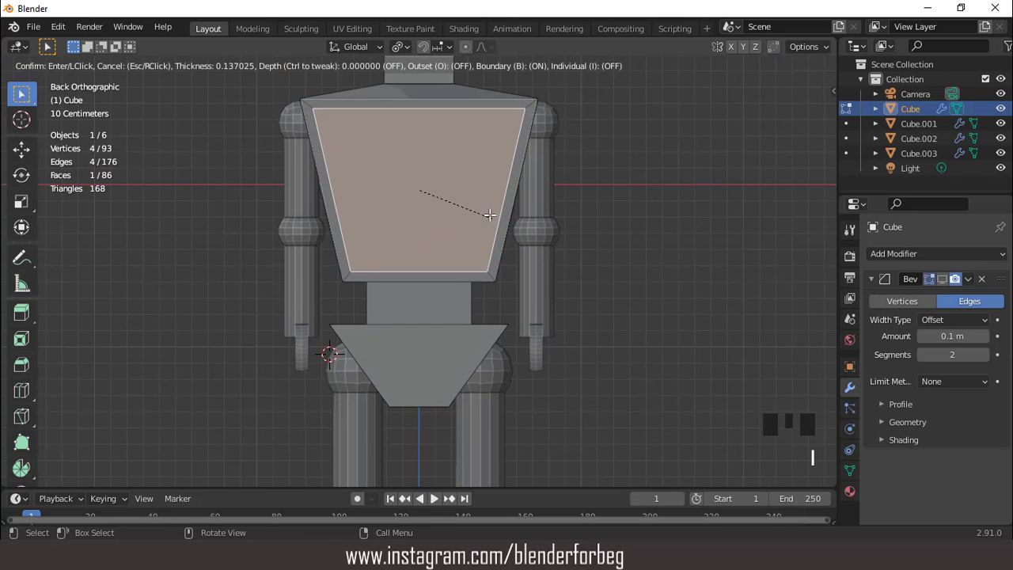
pyautogui.click(470, 191)
# Try to flatten the inset back face by scaling it to about 0.472 along Z
pyautogui.moveTo(470, 191); pyautogui.dragTo(527, 212, button='middle')
pyautogui.press('s')
pyautogui.press('z')
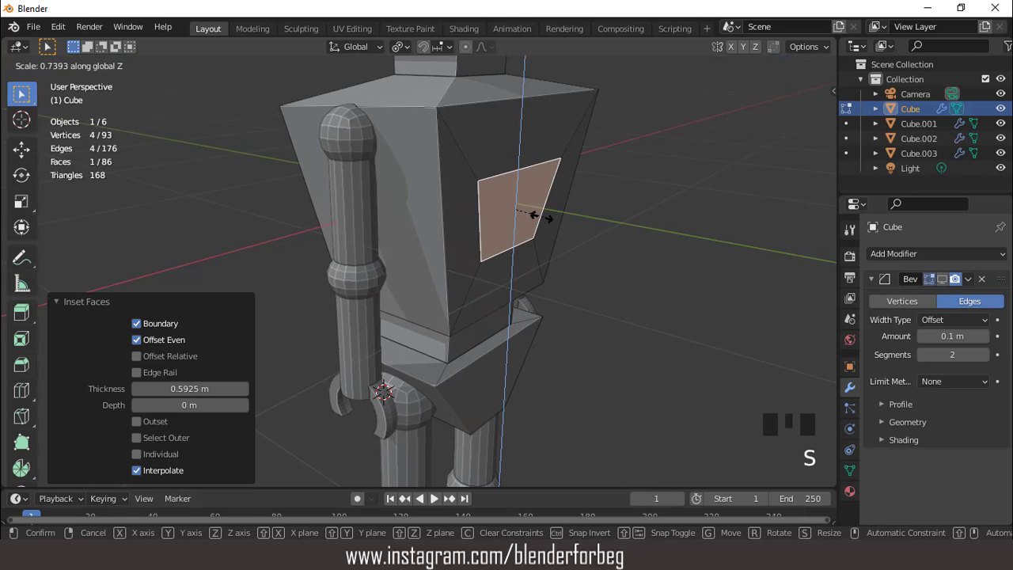
pyautogui.click(533, 209)
pyautogui.moveTo(533, 208); pyautogui.dragTo(587, 164, button='middle')
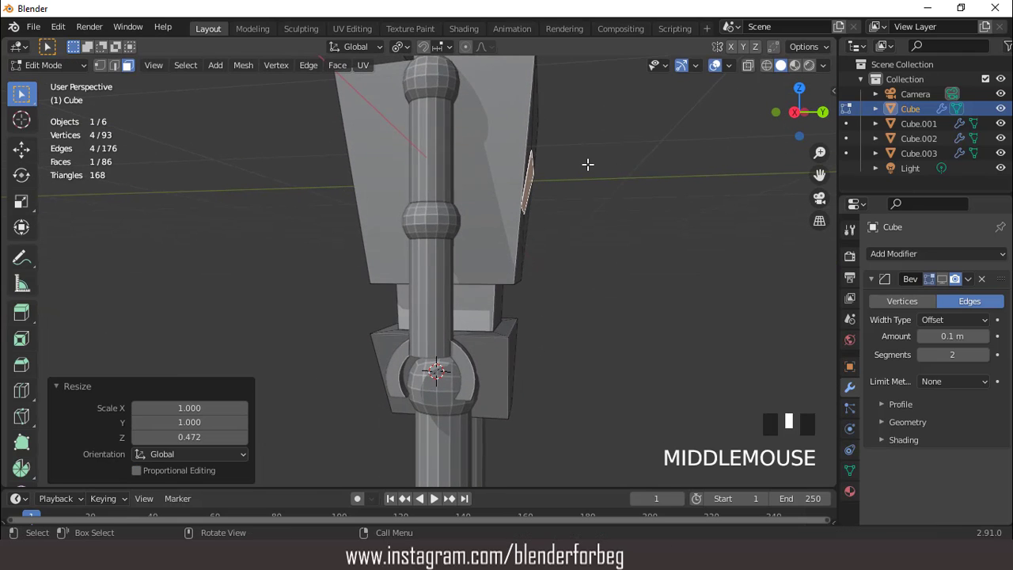
pyautogui.press('KP_3')
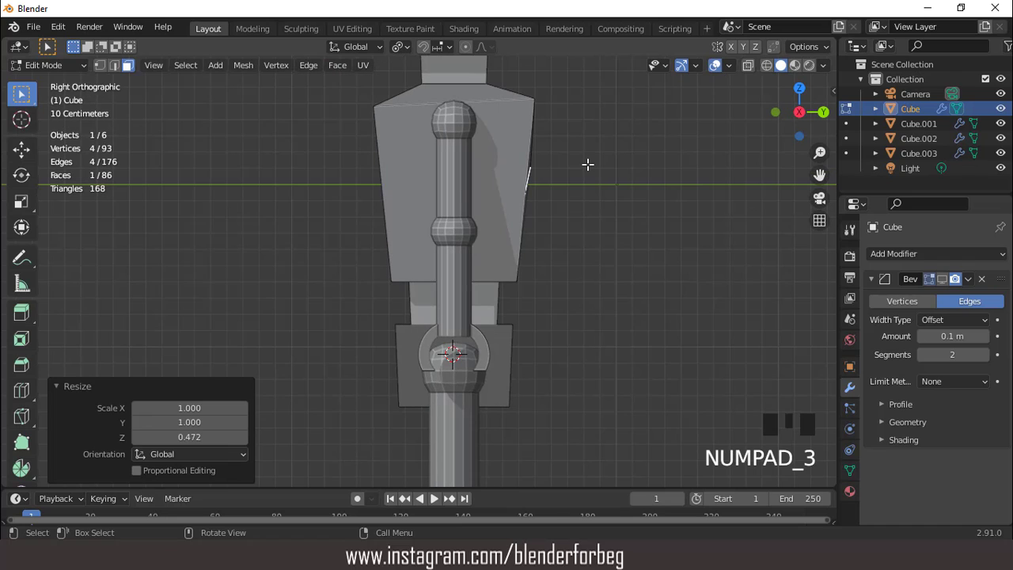
pyautogui.press('ctrl+KP_1')
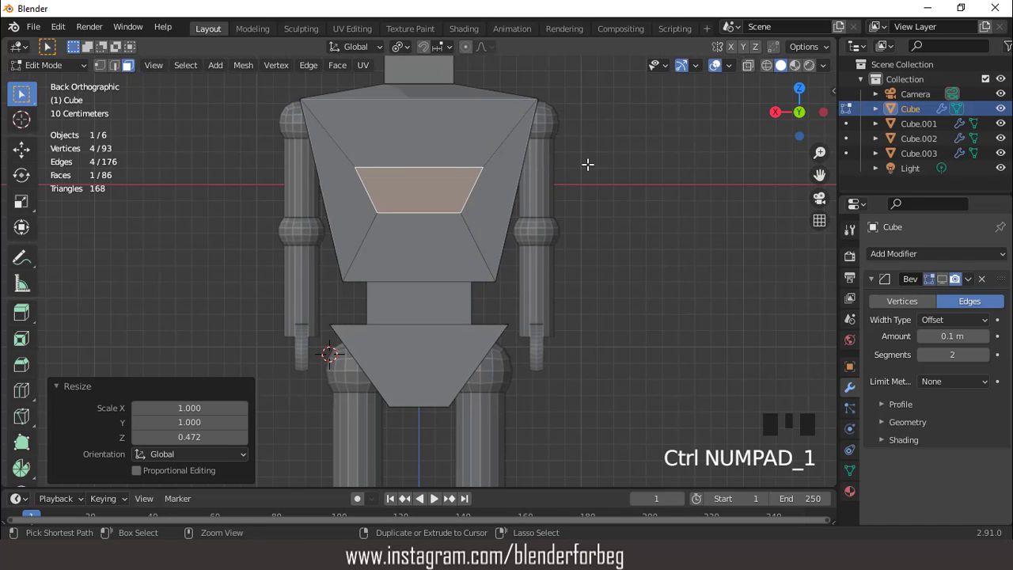
pyautogui.hotkey('ctrl', 'z')
# Slide the lower edge of the inset back face upward with an edge slide factor of about -0.644
pyautogui.scroll(1, 509, 179)
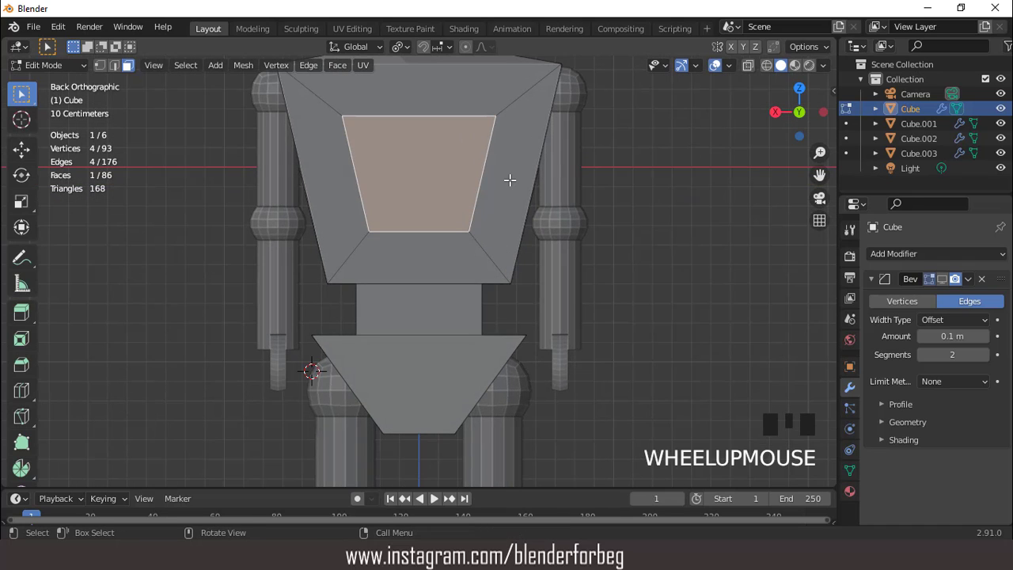
pyautogui.press('2')
pyautogui.click(429, 230)
pyautogui.press('g')
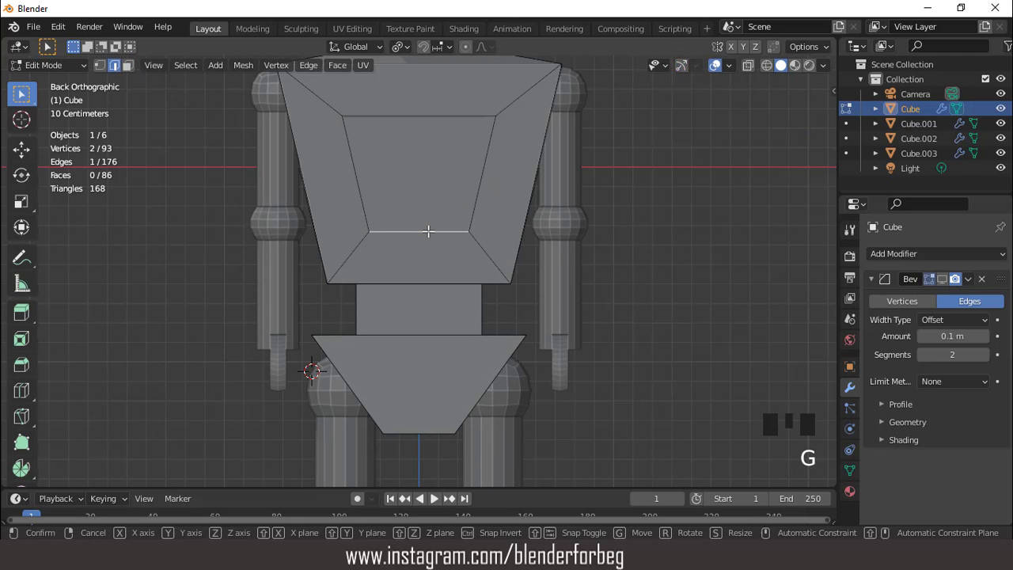
pyautogui.press('g')
pyautogui.click(432, 176)
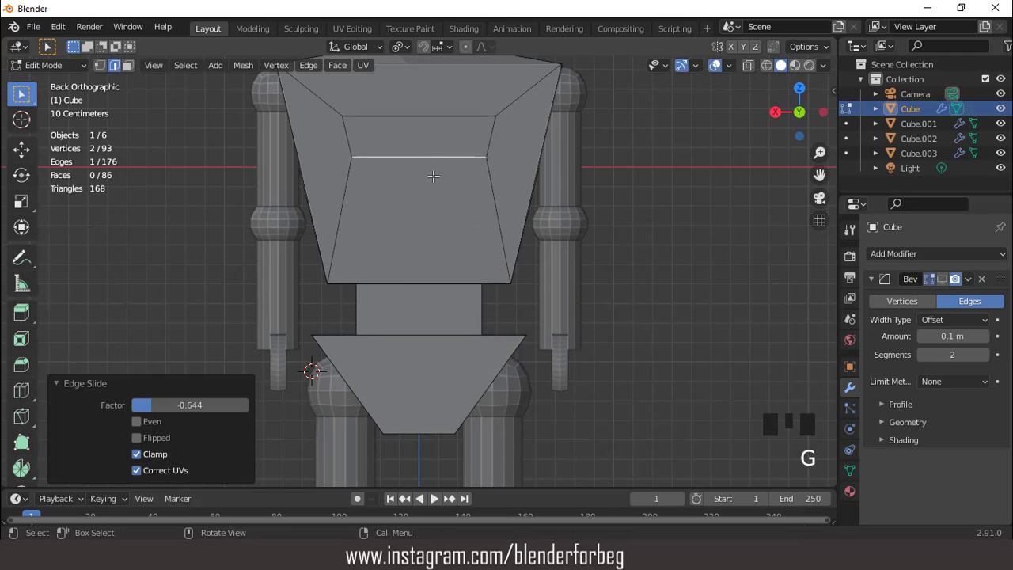
pyautogui.scroll(-2, 430, 174)
# Extrude a face on the torso's back
pyautogui.moveTo(429, 174); pyautogui.dragTo(618, 171, button='middle')
pyautogui.click(491, 194)
pyautogui.press('e')
pyautogui.click(523, 225)
# Scale the extruded back face along X and along Z
pyautogui.press('s')
pyautogui.press('x')
pyautogui.click(479, 234)
pyautogui.press('s')
pyautogui.press('z')
pyautogui.click(534, 195)
pyautogui.scroll(2, 547, 187)
pyautogui.moveTo(546, 187); pyautogui.dragTo(433, 195, button='middle')
# Show the Bevel modifier in the viewport again and add a vertical centre loop cut through the body mesh
pyautogui.press('Tab')
pyautogui.scroll(3, 459, 235)
pyautogui.scroll(4, 477, 193)
pyautogui.press('Tab')
pyautogui.hotkey('ctrl', 'r')
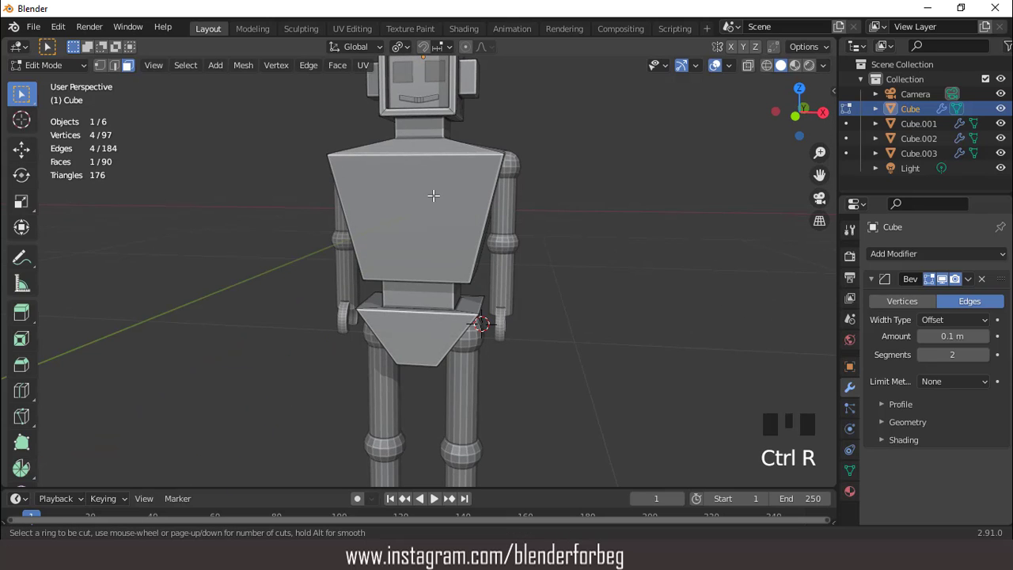
pyautogui.click(425, 172)
pyautogui.moveTo(425, 172); pyautogui.dragTo(466, 203, button='middle')
# Return to Object Mode and apply the Bevel modifier to the body
pyautogui.press('Tab')
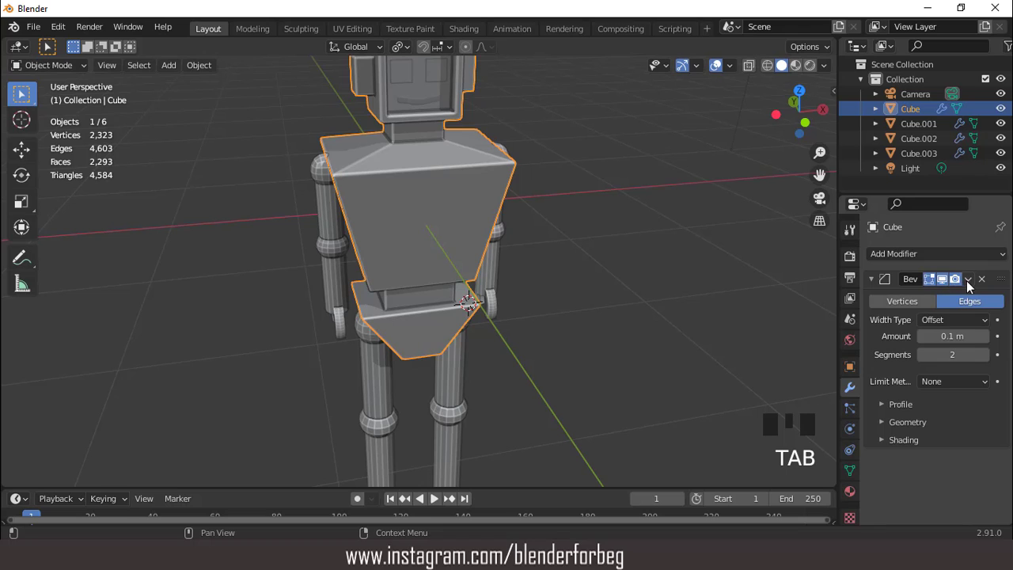
pyautogui.click(966, 280)
pyautogui.click(933, 296)
# In Edit Mode, select the torso's four front faces in front view and inset them by 0.5113 m
pyautogui.scroll(2, 472, 237)
pyautogui.press('Tab')
pyautogui.press('KP_1')
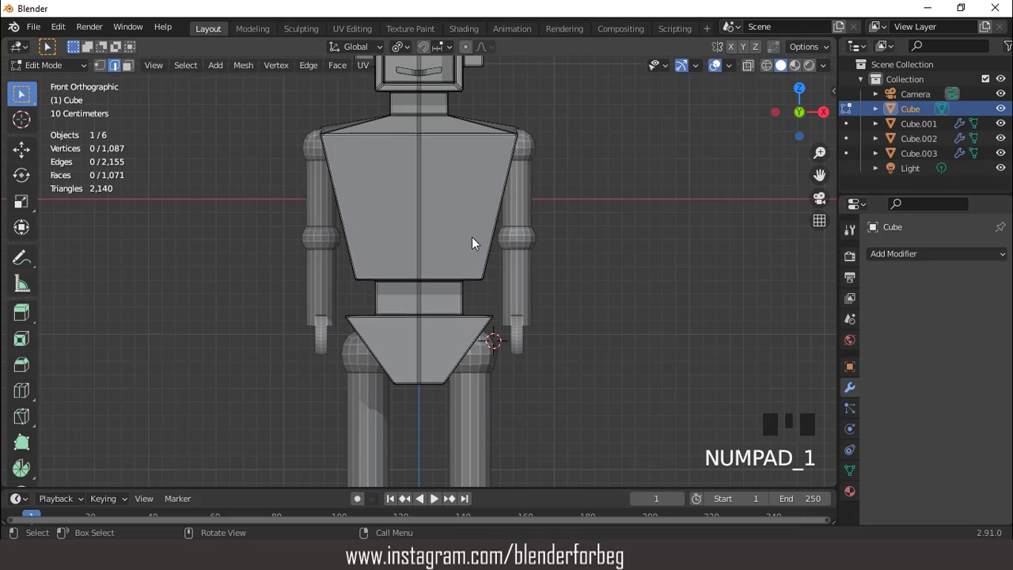
pyautogui.press('3')
pyautogui.moveTo(384, 185); pyautogui.dragTo(447, 204)
pyautogui.scroll(2, 448, 204)
pyautogui.press('i')
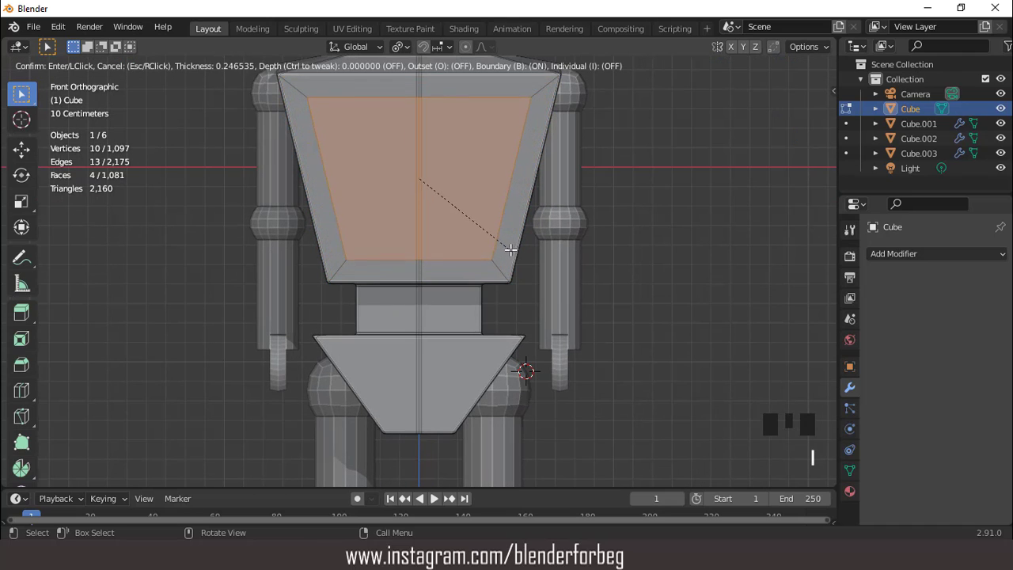
pyautogui.click(497, 231)
# Scale the inset chest faces down by 0.698 and again by about 0.72
pyautogui.scroll(-5, 497, 232)
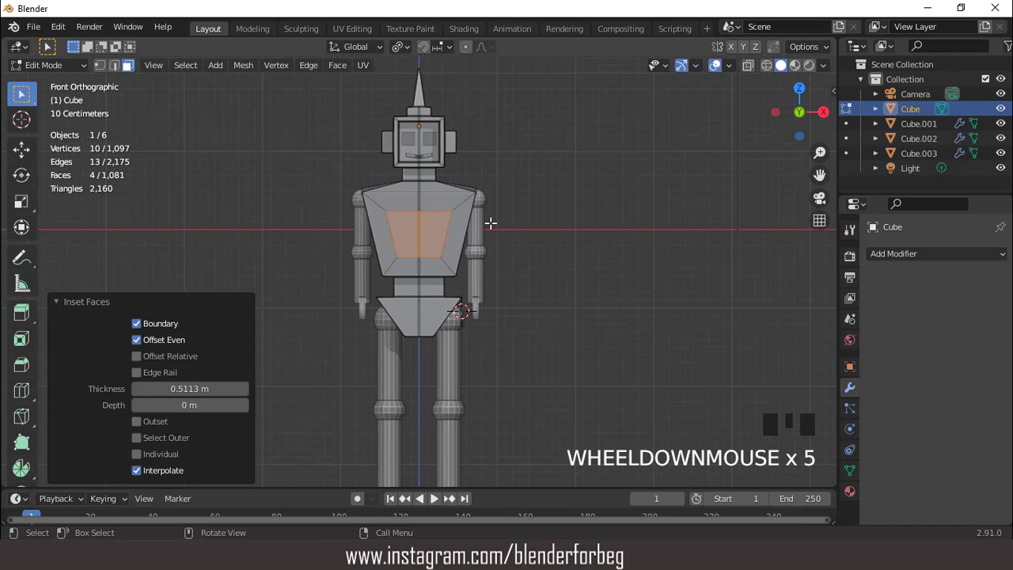
pyautogui.press('s')
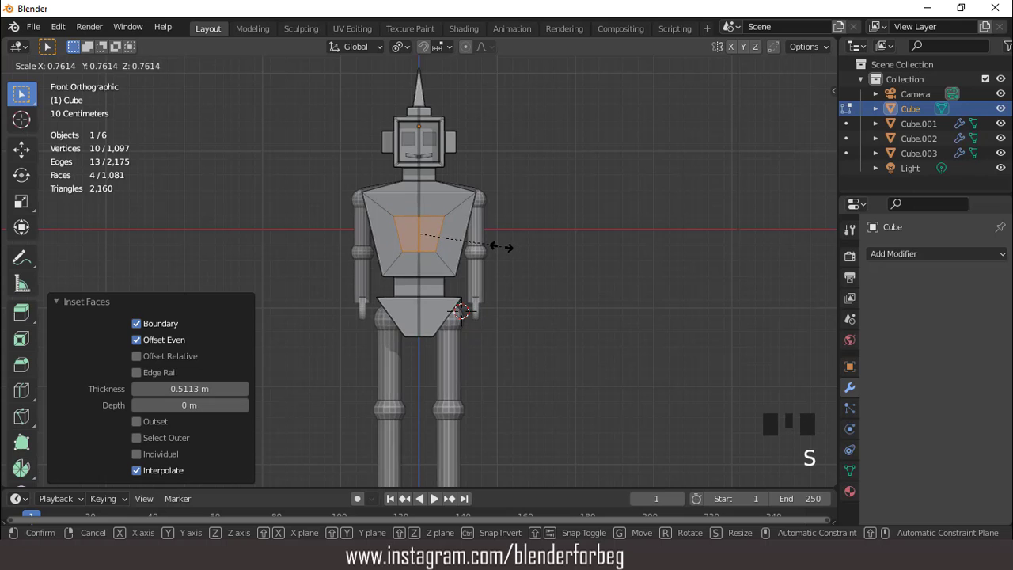
pyautogui.click(481, 227)
pyautogui.scroll(2, 481, 227)
pyautogui.press('s')
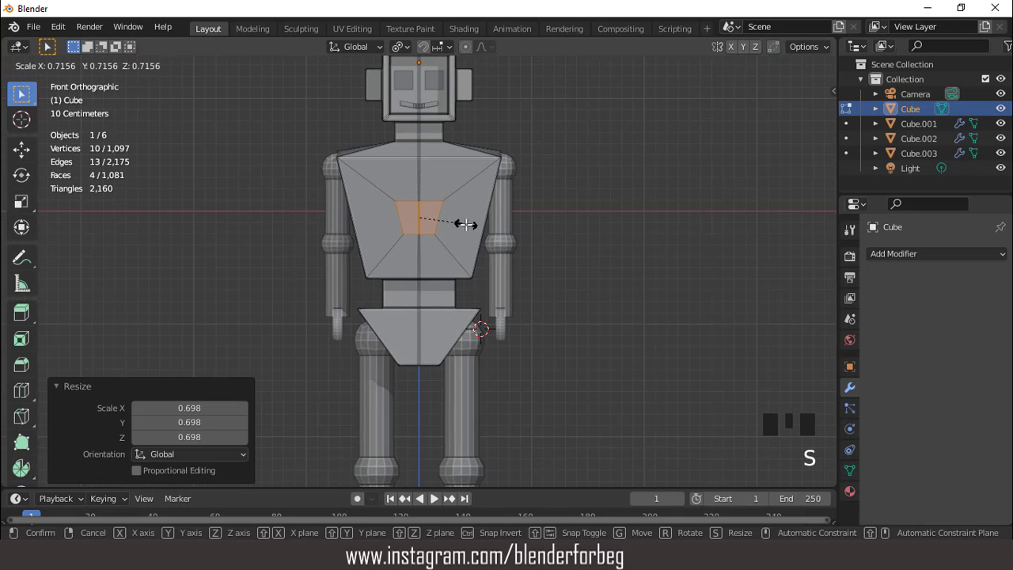
pyautogui.click(466, 224)
# Reshape the selected chest faces into a circle with the Circle tool
pyautogui.rightClick(544, 145)
pyautogui.moveTo(568, 145)
pyautogui.click(606, 160)
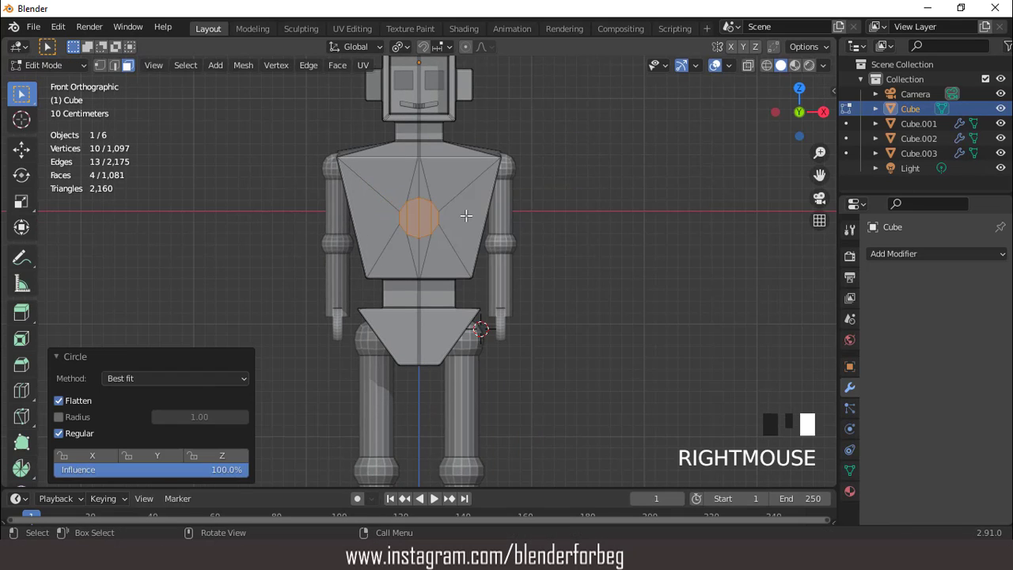
# Extrude the chest circle inward as a recess, scaling its inner faces by 0.888 and repositioning them
pyautogui.scroll(3, 466, 216)
pyautogui.scroll(-2, 464, 215)
pyautogui.moveTo(452, 219); pyautogui.dragTo(515, 260, button='middle')
pyautogui.scroll(1, 543, 250)
pyautogui.press('e')
pyautogui.click(490, 243)
pyautogui.press('s')
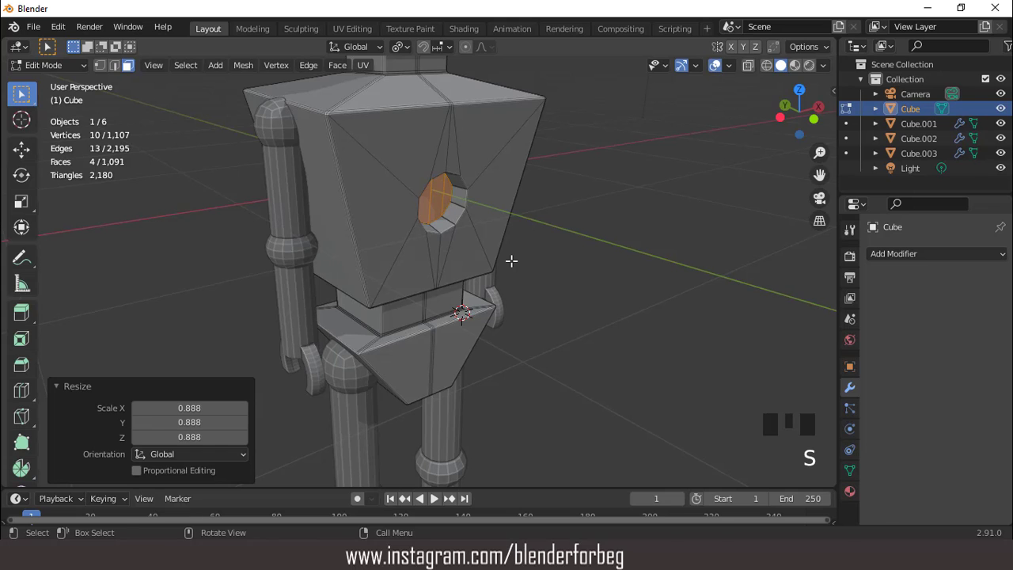
pyautogui.press('g')
pyautogui.click(509, 254)
# Return to Object Mode and switch the viewport to Rendered shading with Scene World turned off
pyautogui.scroll(-2, 522, 253)
pyautogui.moveTo(522, 253)
pyautogui.mouseDown(button='middle')
pyautogui.moveTo(406, 244)
pyautogui.moveTo(467, 261)
pyautogui.moveTo(387, 244)
pyautogui.moveTo(452, 309)
pyautogui.moveTo(425, 208)
pyautogui.moveTo(535, 246)
pyautogui.mouseUp(button='middle')
pyautogui.press('Tab')
pyautogui.press('KP_1')
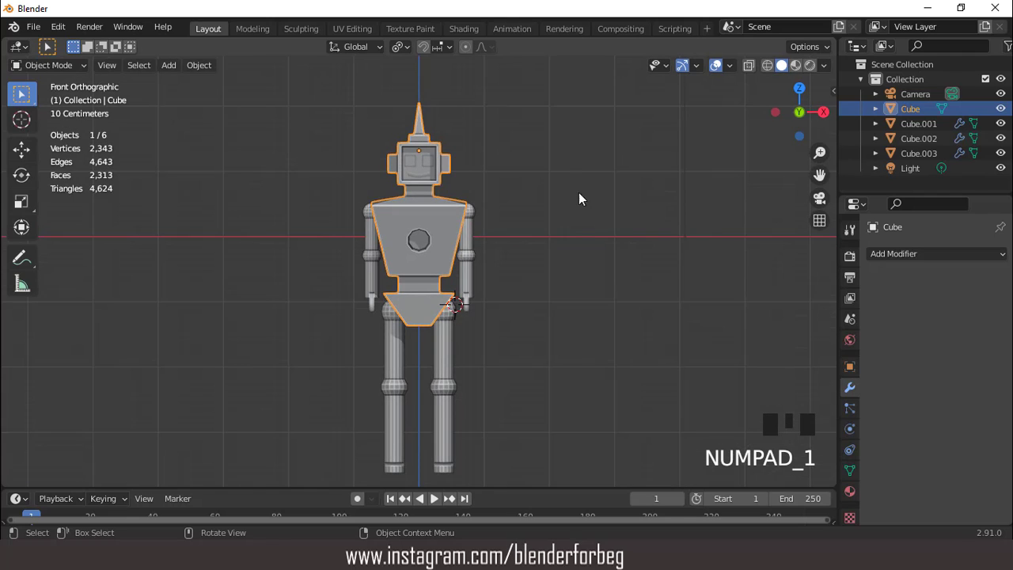
pyautogui.moveTo(578, 192); pyautogui.dragTo(513, 209, button='middle')
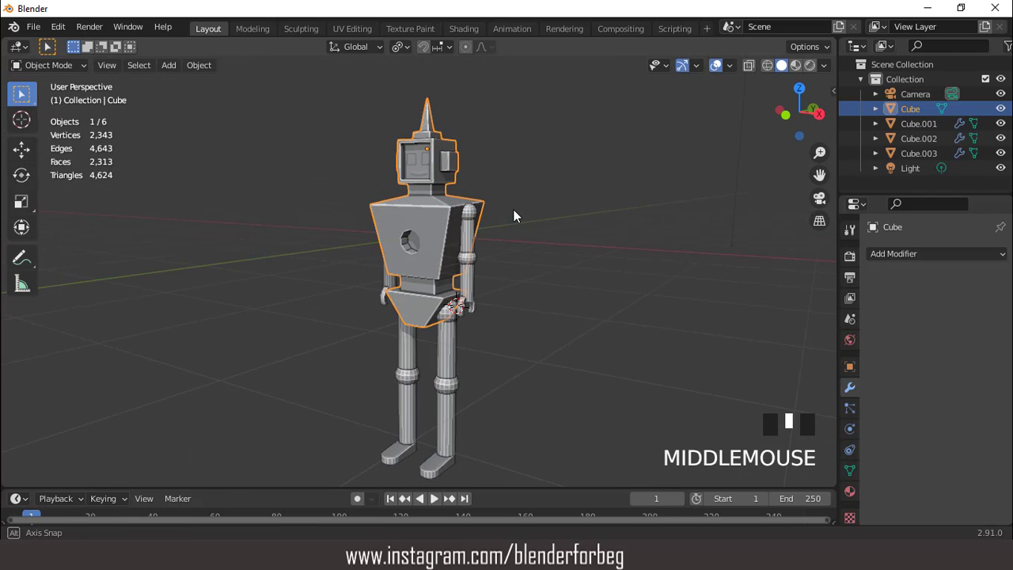
pyautogui.click(809, 65)
pyautogui.click(825, 65)
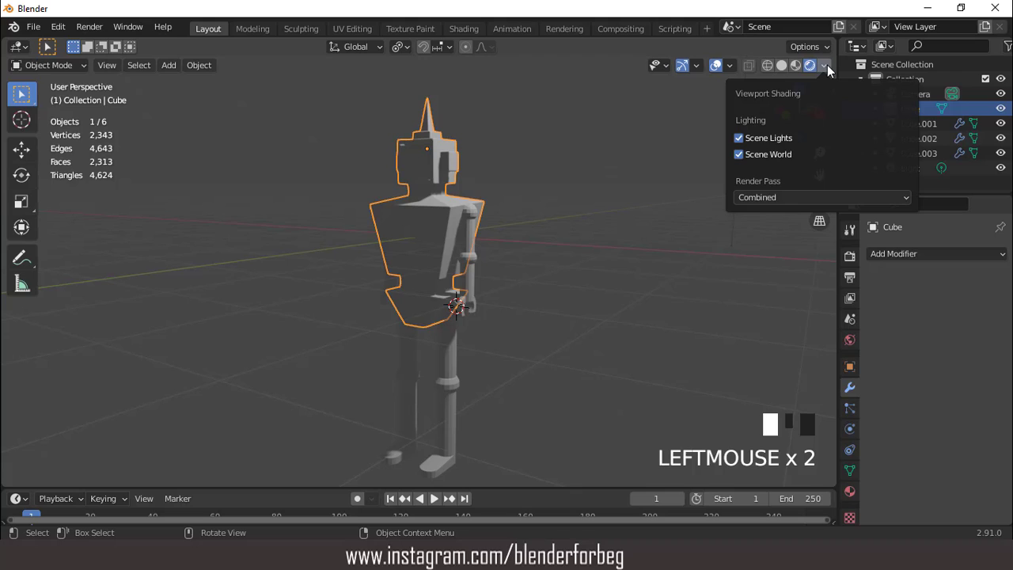
pyautogui.click(743, 154)
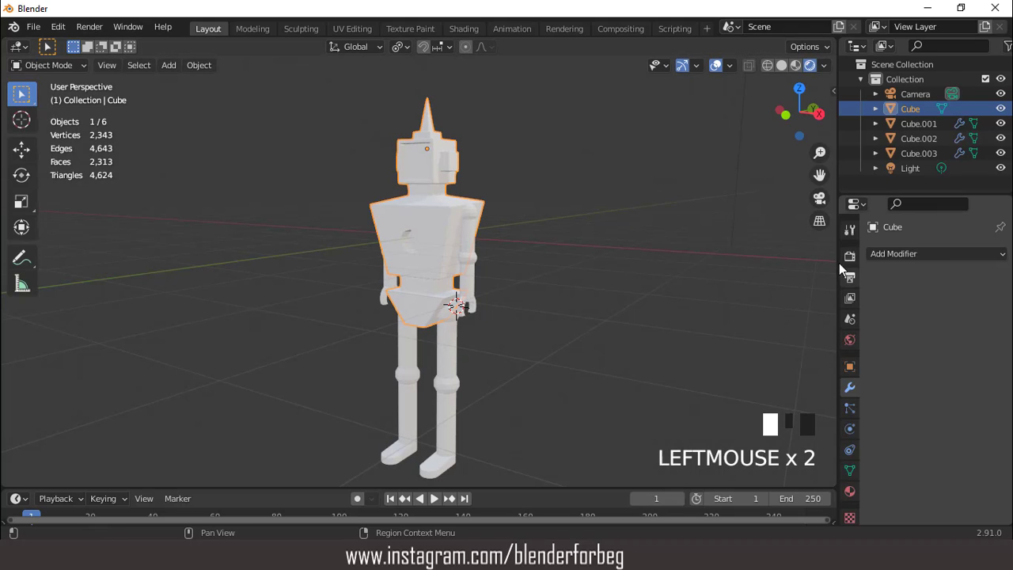
# Enable Eevee's Ambient Occlusion, Bloom and Screen Space Reflections with Refraction, and set the reflections' Max Roughness to 0
pyautogui.click(849, 260)
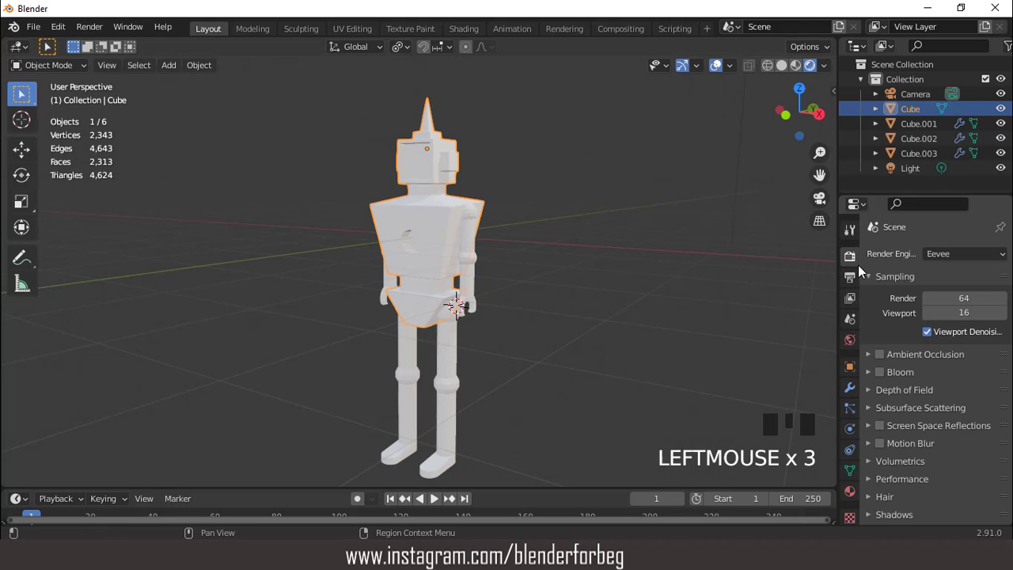
pyautogui.click(879, 425)
pyautogui.click(869, 428)
pyautogui.scroll(-3, 906, 379)
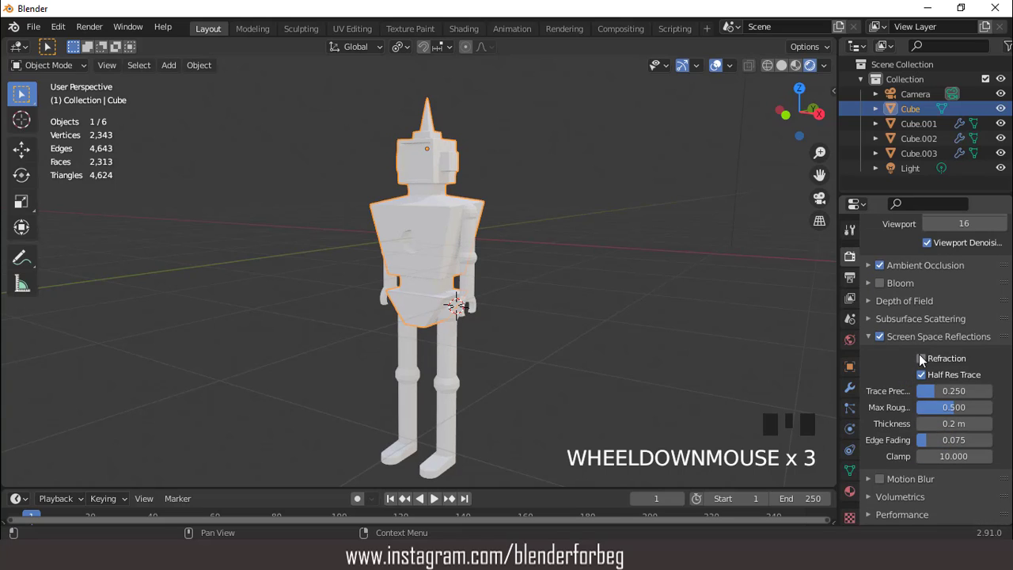
pyautogui.click(921, 359)
pyautogui.click(879, 283)
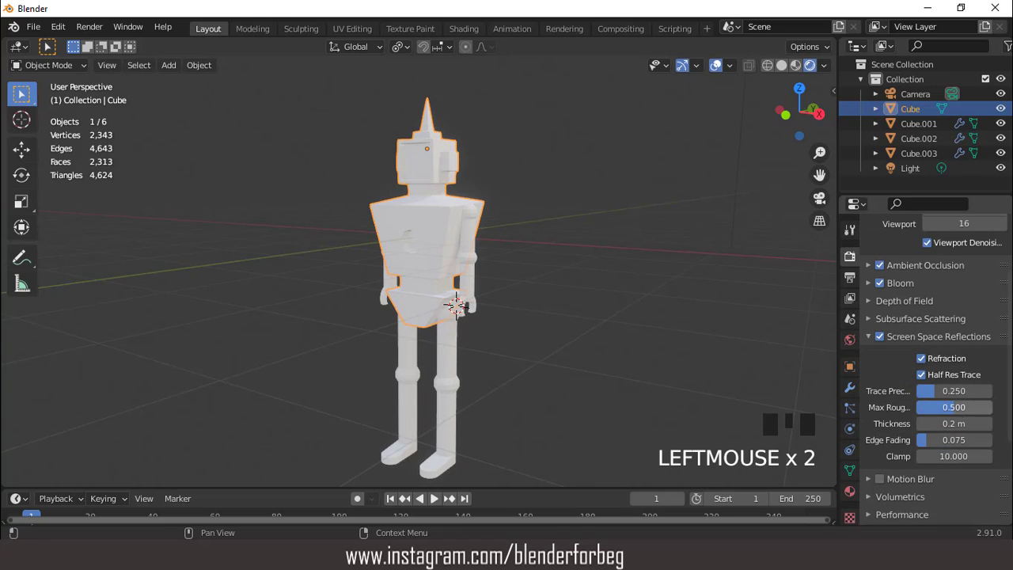
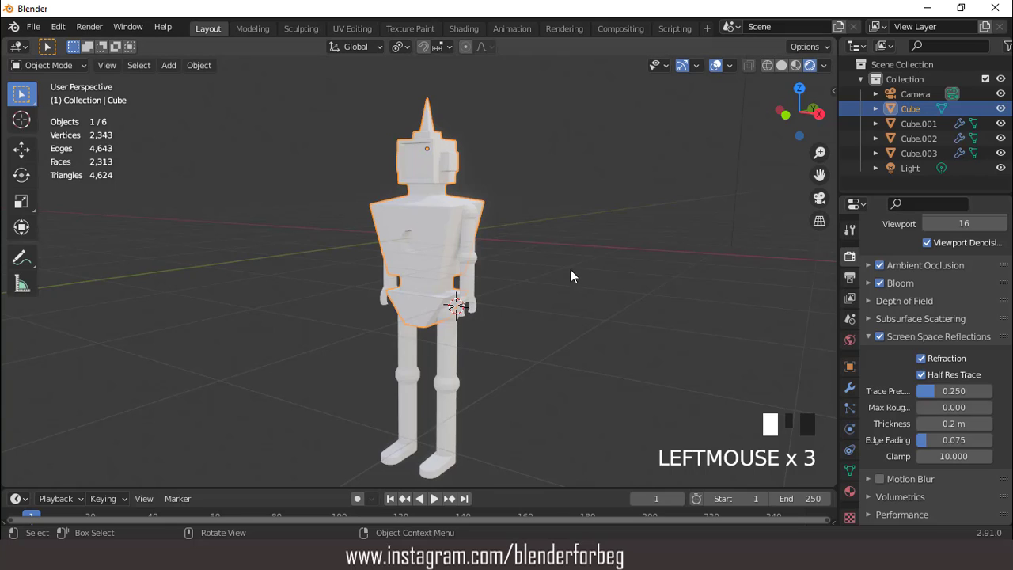
# Create a new material on the robot's body
pyautogui.scroll(3, 426, 233)
pyautogui.scroll(-3, 451, 237)
pyautogui.moveTo(463, 239); pyautogui.dragTo(441, 223, button='middle')
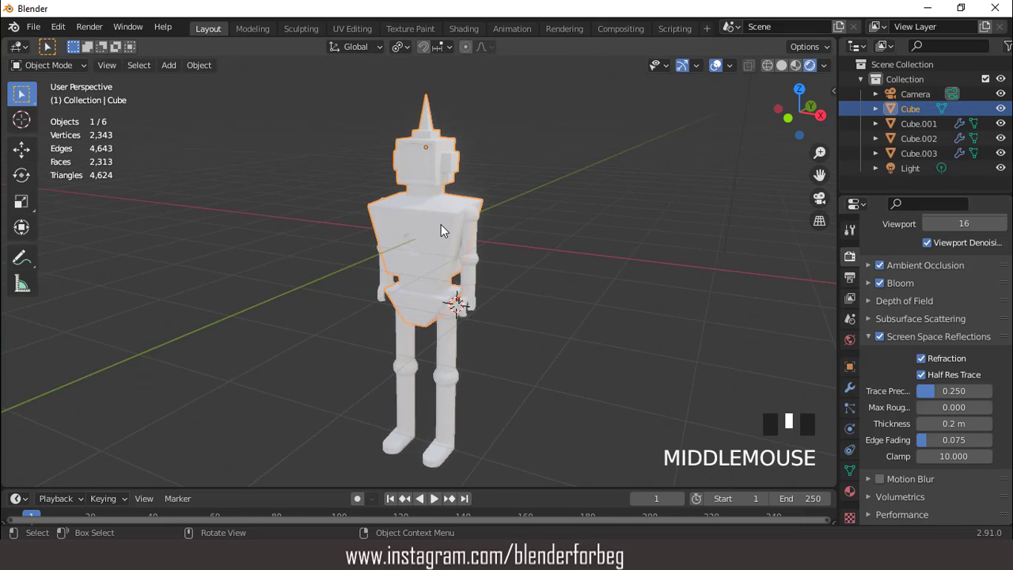
pyautogui.scroll(2, 441, 224)
pyautogui.click(852, 491)
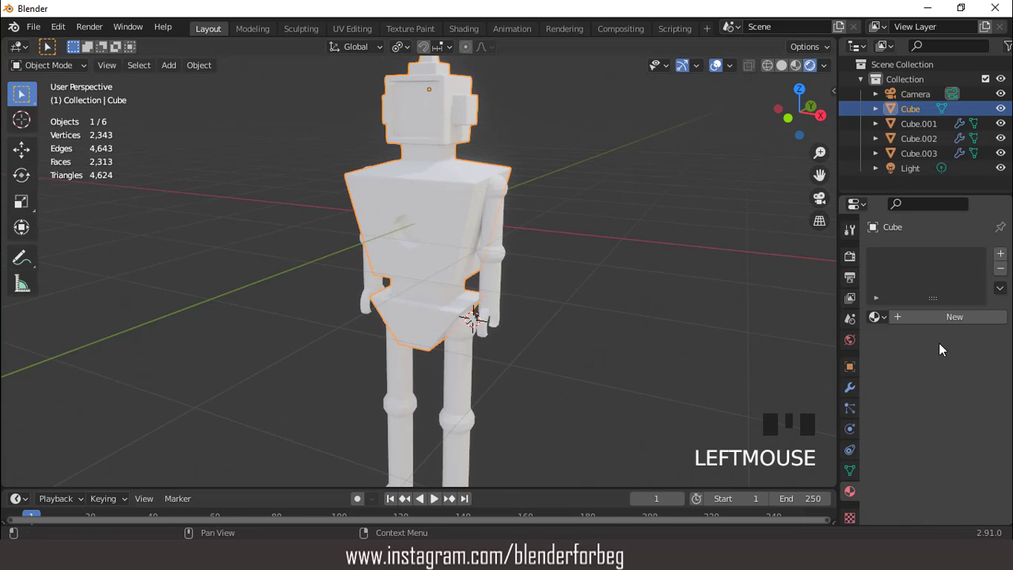
pyautogui.click(940, 316)
pyautogui.scroll(-2, 929, 352)
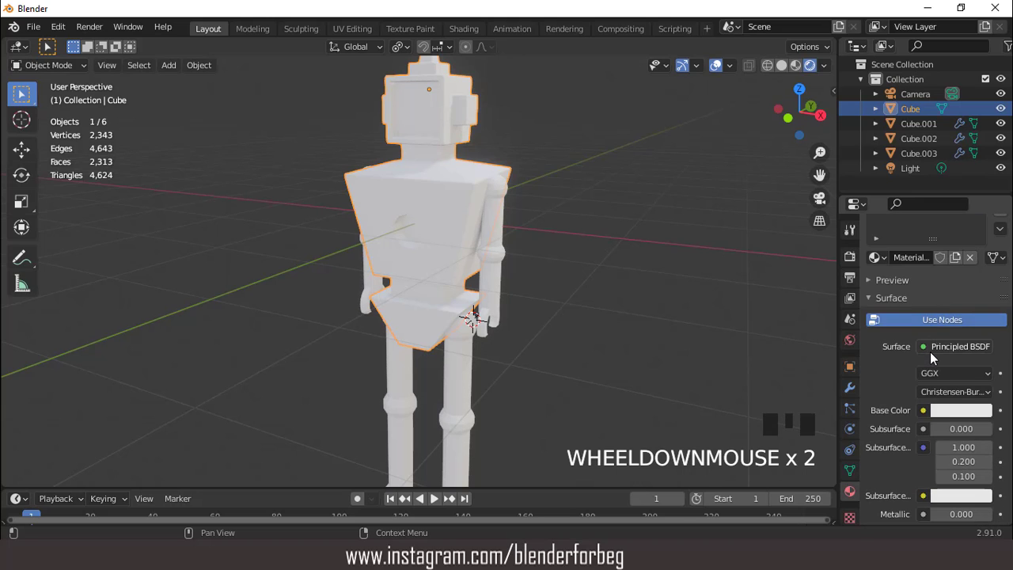
pyautogui.scroll(3, 949, 318)
# Add a second material slot with a new material and make its base color near-black, value 0.033
pyautogui.click(999, 254)
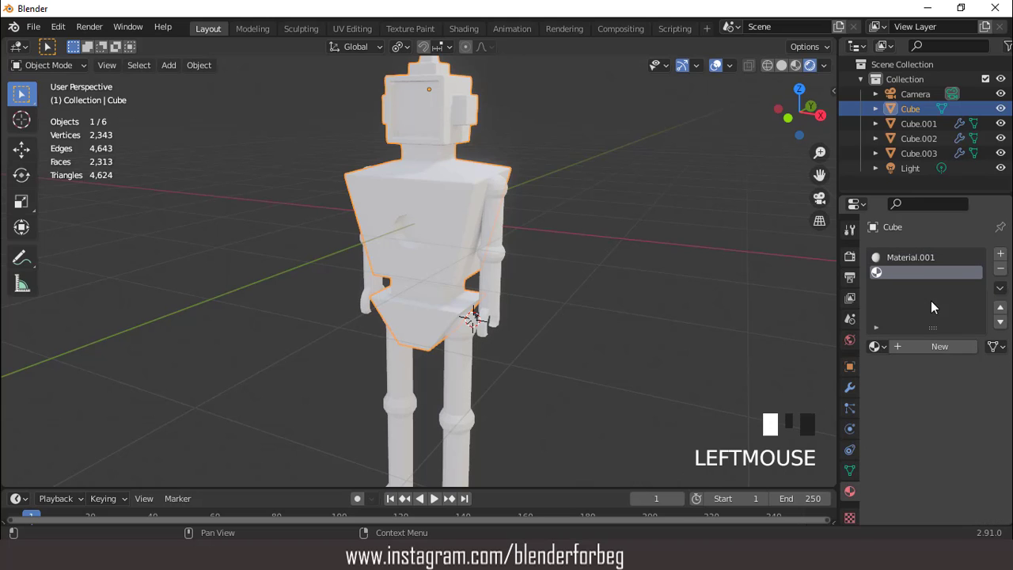
pyautogui.click(929, 346)
pyautogui.scroll(-4, 929, 344)
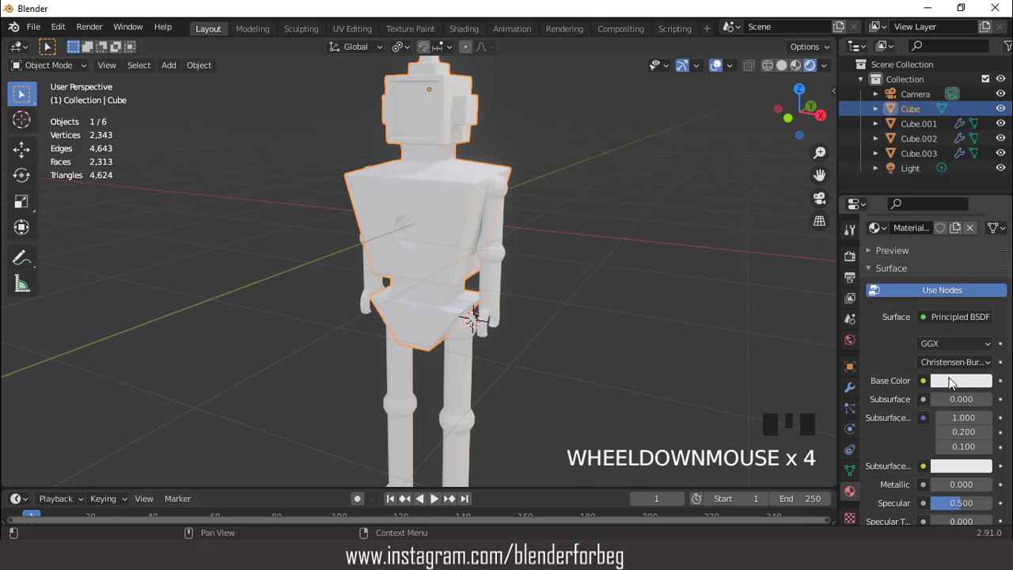
pyautogui.click(960, 380)
pyautogui.moveTo(984, 228); pyautogui.dragTo(981, 274)
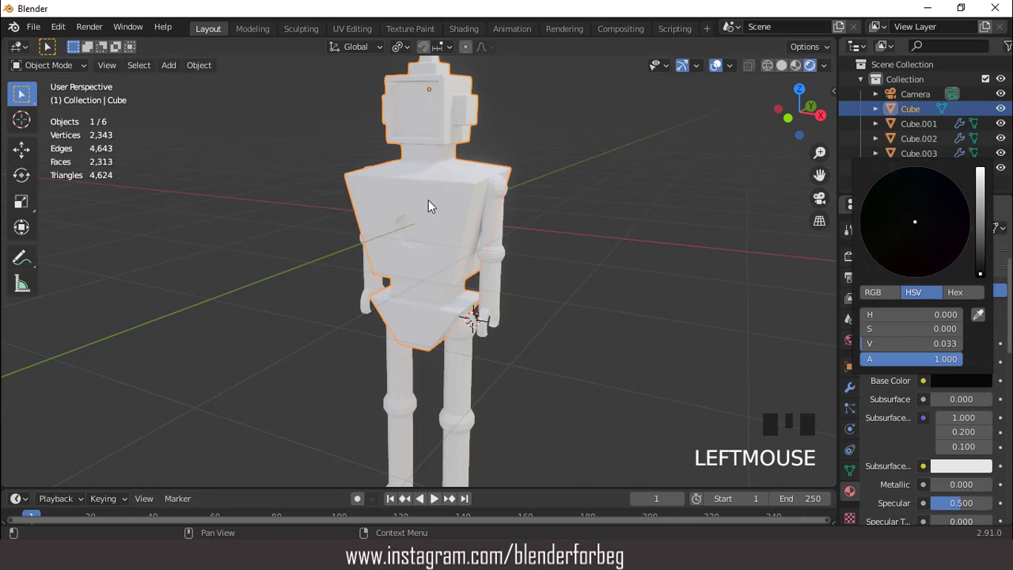
# Enter Edit Mode on the body and frame the head's face panel in front view
pyautogui.moveTo(428, 199); pyautogui.dragTo(408, 219, button='middle')
pyautogui.press('Tab')
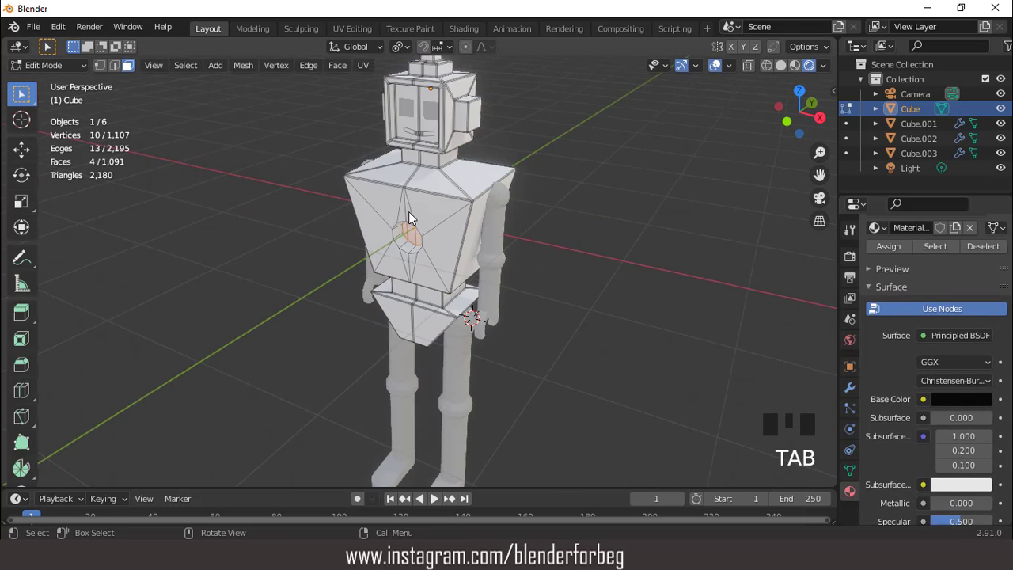
pyautogui.press('KP_1')
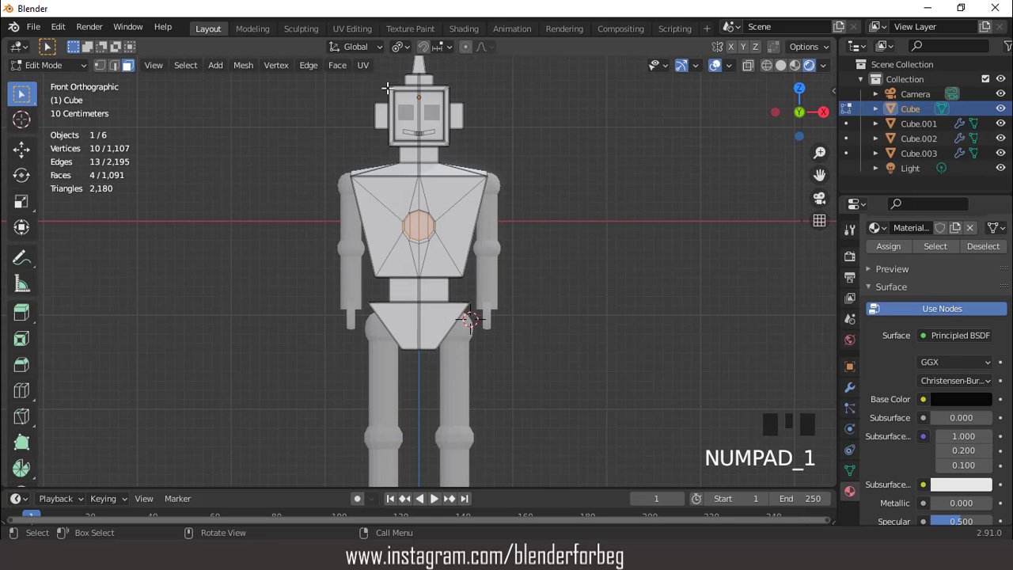
pyautogui.click(433, 118)
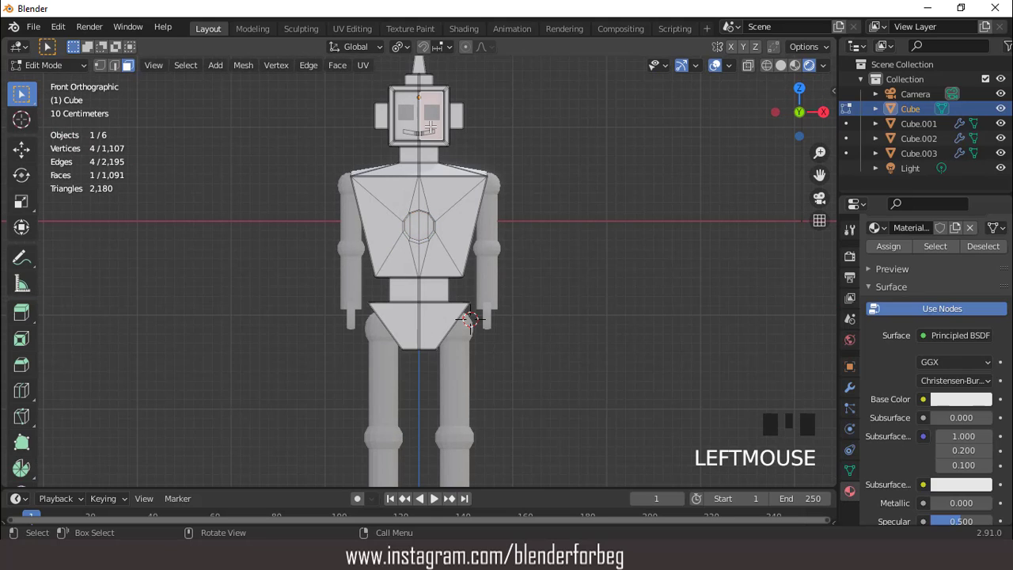
pyautogui.press('KP_Decimal')
pyautogui.scroll(-2, 405, 343)
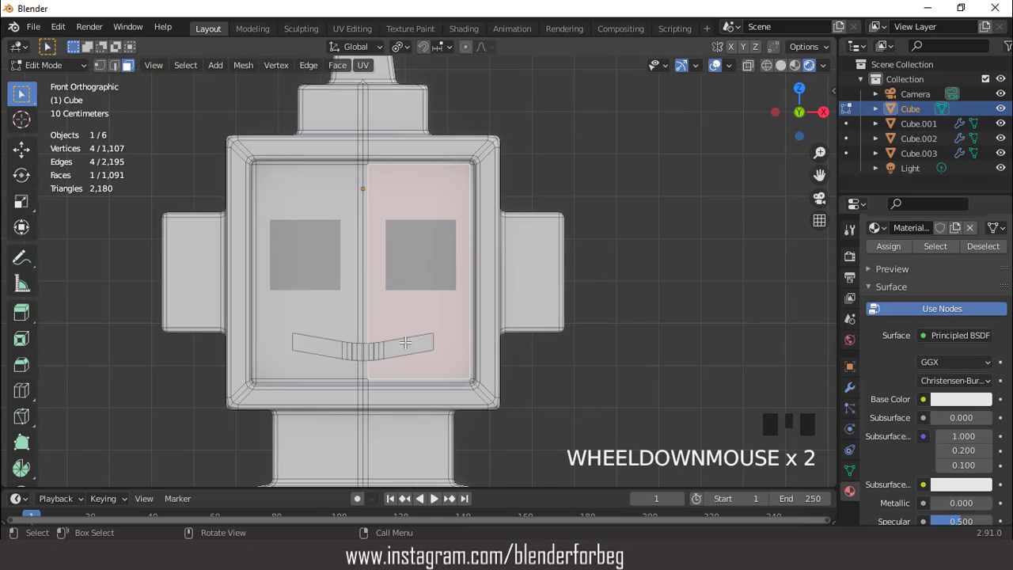
# Try to select the whole mouth by growing the selection from its end segment
pyautogui.click(404, 345)
pyautogui.scroll(1, 400, 347)
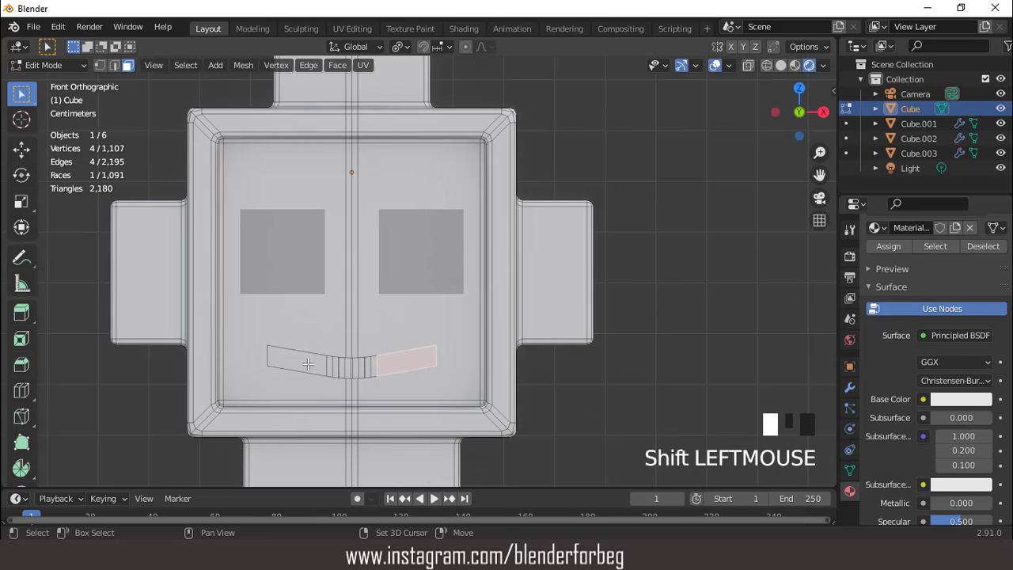
pyautogui.press('ctrl+KP_Add')
pyautogui.press('ctrl+KP_Add')
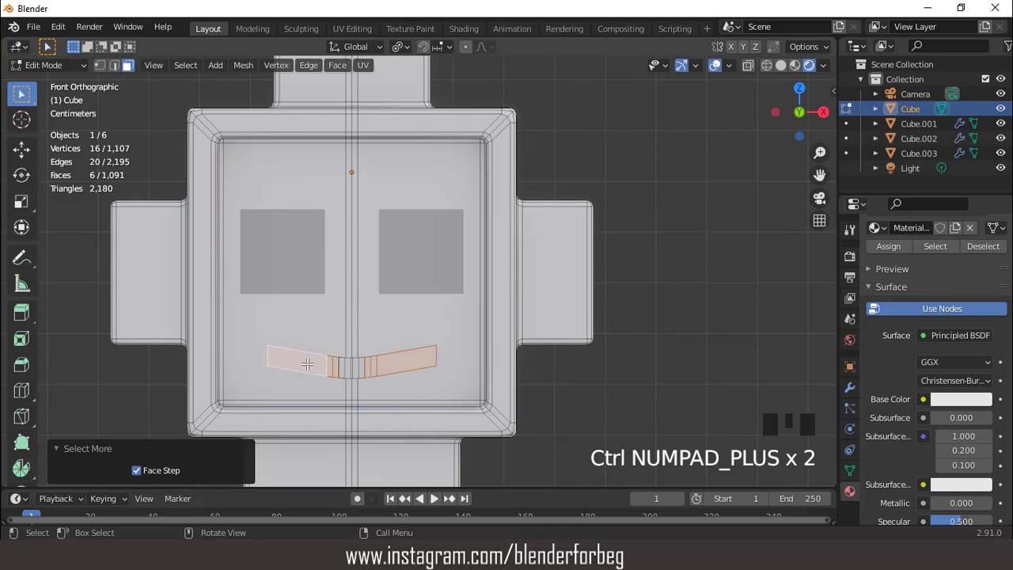
pyautogui.scroll(2, 383, 389)
# Select the mouth's two long end segments and the two segments beside its centre line
pyautogui.click(377, 401)
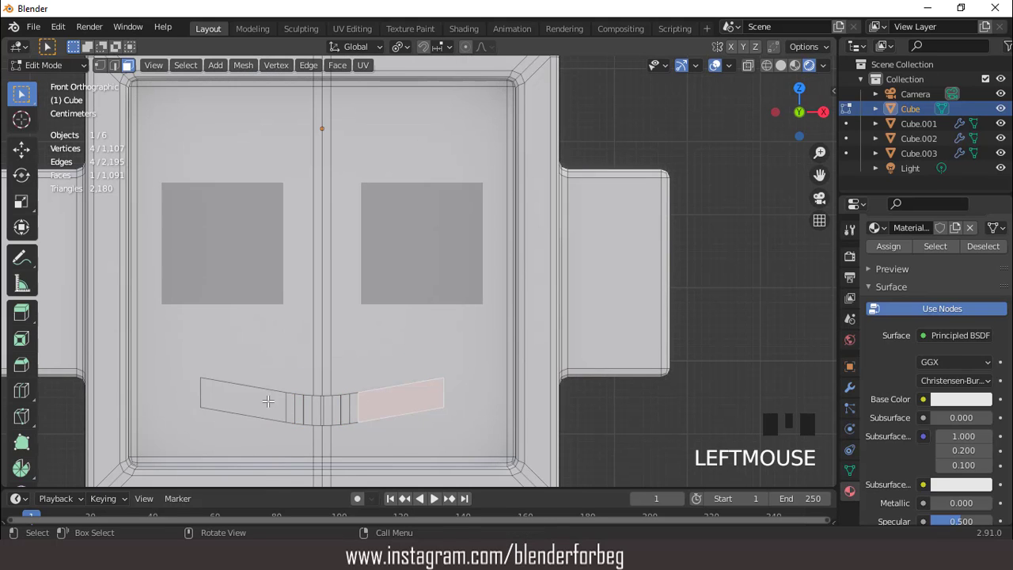
pyautogui.scroll(-2, 310, 373)
pyautogui.keyDown('shift'); pyautogui.click(299, 363); pyautogui.keyUp('shift')
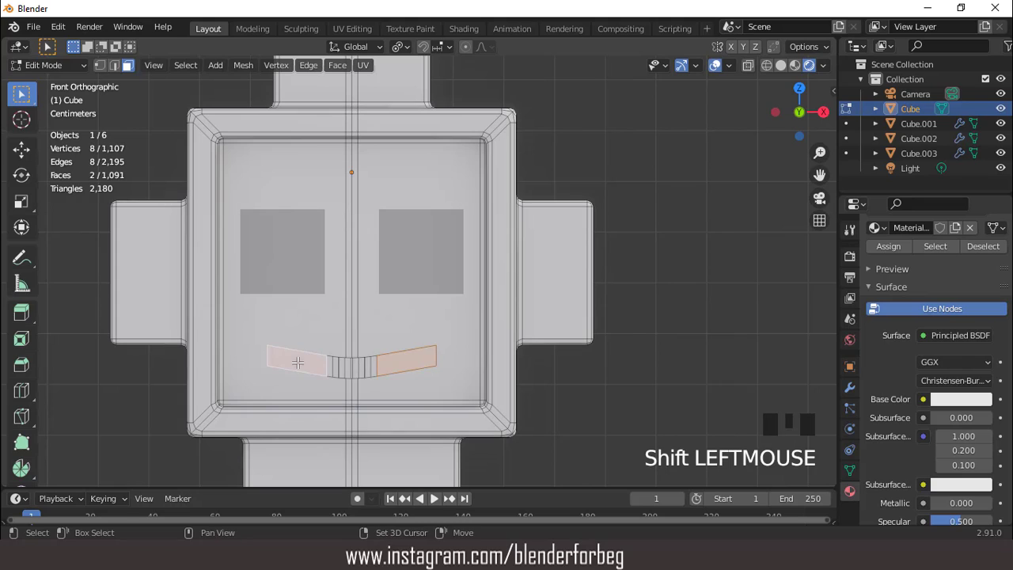
pyautogui.scroll(1, 358, 371)
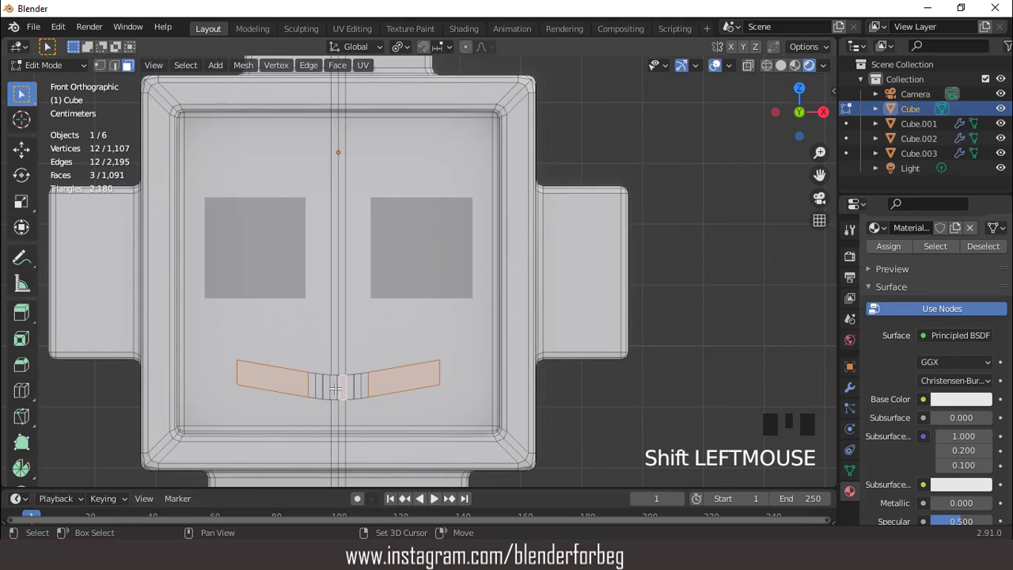
pyautogui.keyDown('shift'); pyautogui.click(334, 385); pyautogui.keyUp('shift')
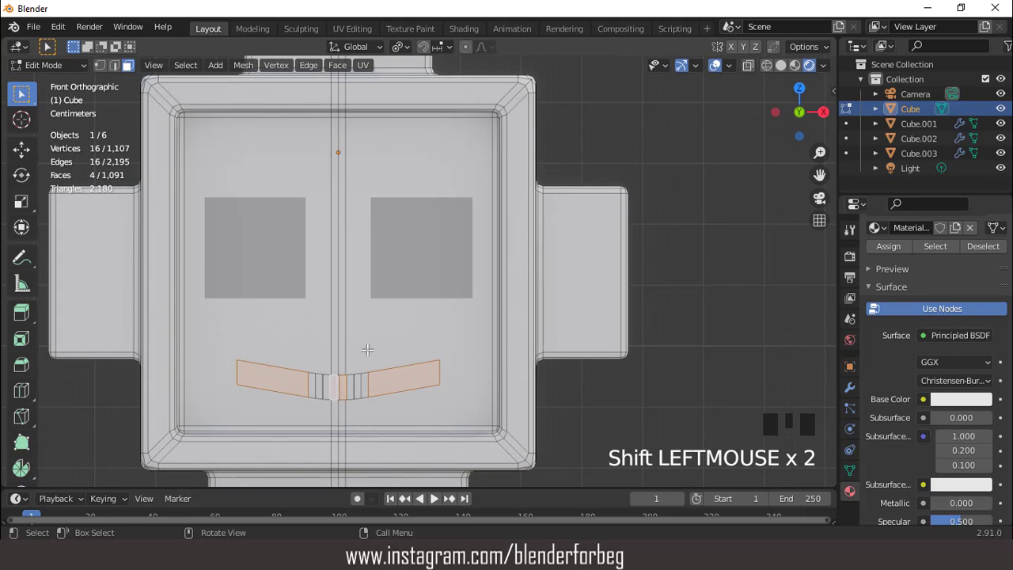
# Assign the near-black Material.002 to the selected mouth faces
pyautogui.scroll(-3, 367, 349)
pyautogui.moveTo(367, 349); pyautogui.dragTo(443, 387, button='middle')
pyautogui.scroll(4, 890, 292)
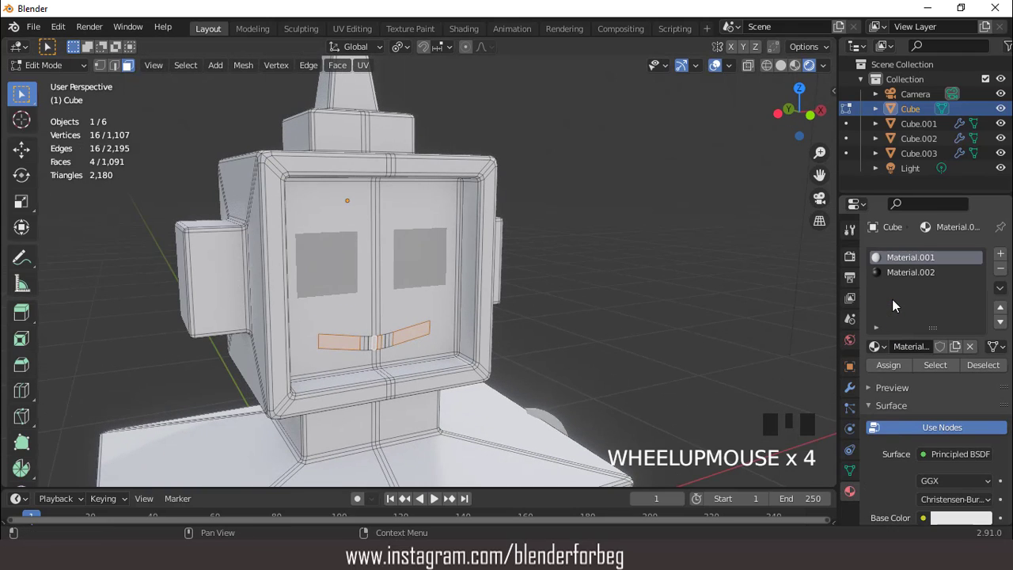
pyautogui.scroll(3, 891, 300)
pyautogui.click(892, 273)
pyautogui.click(889, 365)
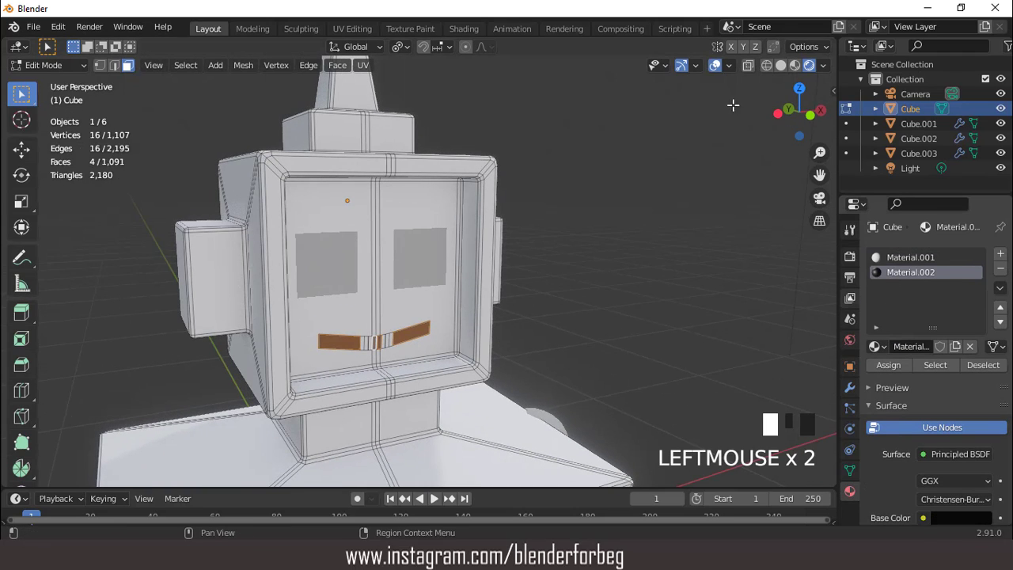
# Check the mouth's material with the overlays hidden, show them again and inspect the mouth segments up close
pyautogui.click(714, 65)
pyautogui.moveTo(696, 158); pyautogui.dragTo(691, 75, button='middle')
pyautogui.click(714, 65)
pyautogui.scroll(3, 441, 282)
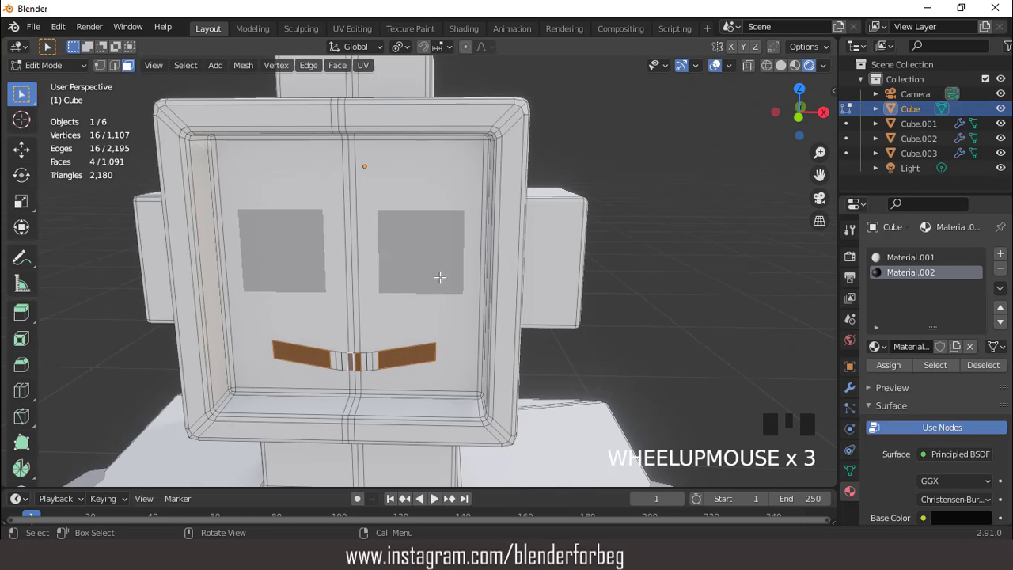
pyautogui.moveTo(441, 281); pyautogui.dragTo(393, 379, button='middle')
pyautogui.scroll(2, 393, 378)
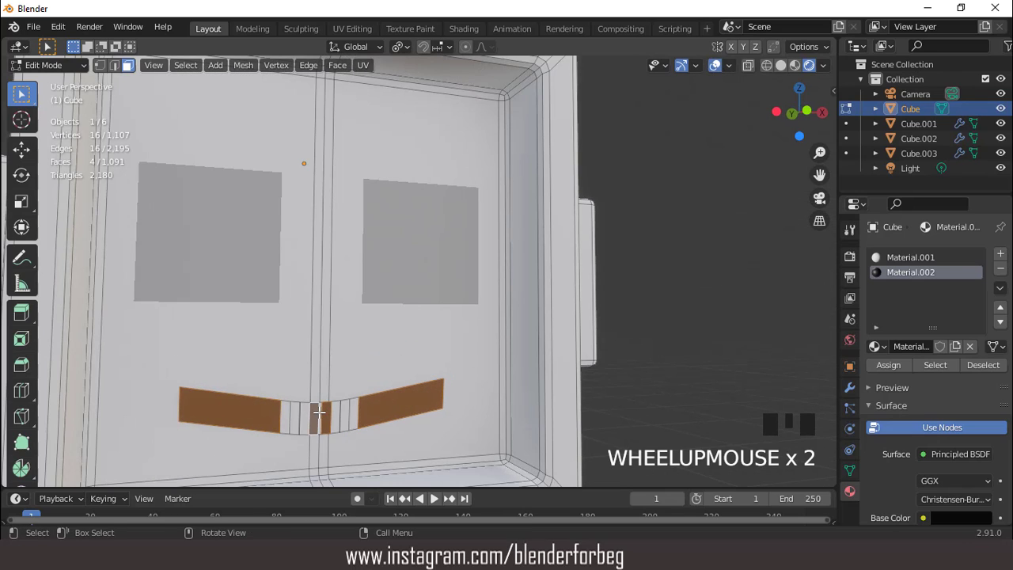
# Assign the near-black Material.002 to the narrow strip on the mouth's centre line
pyautogui.click(324, 415)
pyautogui.click(893, 273)
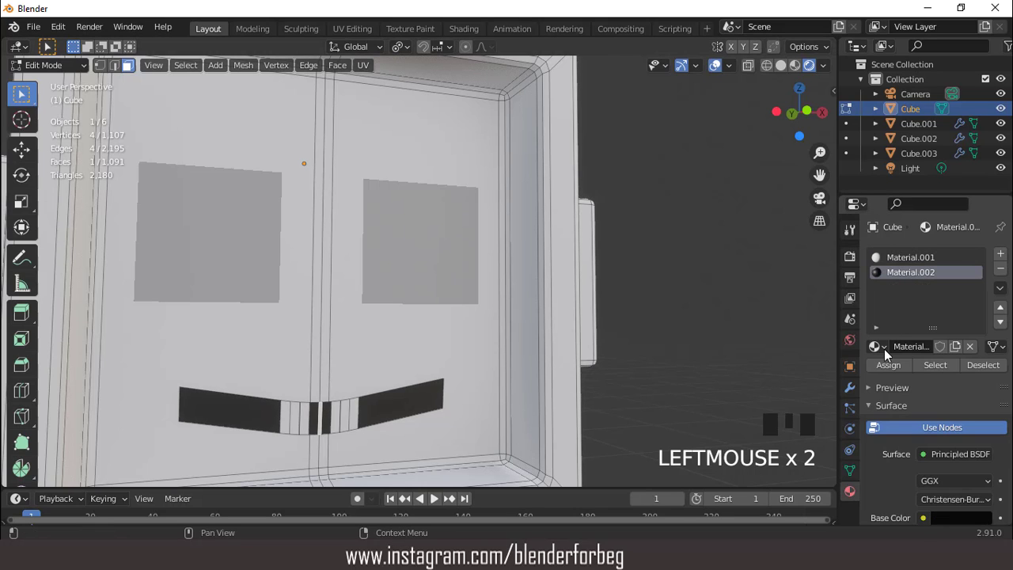
pyautogui.click(885, 363)
pyautogui.scroll(-3, 520, 220)
pyautogui.moveTo(519, 219); pyautogui.dragTo(692, 41, button='middle')
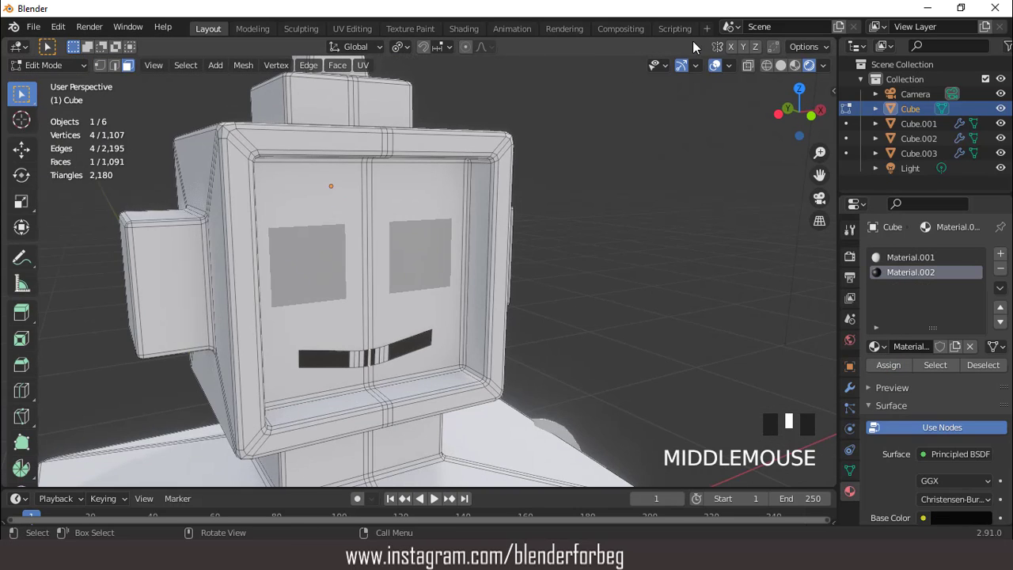
# Check the mouth's centre with the overlays hidden and show the overlays again
pyautogui.click(716, 67)
pyautogui.scroll(-2, 633, 127)
pyautogui.moveTo(633, 126)
pyautogui.mouseDown(button='middle')
pyautogui.moveTo(594, 127)
pyautogui.moveTo(633, 128)
pyautogui.mouseUp(button='middle')
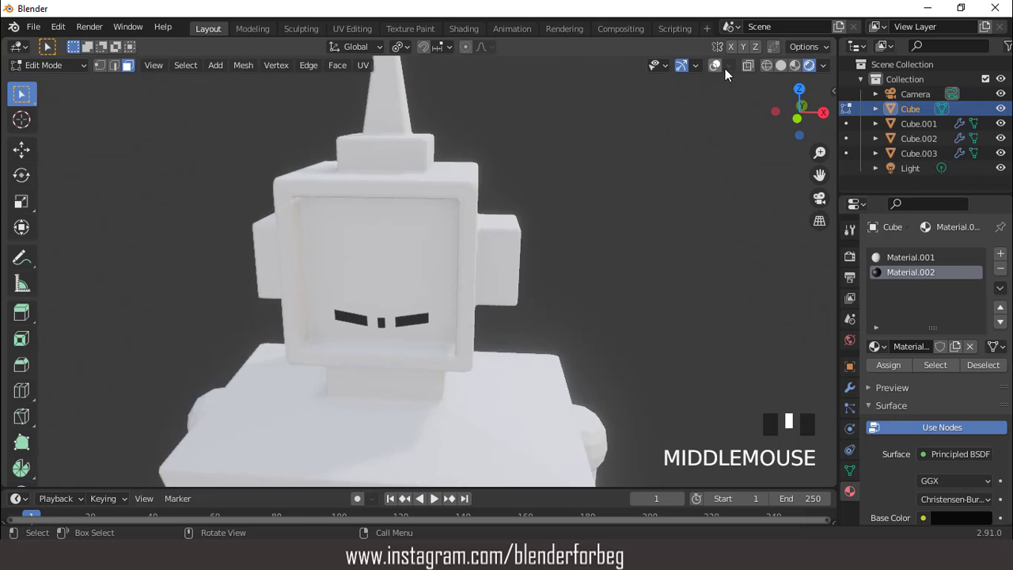
pyautogui.click(715, 66)
pyautogui.scroll(2, 578, 165)
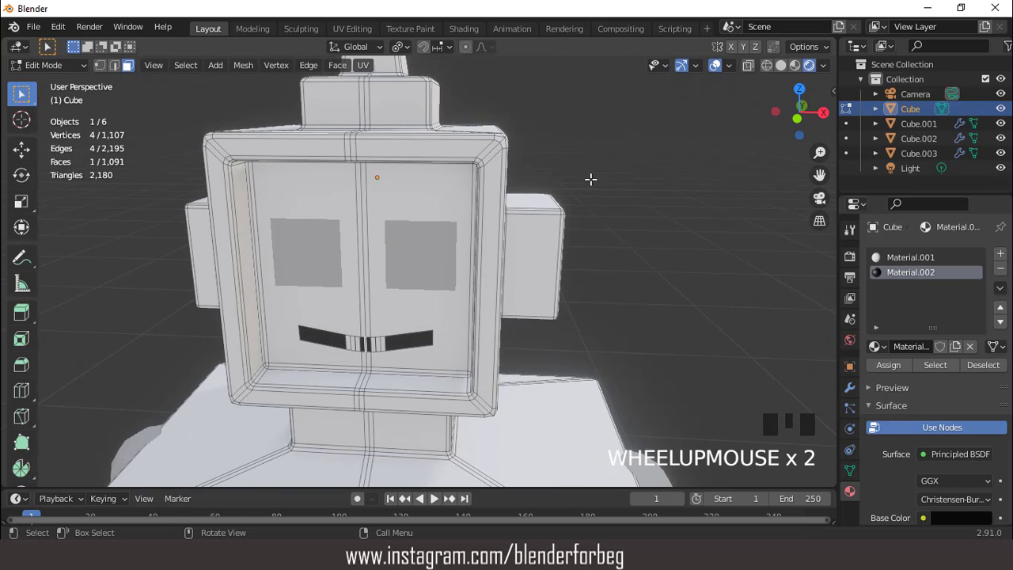
# Select both ear blocks by growing the selection from their outer faces and assign Material.002 to them
pyautogui.moveTo(591, 179); pyautogui.dragTo(568, 217, button='middle')
pyautogui.click(507, 269)
pyautogui.scroll(-4, 507, 269)
pyautogui.keyDown('shift'); pyautogui.click(425, 254); pyautogui.keyUp('shift')
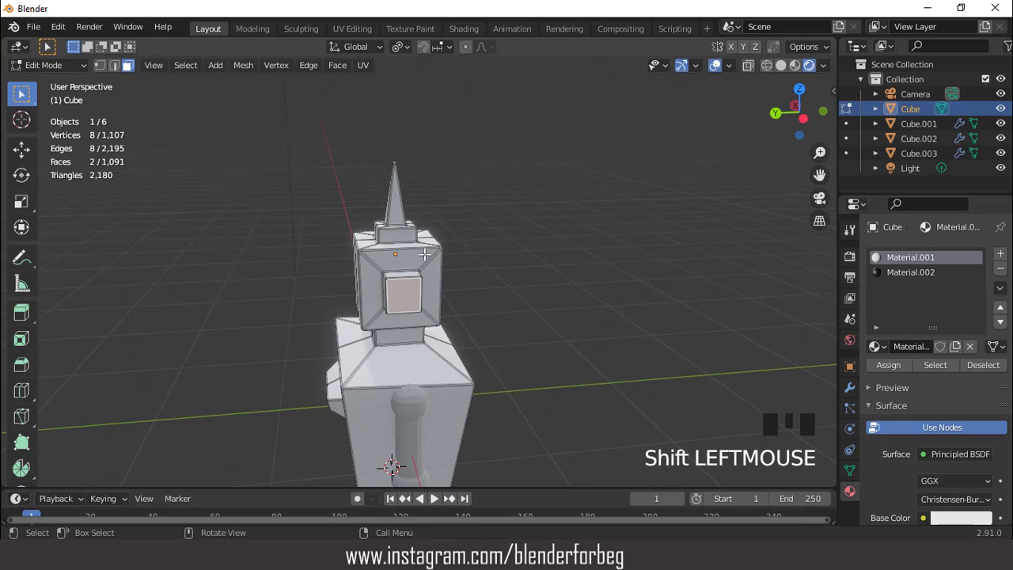
pyautogui.moveTo(425, 253); pyautogui.dragTo(294, 271, button='middle')
pyautogui.scroll(3, 356, 240)
pyautogui.press('ctrl+KP_Add')
pyautogui.press('ctrl+KP_Add')
pyautogui.press('ctrl+KP_Add')
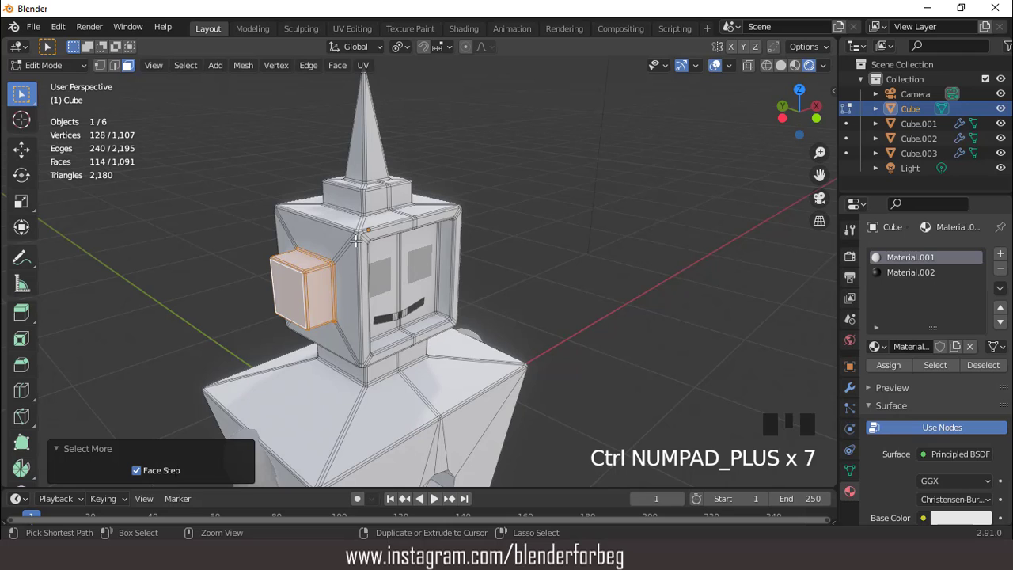
pyautogui.click(910, 271)
pyautogui.click(887, 365)
pyautogui.scroll(-1, 488, 335)
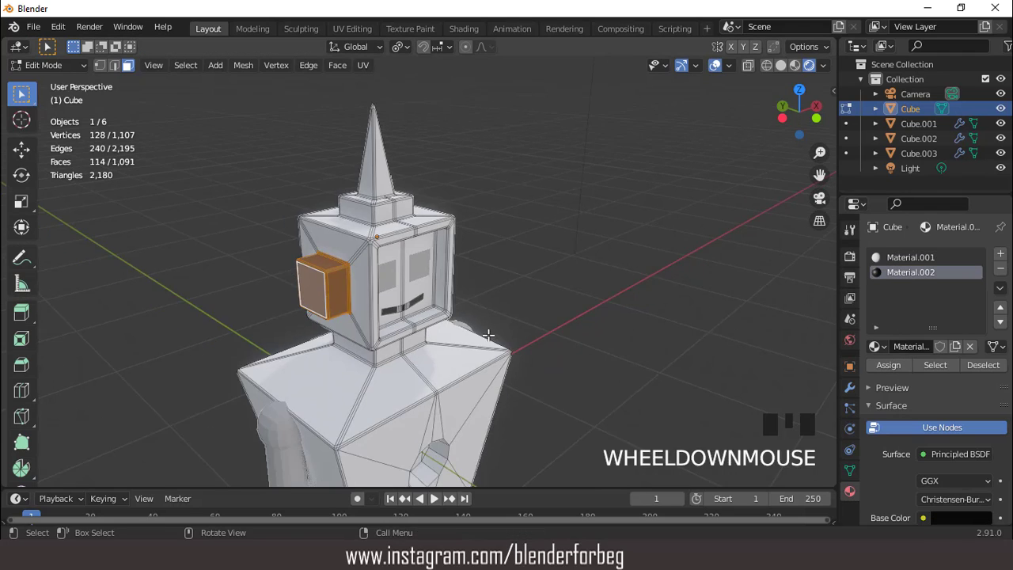
# Select the neck and waist through their face loops, grow the selection to their edges and assign Material.002
pyautogui.moveTo(488, 335); pyautogui.dragTo(416, 335, button='middle')
pyautogui.scroll(2, 416, 335)
pyautogui.doubleClick(392, 347)
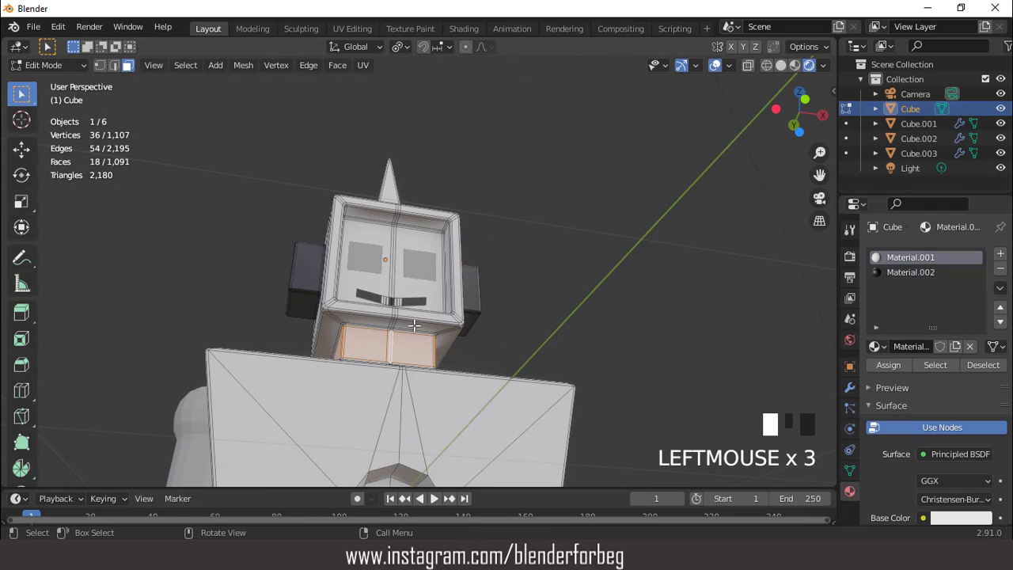
pyautogui.scroll(-4, 415, 324)
pyautogui.keyDown('shift'); pyautogui.doubleClick(412, 452); pyautogui.keyUp('shift')
pyautogui.scroll(-4, 413, 452)
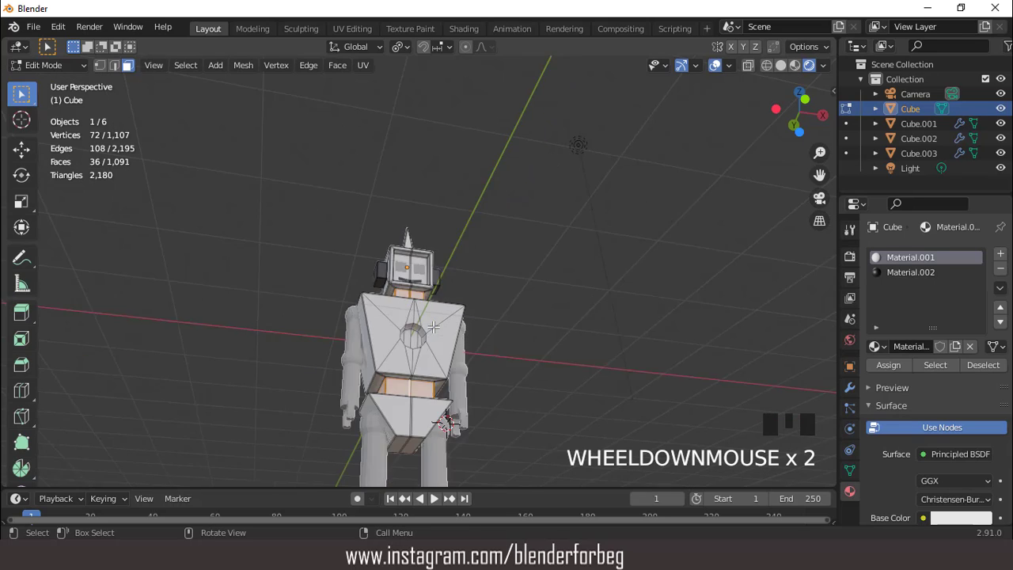
pyautogui.press('KP_1')
pyautogui.scroll(5, 418, 315)
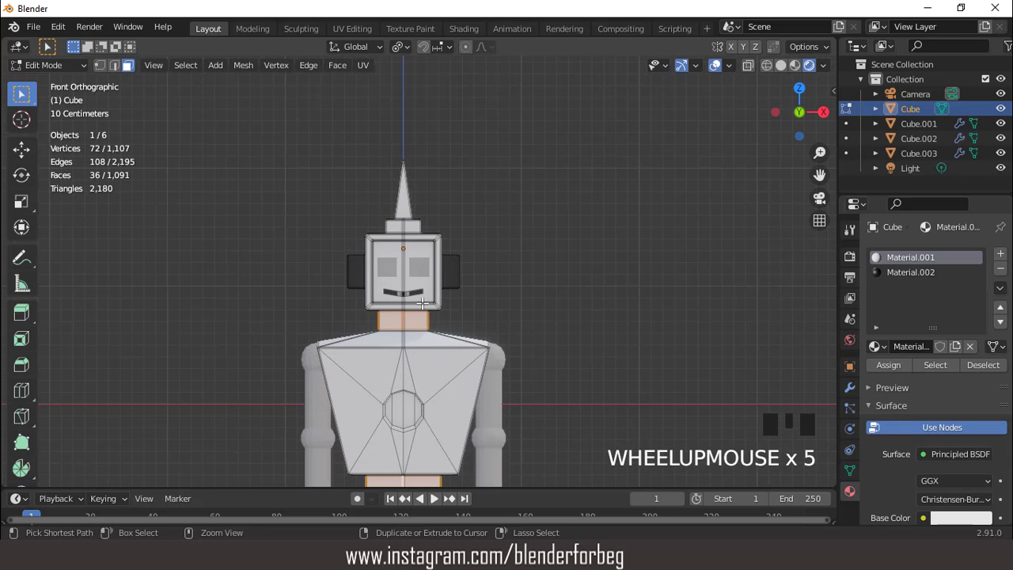
pyautogui.press('ctrl+KP_Add')
pyautogui.press('ctrl+KP_Add')
pyautogui.moveTo(424, 303); pyautogui.dragTo(546, 299, button='middle')
pyautogui.click(906, 271)
pyautogui.click(890, 365)
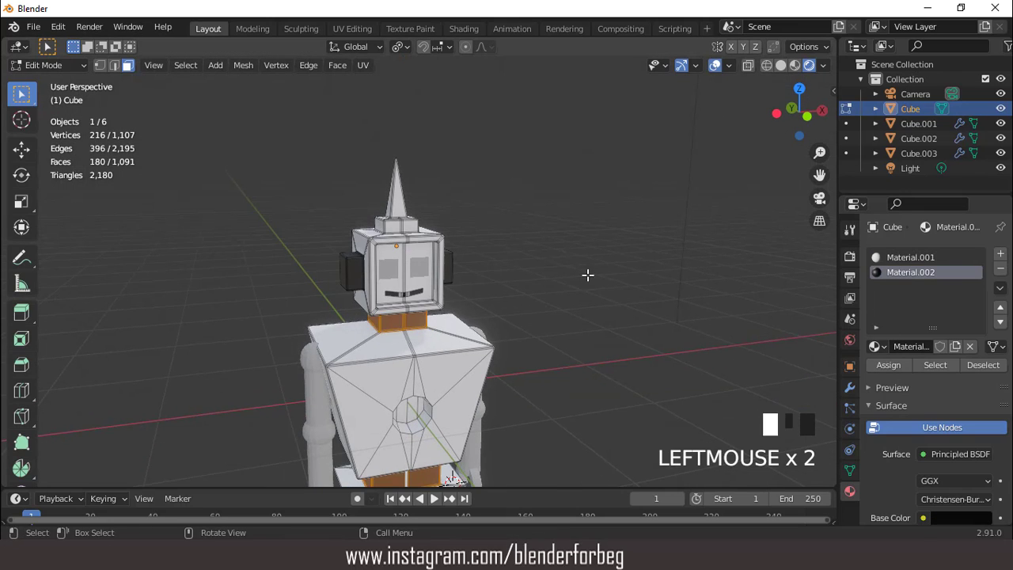
# Try to select the antenna spike through the face loops along its sides
pyautogui.moveTo(588, 274); pyautogui.dragTo(563, 245, button='middle')
pyautogui.press('Tab')
pyautogui.scroll(2, 409, 199)
pyautogui.press('Tab')
pyautogui.scroll(2, 563, 244)
pyautogui.click(910, 257)
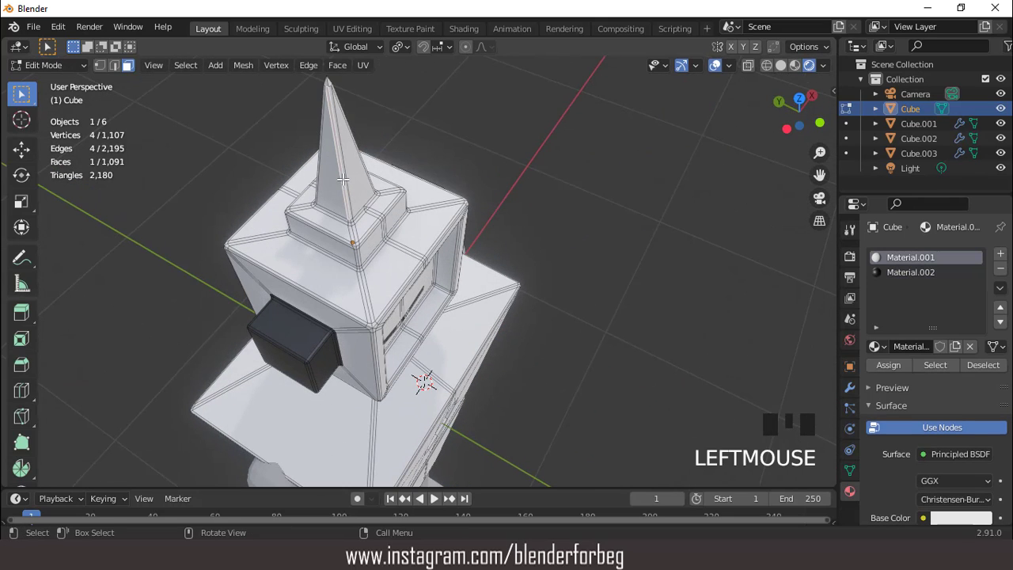
pyautogui.click(935, 364)
pyautogui.doubleClick(337, 166)
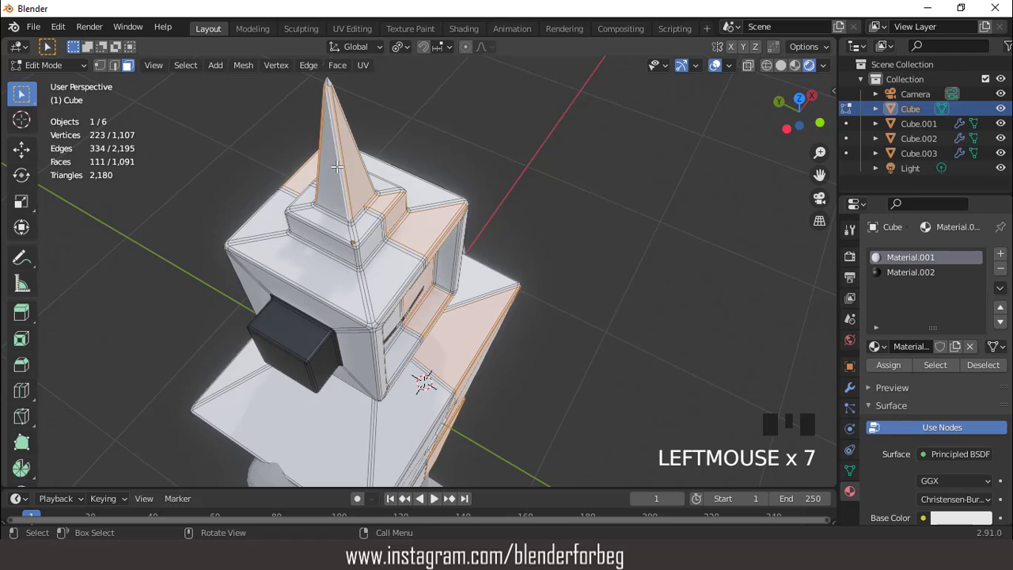
pyautogui.moveTo(394, 190); pyautogui.dragTo(256, 216, button='middle')
pyautogui.scroll(2, 341, 253)
pyautogui.moveTo(257, 216); pyautogui.dragTo(292, 242)
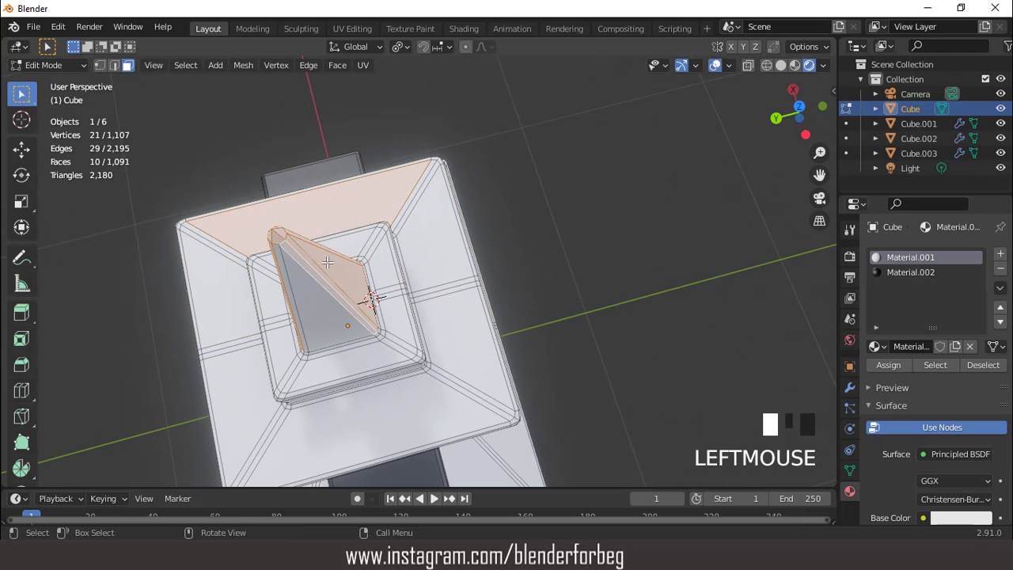
# Select only the four small faces at the tip of the antenna spike
pyautogui.moveTo(327, 262); pyautogui.dragTo(443, 266, button='middle')
pyautogui.scroll(2, 459, 267)
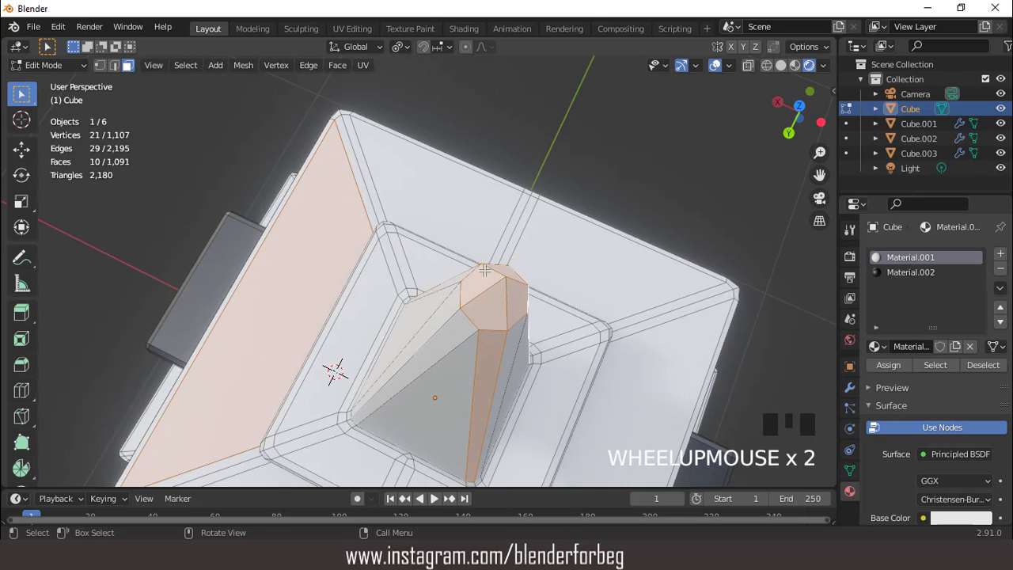
pyautogui.moveTo(485, 271); pyautogui.dragTo(515, 296)
pyautogui.scroll(-2, 499, 291)
pyautogui.moveTo(458, 287); pyautogui.dragTo(506, 272, button='middle')
pyautogui.keyDown('shift'); pyautogui.click(368, 275); pyautogui.keyUp('shift')
pyautogui.scroll(2, 507, 272)
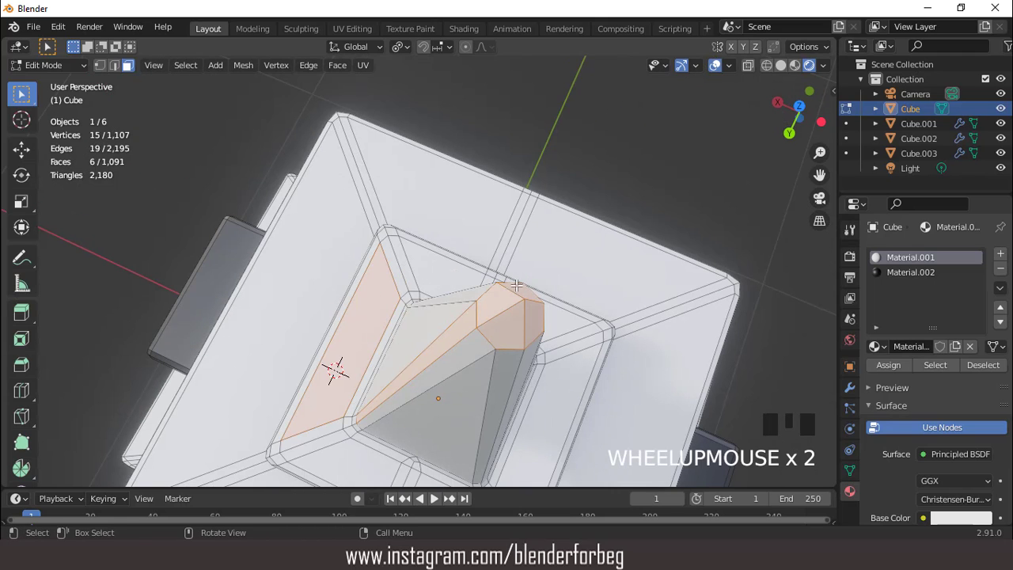
pyautogui.moveTo(510, 295); pyautogui.dragTo(528, 312)
pyautogui.scroll(-2, 514, 303)
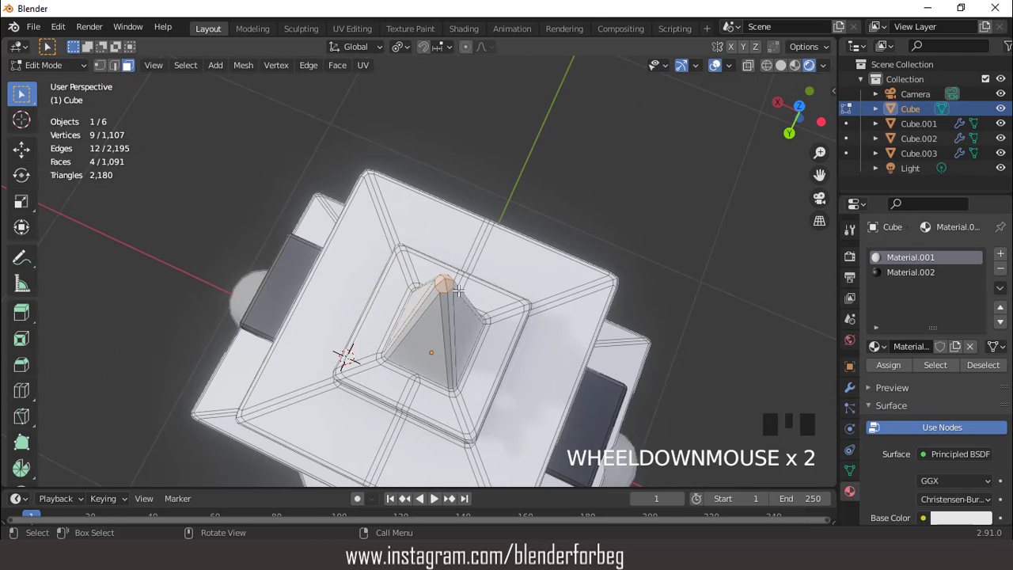
# Grow the tip selection to cover the antenna spike and its base block, and assign Material.002 to them
pyautogui.moveTo(506, 298); pyautogui.dragTo(372, 255, button='middle')
pyautogui.scroll(-3, 371, 256)
pyautogui.press('ctrl+KP_Add')
pyautogui.press('ctrl+KP_Add')
pyautogui.press('ctrl+KP_Add')
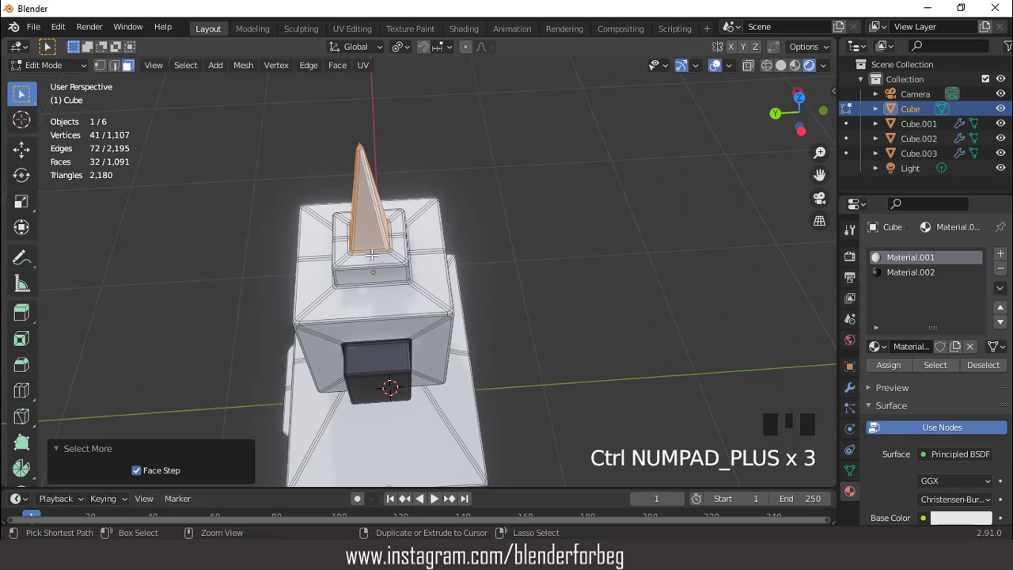
pyautogui.press('ctrl+KP_Add')
pyautogui.press('ctrl+KP_Add')
pyautogui.press('ctrl+KP_Add')
pyautogui.press('ctrl+KP_Add')
pyautogui.press('ctrl+KP_Add')
pyautogui.press('ctrl+KP_Add')
pyautogui.press('ctrl+KP_Add')
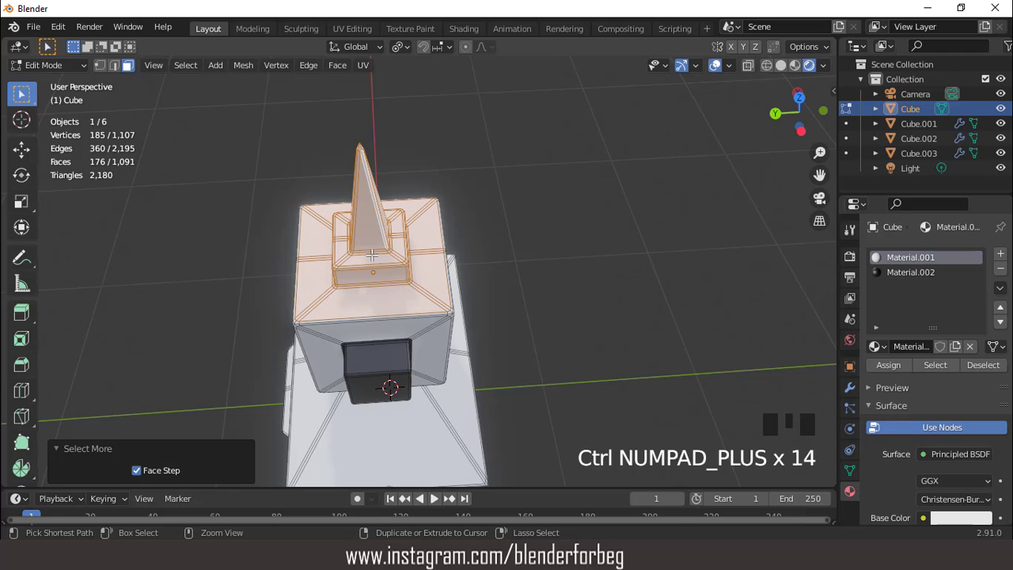
pyautogui.press('ctrl+KP_Subtract')
pyautogui.scroll(-4, 372, 255)
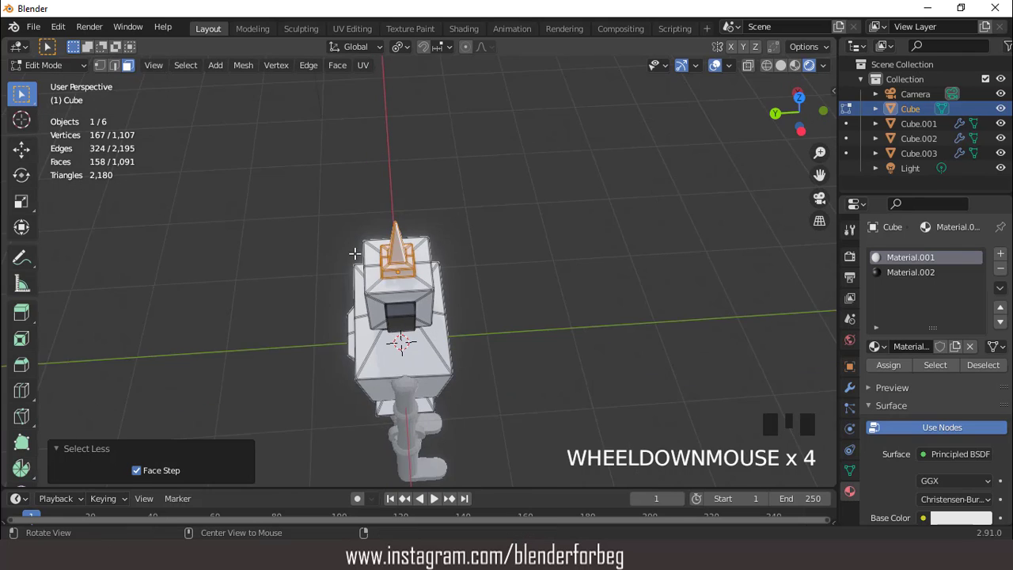
pyautogui.moveTo(372, 256); pyautogui.dragTo(467, 245, button='middle')
pyautogui.click(910, 272)
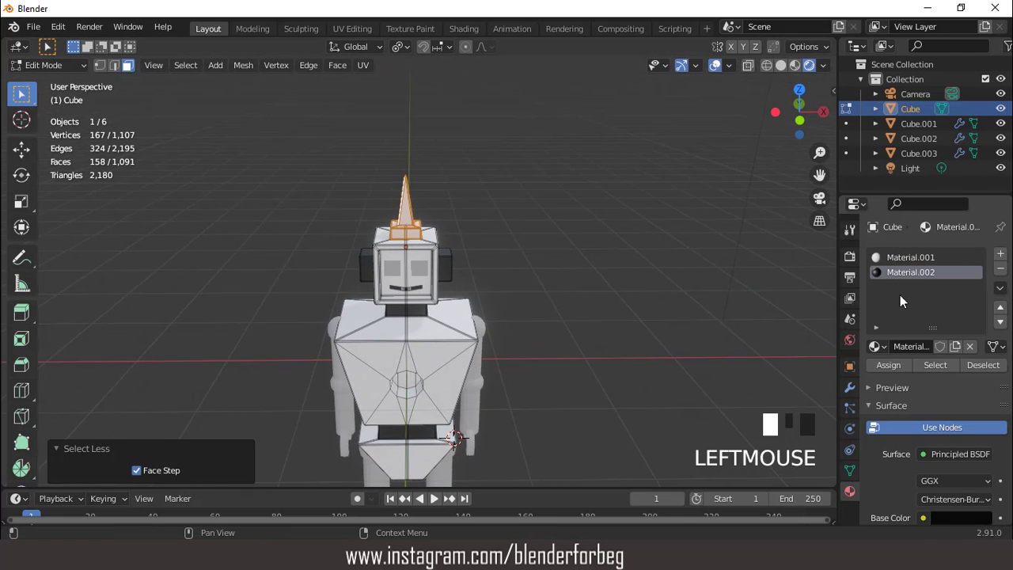
pyautogui.click(888, 365)
# Inspect the antenna and head materials with the overlays hidden
pyautogui.click(715, 65)
pyautogui.moveTo(608, 165); pyautogui.dragTo(588, 193, button='middle')
pyautogui.scroll(4, 524, 190)
# Return to Object Mode with the overlays shown and give the eyes object Cube.003 the existing Material.002
pyautogui.press('Tab')
pyautogui.click(715, 65)
pyautogui.click(910, 153)
pyautogui.scroll(3, 639, 261)
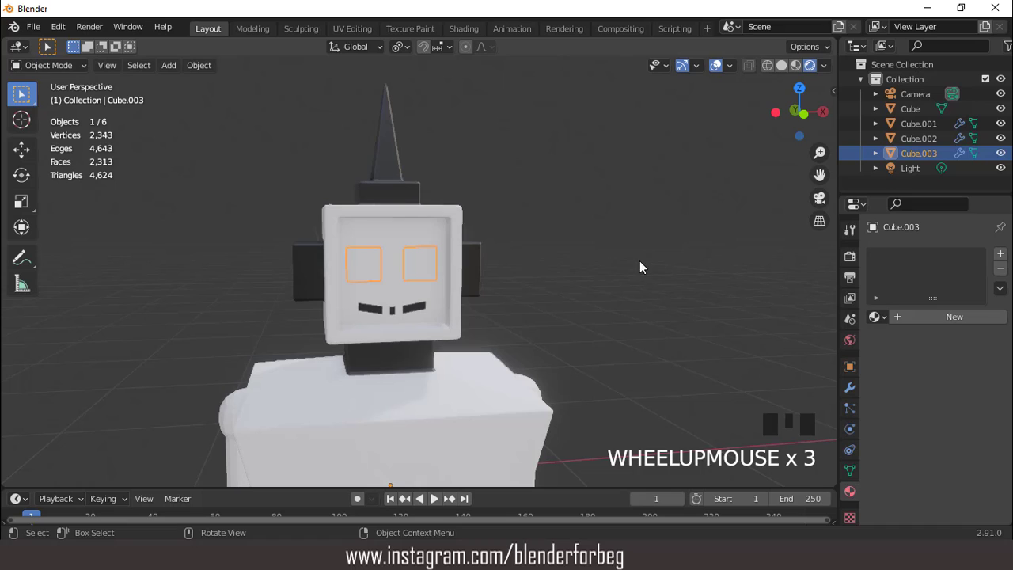
pyautogui.click(879, 317)
pyautogui.click(779, 368)
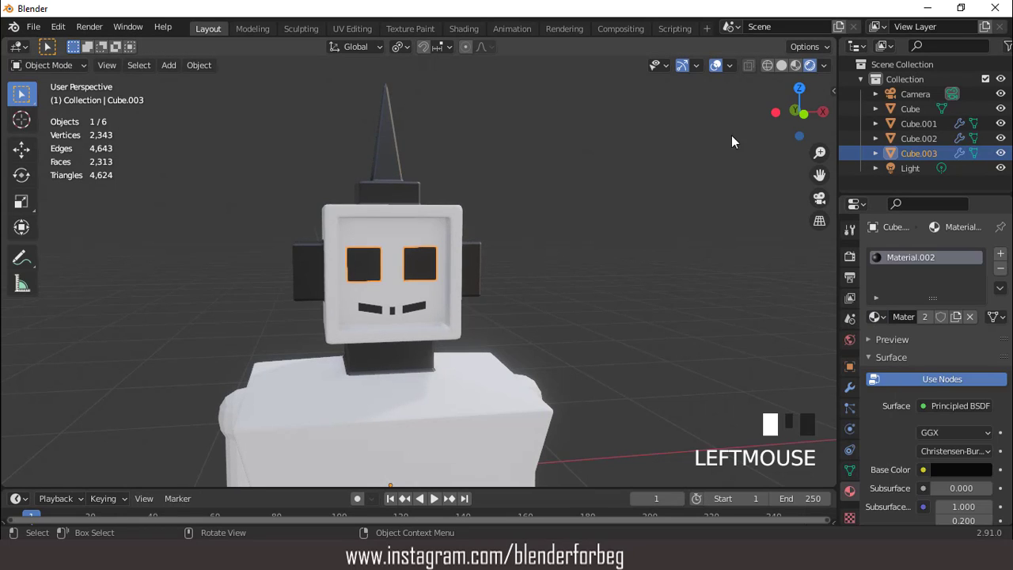
# Examine the whole robot from head to feet with the overlays hidden and show the overlays again
pyautogui.click(711, 68)
pyautogui.scroll(-2, 609, 181)
pyautogui.moveTo(609, 181); pyautogui.dragTo(543, 191, button='middle')
pyautogui.press('ctrl+KP_2')
pyautogui.press('ctrl+KP_2')
pyautogui.press('ctrl+KP_2')
pyautogui.press('ctrl+KP_2')
pyautogui.press('ctrl+KP_2')
pyautogui.press('ctrl+KP_2')
pyautogui.press('ctrl+KP_2')
pyautogui.press('ctrl+KP_2')
pyautogui.press('ctrl+KP_2')
pyautogui.press('ctrl+KP_2')
pyautogui.press('ctrl+KP_2')
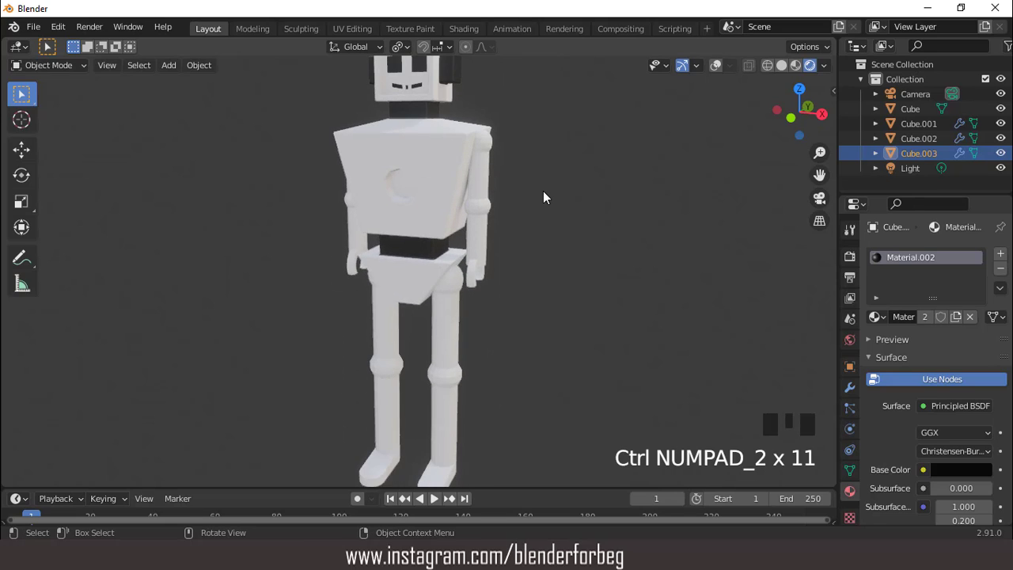
pyautogui.scroll(-3, 466, 204)
pyautogui.moveTo(466, 210); pyautogui.dragTo(518, 210, button='middle')
pyautogui.scroll(2, 583, 175)
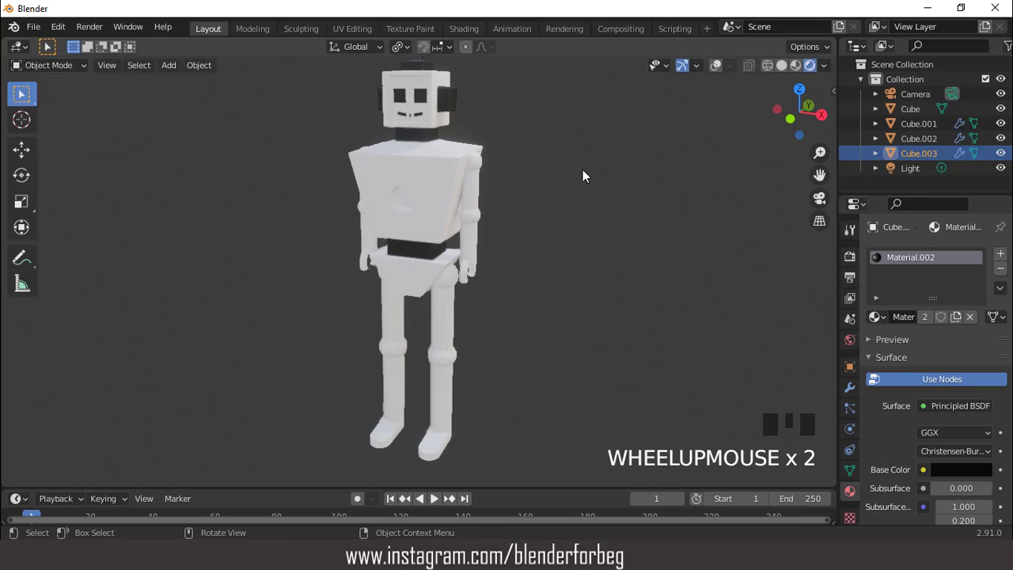
pyautogui.click(716, 65)
# Give the arms object Cube.002 the existing Material.002 and add a second material slot with Material.001
pyautogui.click(474, 196)
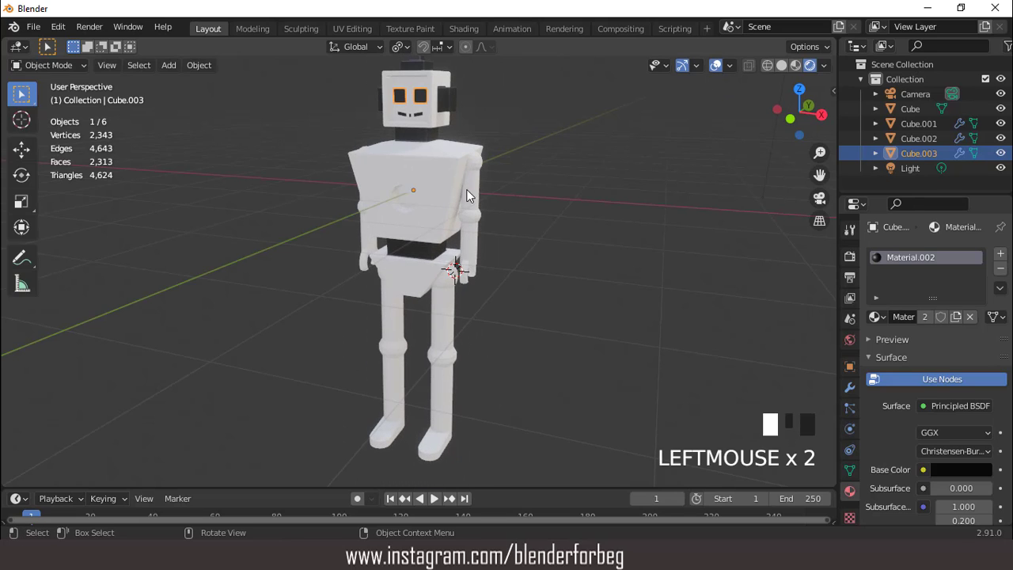
pyautogui.click(876, 316)
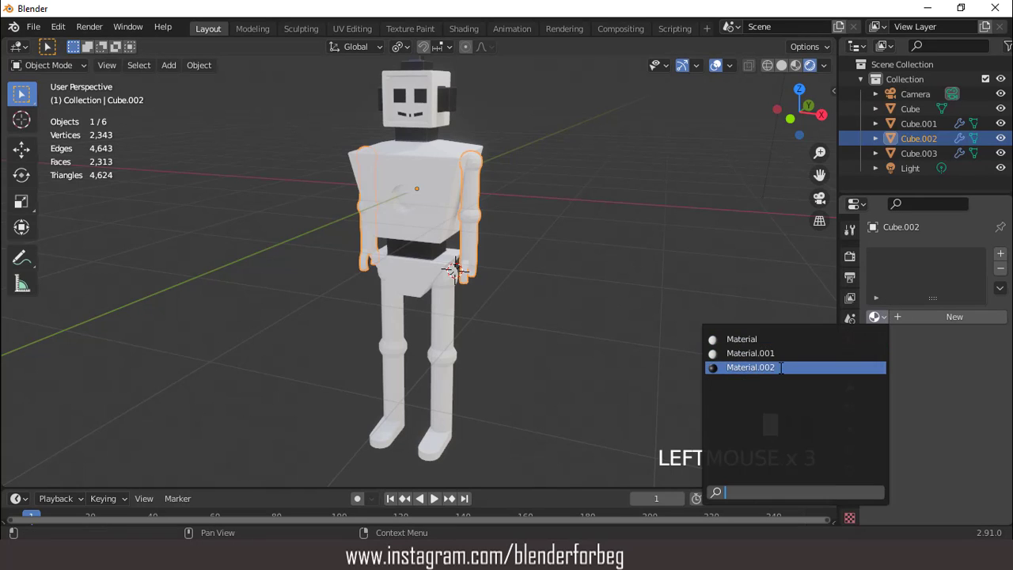
pyautogui.click(752, 367)
pyautogui.click(1001, 256)
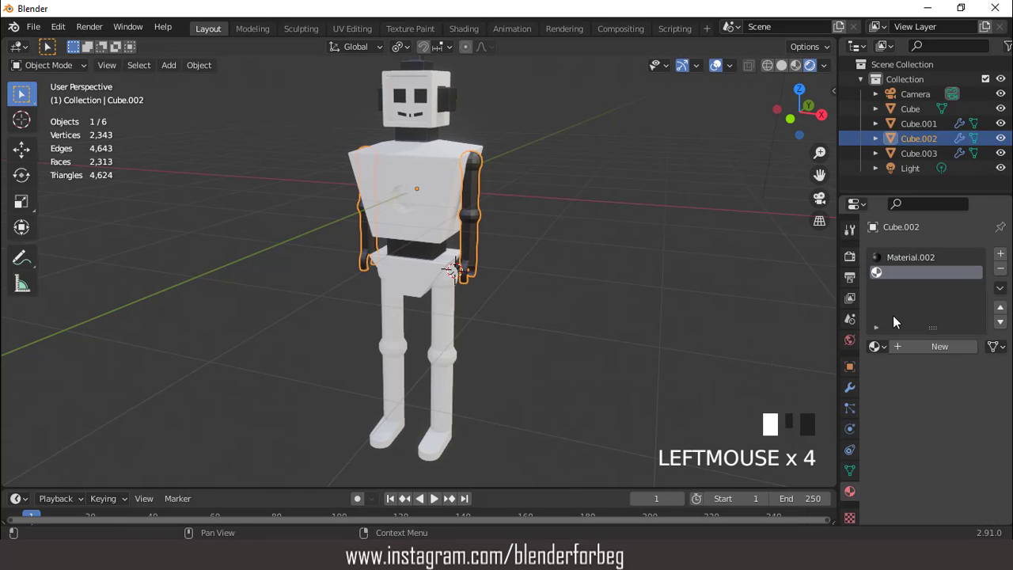
pyautogui.click(880, 345)
pyautogui.click(751, 382)
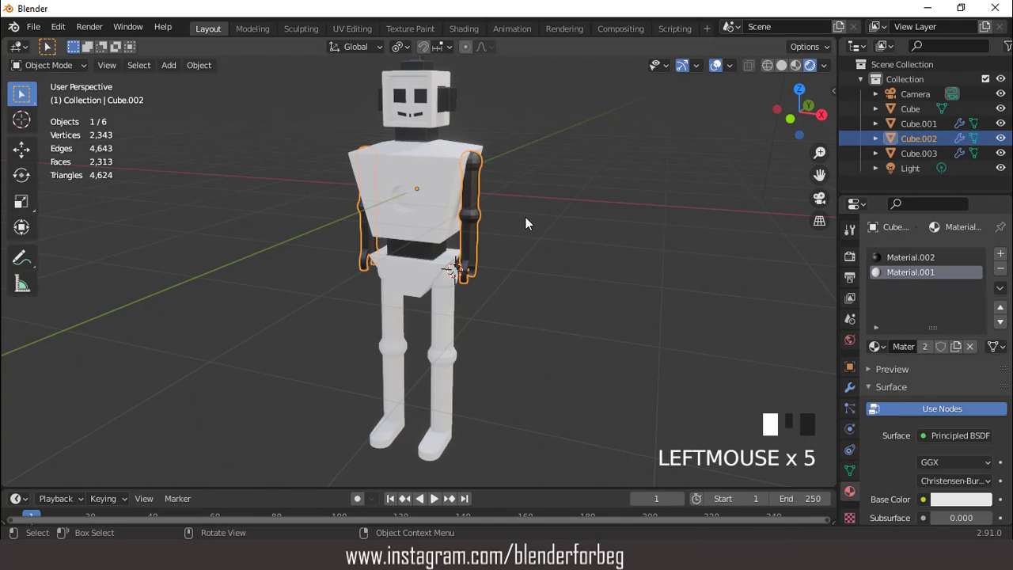
# Assign the white Material.001 to the face loops of the upper arm and forearm tubes, and return to Object Mode
pyautogui.scroll(3, 526, 216)
pyautogui.press('Tab')
pyautogui.click(514, 148)
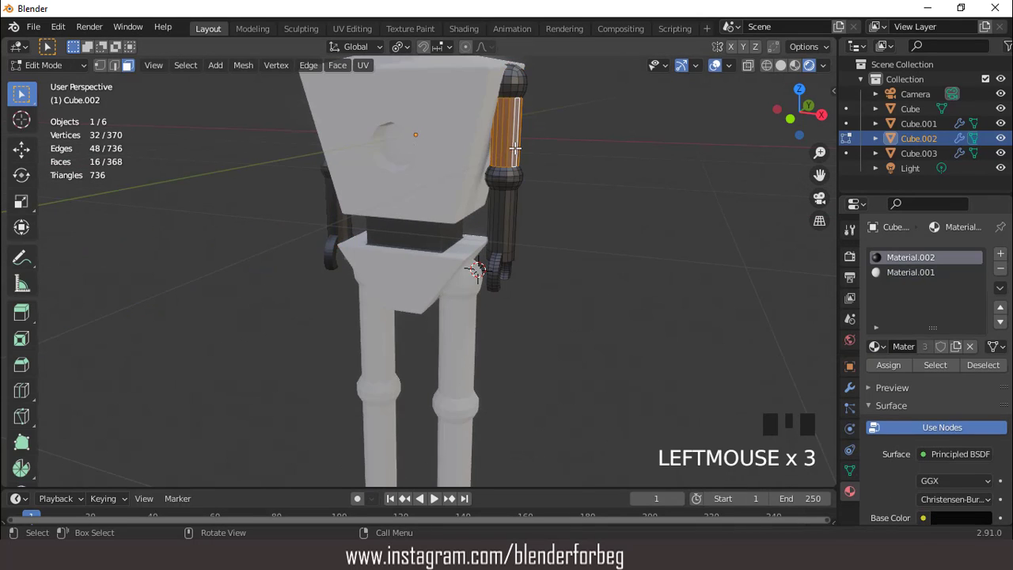
pyautogui.keyDown('shift'); pyautogui.click(515, 213); pyautogui.keyUp('shift')
pyautogui.click(890, 272)
pyautogui.click(888, 365)
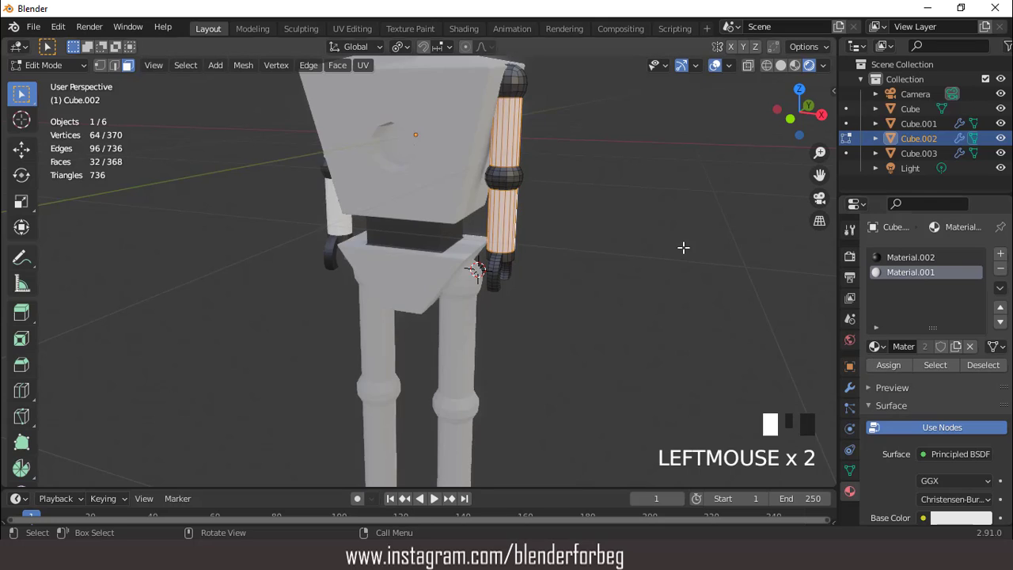
pyautogui.scroll(-3, 635, 260)
pyautogui.press('Tab')
# Give the legs object Cube.001 the existing Material.002 and add a second material slot with Material.001
pyautogui.moveTo(636, 261); pyautogui.dragTo(462, 353, button='middle')
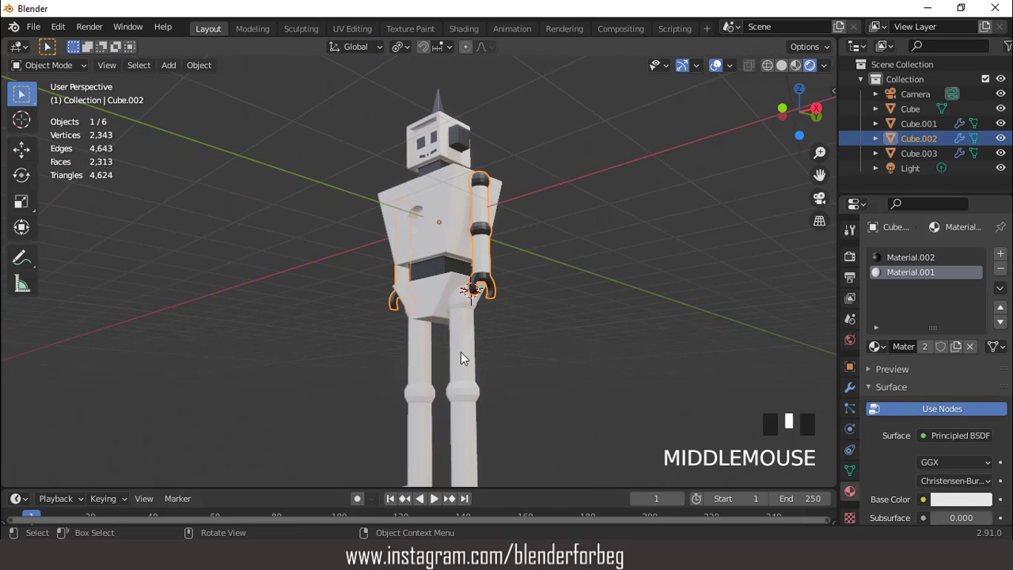
pyautogui.click(481, 310)
pyautogui.moveTo(481, 310); pyautogui.dragTo(540, 348, button='middle')
pyautogui.click(874, 317)
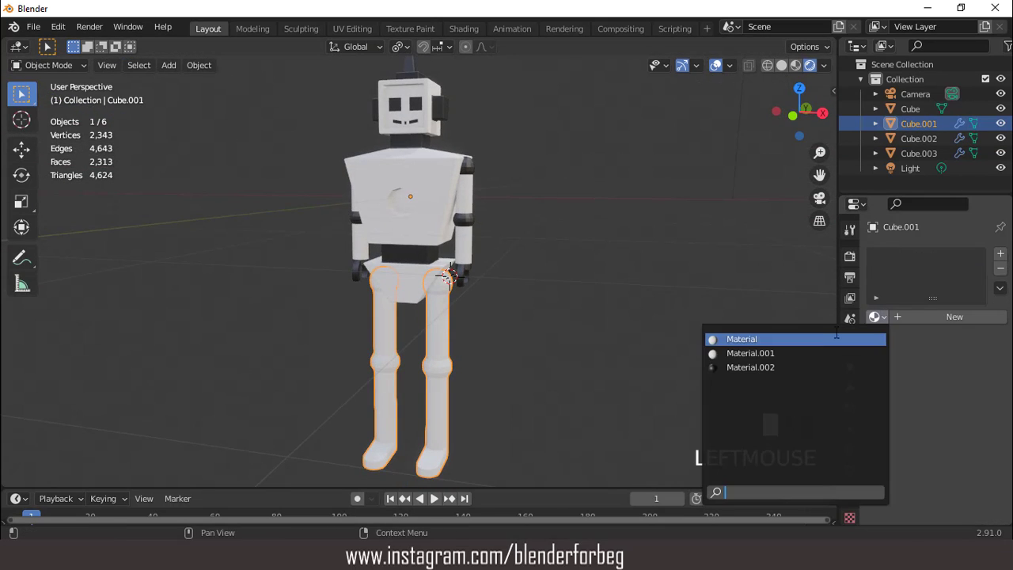
pyautogui.click(750, 367)
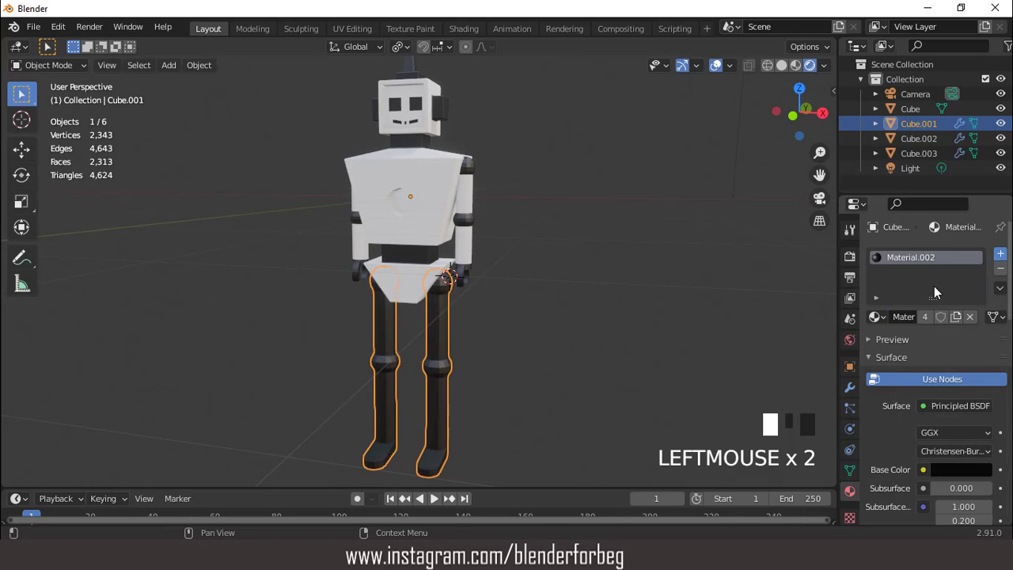
pyautogui.click(878, 347)
pyautogui.click(779, 383)
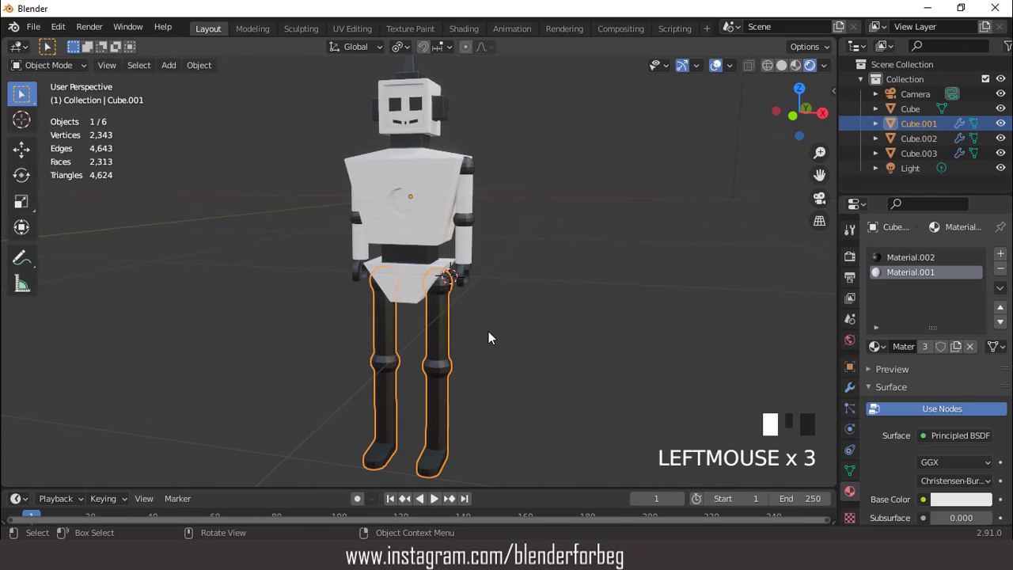
# Assign the white Material.001 to the thigh and shin face loops of the legs, and return to Object Mode
pyautogui.press('Tab')
pyautogui.click(447, 323)
pyautogui.keyDown('shift'); pyautogui.click(449, 402); pyautogui.keyUp('shift')
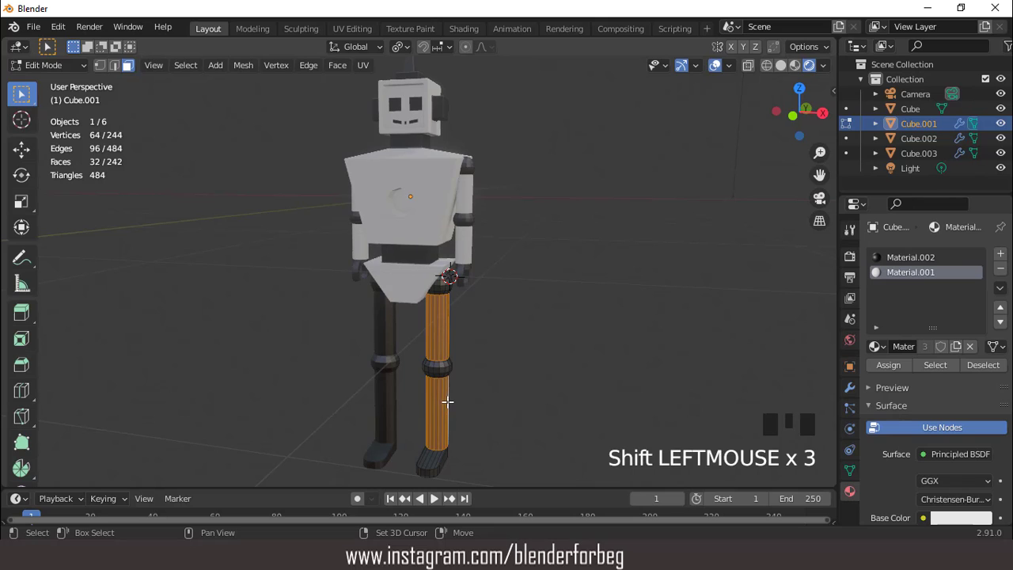
pyautogui.click(888, 365)
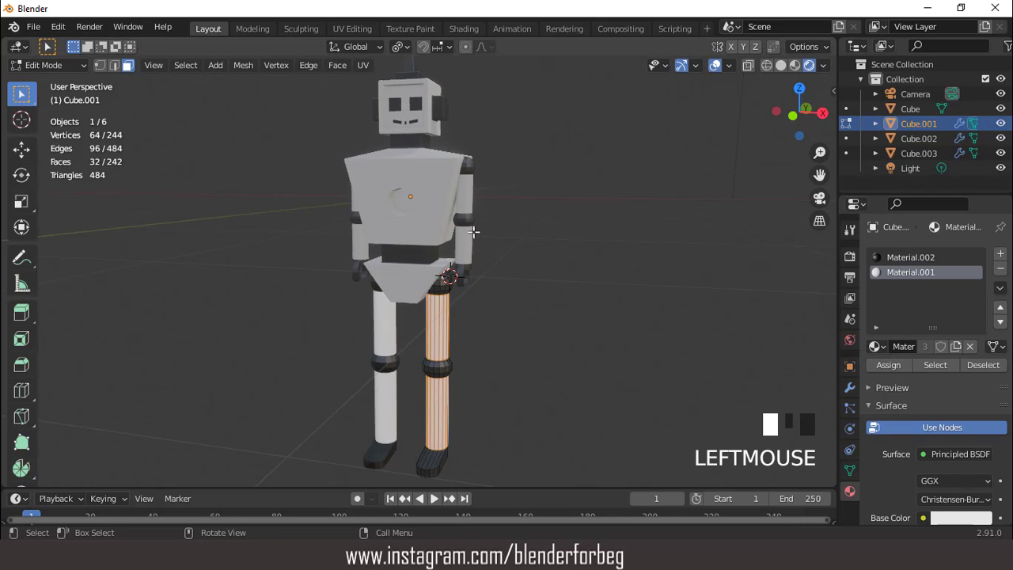
pyautogui.moveTo(475, 232); pyautogui.dragTo(367, 137, button='middle')
pyautogui.press('Tab')
# Select the faces of the recessed round disc on the chest of the body object Cube in Edit Mode
pyautogui.click(406, 188)
pyautogui.press('Tab')
pyautogui.scroll(3, 383, 174)
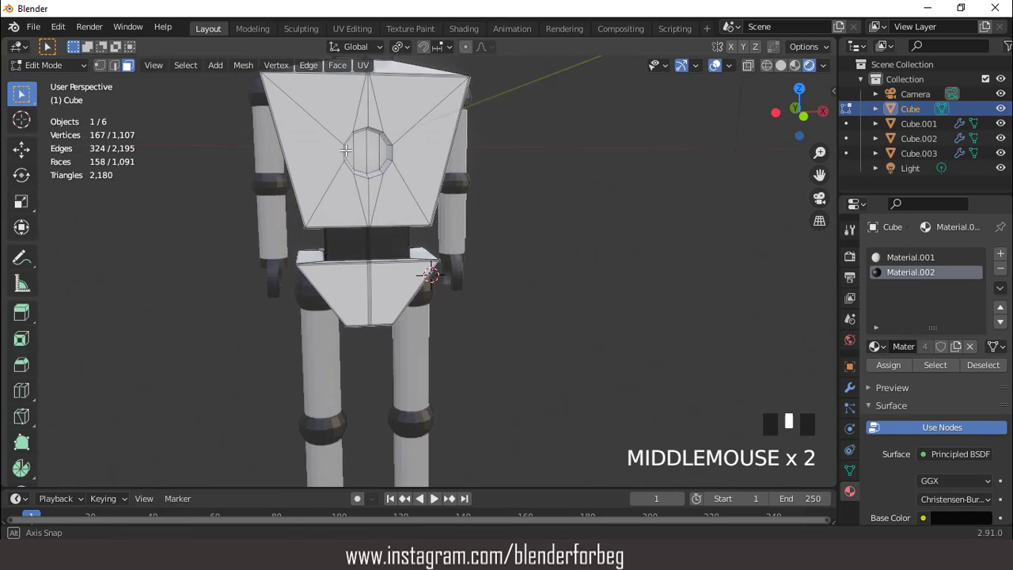
pyautogui.scroll(2, 367, 134)
pyautogui.moveTo(331, 98); pyautogui.dragTo(366, 111)
pyautogui.scroll(-1, 374, 114)
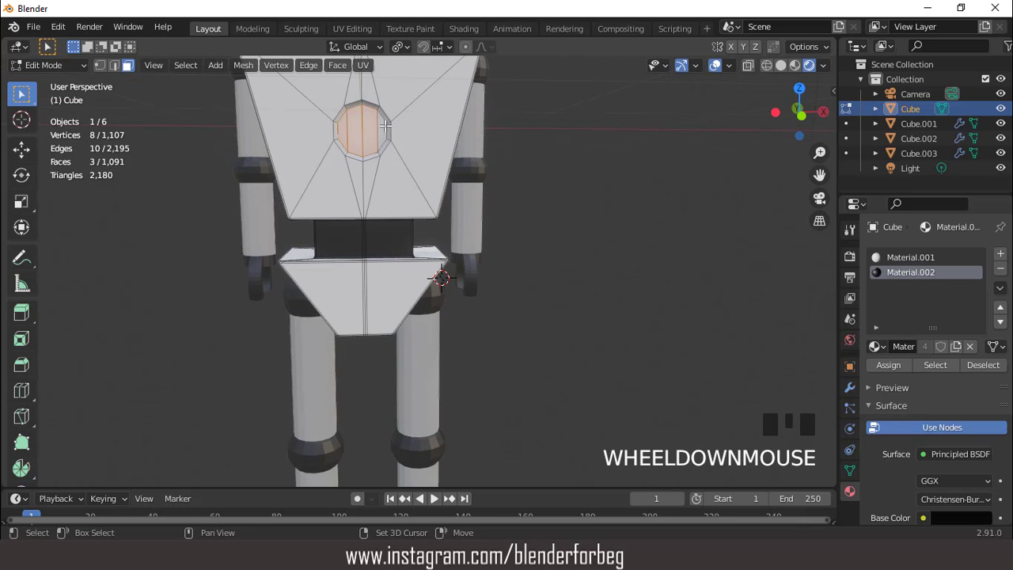
pyautogui.keyDown('shift'); pyautogui.click(385, 127); pyautogui.keyUp('shift')
pyautogui.moveTo(407, 150); pyautogui.dragTo(449, 175, button='middle')
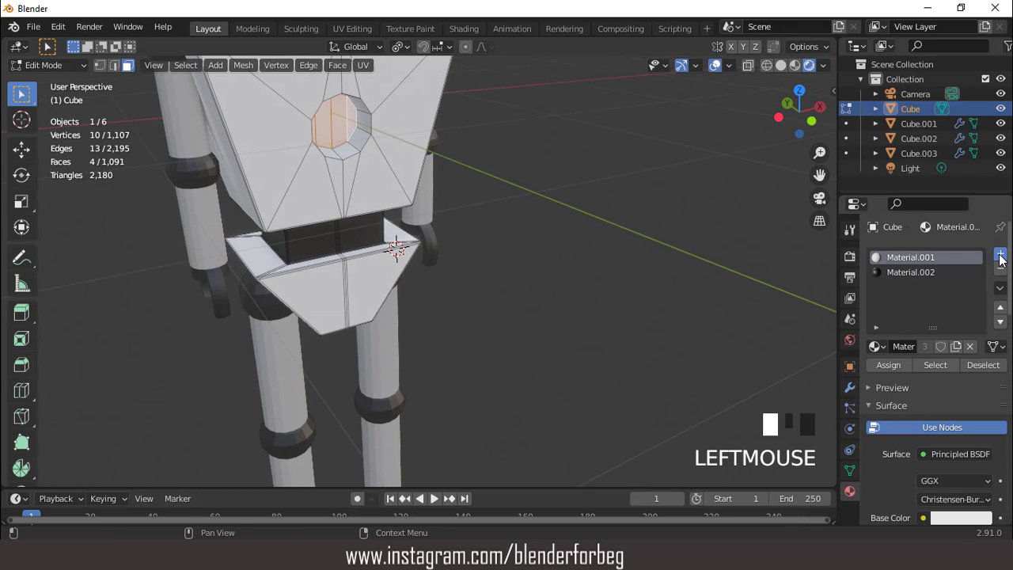
# Add a third material slot with a new material and give it an Emission surface with a strength of 10
pyautogui.click(1000, 255)
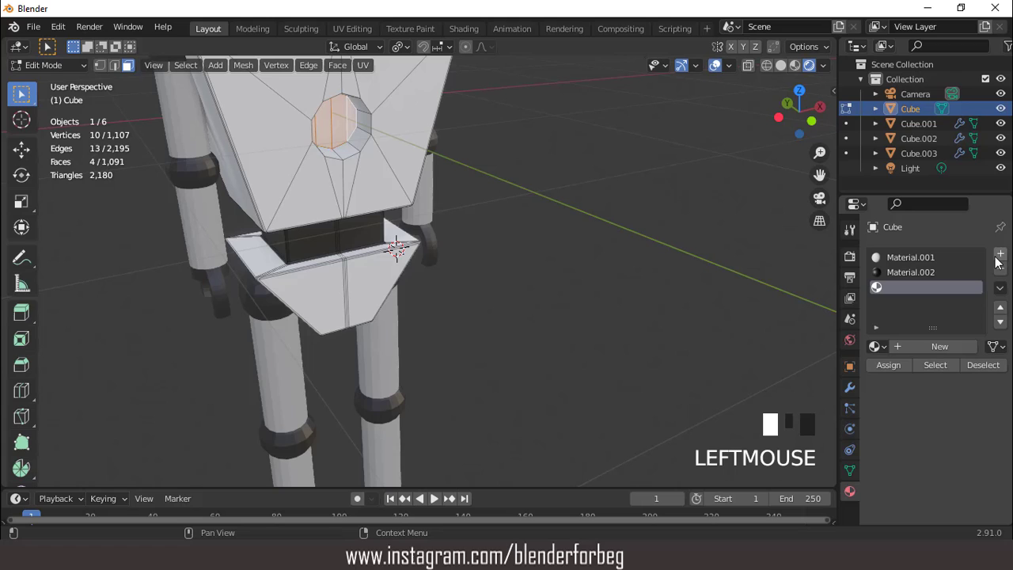
pyautogui.click(940, 347)
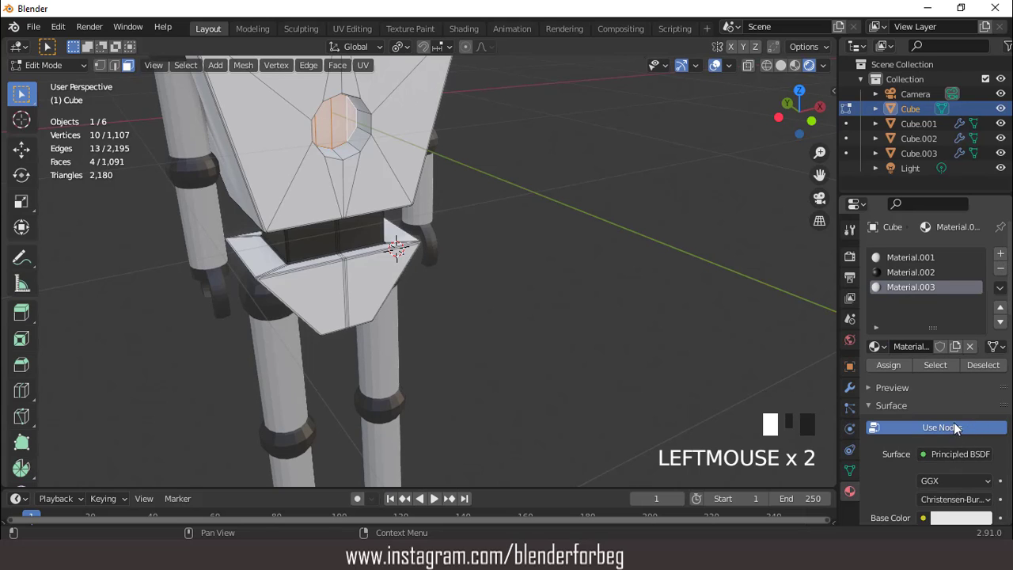
pyautogui.scroll(-2, 954, 427)
pyautogui.click(948, 394)
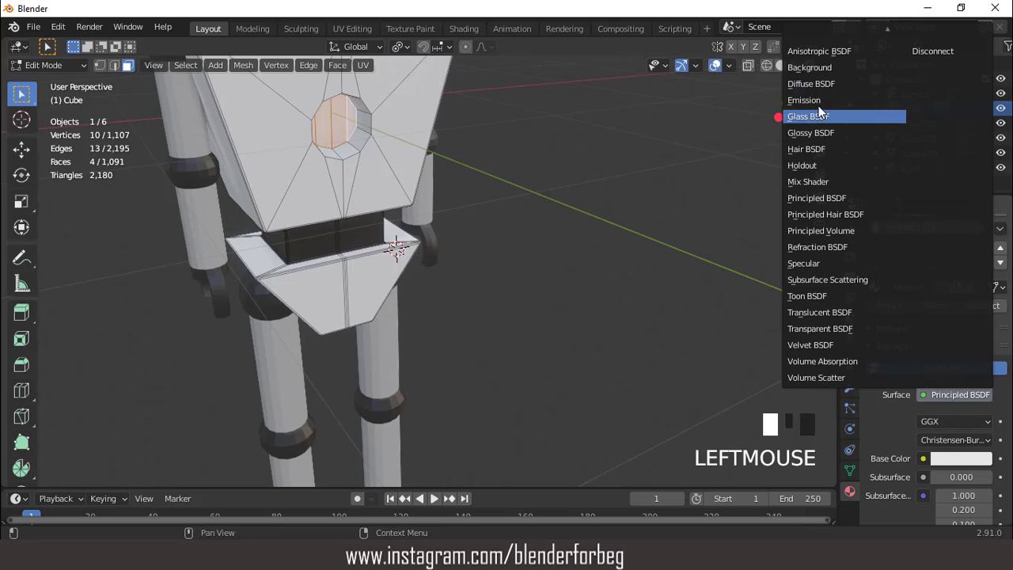
pyautogui.click(870, 101)
pyautogui.doubleClick(963, 439)
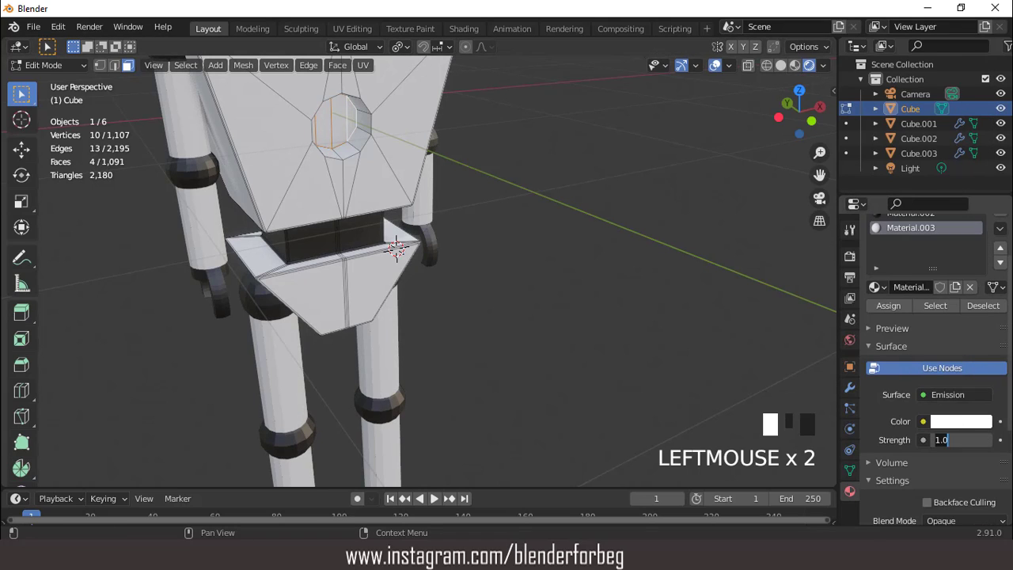
pyautogui.press('Return')
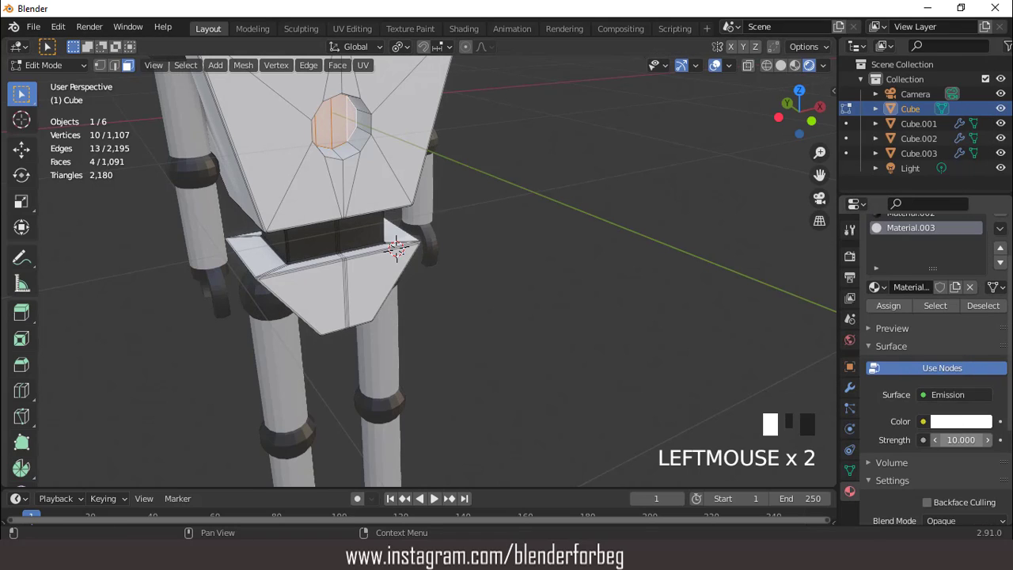
# Set the emission color to a saturated orange and assign Material.003 to the selected chest disc faces
pyautogui.click(950, 421)
pyautogui.click(895, 305)
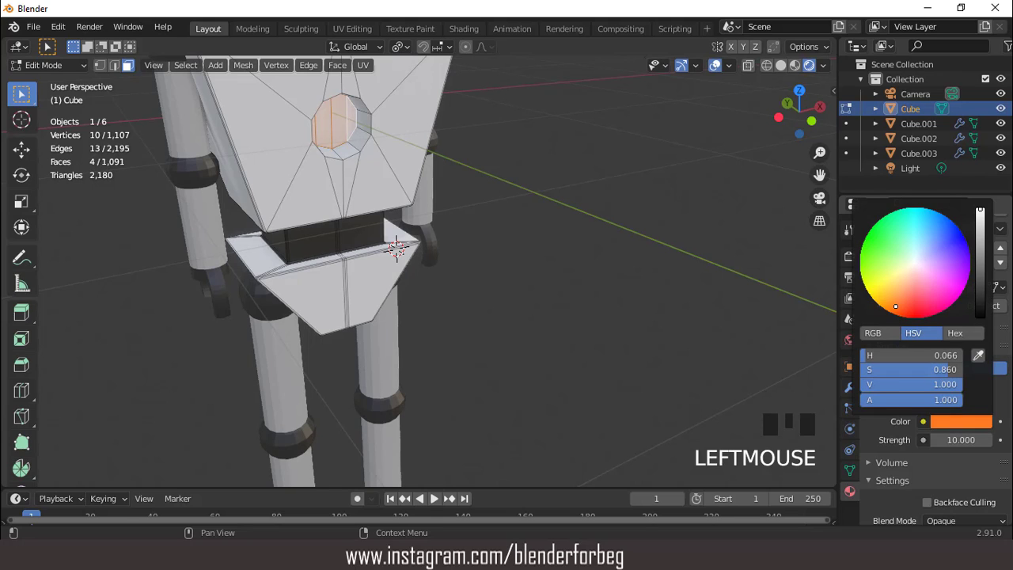
pyautogui.click(890, 305)
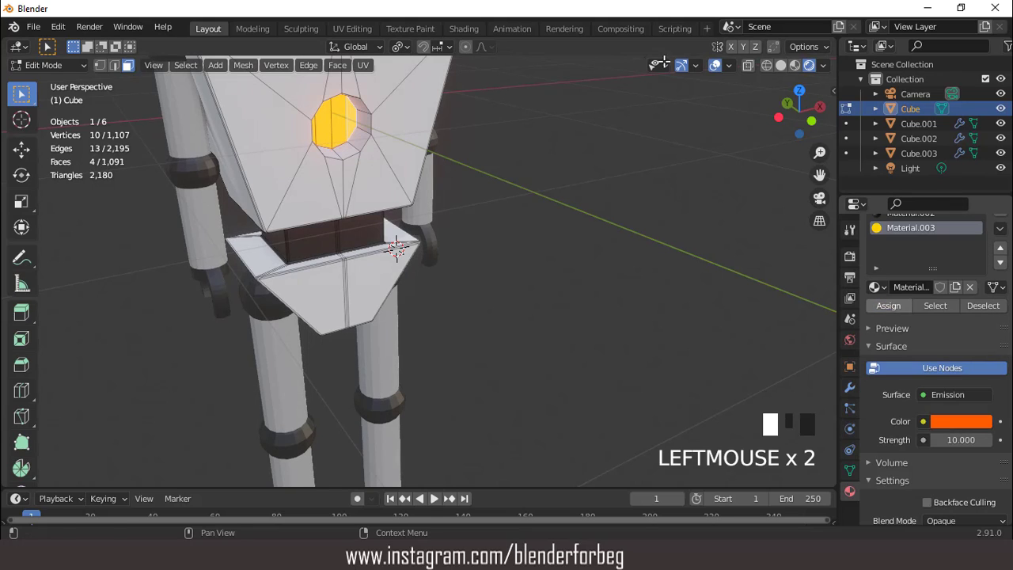
# Examine the glowing chest disc and the whole robot with the overlays hidden, return to Object Mode and show the overlays again
pyautogui.click(715, 65)
pyautogui.moveTo(642, 141); pyautogui.dragTo(610, 131, button='middle')
pyautogui.scroll(3, 547, 151)
pyautogui.scroll(-3, 546, 151)
pyautogui.moveTo(546, 151); pyautogui.dragTo(462, 122, button='middle')
pyautogui.scroll(2, 440, 152)
pyautogui.press('Tab')
pyautogui.click(714, 66)
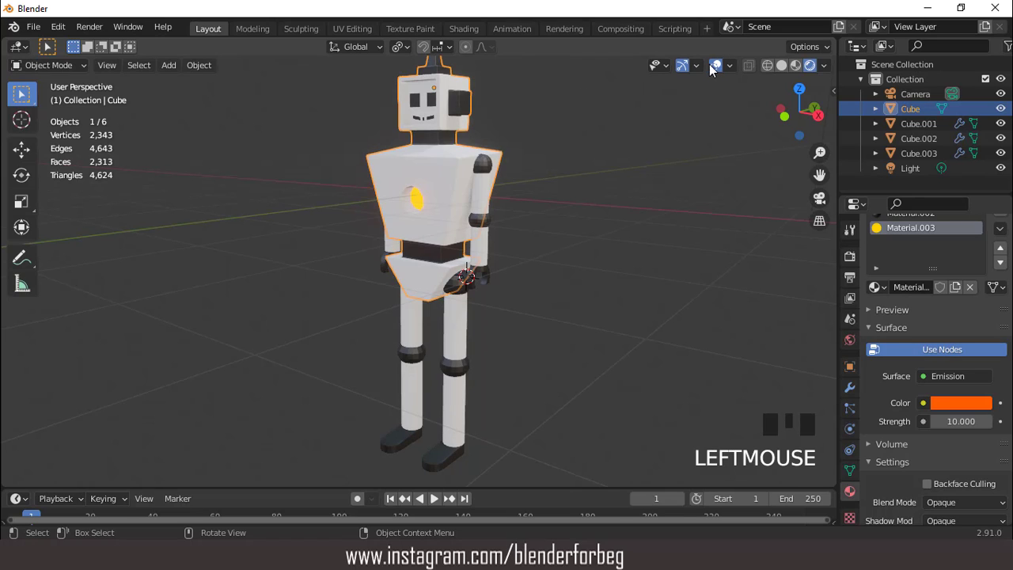
# Apply Shade Smooth to the body object Cube, the arms object Cube.002 and the legs object Cube.001
pyautogui.rightClick(454, 141)
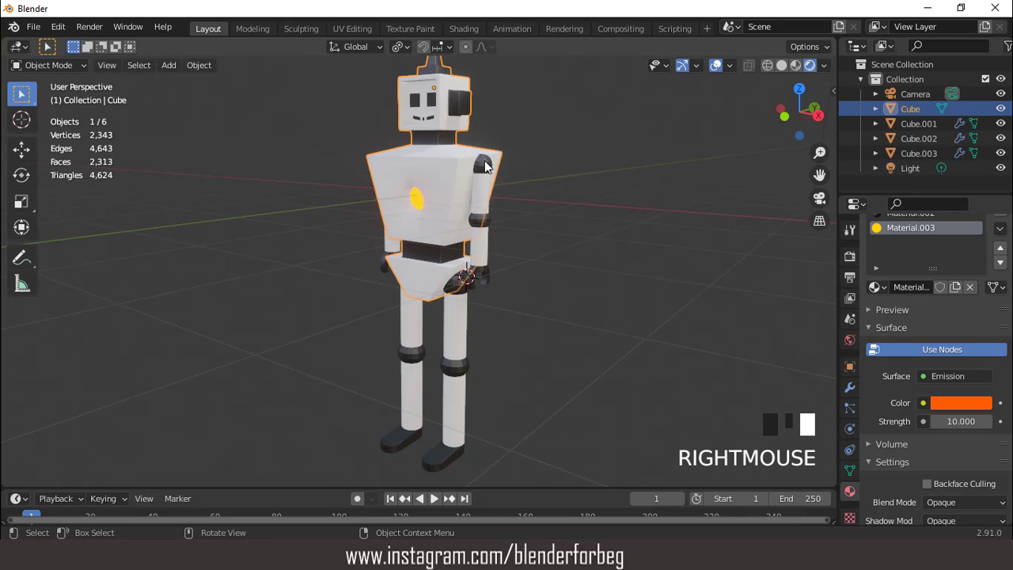
pyautogui.click(483, 165)
pyautogui.rightClick(524, 166)
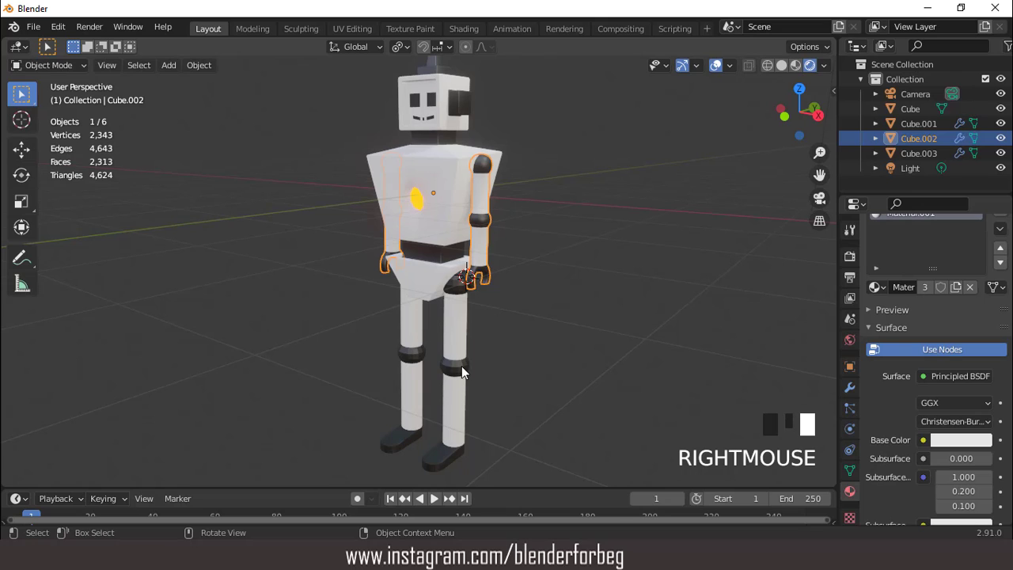
pyautogui.click(462, 373)
pyautogui.rightClick(592, 245)
# Select a face of the raised block on the torso's back in Edit Mode and grow the selection over the block
pyautogui.moveTo(592, 245); pyautogui.dragTo(403, 260, button='middle')
pyautogui.scroll(2, 562, 205)
pyautogui.press('Tab')
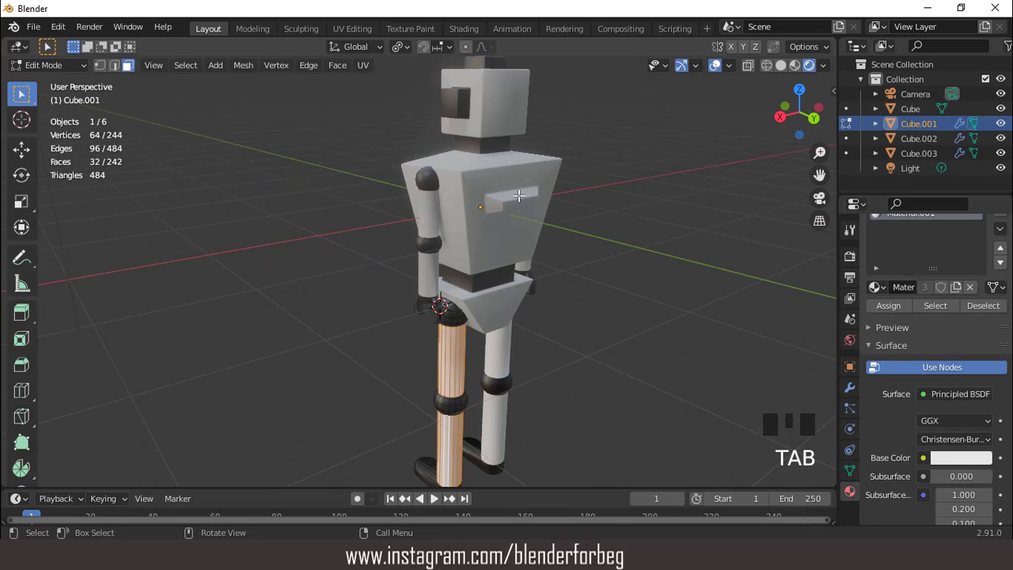
pyautogui.press('Tab')
pyautogui.click(514, 192)
pyautogui.press('Tab')
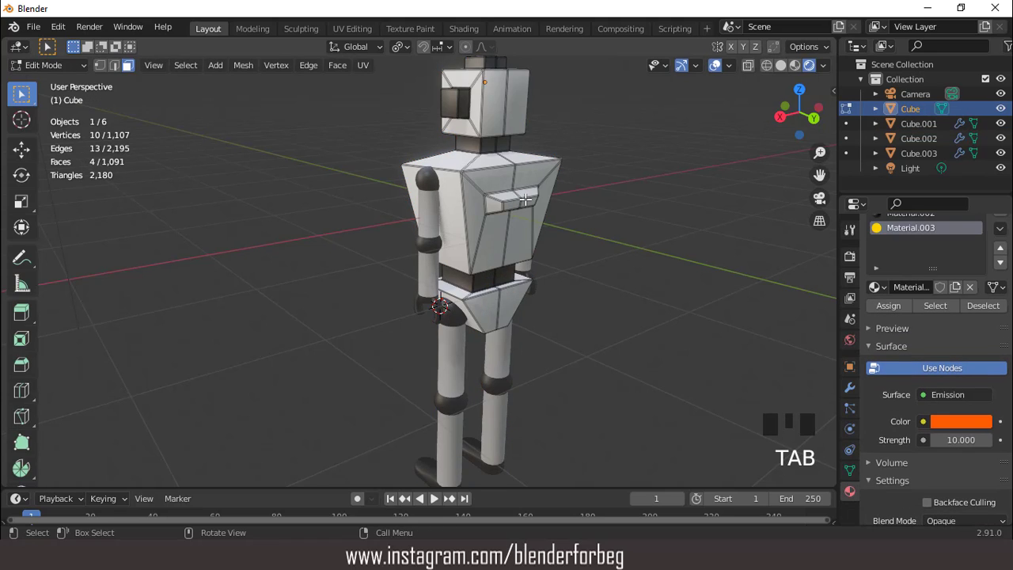
pyautogui.scroll(3, 525, 200)
pyautogui.click(610, 135)
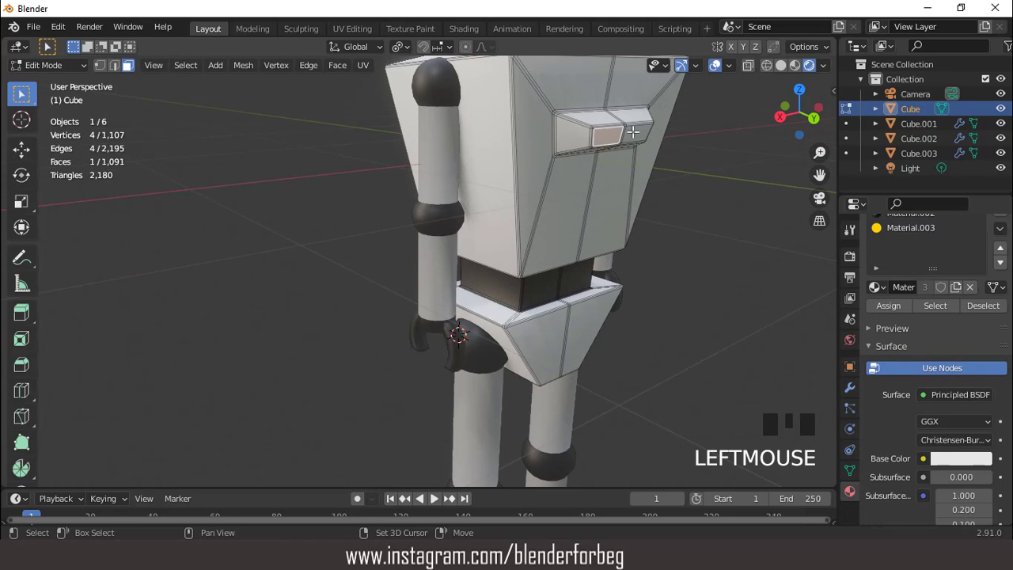
pyautogui.press('ctrl+KP_Add')
pyautogui.press('ctrl+KP_Add')
pyautogui.press('ctrl+KP_Add')
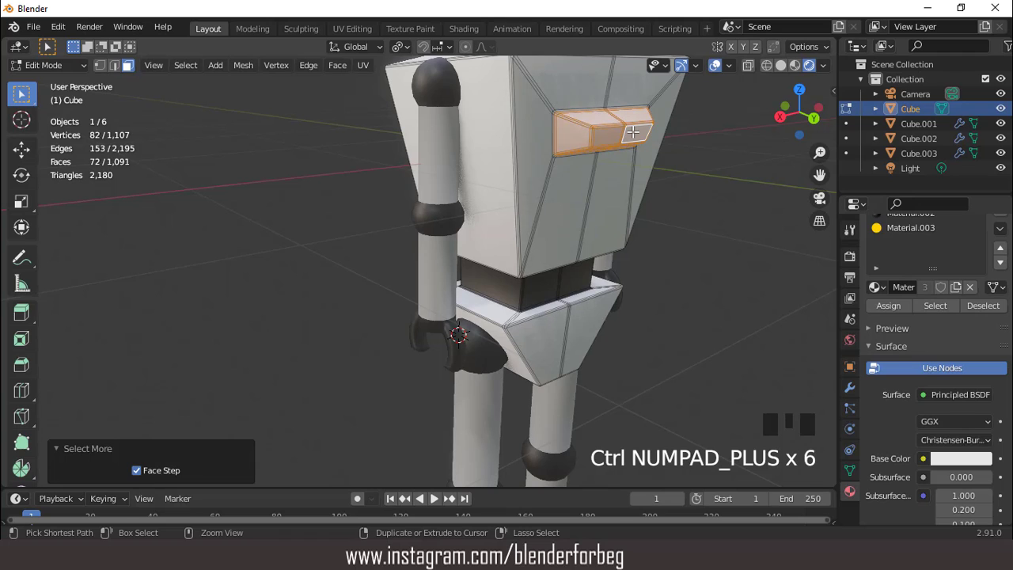
# Assign the near-black Material.002 to the selected faces of the raised block on the torso's back
pyautogui.scroll(-4, 625, 143)
pyautogui.moveTo(625, 142); pyautogui.dragTo(554, 183, button='middle')
pyautogui.scroll(2, 554, 182)
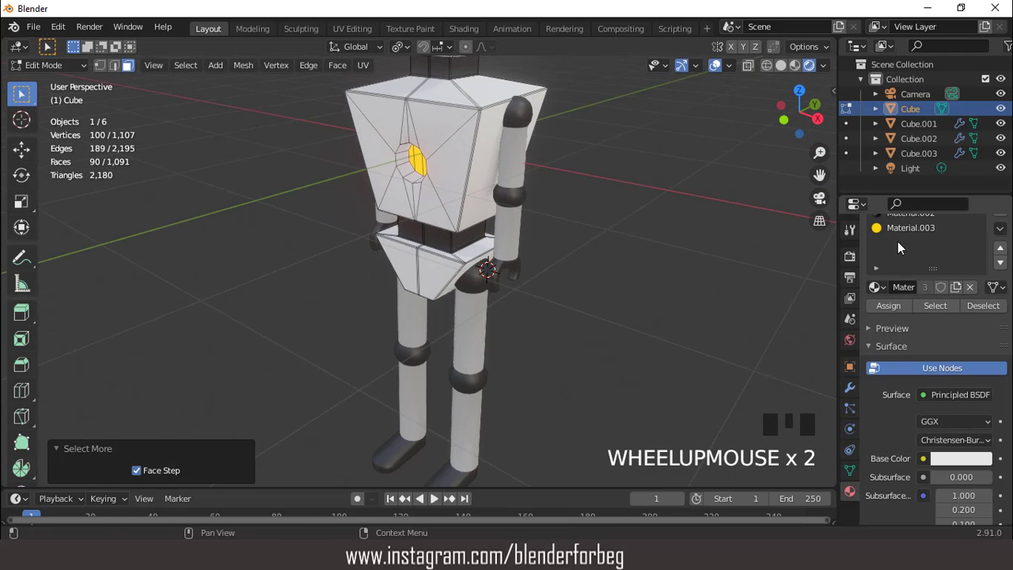
pyautogui.scroll(3, 898, 241)
pyautogui.click(897, 271)
pyautogui.click(887, 365)
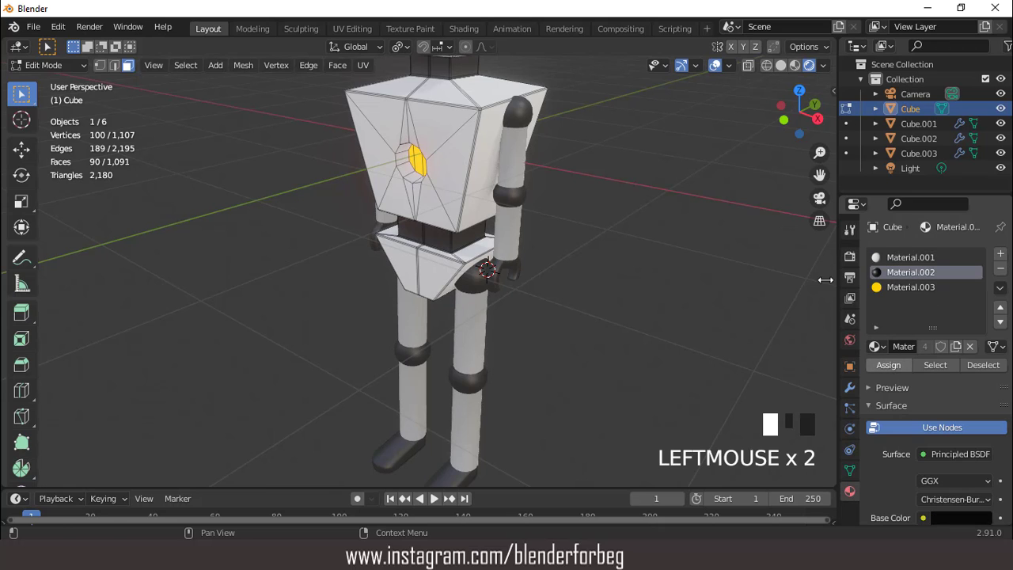
pyautogui.moveTo(554, 206); pyautogui.dragTo(550, 168, button='middle')
pyautogui.scroll(-3, 579, 134)
pyautogui.press('KP_1')
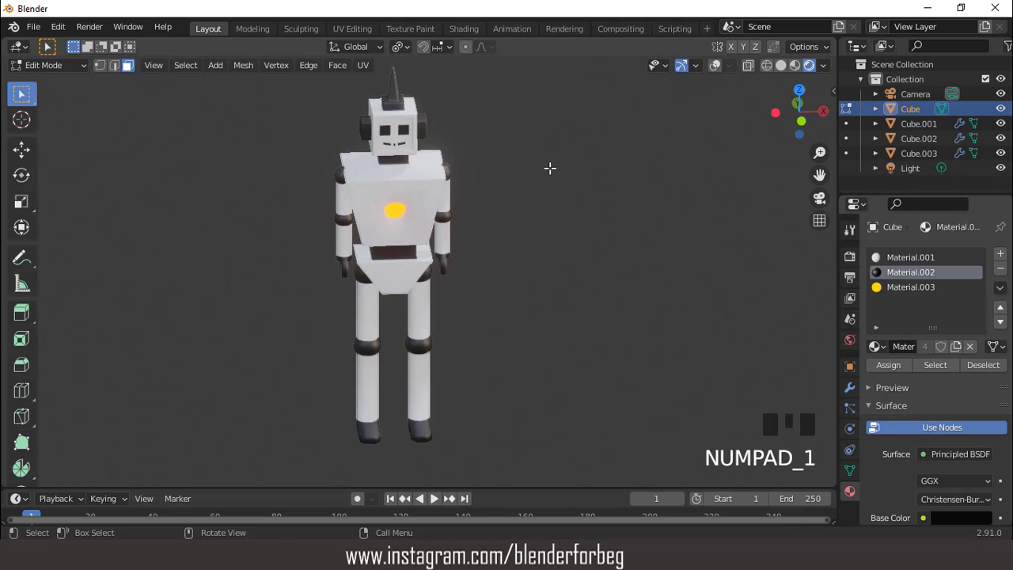